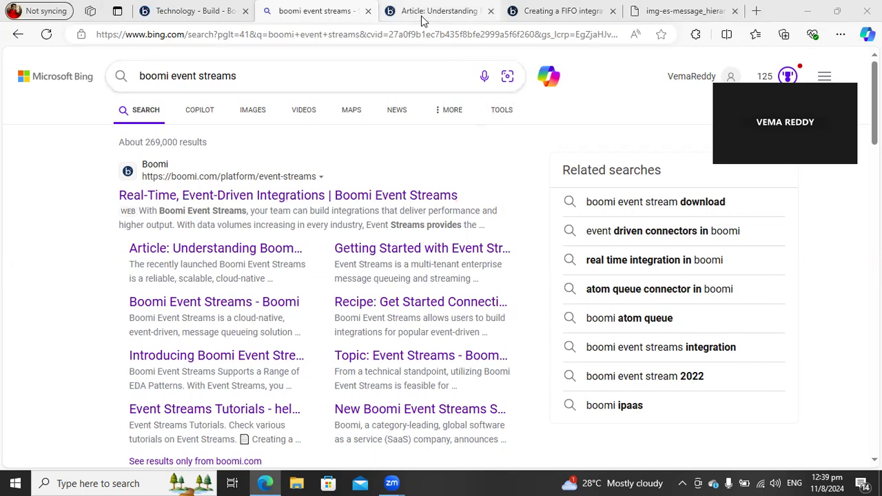
Look over the open FIFO integration documentation and message hierarchy diagram, and return to the PRODUCE process
click(556, 14)
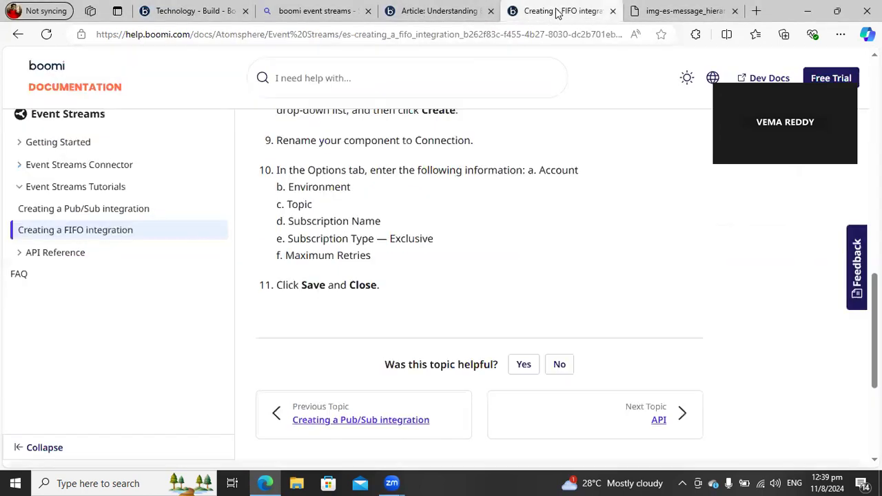
click(656, 14)
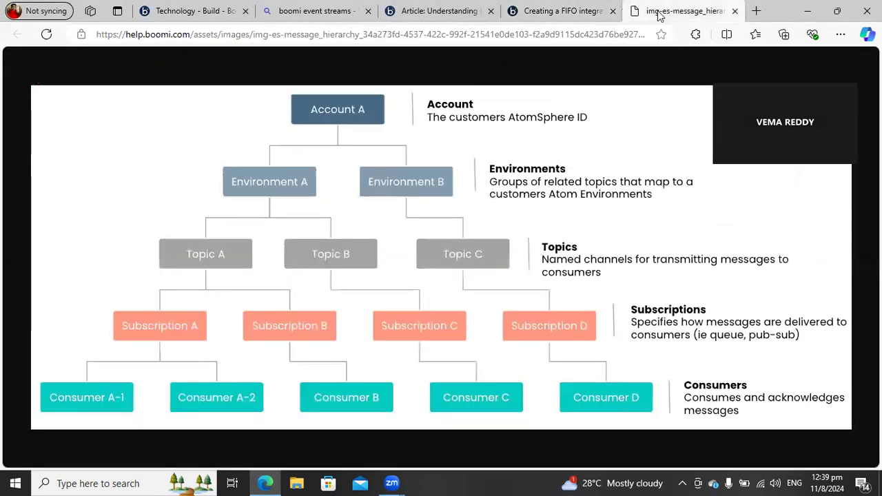
click(303, 13)
click(178, 13)
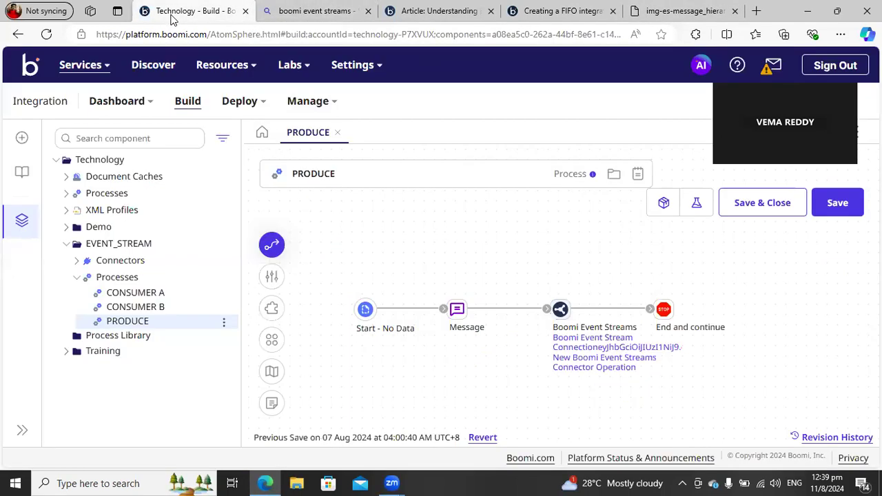
Open Queue Management for the DESKTOP-NHFHLG3 atom in the TestLocal environment
click(308, 102)
click(335, 162)
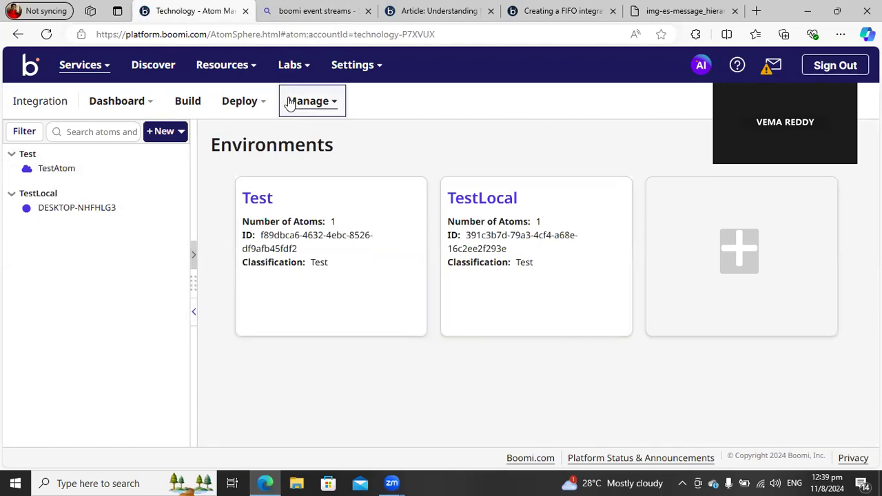
click(324, 108)
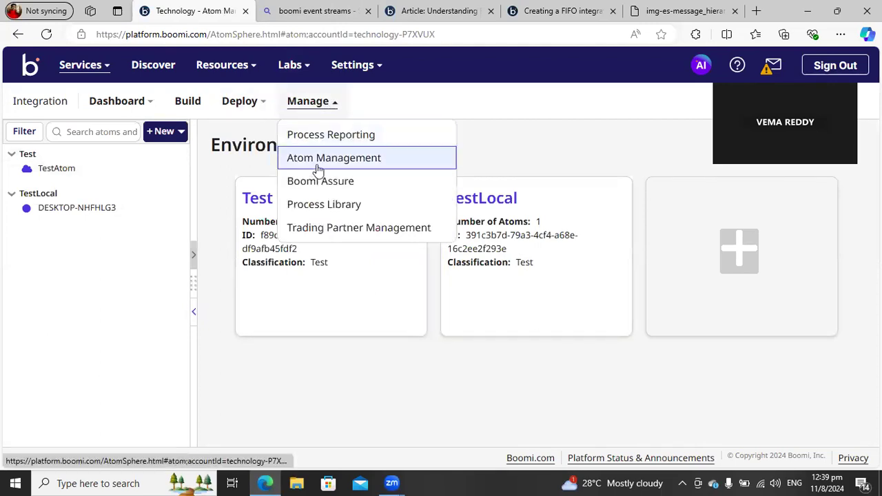
click(47, 211)
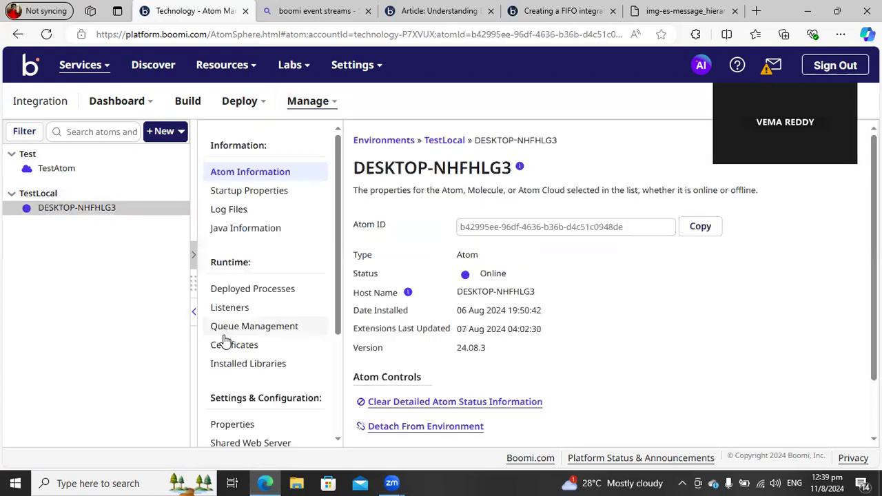
drag(337, 177, 338, 208)
click(266, 284)
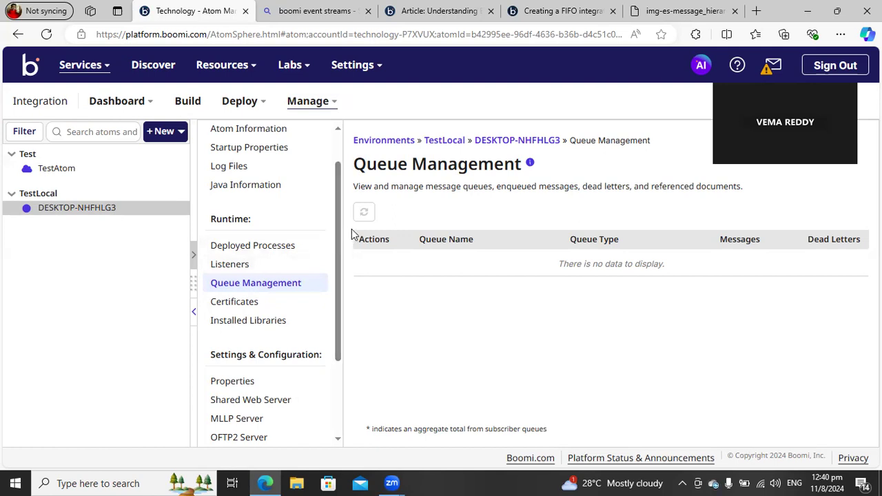
Open the Event Streams service in a separate browser tab and review the list of available services
click(100, 71)
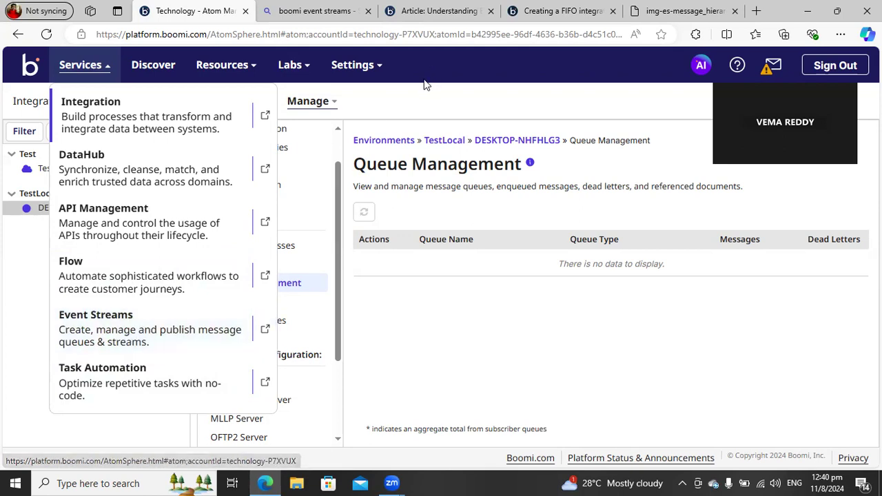
click(265, 329)
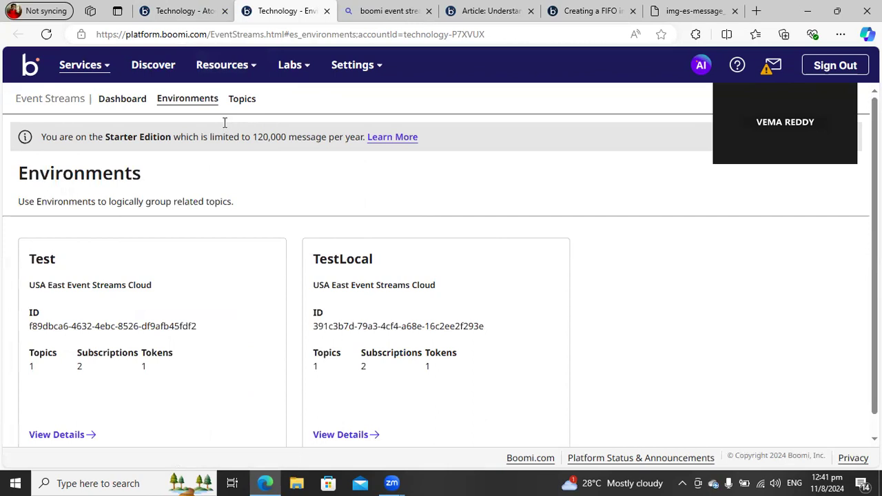
click(90, 65)
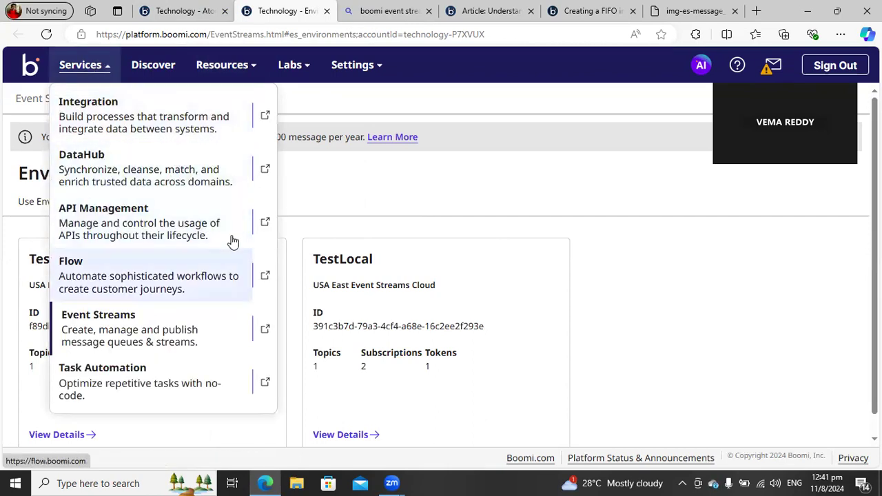
click(459, 174)
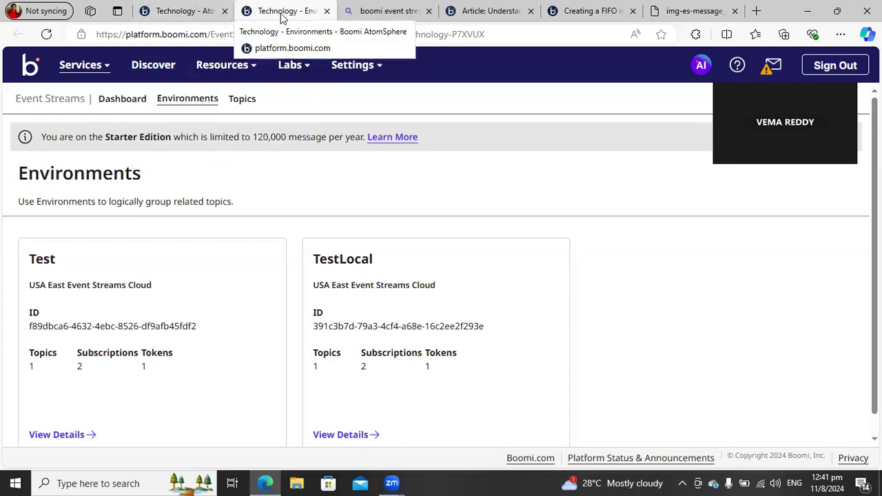
Compare the local atom's Queue Management page with the Event Streams environments and topics pages
click(180, 20)
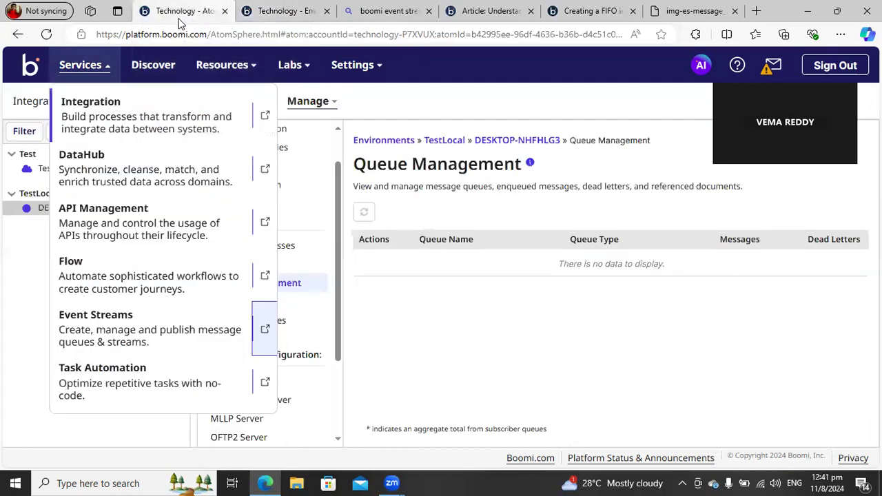
click(430, 106)
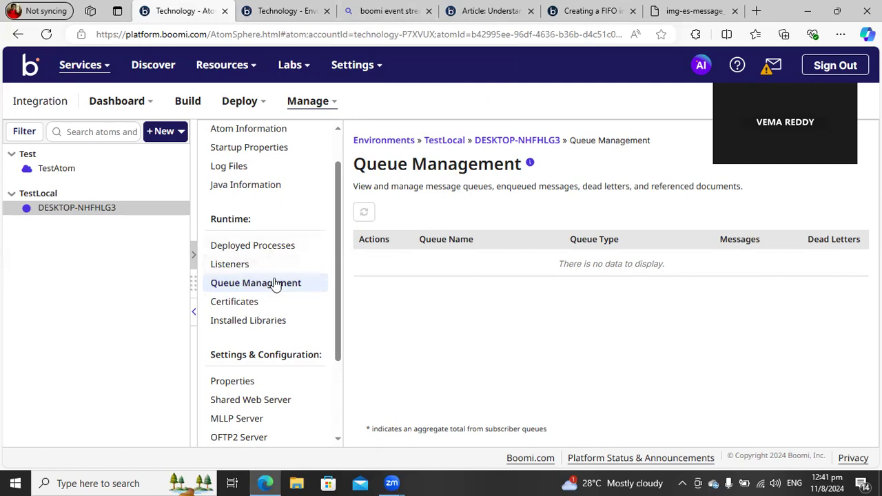
click(286, 11)
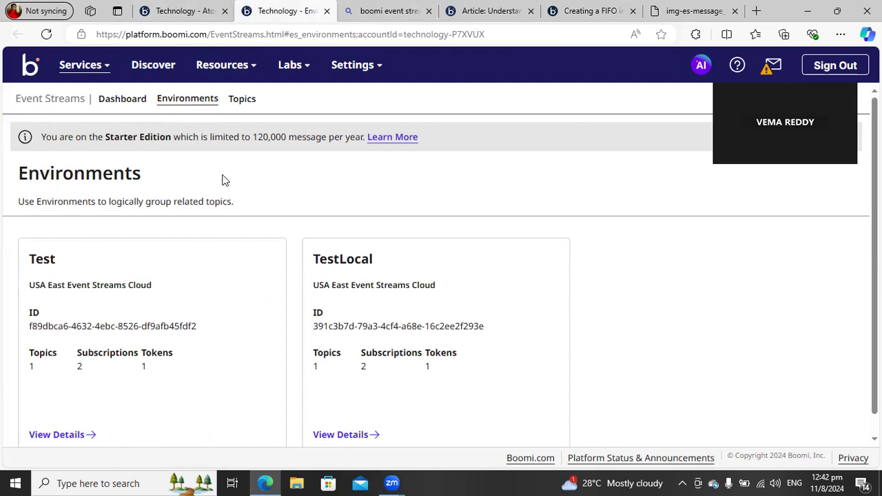
click(165, 12)
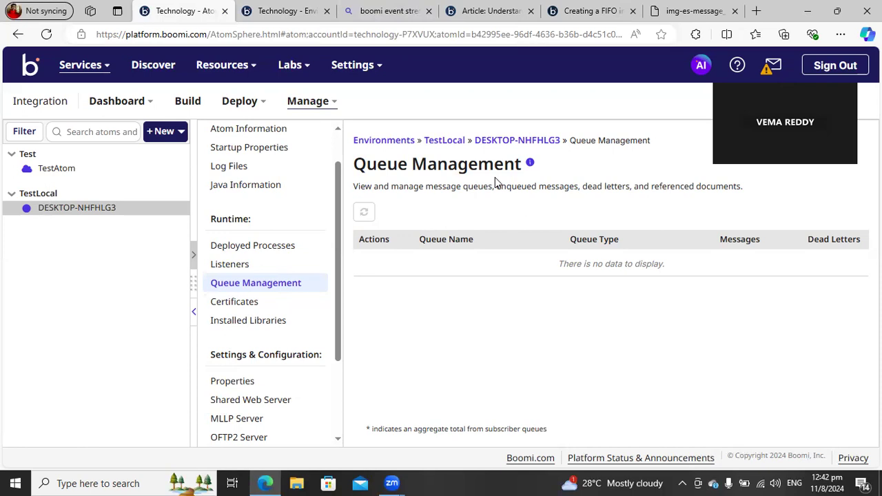
click(279, 18)
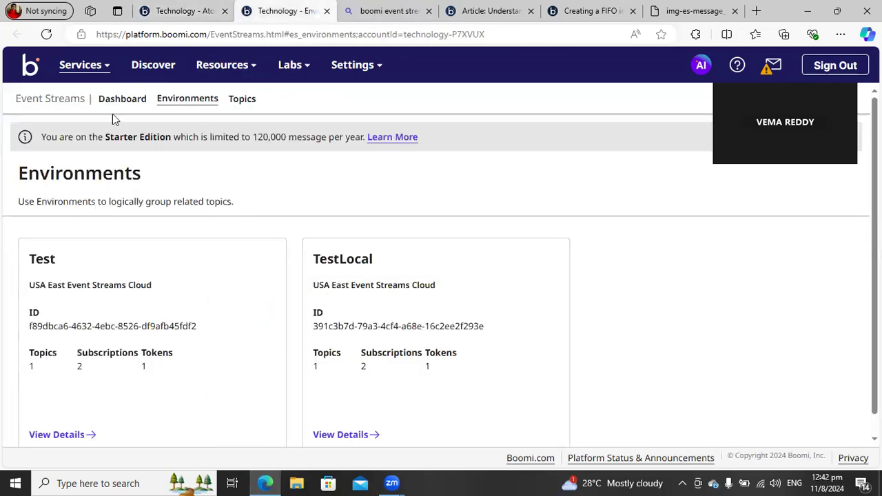
click(241, 100)
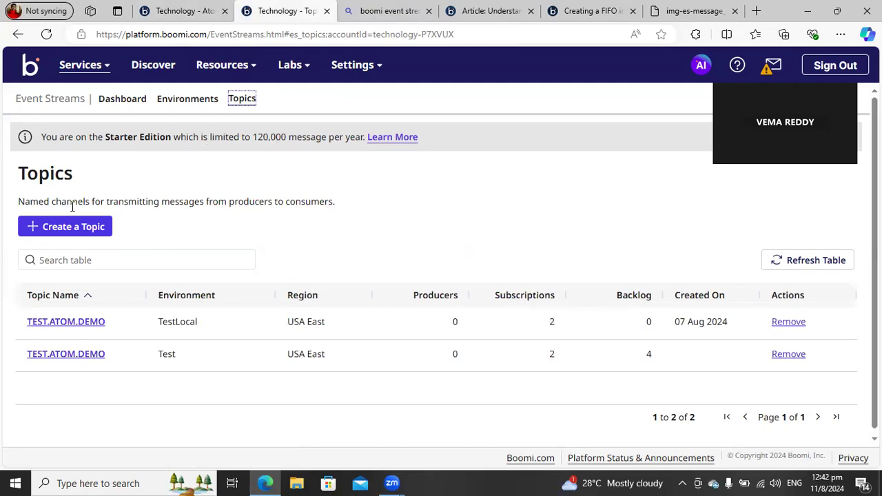
click(178, 13)
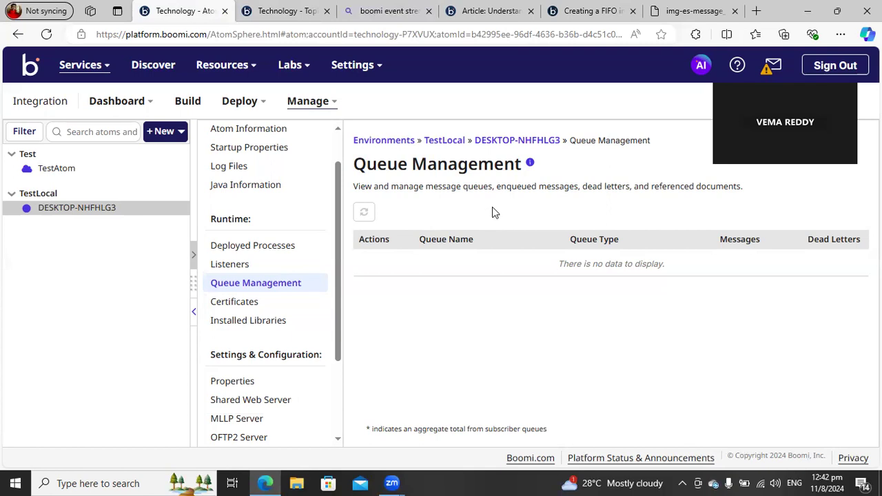
Open the subscriptions of the TEST.ATOM.DEMO topic that belongs to the TestLocal environment
click(283, 11)
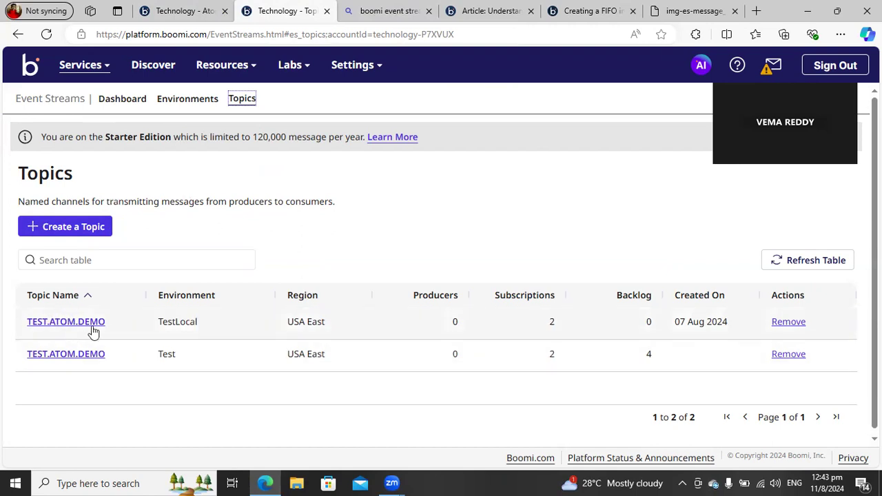
click(532, 327)
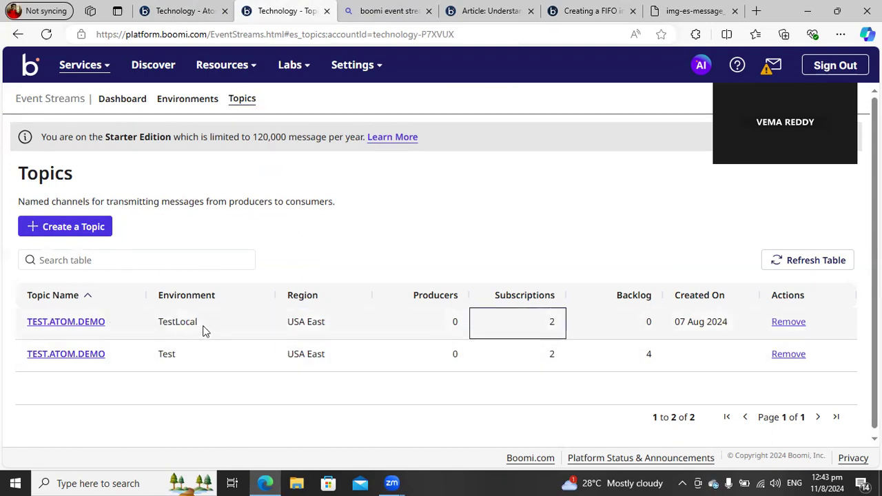
click(185, 13)
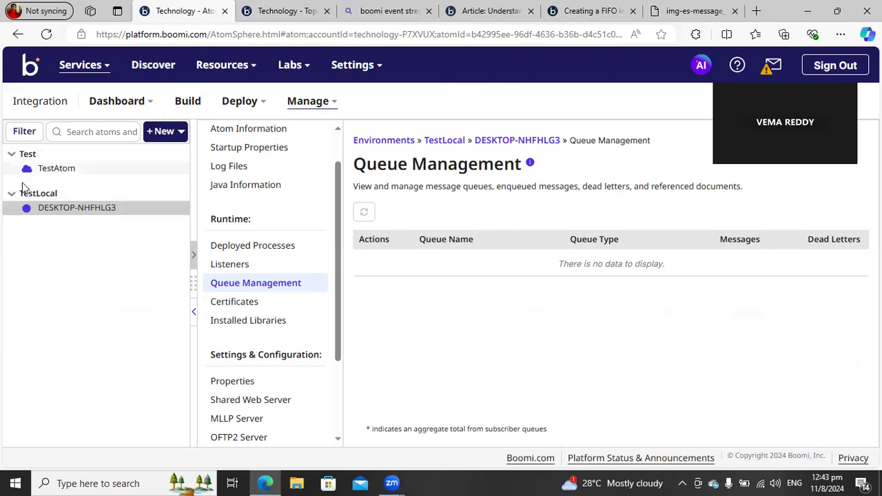
click(286, 11)
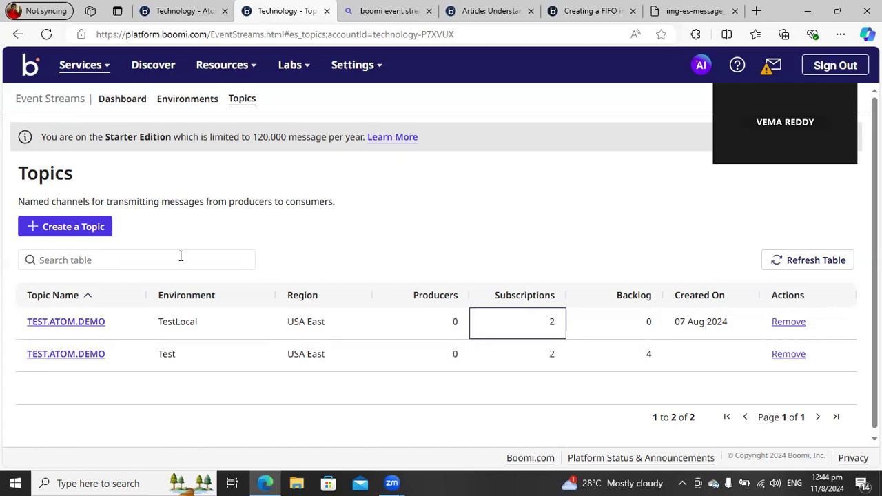
click(79, 323)
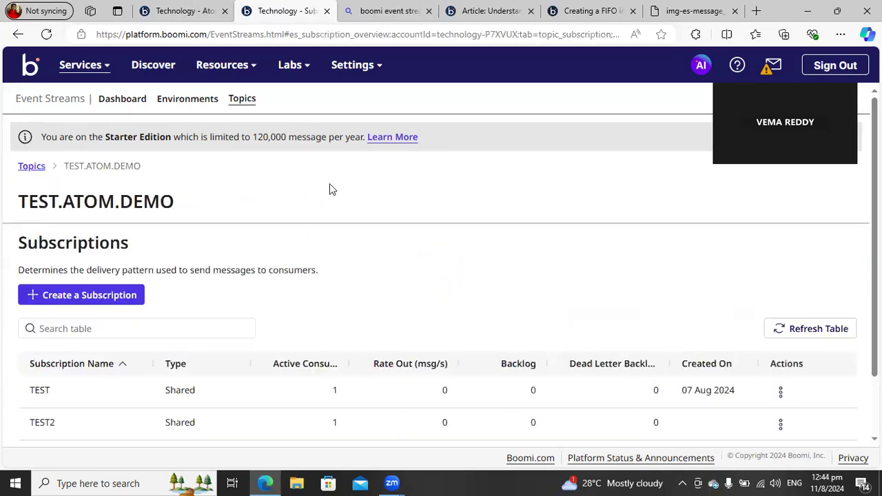
Open the Subscriptions page under Getting Started in the Event Streams documentation
click(493, 13)
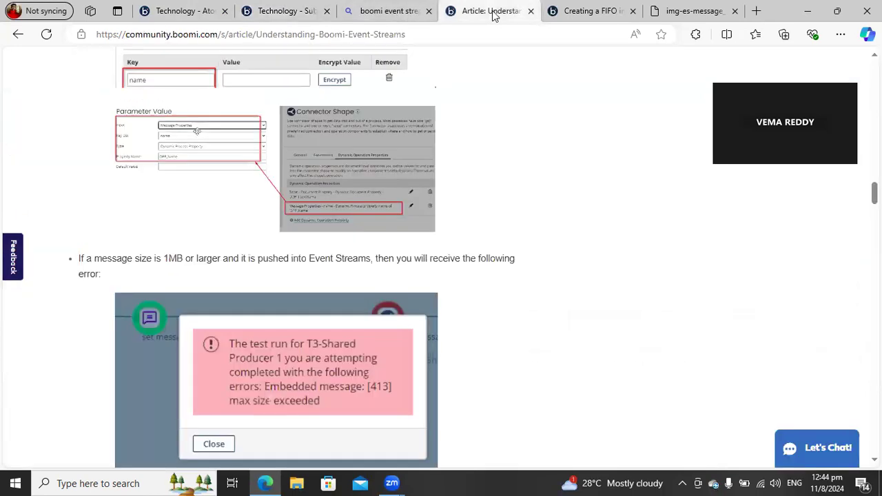
click(568, 13)
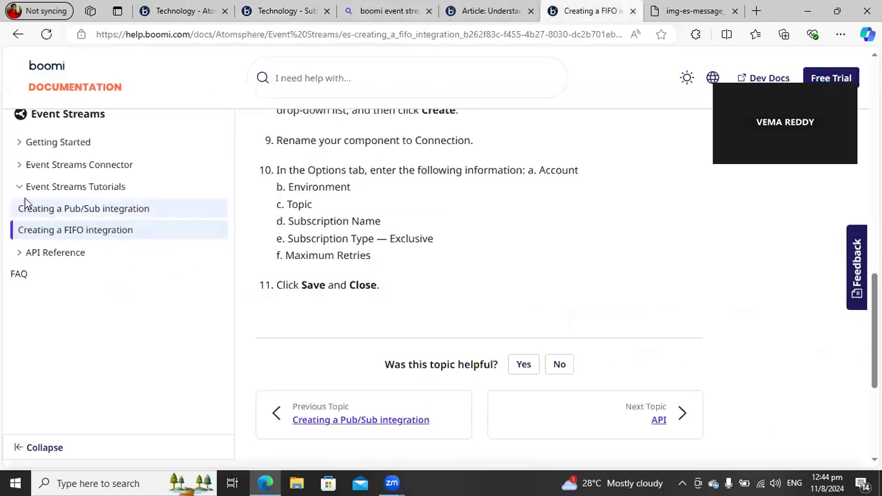
click(26, 143)
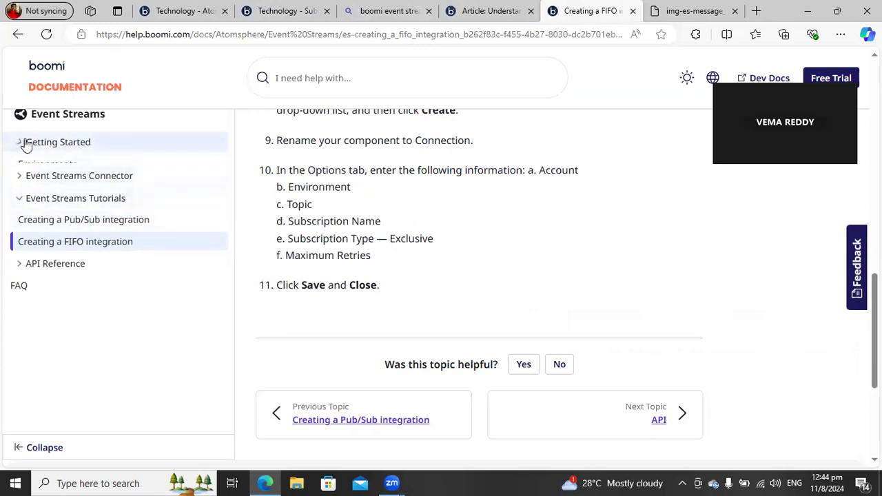
click(43, 206)
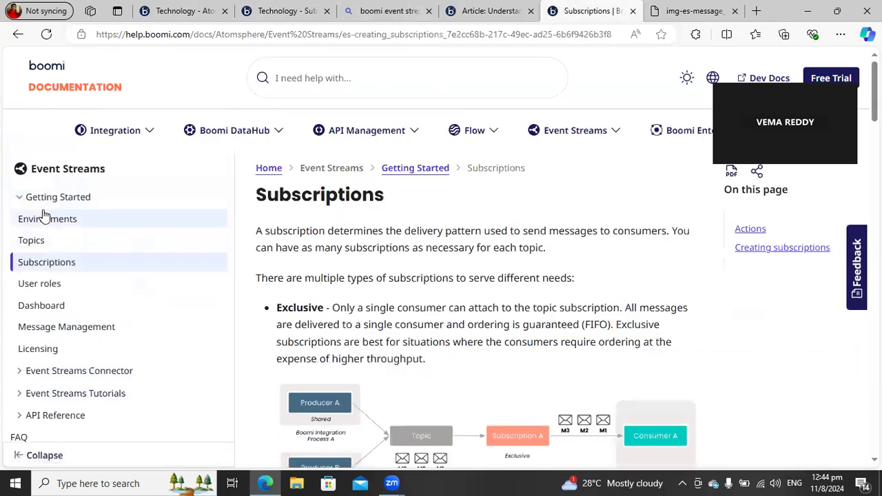
View the message hierarchy diagram and move its browser tab directly beside the Event Streams tab
click(669, 12)
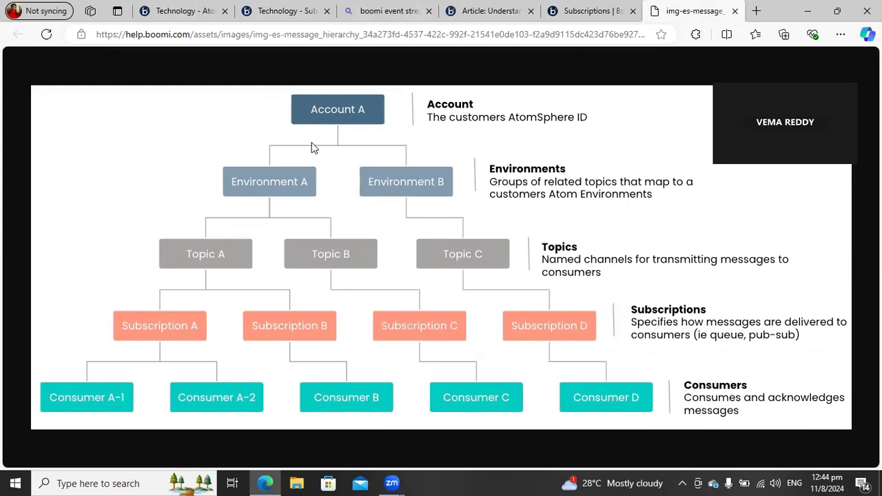
click(282, 11)
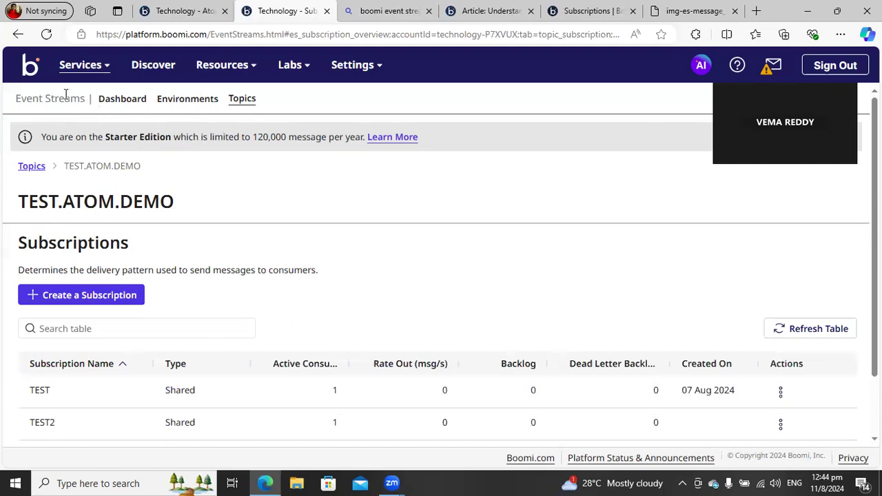
drag(17, 98, 86, 99)
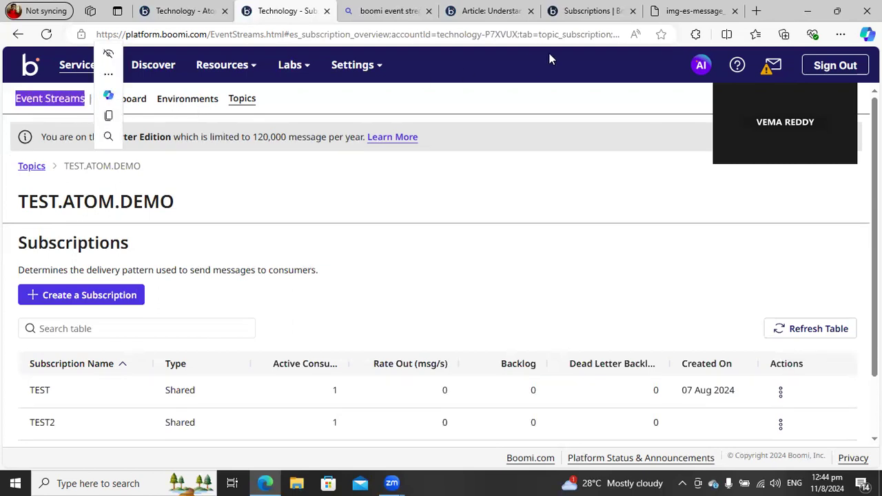
drag(689, 11, 386, 11)
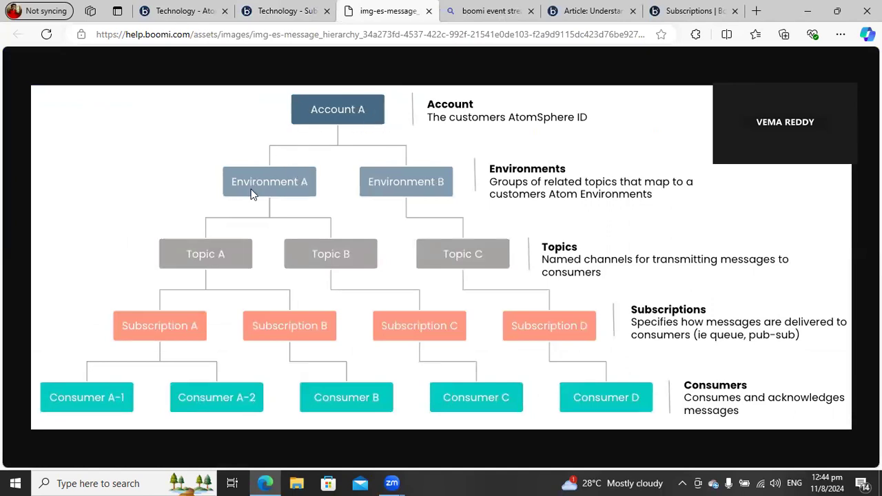
Review the Event Streams environments and compare them with the environments in Atom Management
click(262, 10)
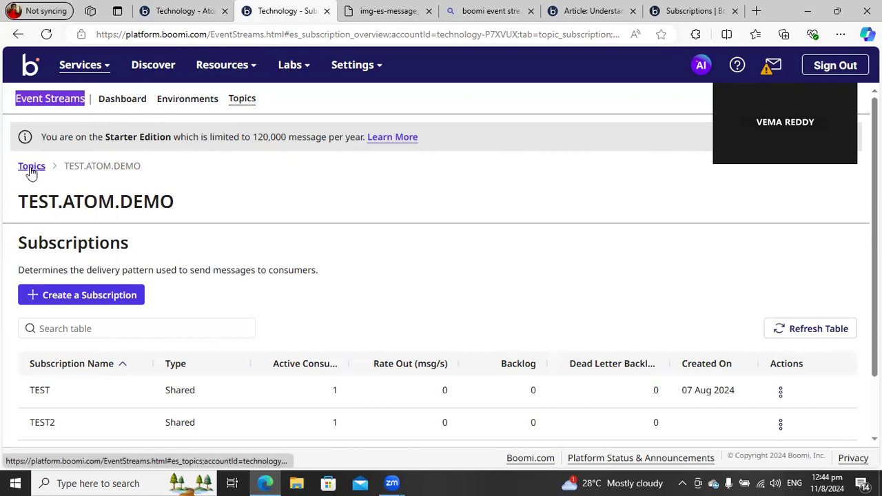
click(176, 103)
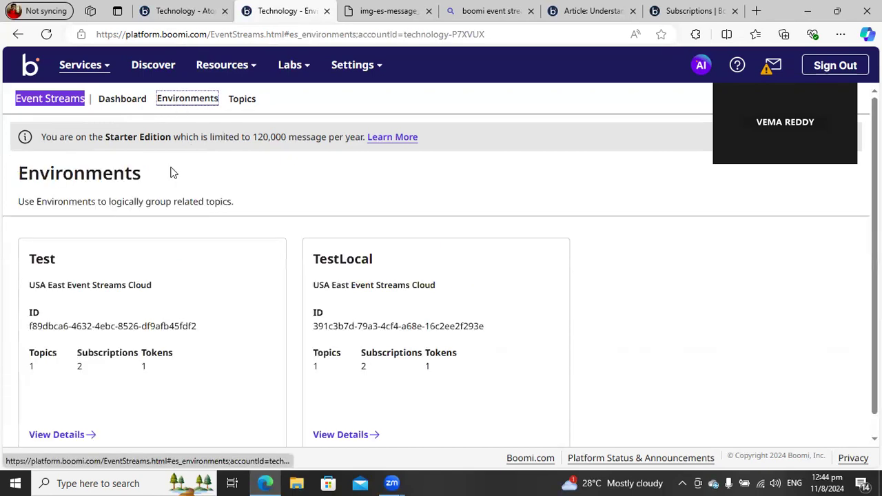
scroll(326, 358, down, 1)
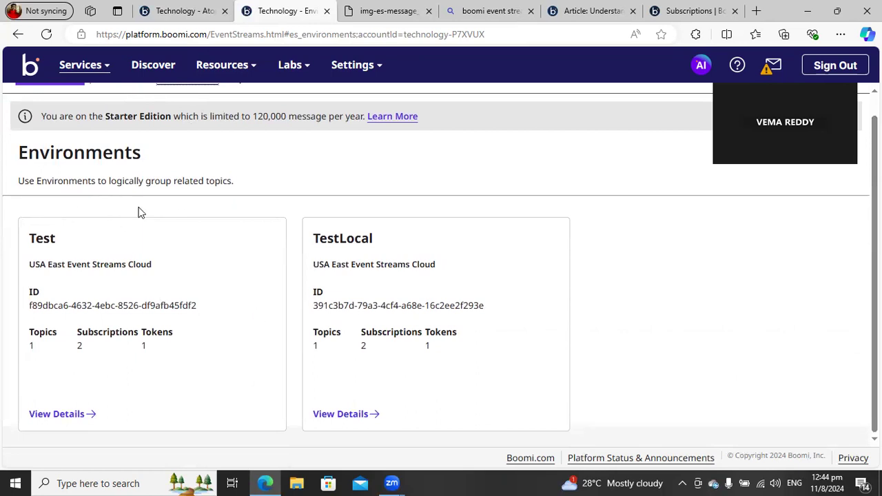
click(182, 18)
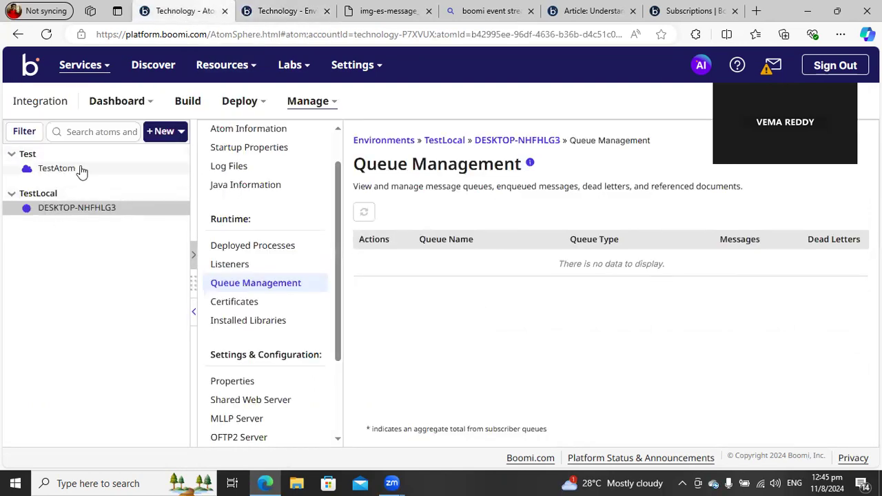
Collapse and re-expand the Test and TestLocal environments in Atom Management, then return to the message hierarchy diagram
click(11, 154)
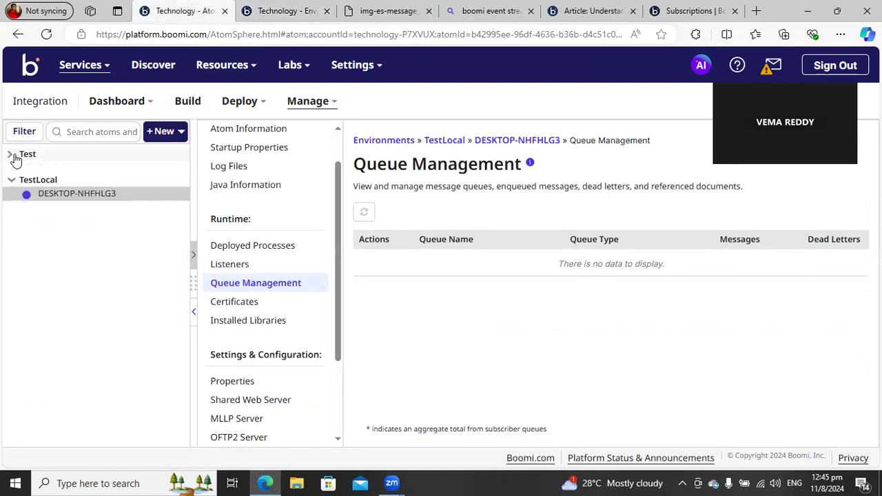
click(9, 180)
click(10, 154)
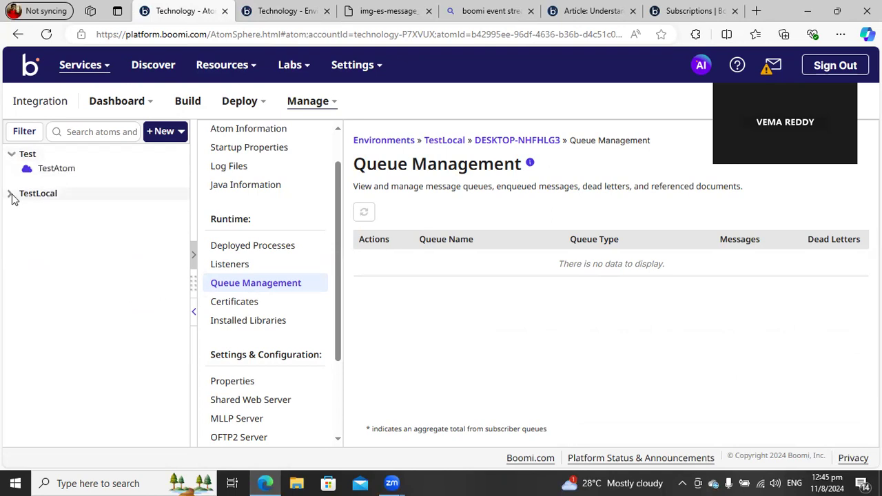
click(11, 193)
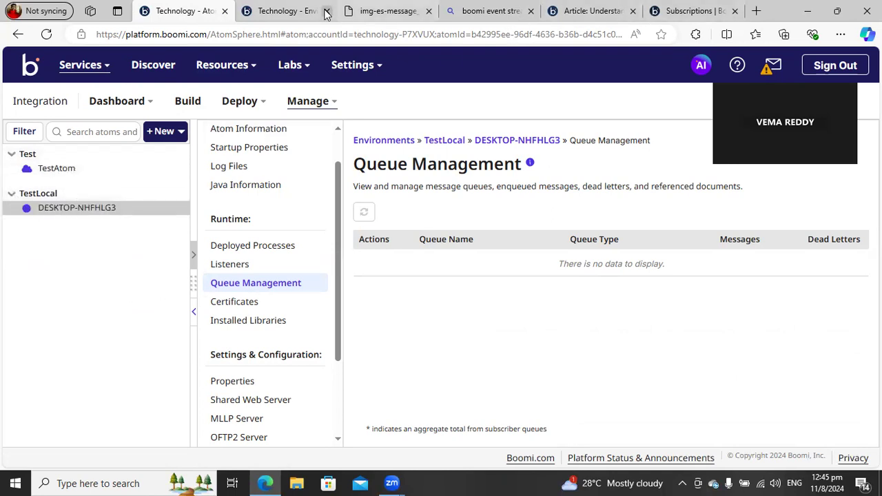
click(388, 11)
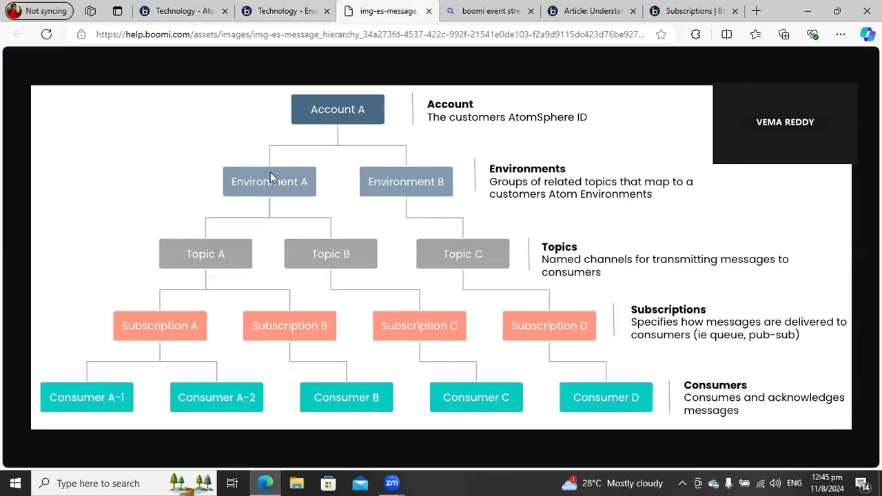
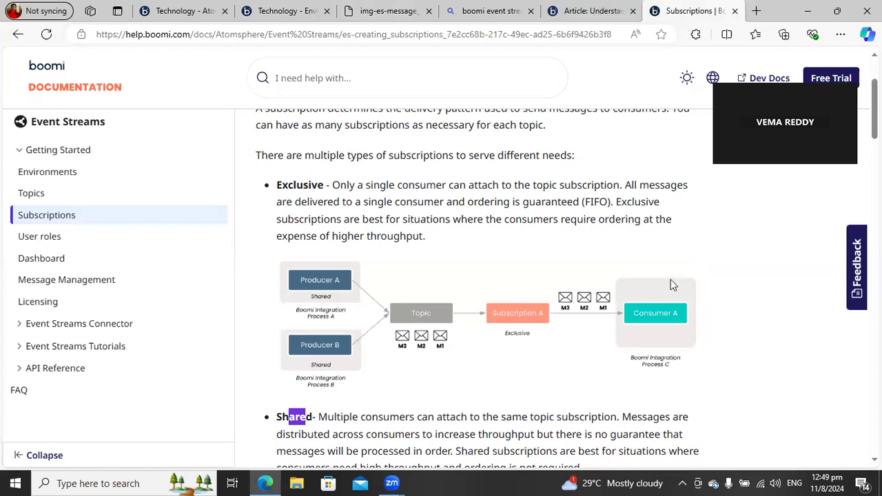
Review the Failover subscription description in the documentation, highlighting the passages on attached consumers, the primary consumer's disconnection and message order
scroll(482, 275, down, 8)
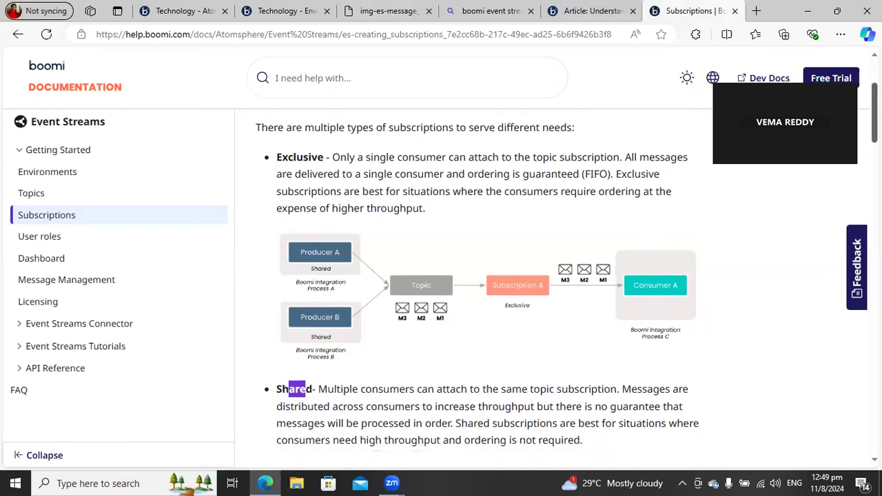
scroll(482, 275, up, 1)
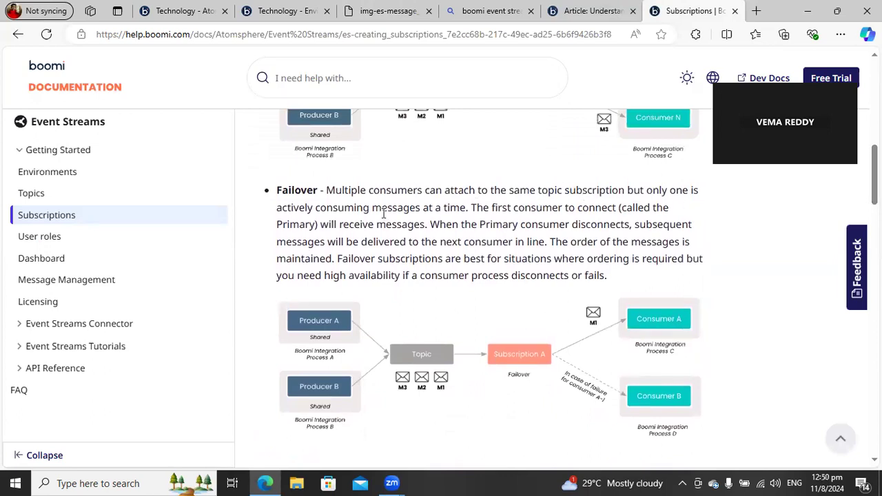
drag(494, 207, 691, 224)
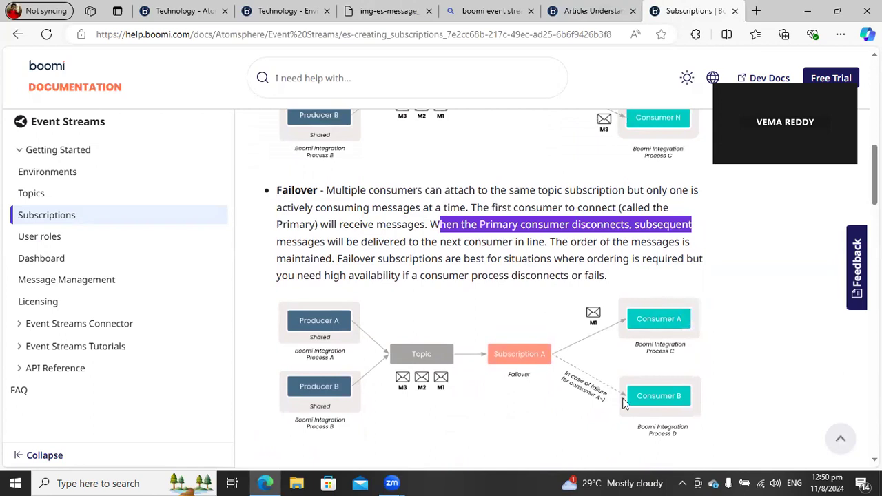
drag(338, 185, 480, 193)
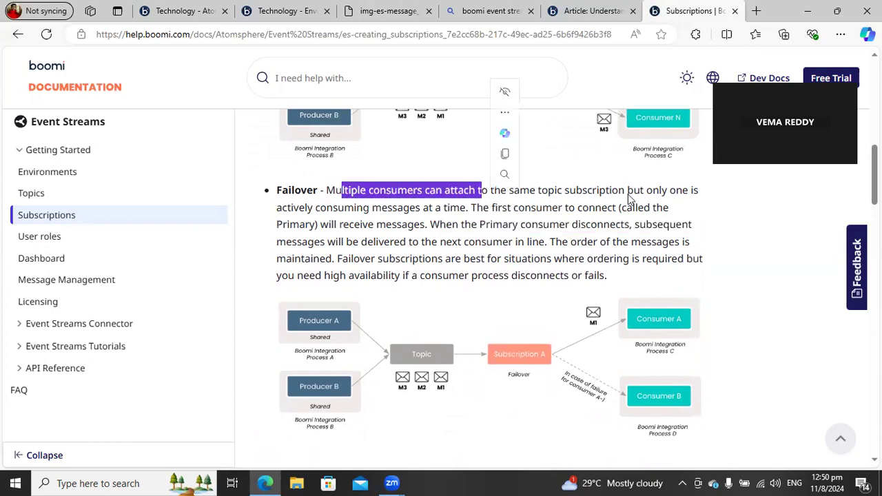
drag(646, 190, 596, 209)
drag(309, 225, 380, 225)
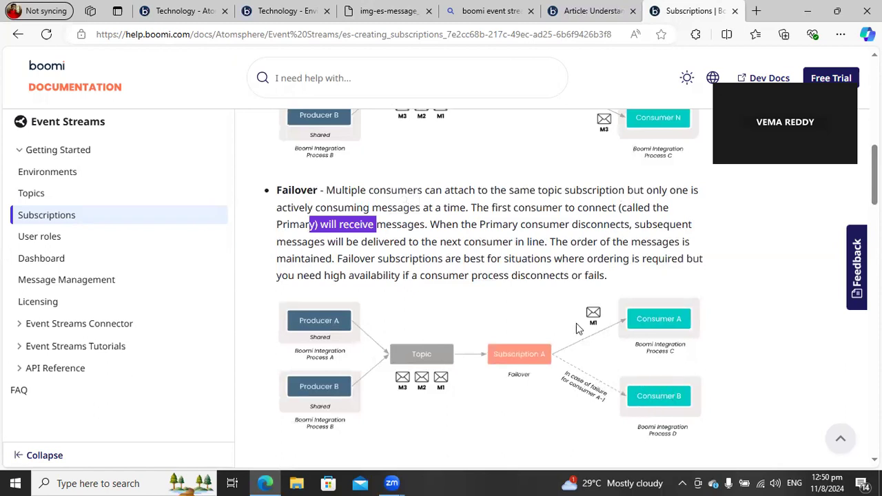
drag(555, 242, 400, 260)
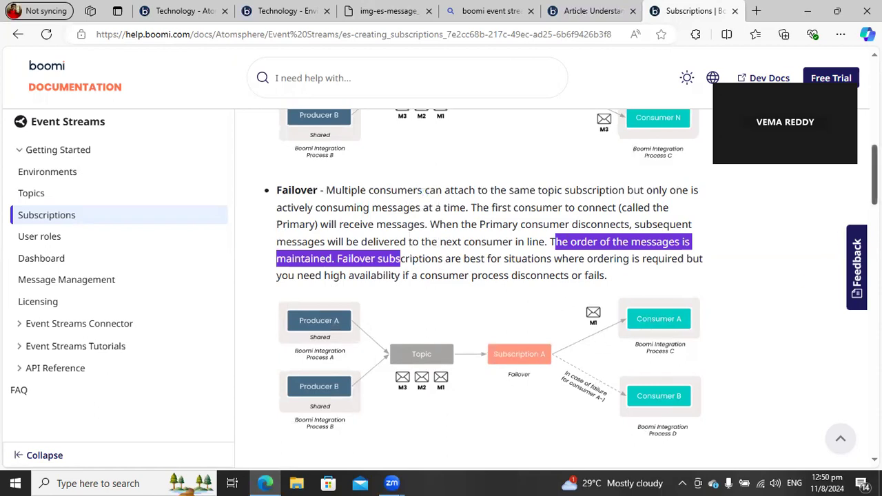
Review the Exclusive subscription description, highlighting the passages on the single consumer and guaranteed FIFO ordering
scroll(476, 276, up, 7)
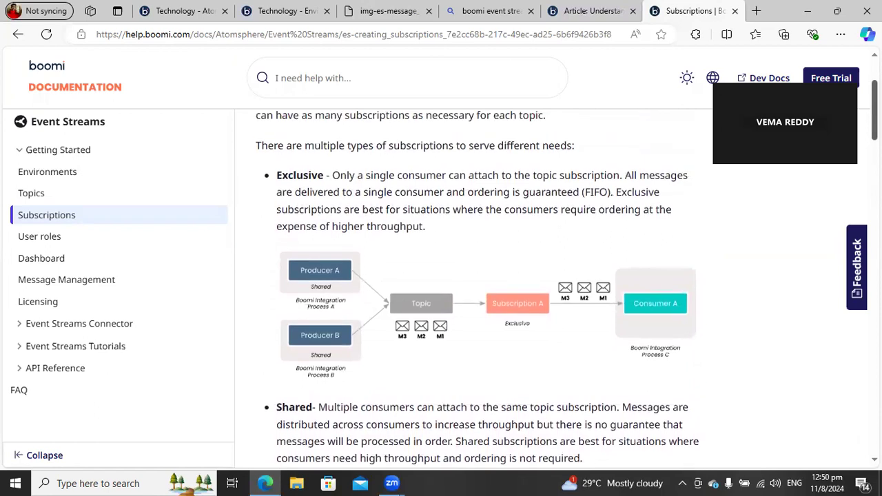
drag(333, 181, 516, 181)
click(318, 194)
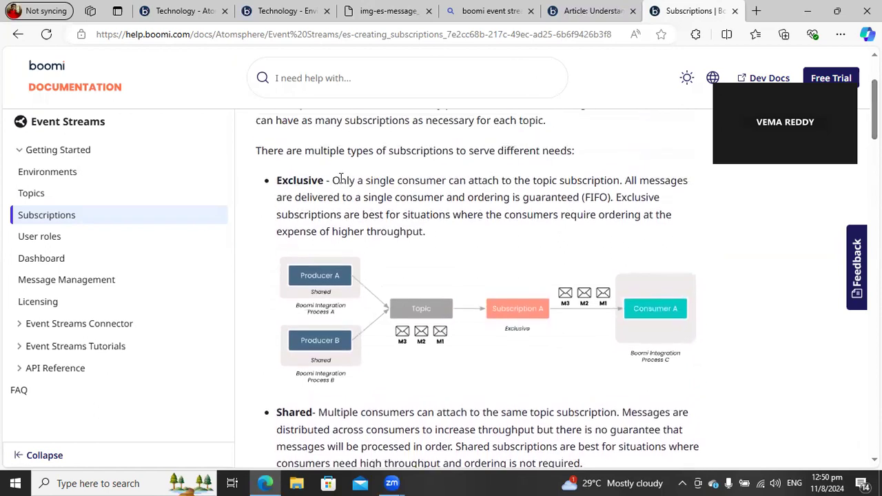
drag(334, 180, 518, 200)
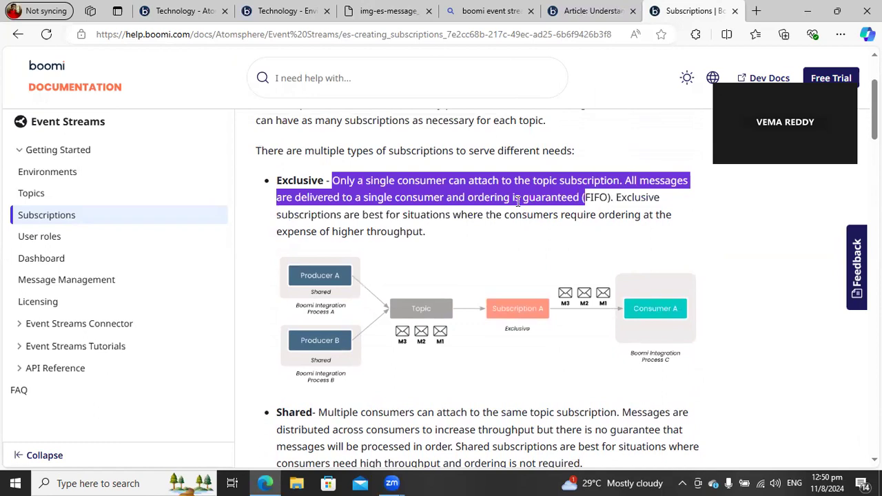
click(519, 195)
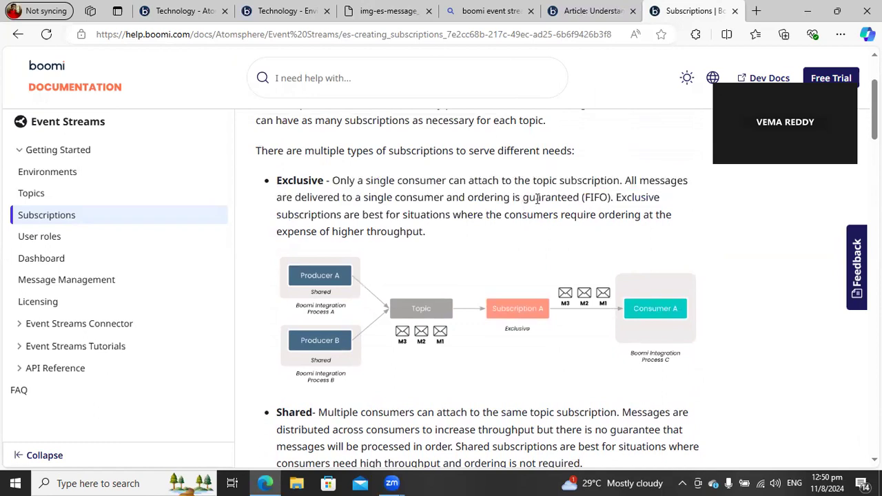
drag(433, 198, 603, 195)
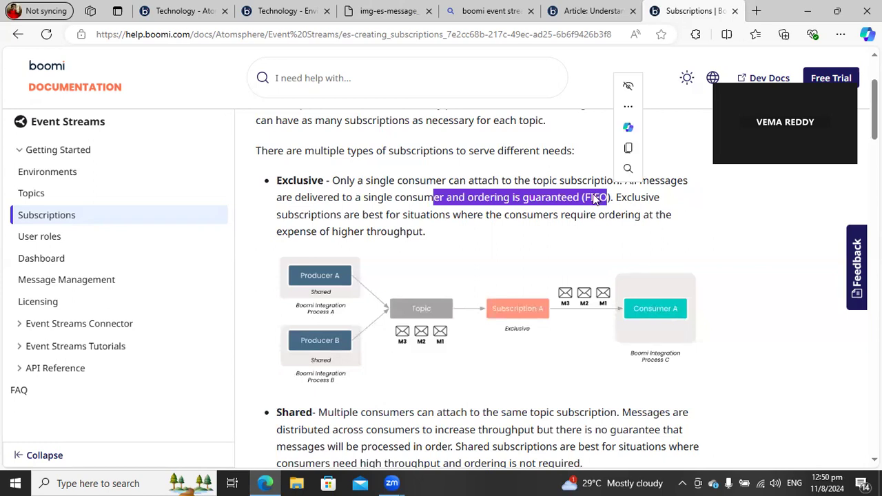
click(589, 195)
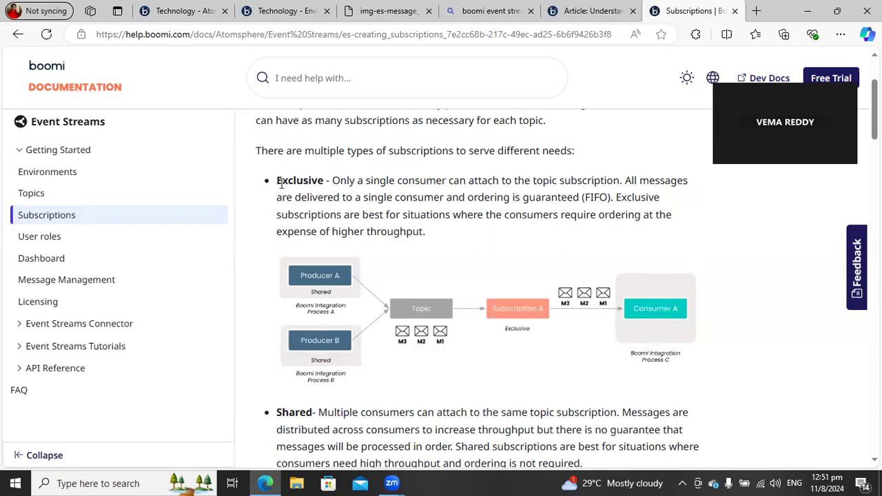
drag(281, 184, 380, 182)
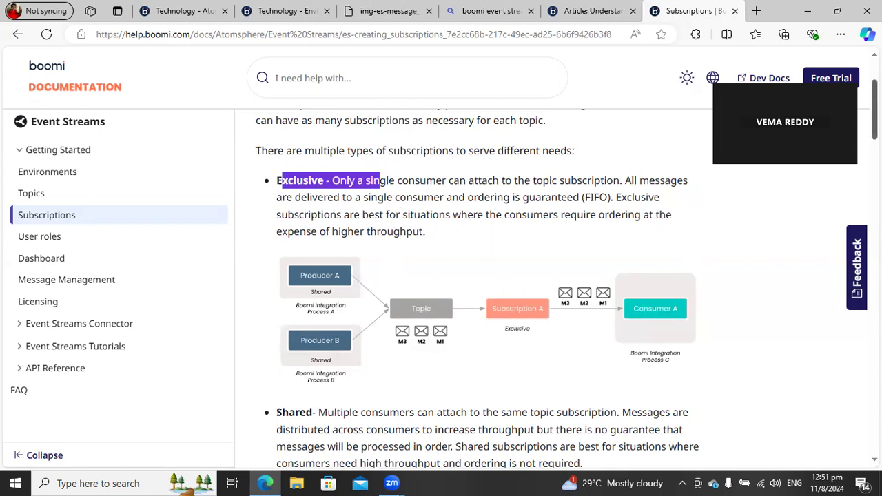
Go through the Exclusive, Shared and Failover subscription types once more, highlighting the Shared and Failover names
scroll(475, 275, down, 1)
scroll(475, 275, up, 1)
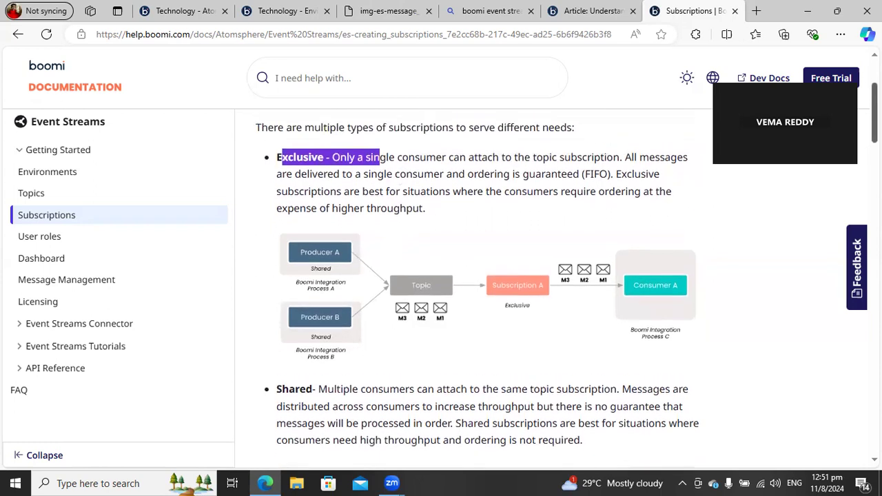
scroll(476, 275, down, 3)
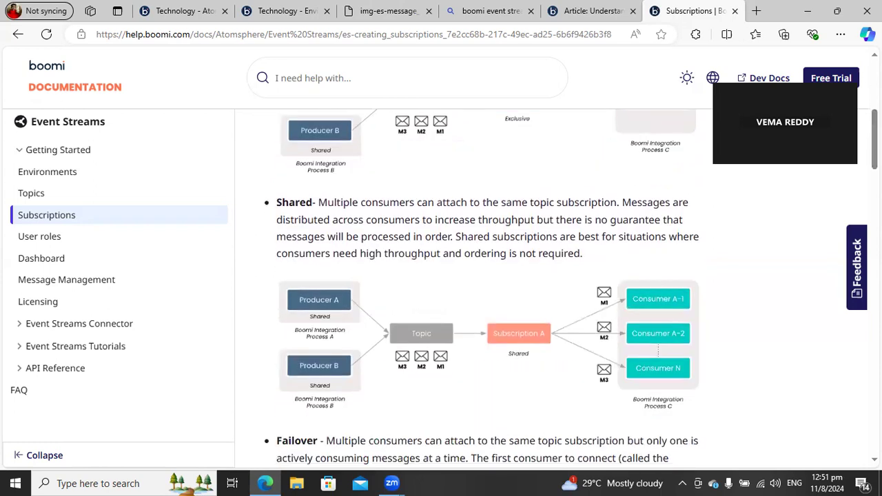
drag(319, 202, 282, 203)
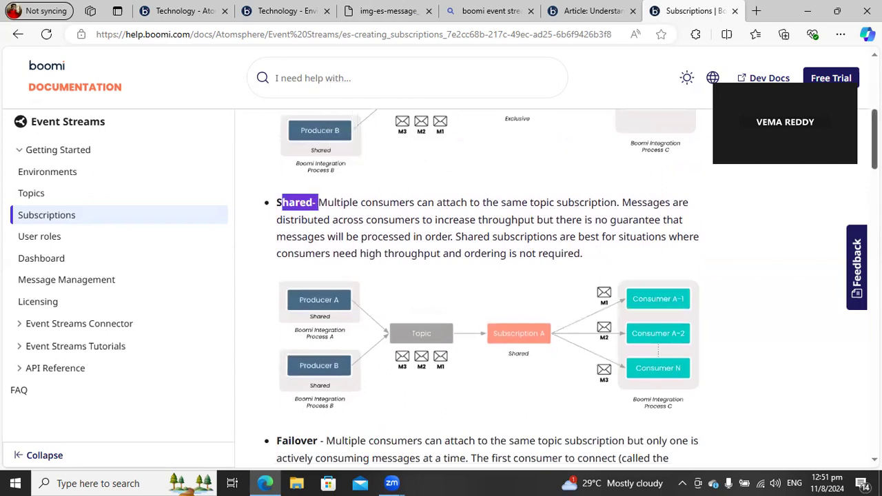
scroll(476, 289, down, 6)
scroll(475, 289, up, 2)
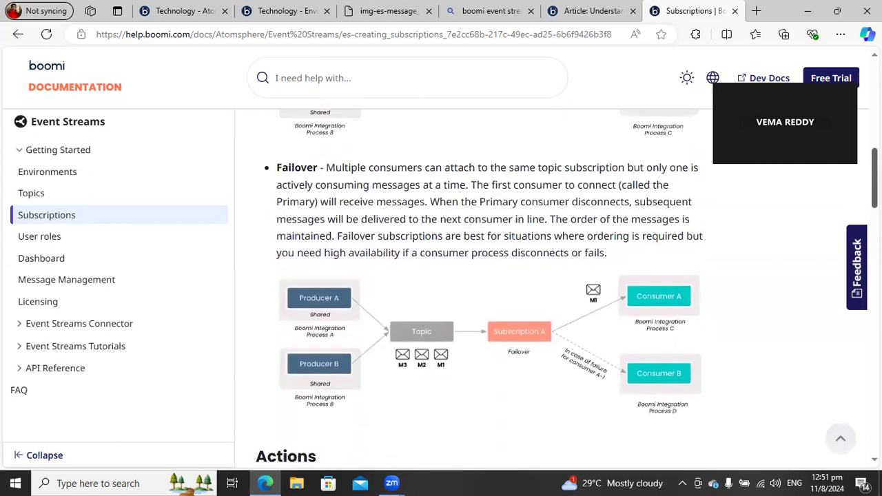
double_click(303, 169)
drag(268, 255, 760, 376)
click(507, 207)
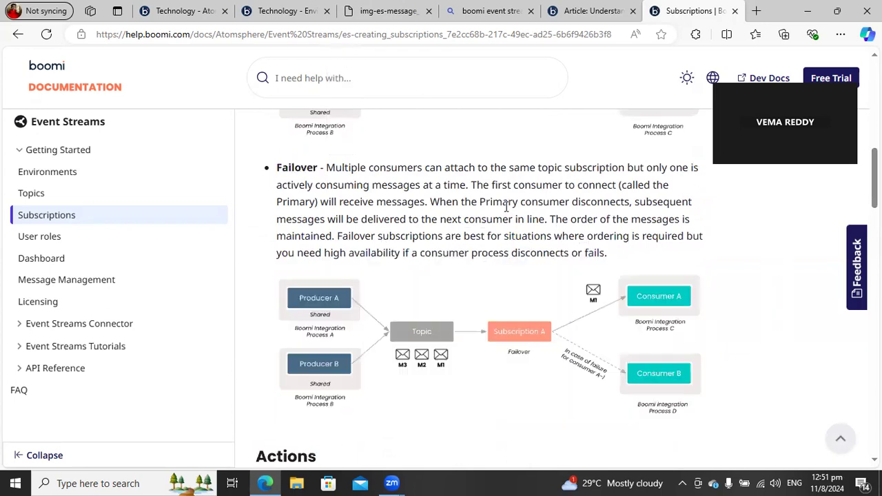
Check the environments in Atom Management and highlight the Environments heading on the Event Streams page
click(183, 18)
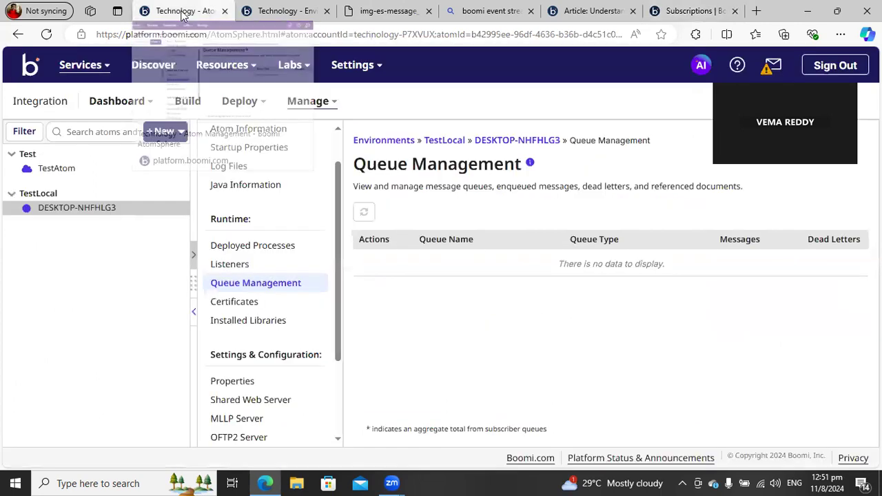
click(279, 14)
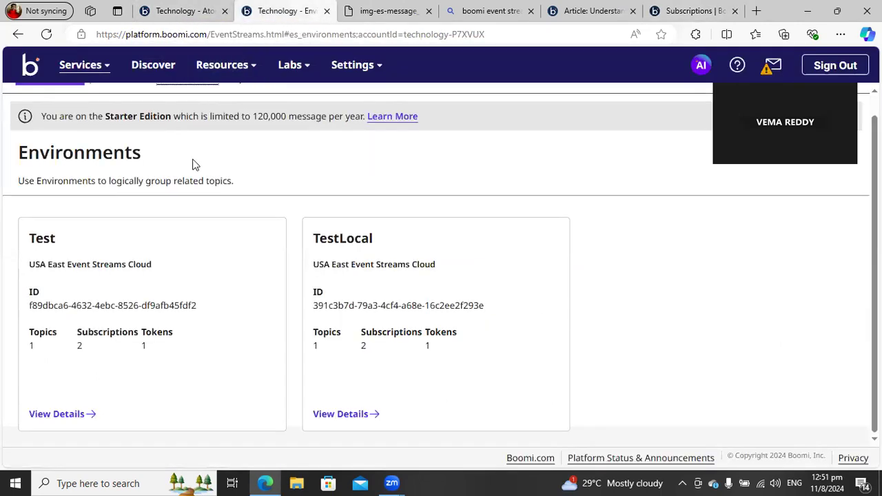
scroll(193, 164, up, 1)
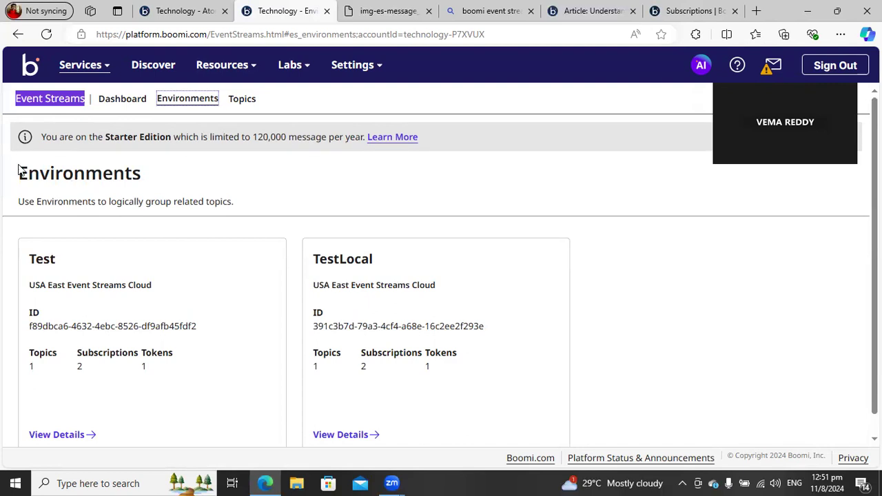
drag(19, 173, 125, 175)
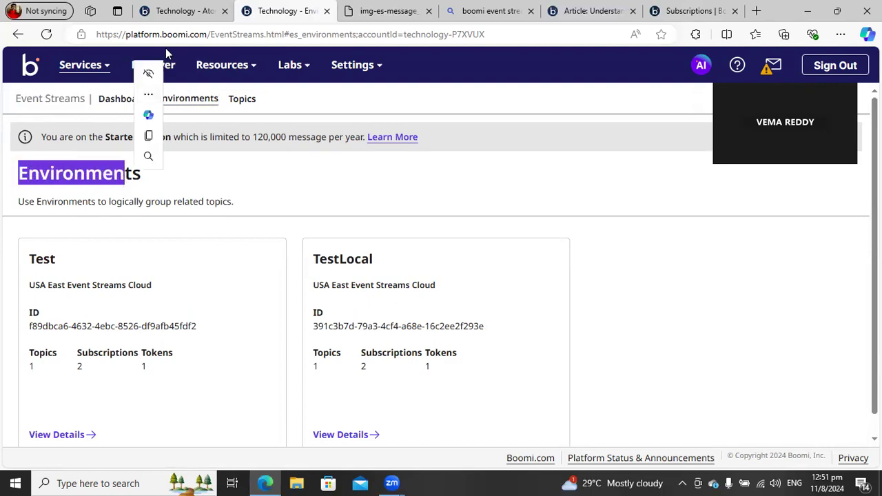
Add an environment named EventStream in Atom Management and reload the Event Streams environments page
click(165, 12)
click(172, 132)
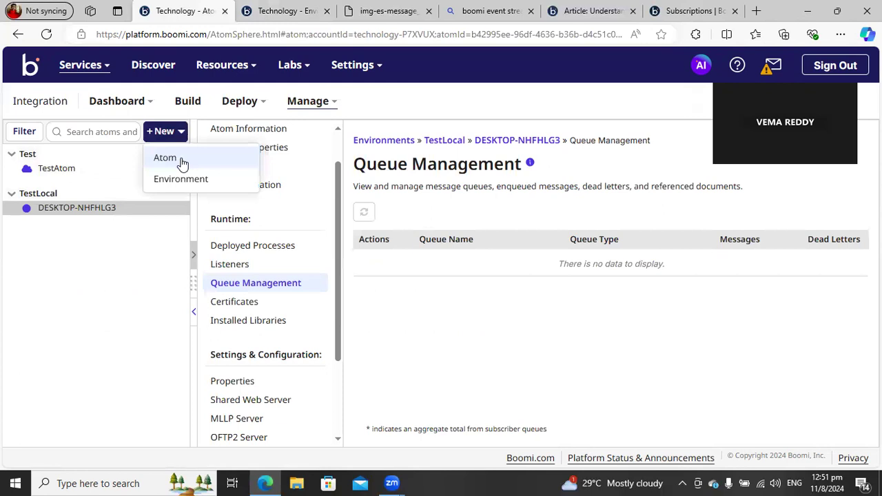
click(181, 179)
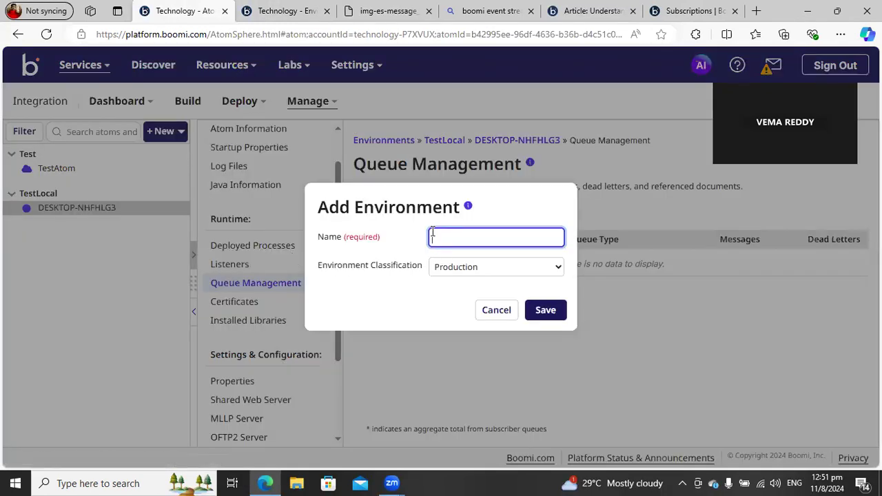
text(EventStream)
click(545, 312)
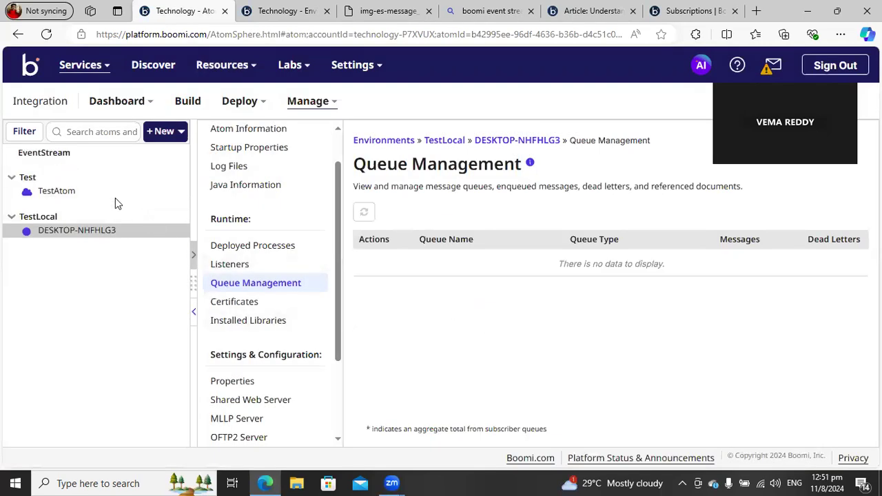
click(293, 12)
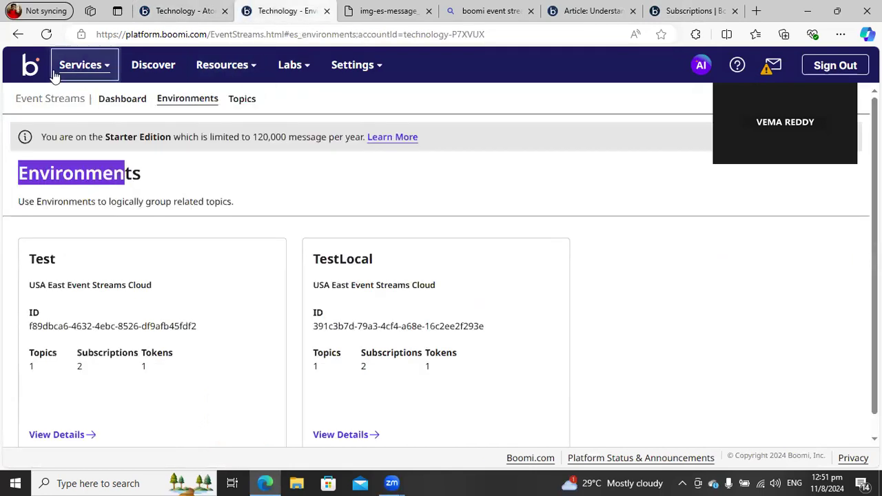
click(45, 34)
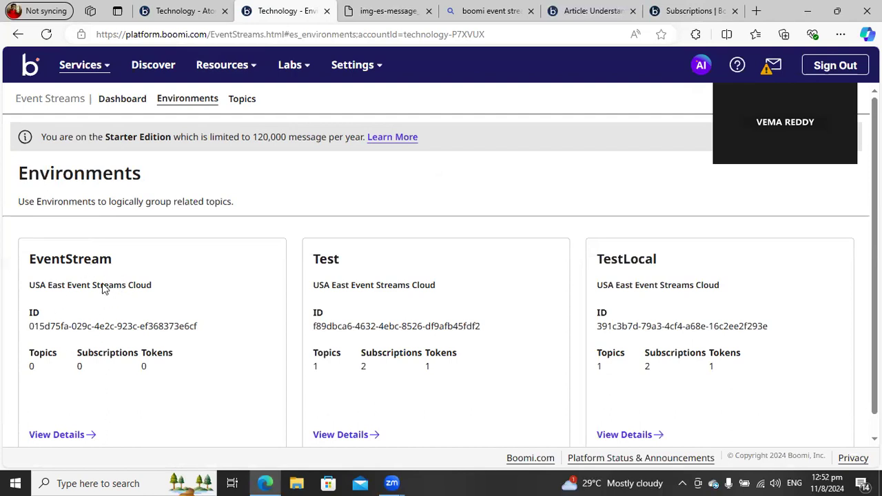
Delete the EventStream environment in Atom Management and confirm the deletion
click(178, 10)
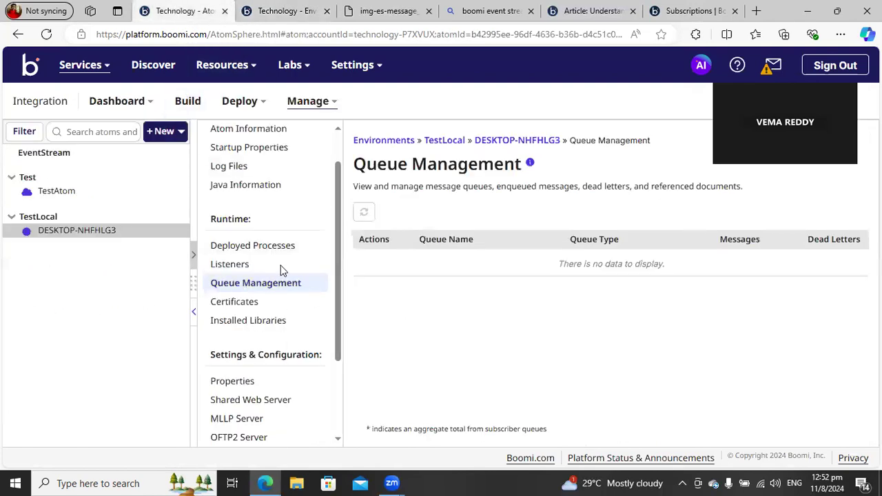
click(126, 153)
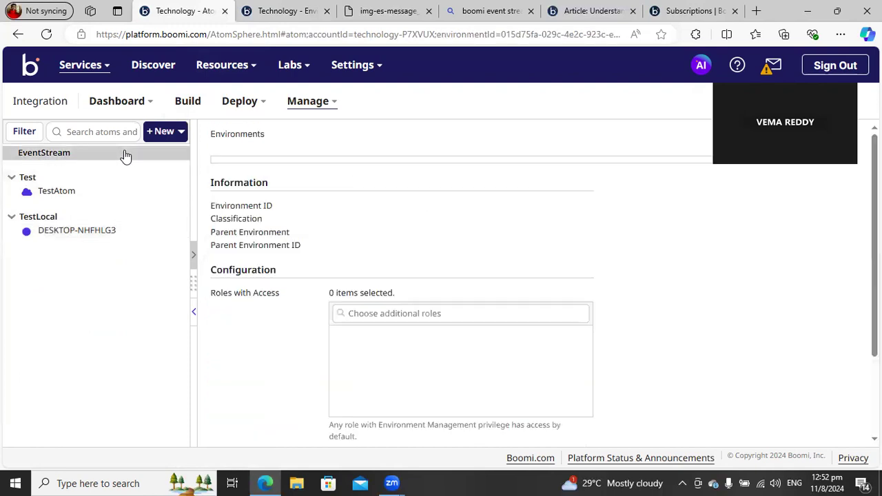
scroll(374, 374, down, 3)
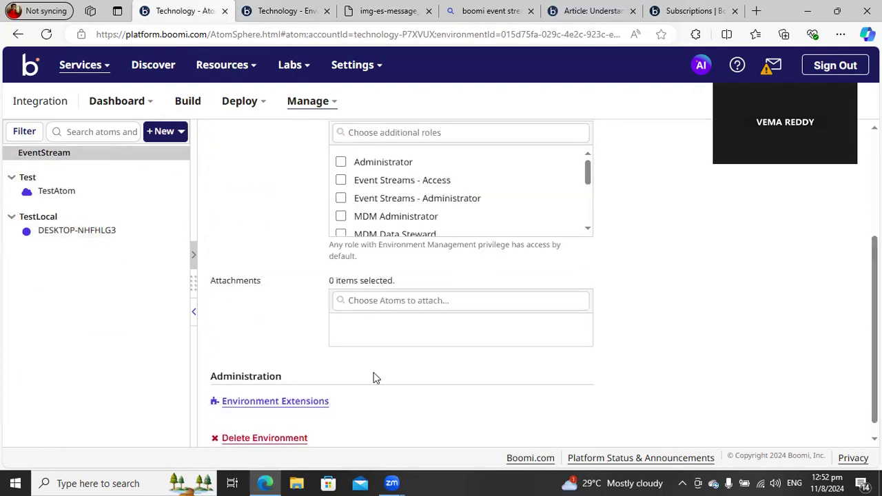
click(246, 438)
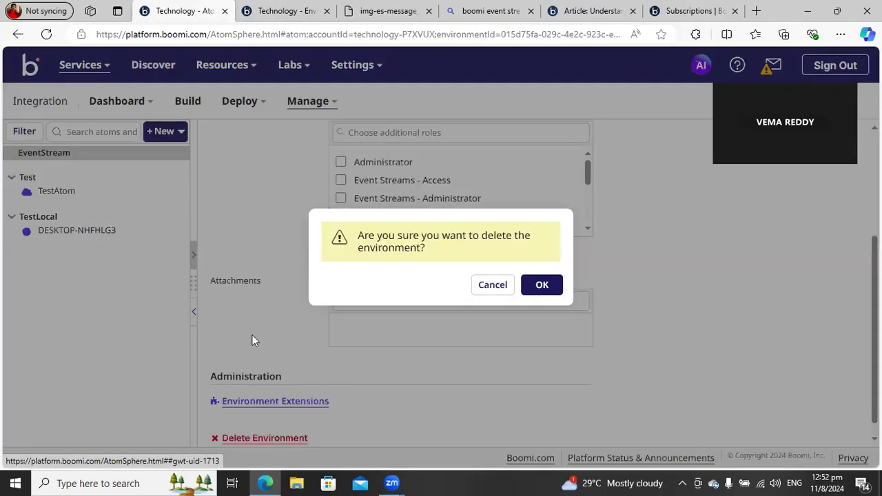
click(539, 286)
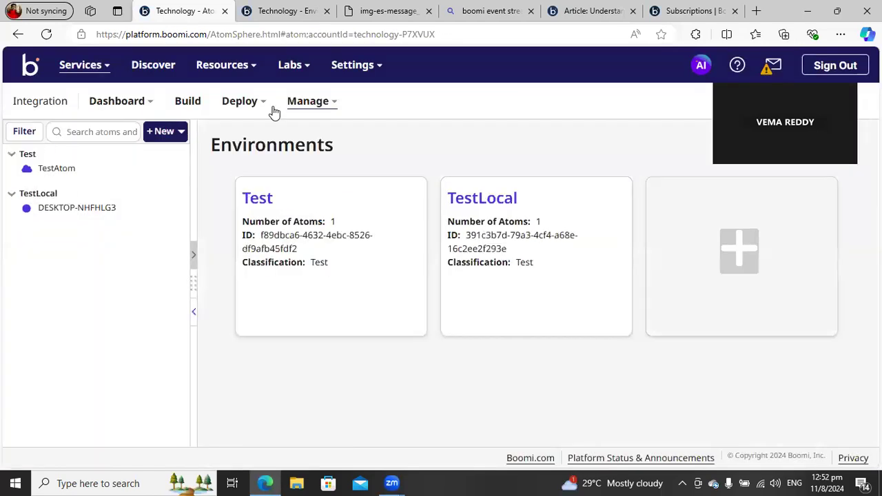
Highlight the Environments heading in Event Streams, look at the message hierarchy diagram, and return to the Event Streams environments
click(279, 15)
drag(14, 178, 155, 177)
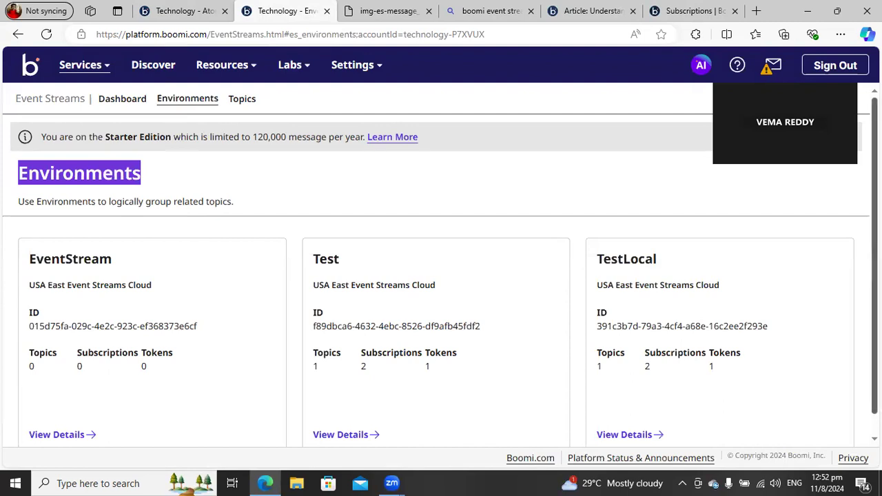
scroll(441, 286, down, 1)
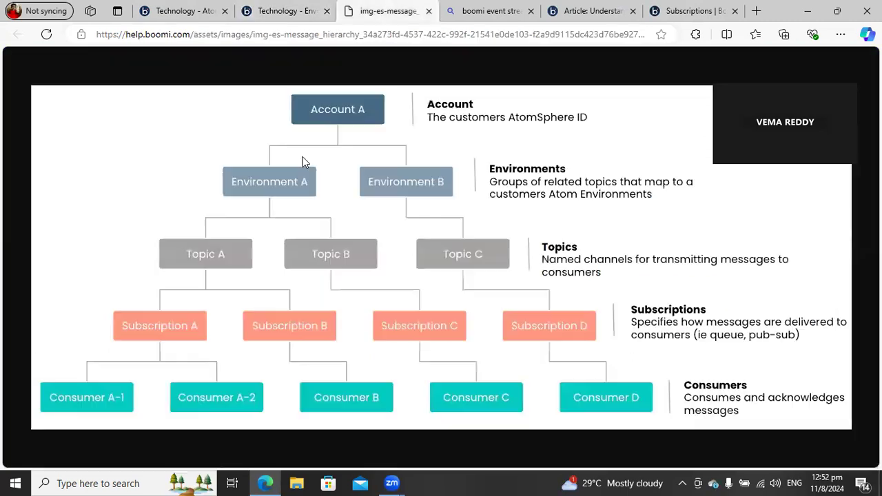
click(383, 11)
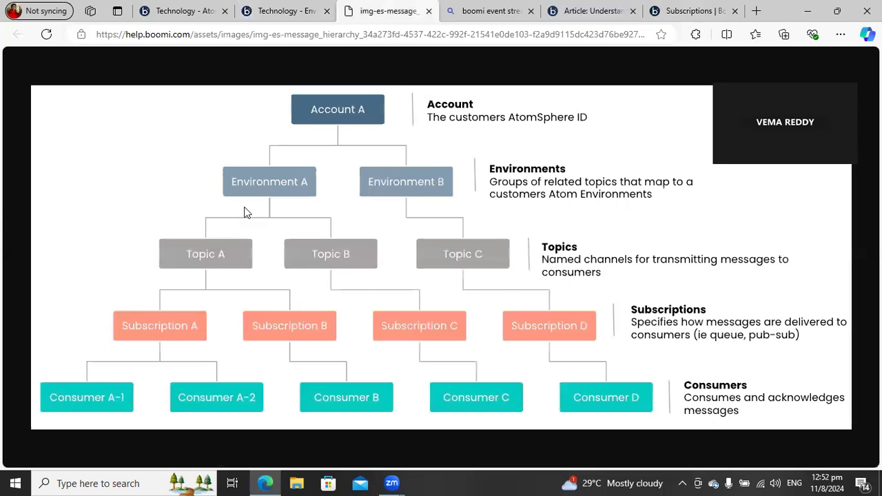
click(288, 13)
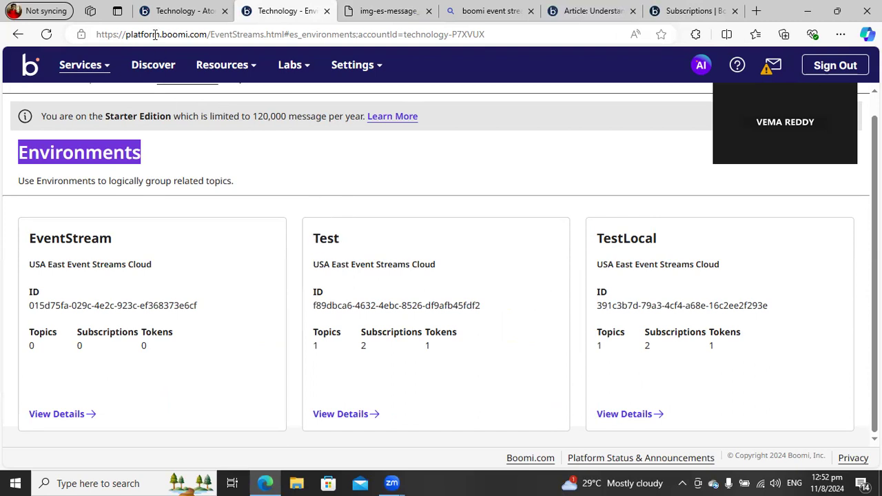
Show the listeners of the TestAtom atom under the Test environment in Atom Management
mouse_move(164, 14)
click(182, 10)
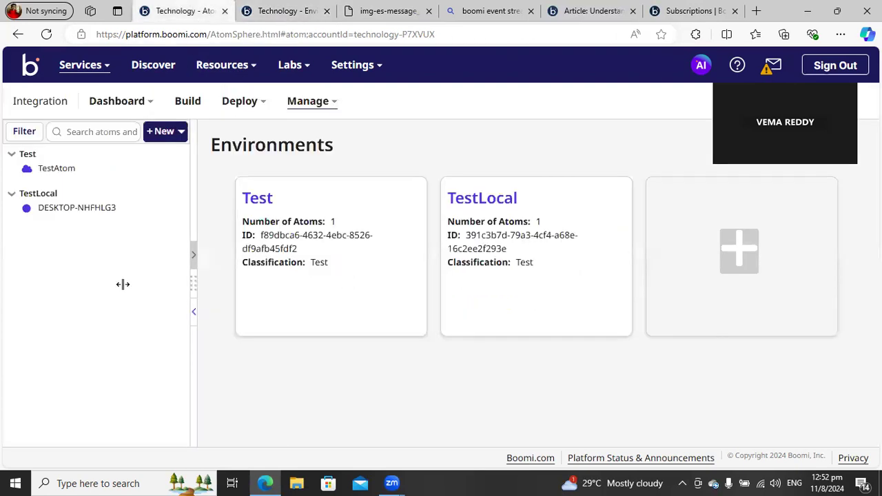
click(58, 170)
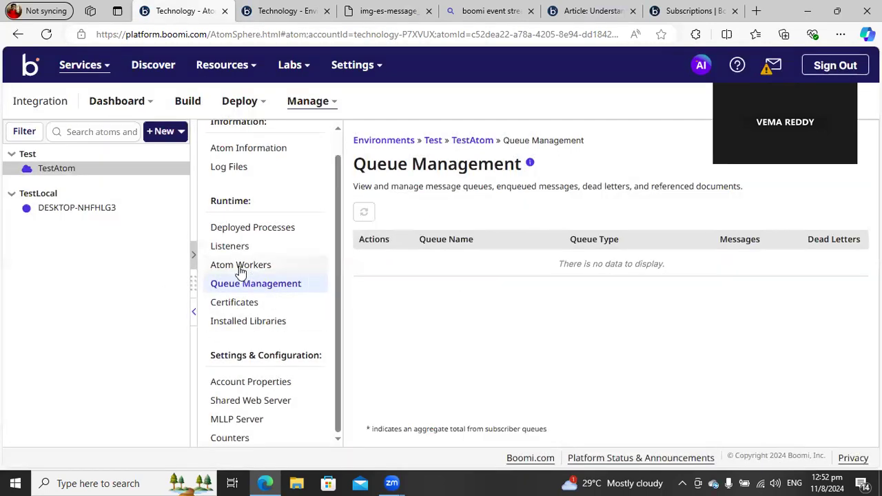
click(232, 252)
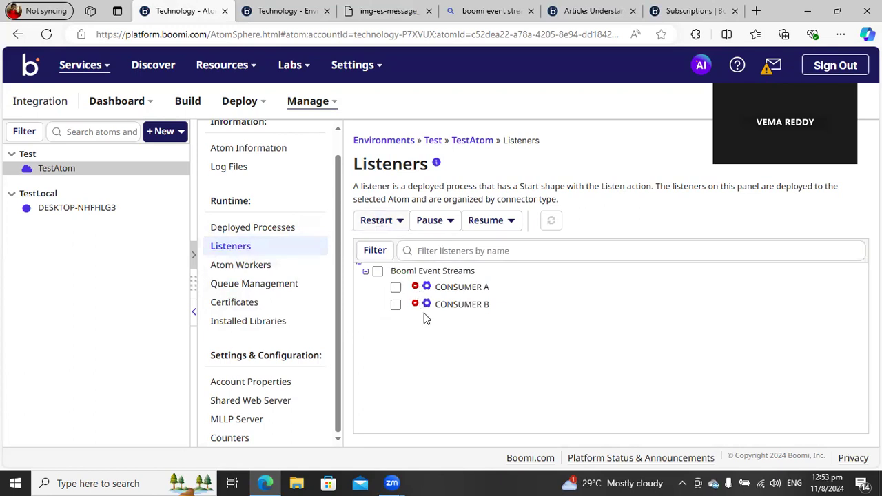
Read the CONSUMER B listener's error message twice, highlighting part of its text, and switch to the DESKTOP-NHFHLG3 atom's listeners
click(427, 305)
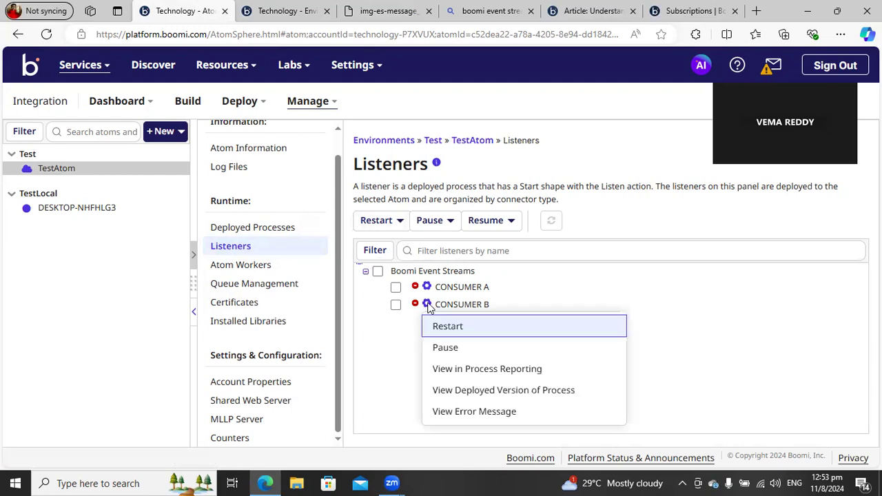
click(469, 410)
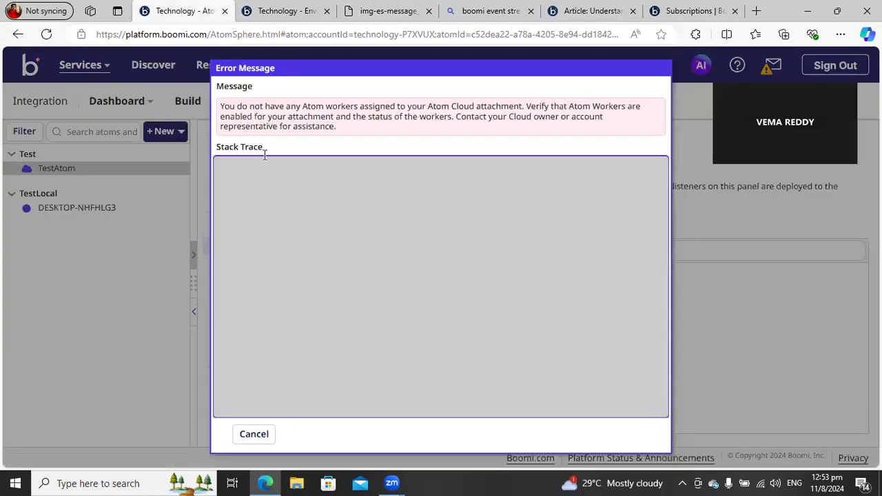
drag(278, 106, 528, 108)
click(638, 119)
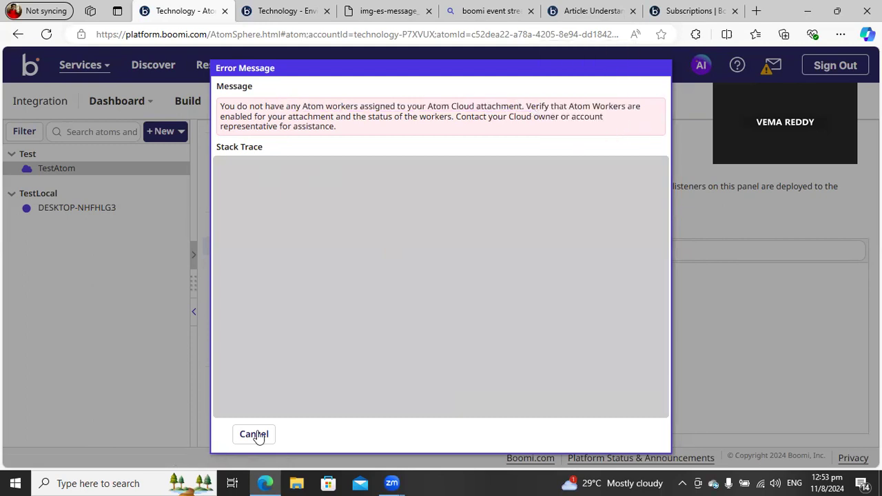
click(255, 434)
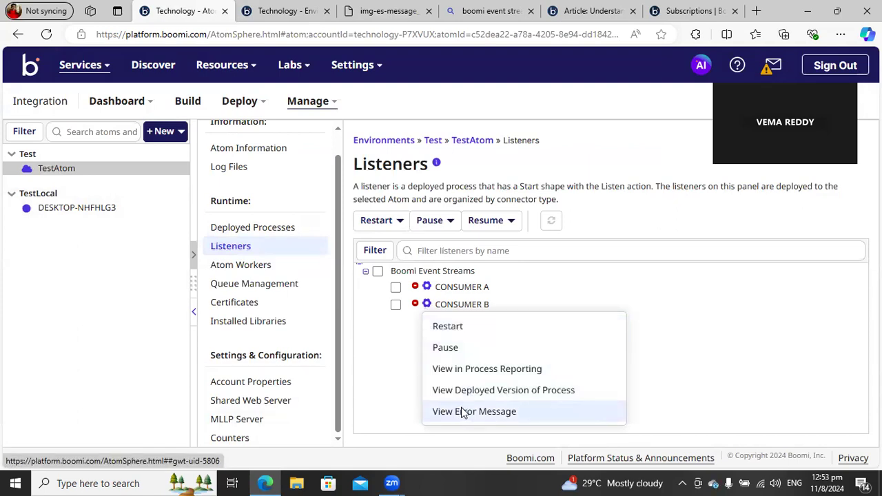
click(466, 411)
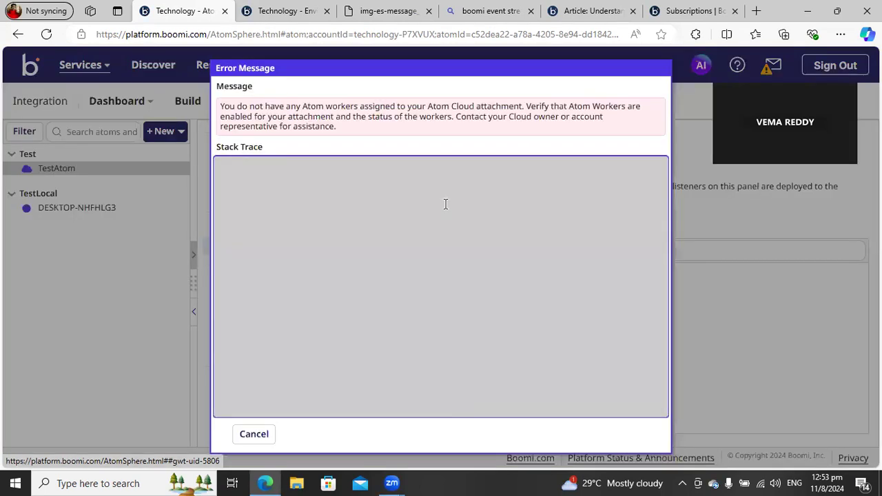
drag(315, 119, 427, 117)
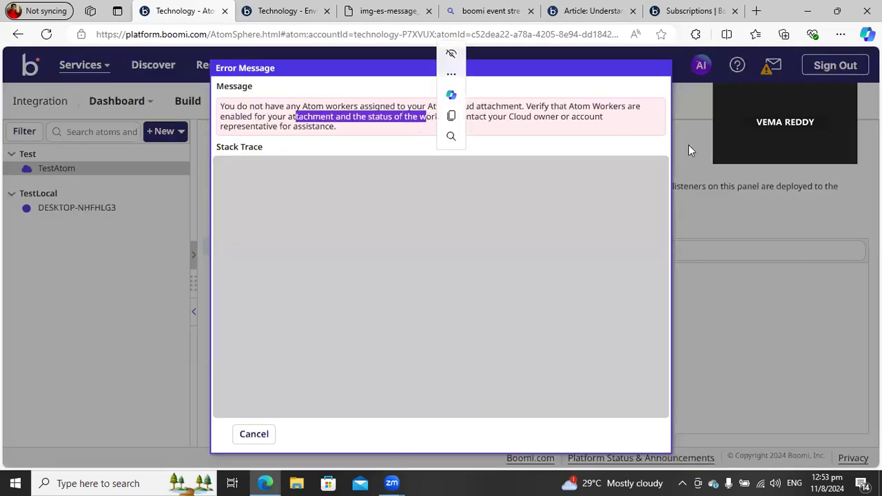
click(240, 439)
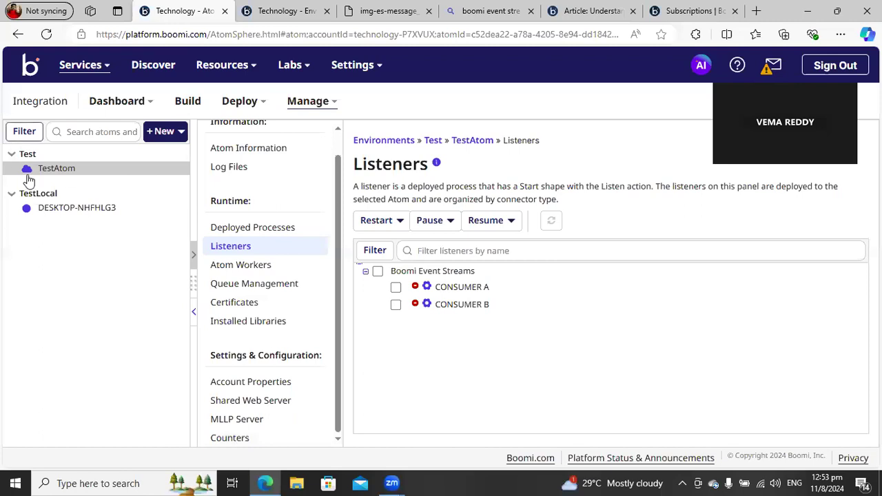
click(75, 208)
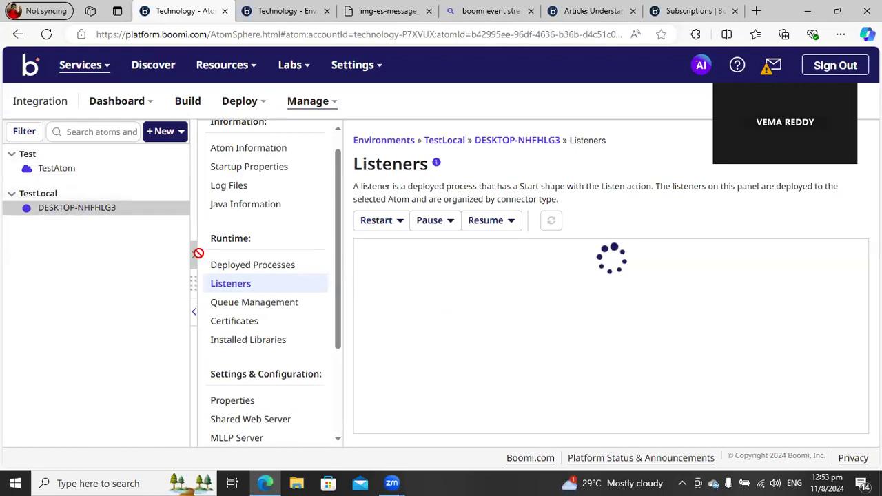
View the TestLocal environment's details in Event Streams and inspect the topic creation form, leaving it without saving
click(281, 10)
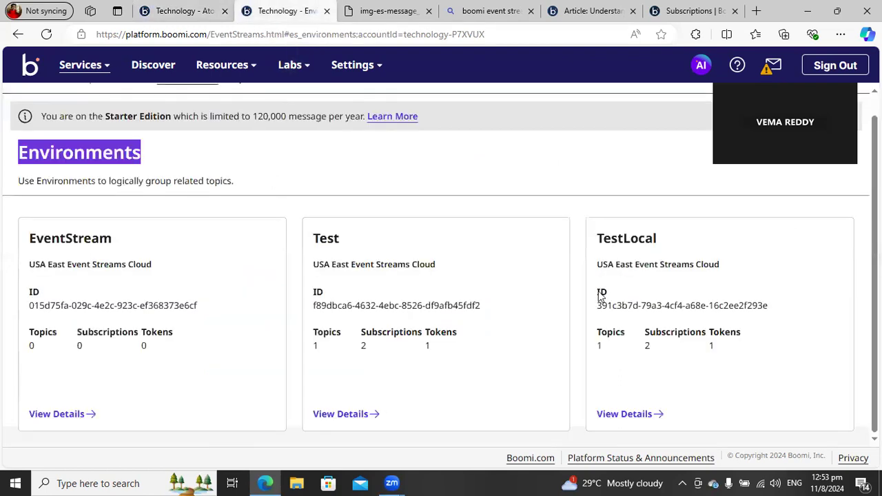
click(629, 415)
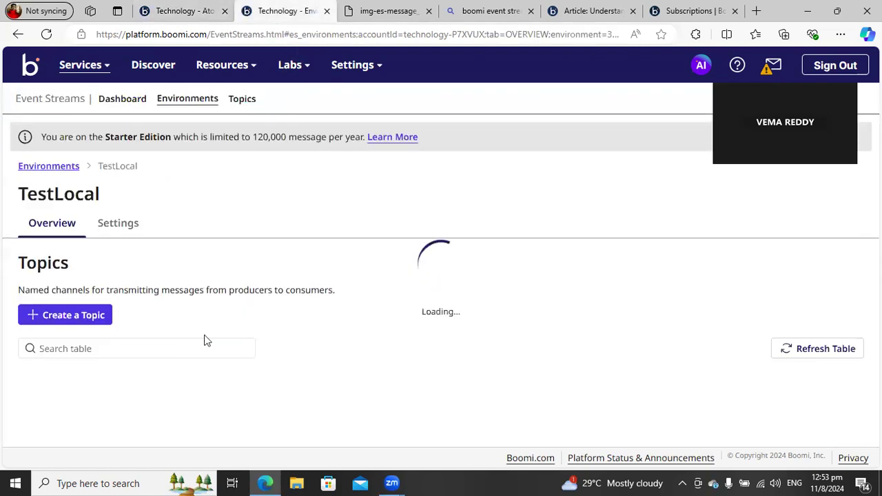
click(87, 317)
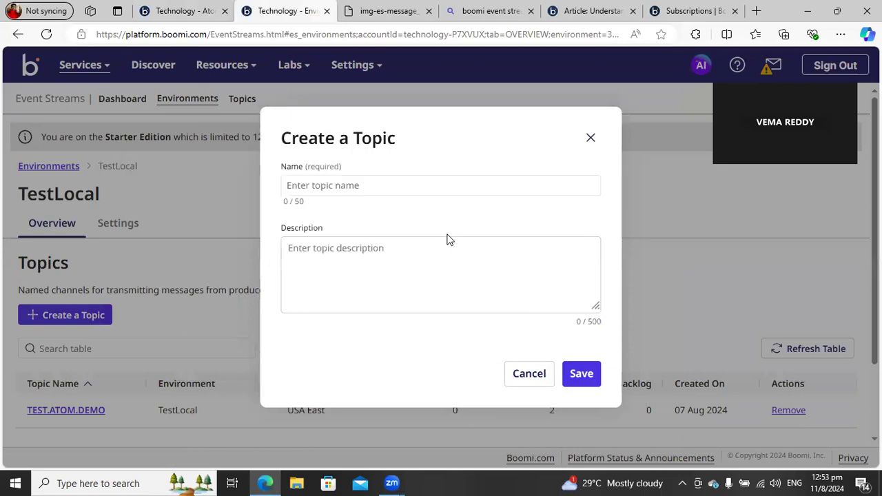
click(393, 191)
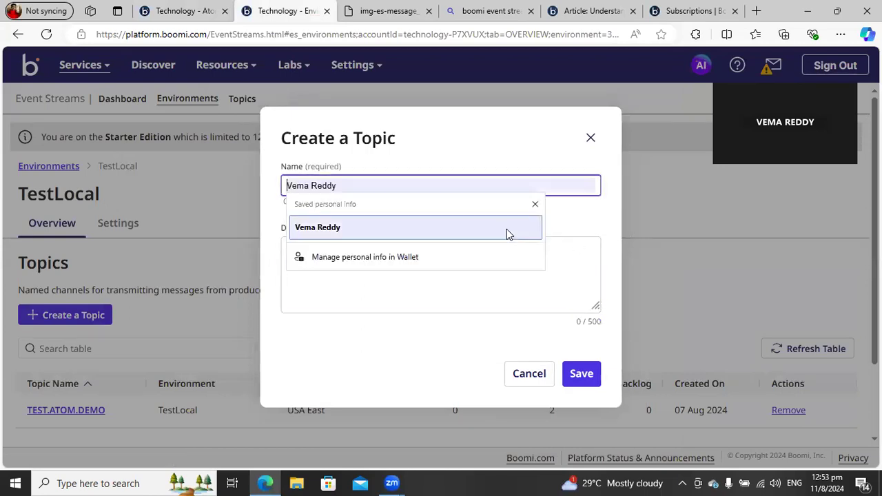
click(575, 214)
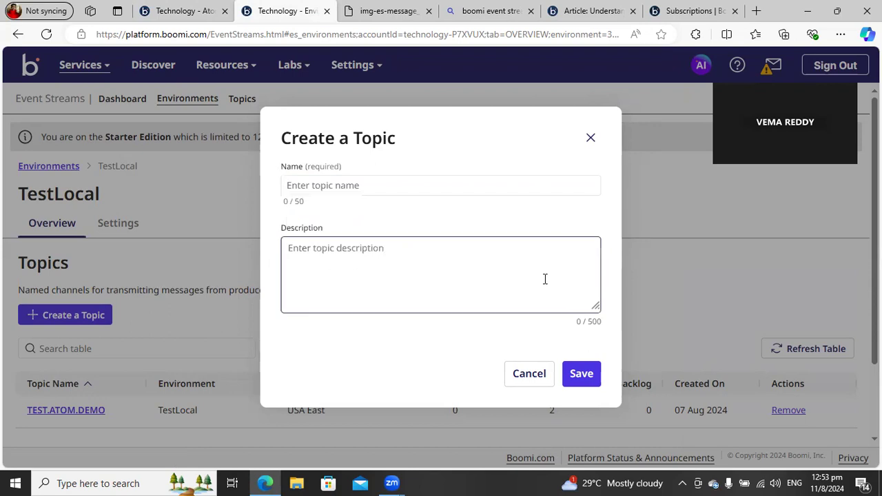
click(538, 376)
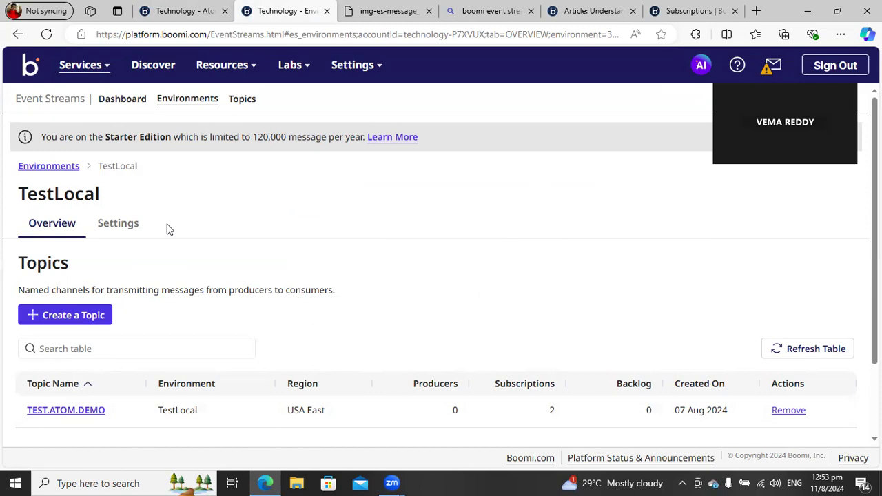
Go back to the Event Streams environments list and show the TestLocal environment's region and token settings
click(125, 231)
click(52, 166)
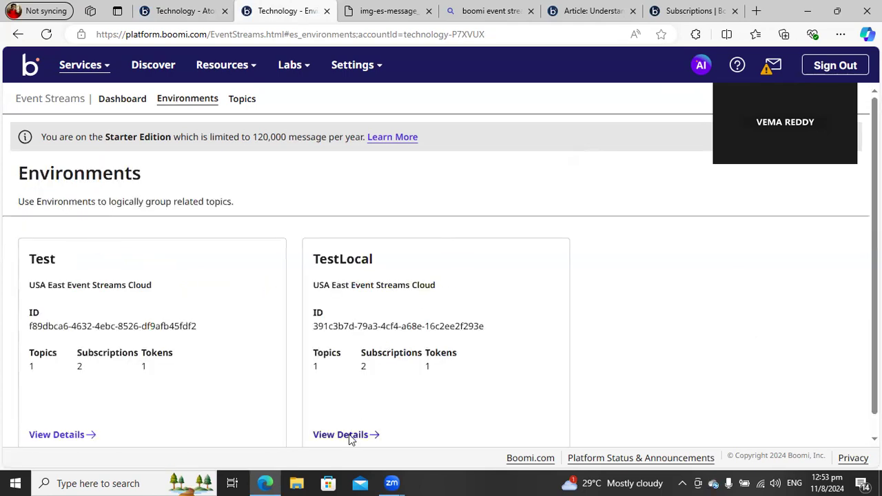
click(348, 435)
click(125, 235)
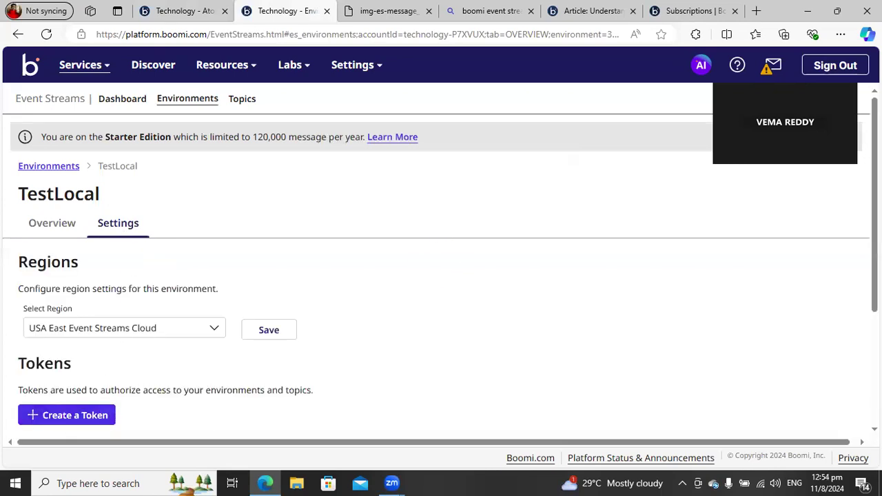
scroll(441, 262, down, 3)
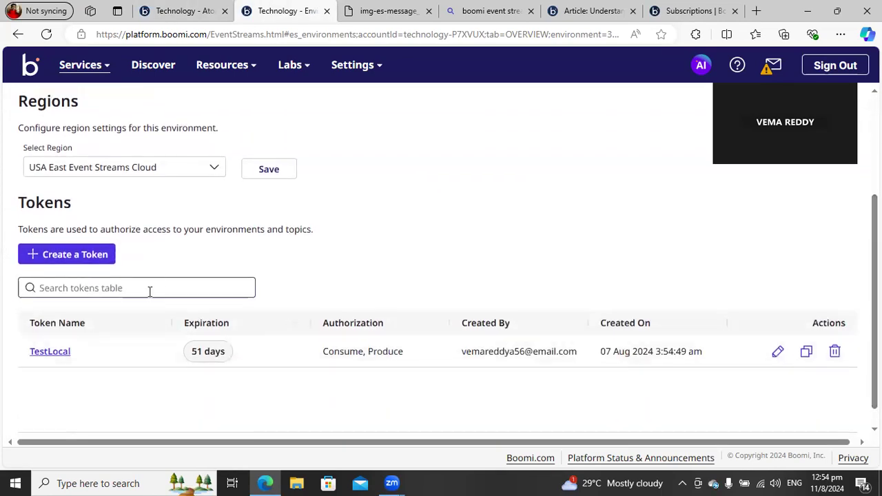
Inspect the token creation form's expiration date, authorizations and description, and cancel it without creating a token
click(75, 254)
click(292, 233)
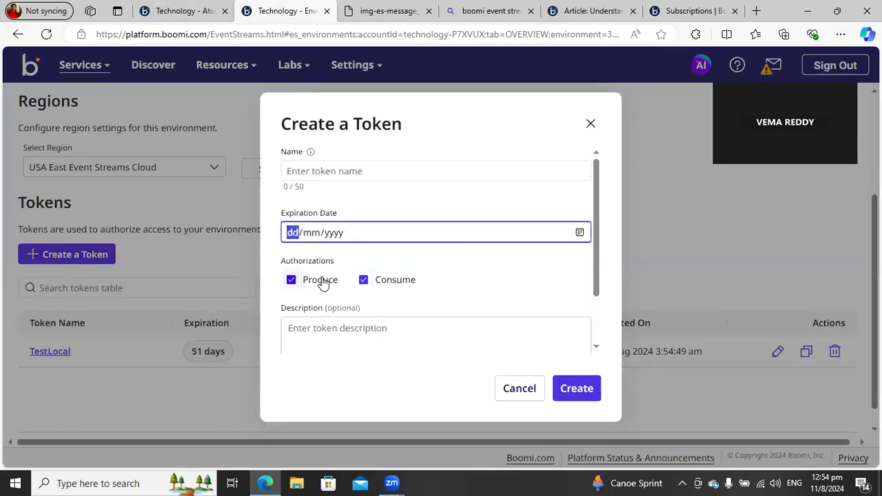
drag(599, 284, 560, 357)
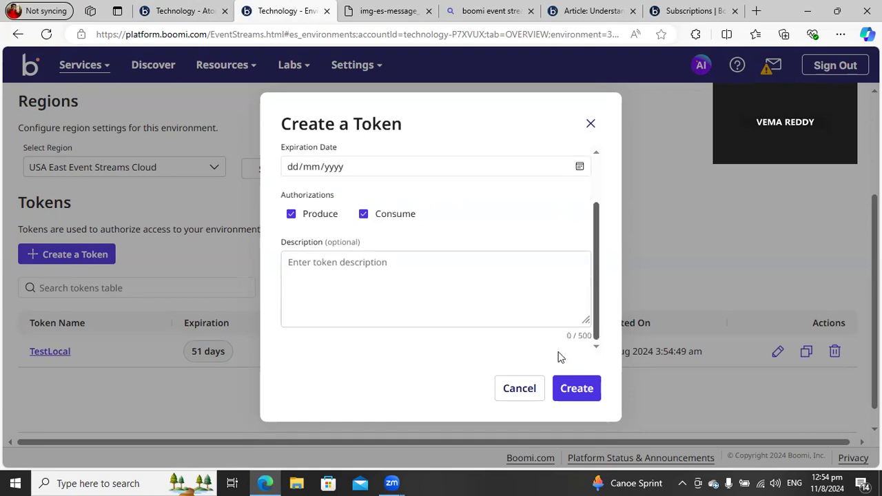
click(521, 391)
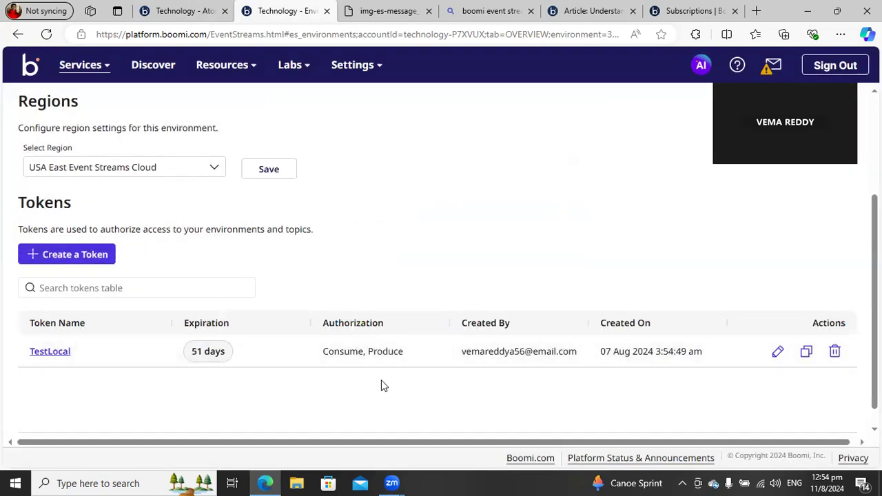
Copy the TestLocal environment's token, paste the token into a new Notepad document to view it, and return to the browser
click(377, 359)
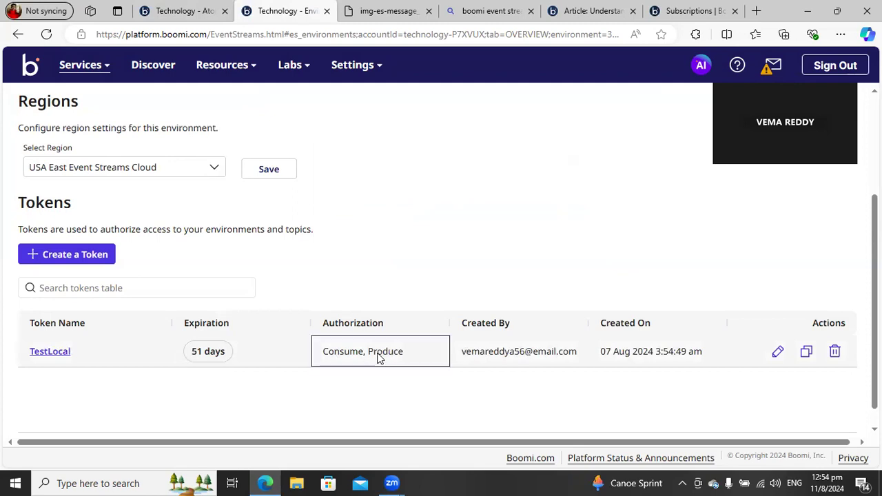
click(808, 353)
click(129, 482)
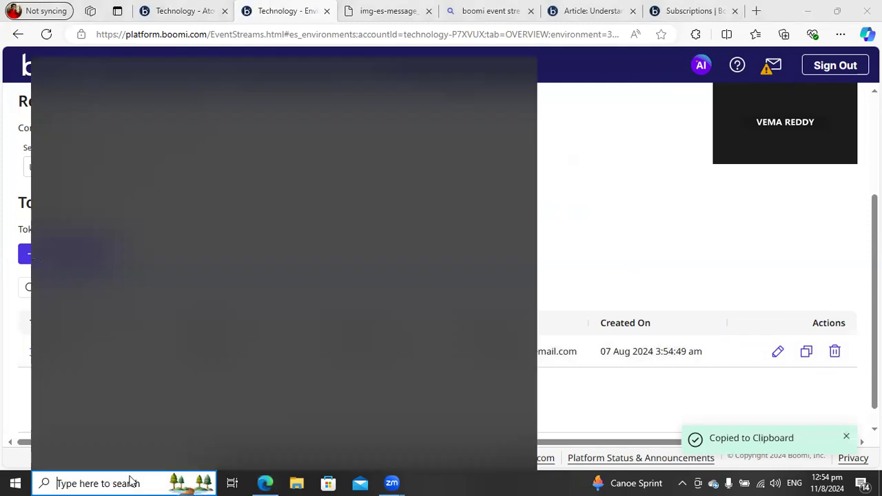
text(note)
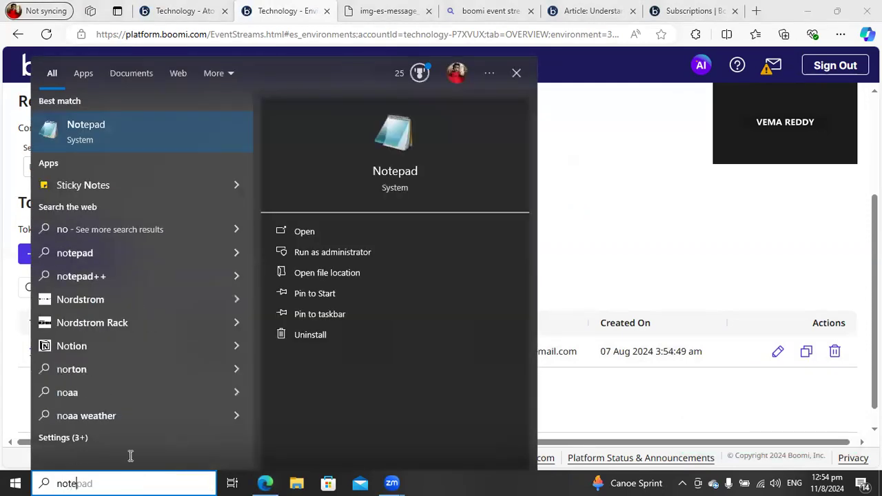
click(84, 129)
key(ctrl+v)
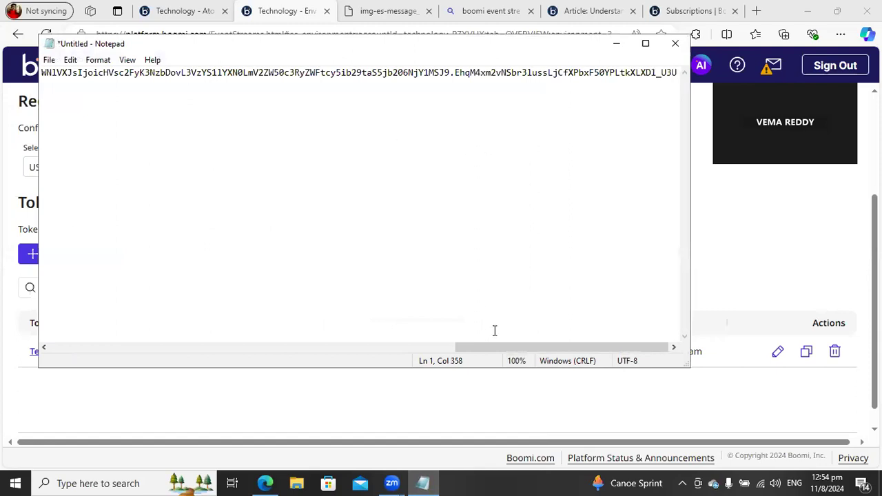
drag(482, 350, 76, 351)
click(731, 232)
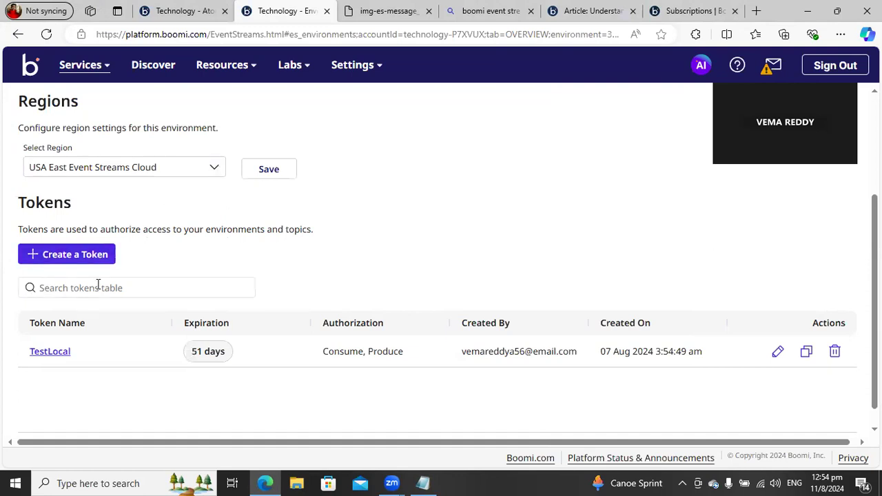
View TestLocal's topics overview, highlight the topics description, and open the TEST.ATOM.DEMO topic's subscriptions
scroll(432, 238, up, 3)
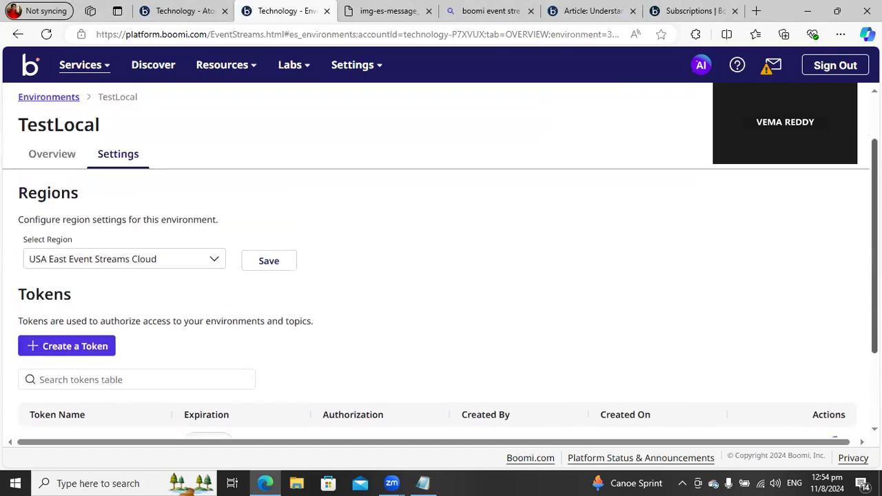
click(74, 178)
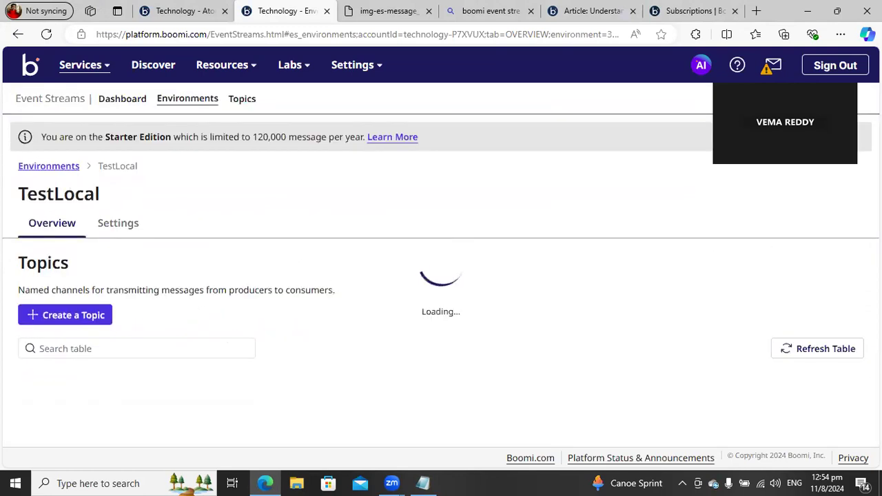
triple_click(312, 290)
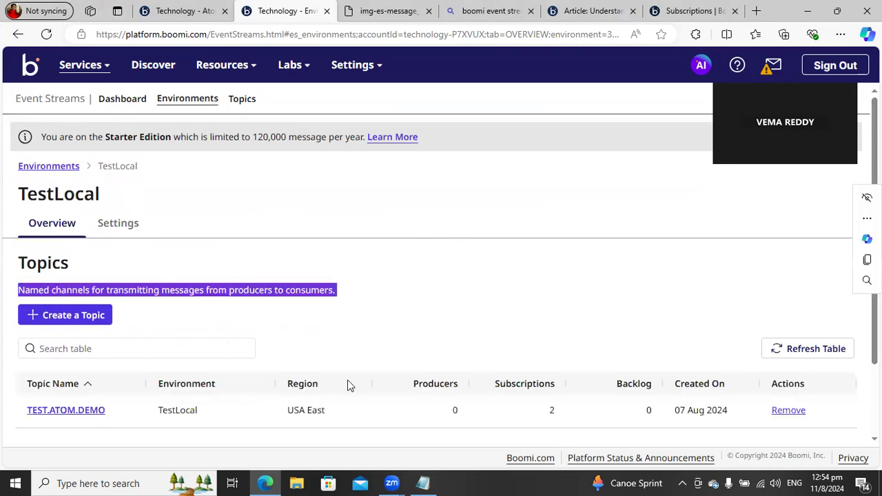
click(63, 411)
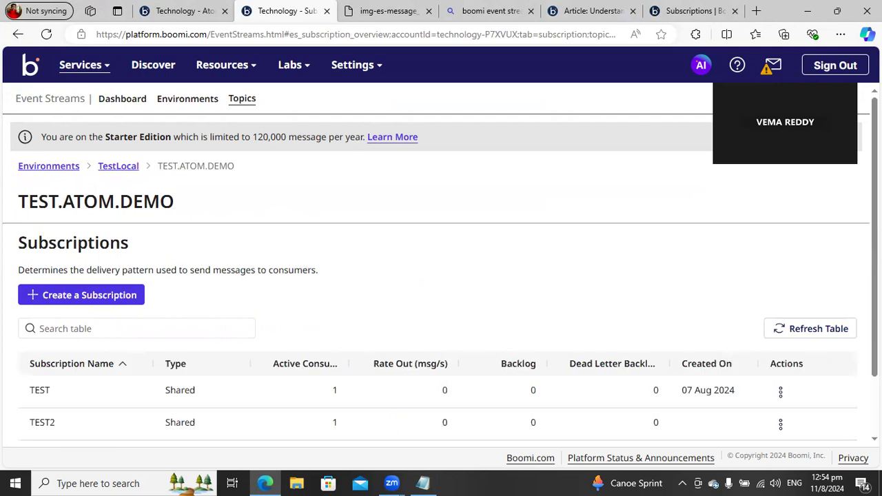
scroll(841, 227, down, 1)
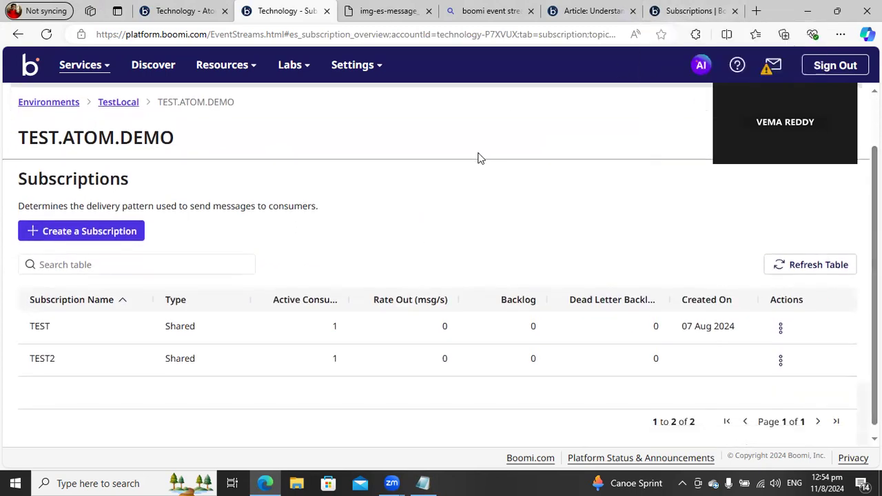
Create a subscription named Test3 on the TEST.ATOM.DEMO topic
click(62, 233)
click(396, 176)
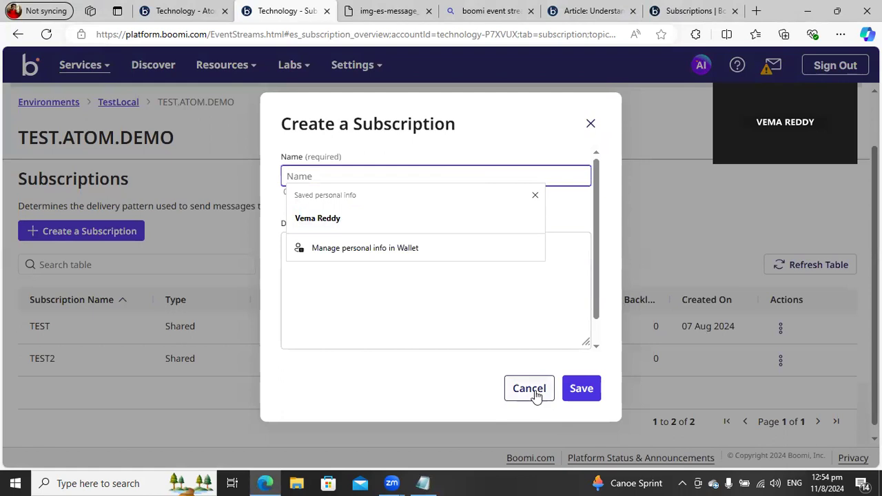
click(569, 232)
click(363, 179)
text(Test3)
click(582, 389)
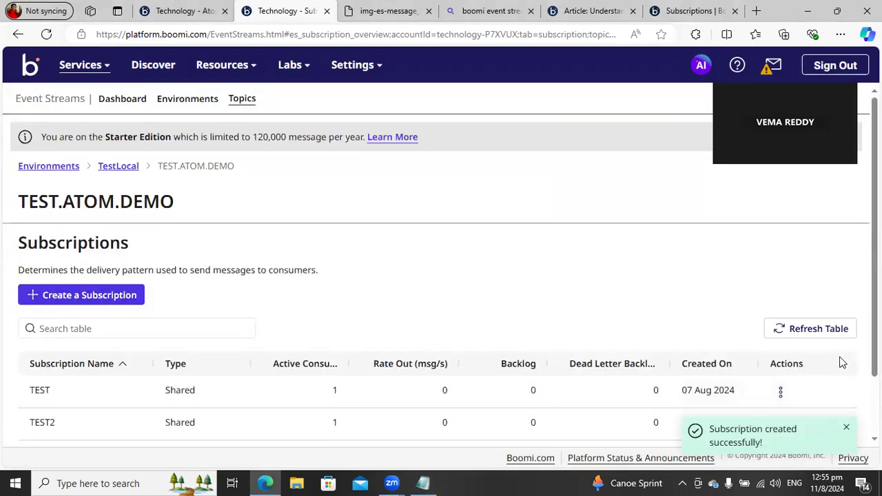
scroll(72, 394, down, 1)
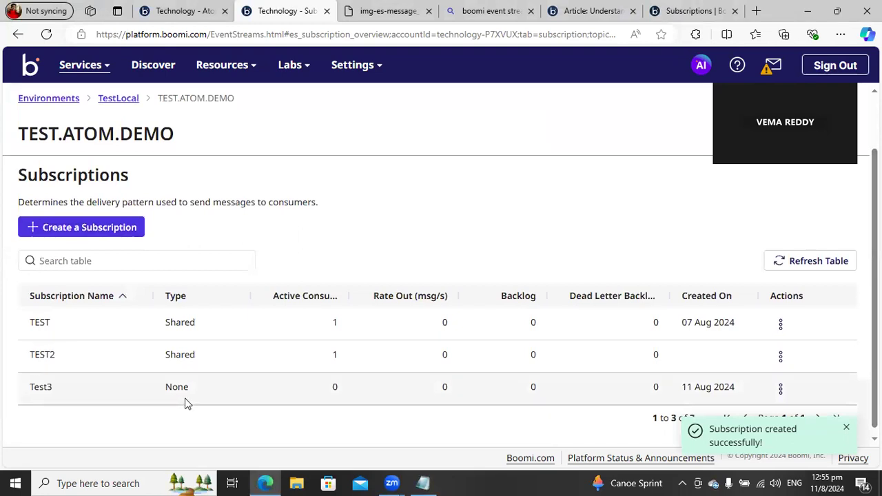
Inspect the Test3 subscription's available actions and the subscription creation form, cancelling it without saving
click(58, 389)
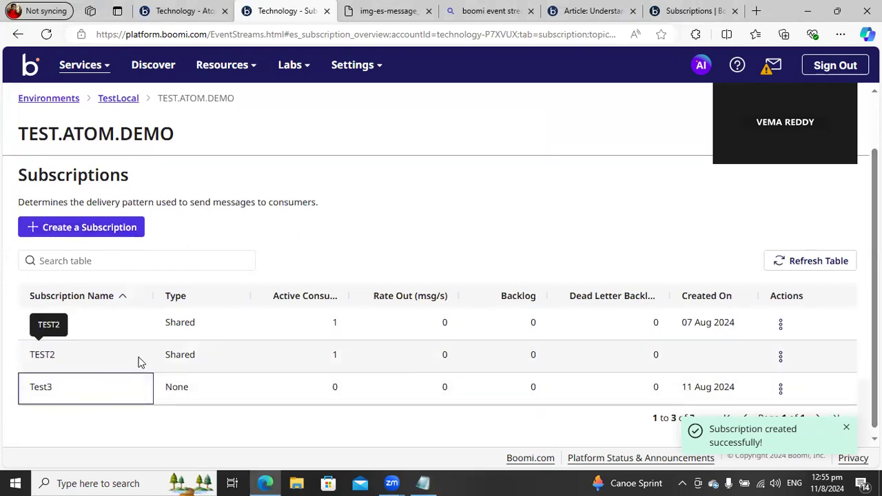
click(780, 390)
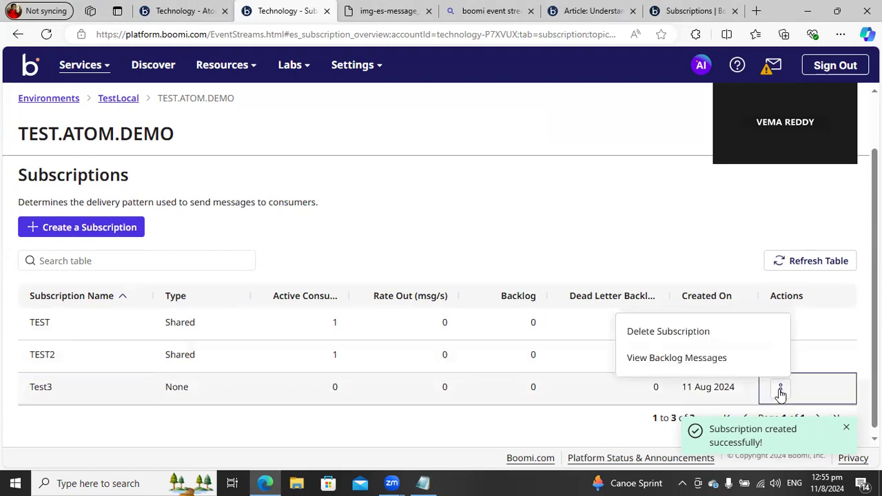
click(85, 228)
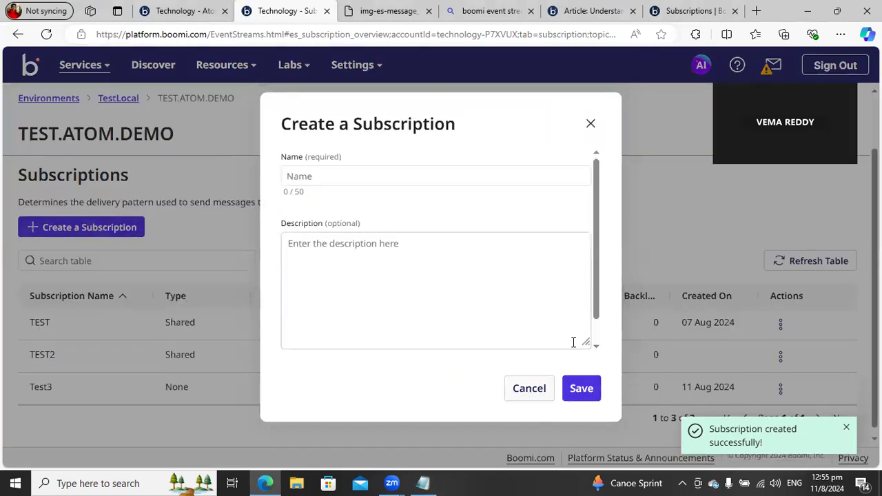
drag(597, 289, 599, 229)
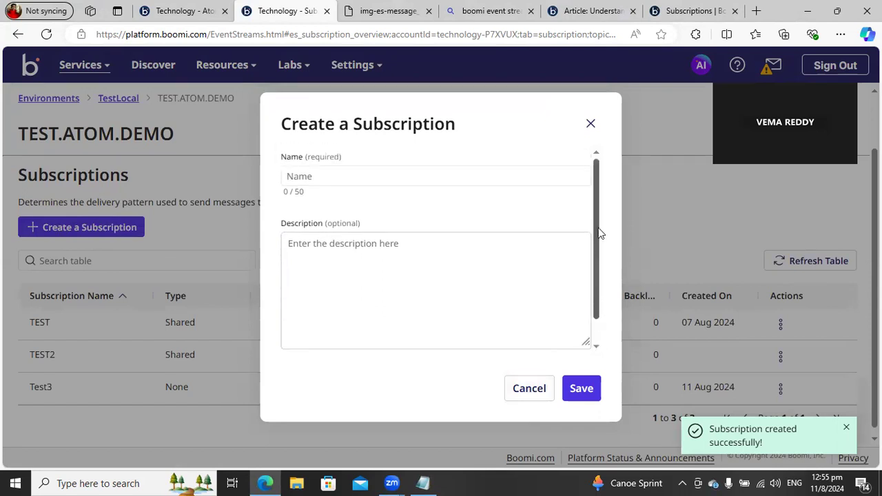
click(530, 388)
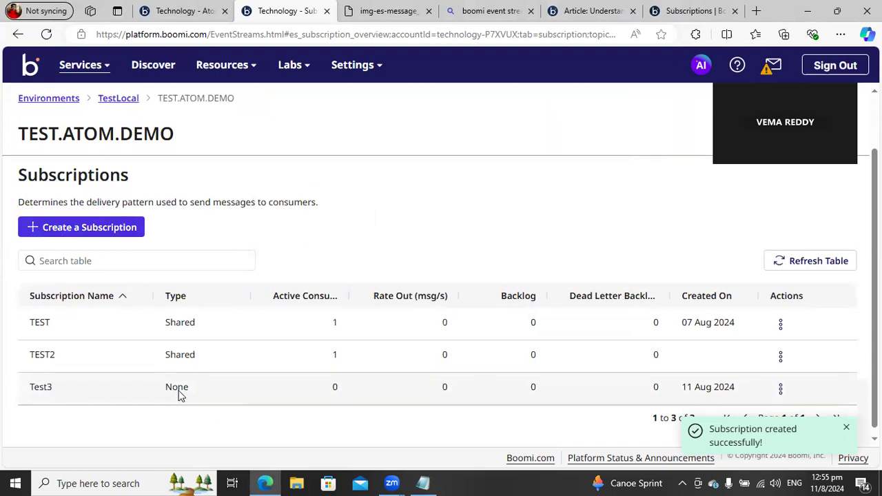
Compare the types of the TEST, TEST2 and Test3 subscriptions and dismiss the notification
click(213, 326)
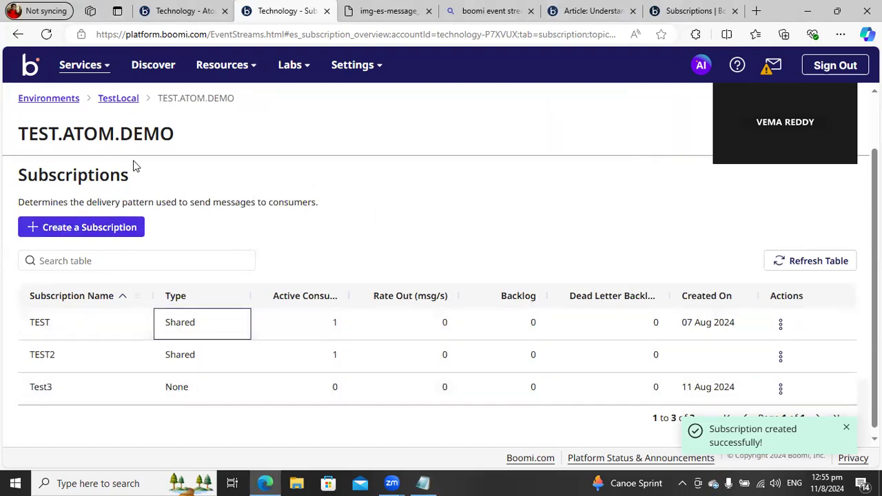
click(195, 359)
click(182, 394)
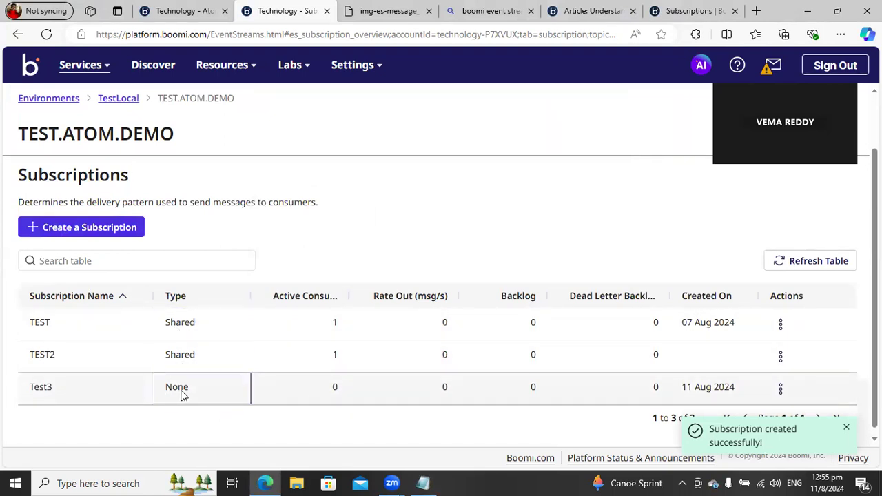
click(846, 428)
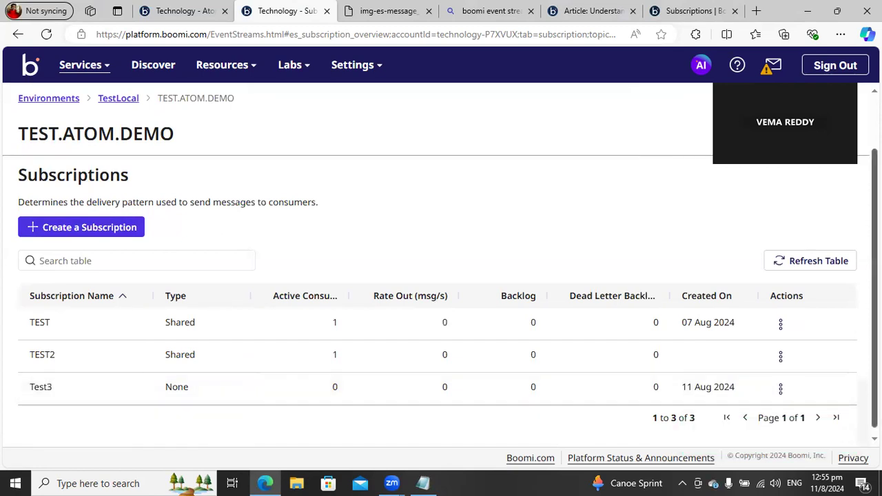
Delete the Test3 subscription from the TEST.ATOM.DEMO topic and refresh the subscriptions table
drag(874, 406, 874, 411)
click(781, 383)
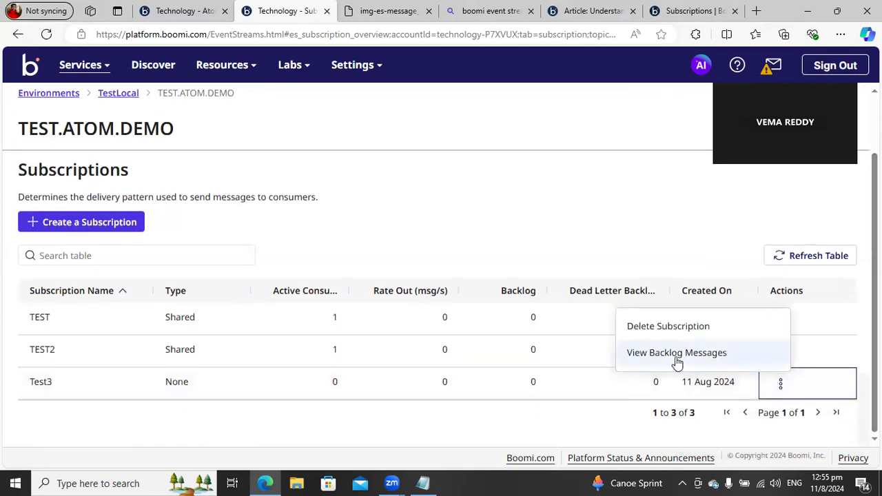
click(668, 328)
click(574, 301)
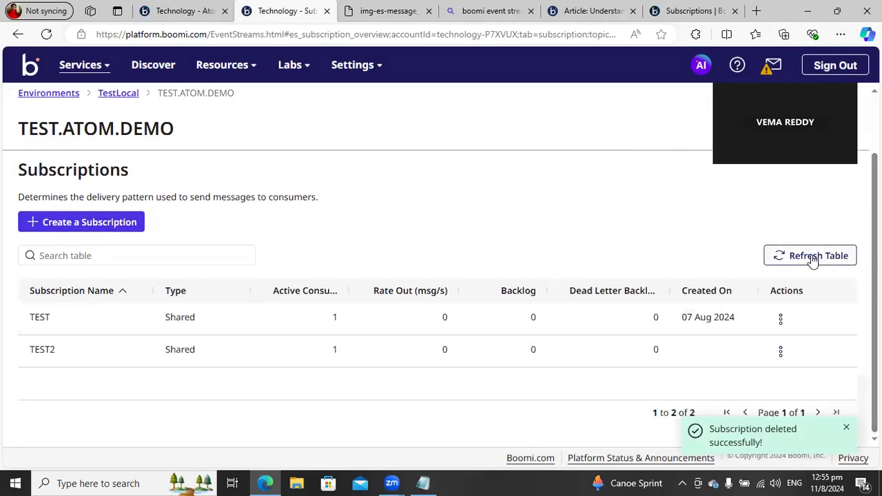
click(811, 255)
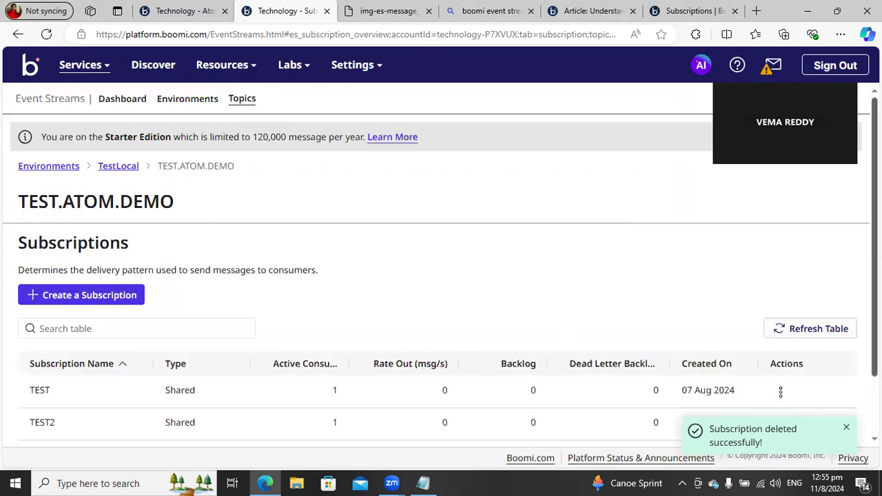
scroll(248, 328, down, 1)
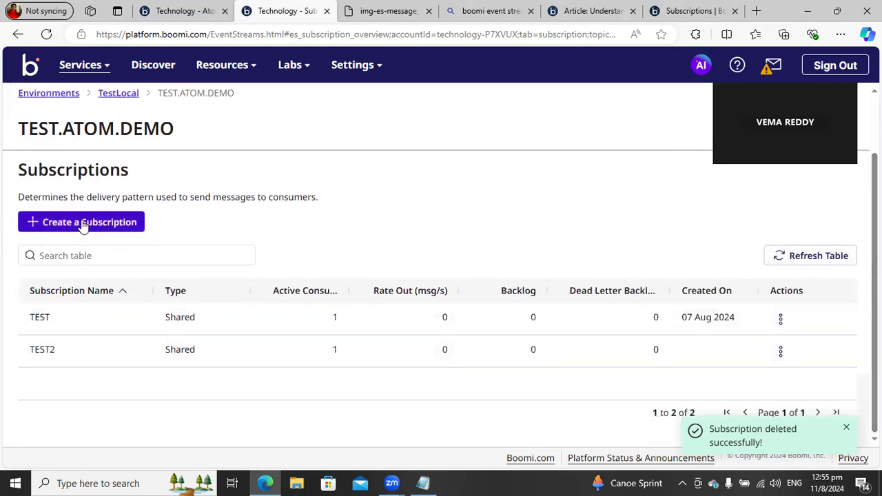
Highlight the TEST.ATOM.DEMO topic name and review the fields of the subscription creation form, cancelling it without saving
drag(20, 130, 180, 132)
click(108, 231)
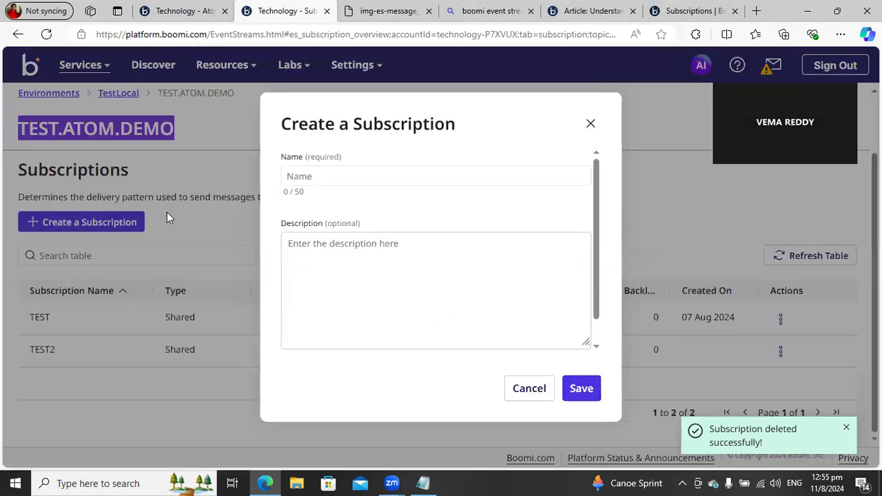
click(363, 173)
drag(595, 185, 600, 272)
click(539, 390)
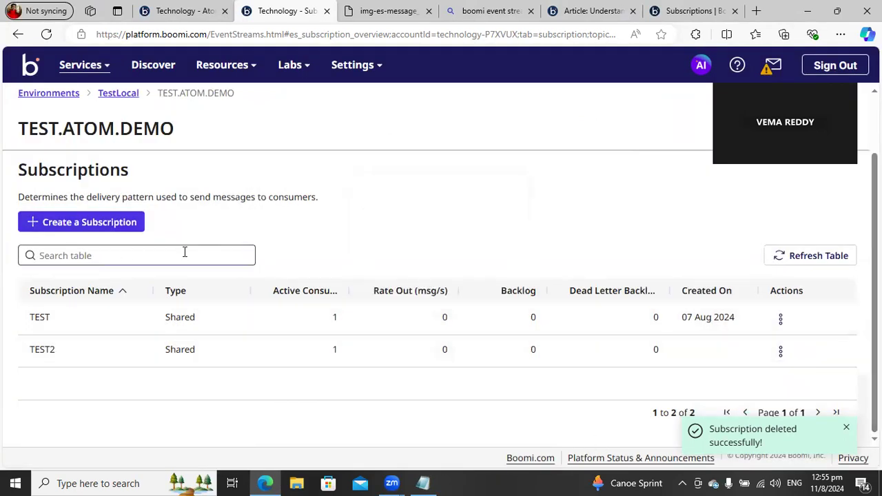
Review TestLocal's topic creation form without saving, revisit the TEST.ATOM.DEMO subscriptions, and return to the environment's topics
click(121, 95)
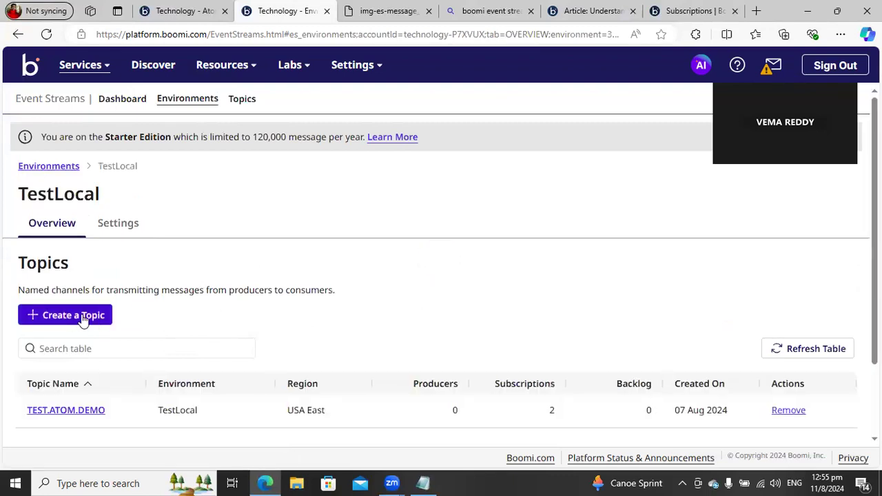
click(83, 318)
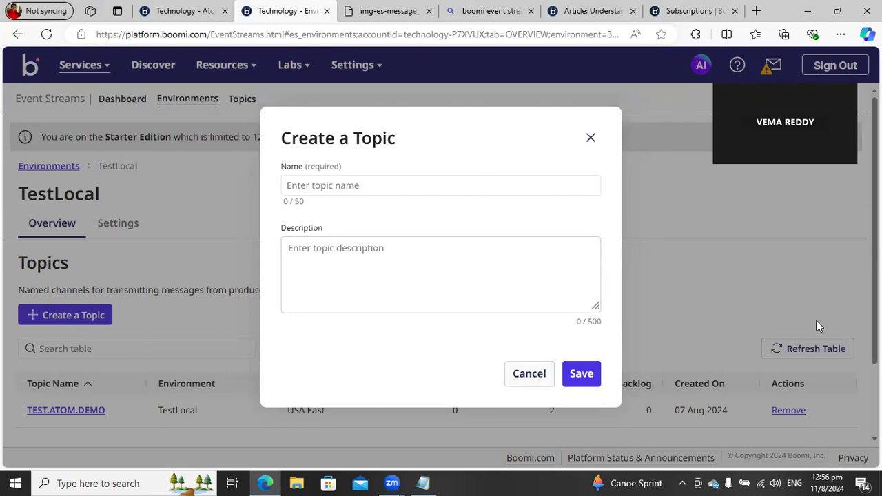
click(518, 374)
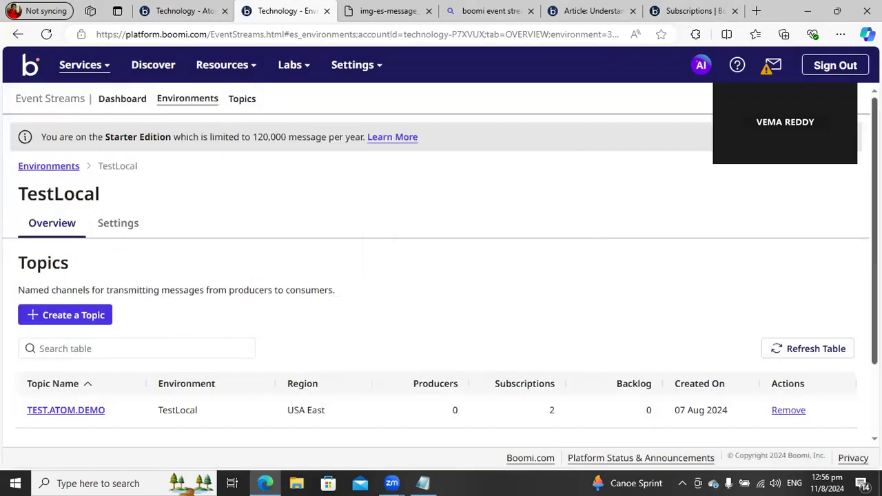
scroll(441, 275, down, 2)
scroll(441, 276, up, 1)
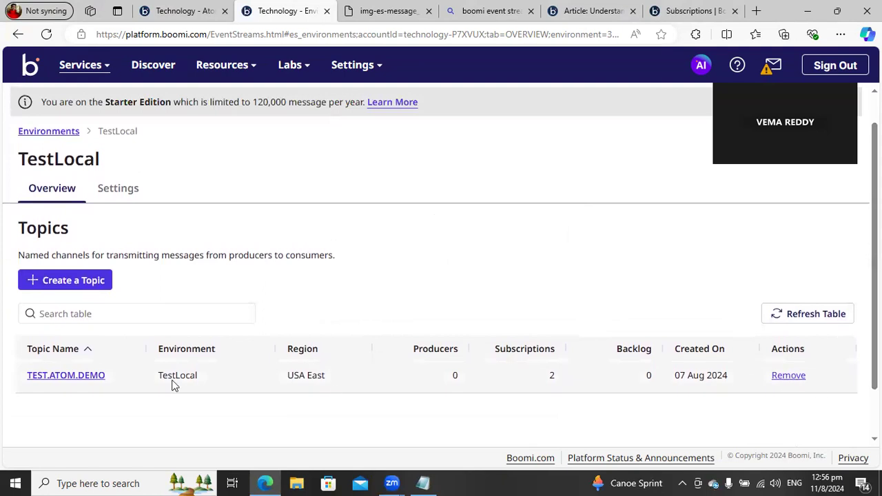
click(77, 378)
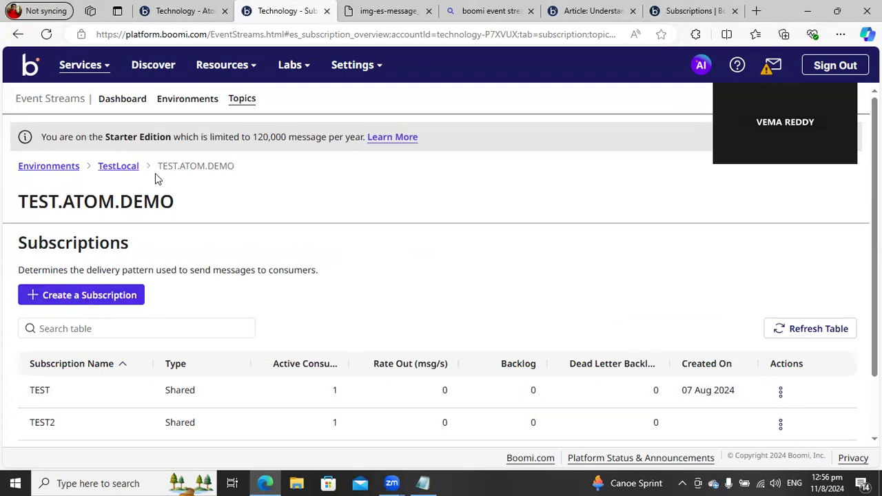
click(128, 166)
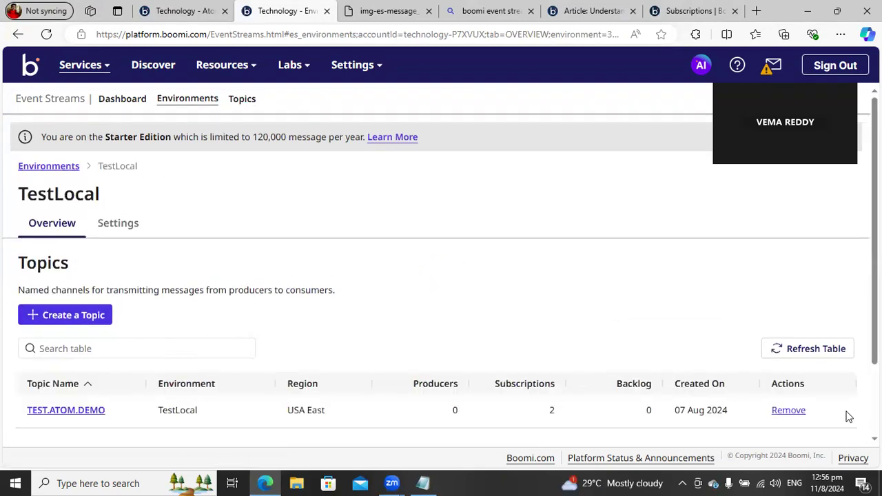
Try to remove the TEST.ATOM.DEMO topic from TestLocal, and switch to the DESKTOP-NHFHLG3 atom's listeners
click(791, 411)
click(559, 305)
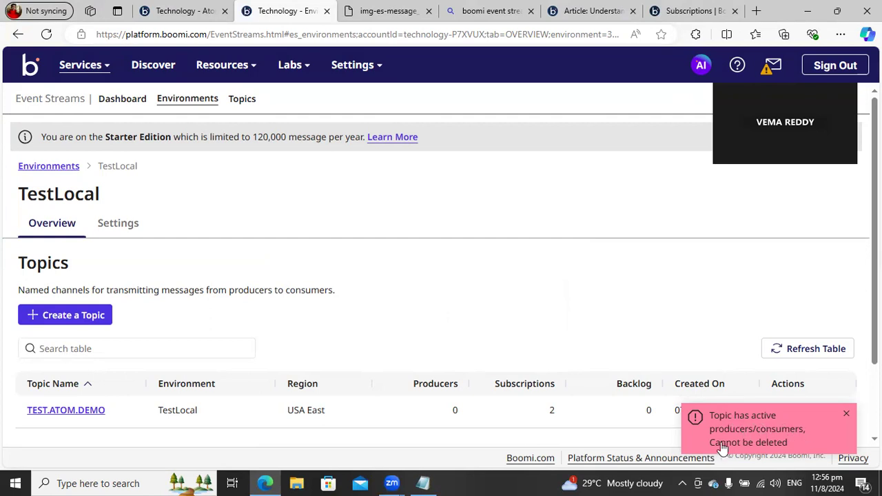
click(167, 9)
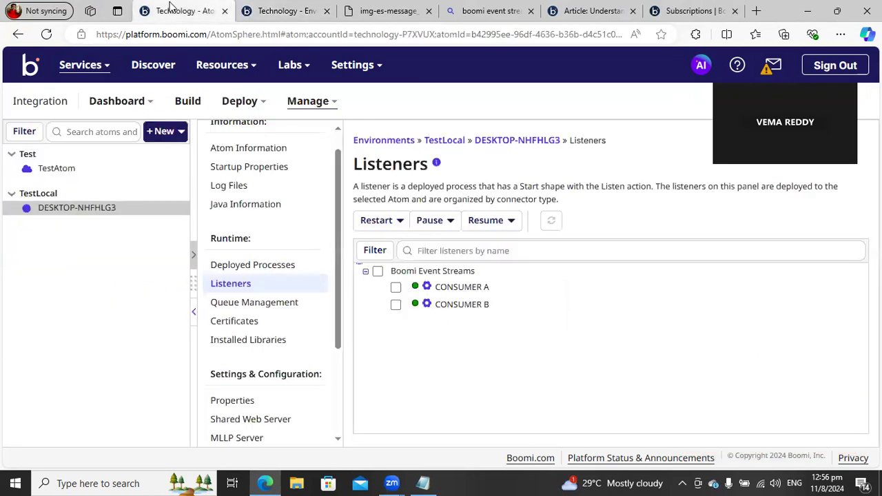
Select the CONSUMER A and CONSUMER B listeners and review the available pause, resume and restart options
click(397, 288)
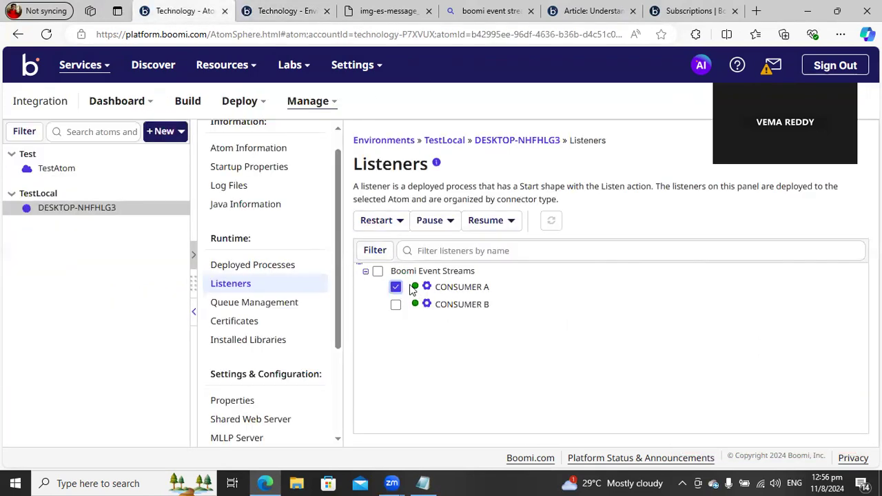
click(396, 303)
click(441, 220)
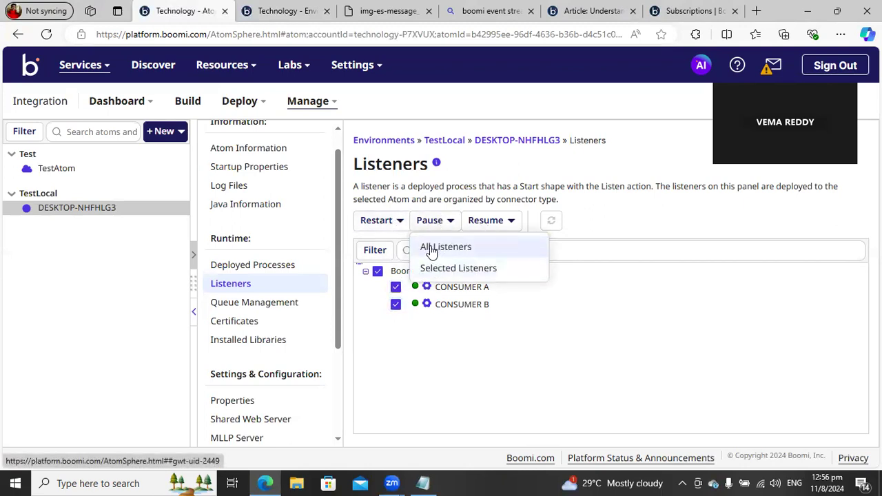
click(483, 222)
click(486, 221)
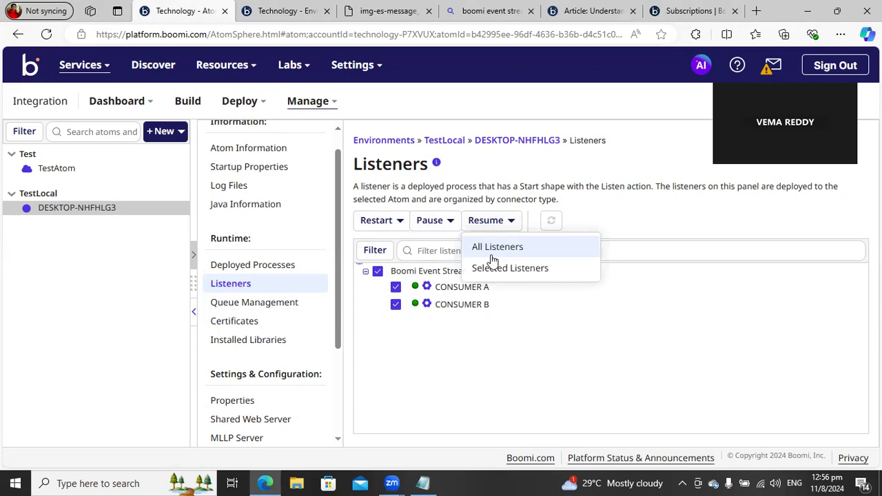
click(430, 222)
click(431, 226)
click(388, 225)
click(397, 221)
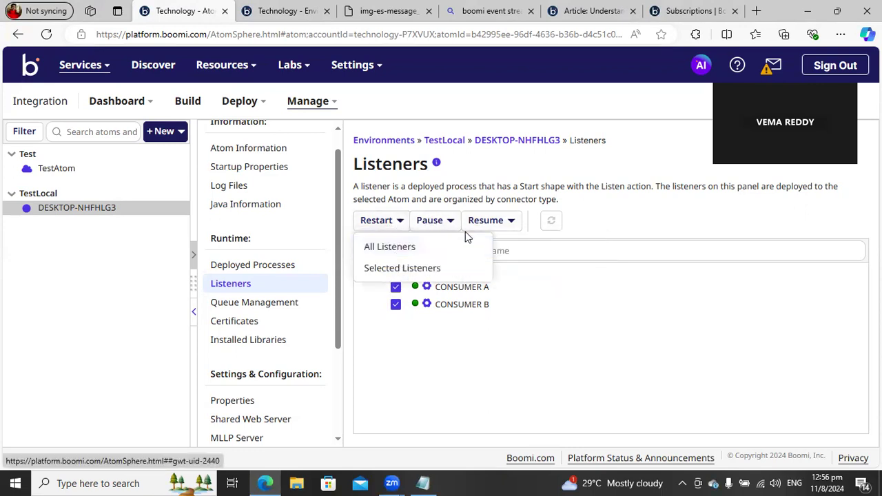
Pause the selected listeners and reload the atom's Listeners page
click(448, 226)
click(434, 221)
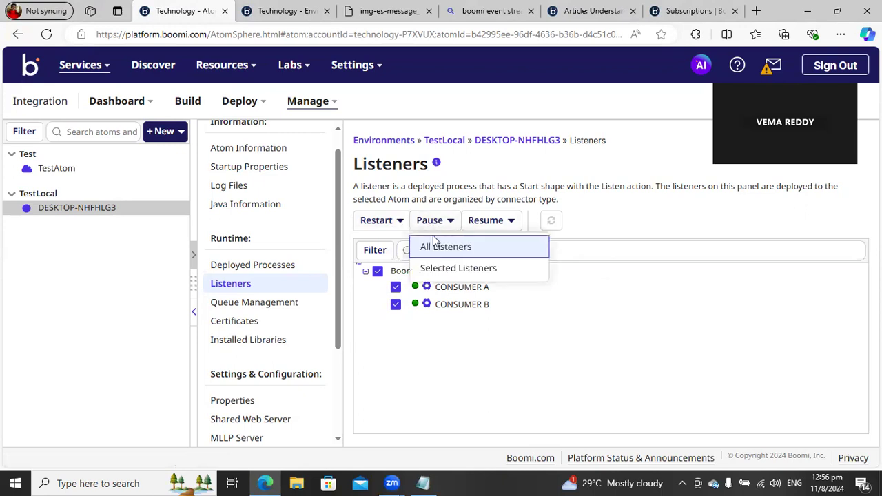
click(437, 268)
click(543, 297)
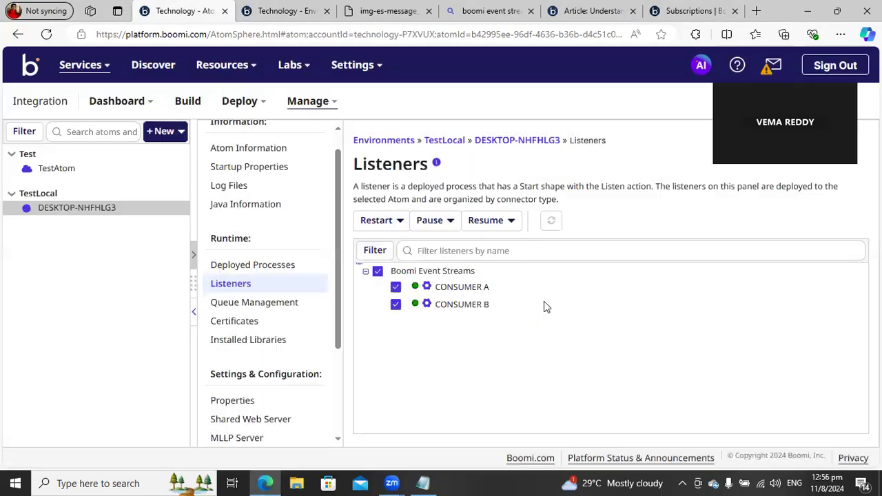
click(49, 34)
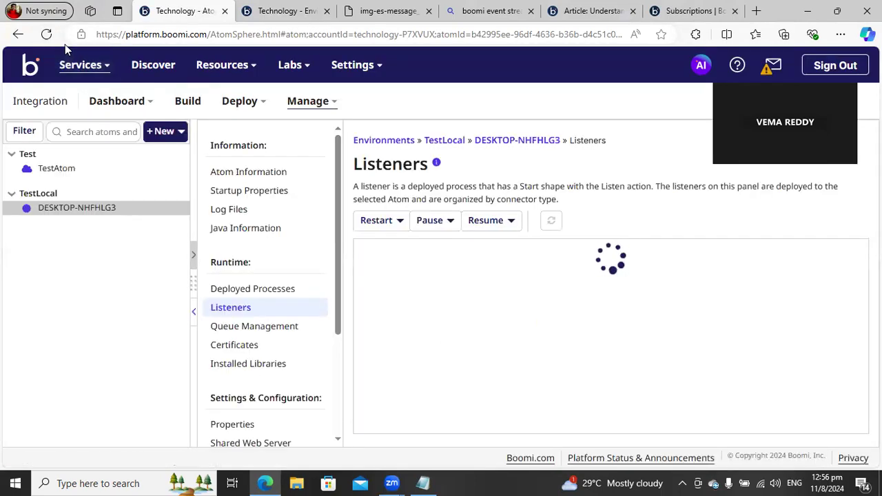
Return to the TestLocal environment in Event Streams, reload it and remove the TEST.ATOM.DEMO topic
click(255, 15)
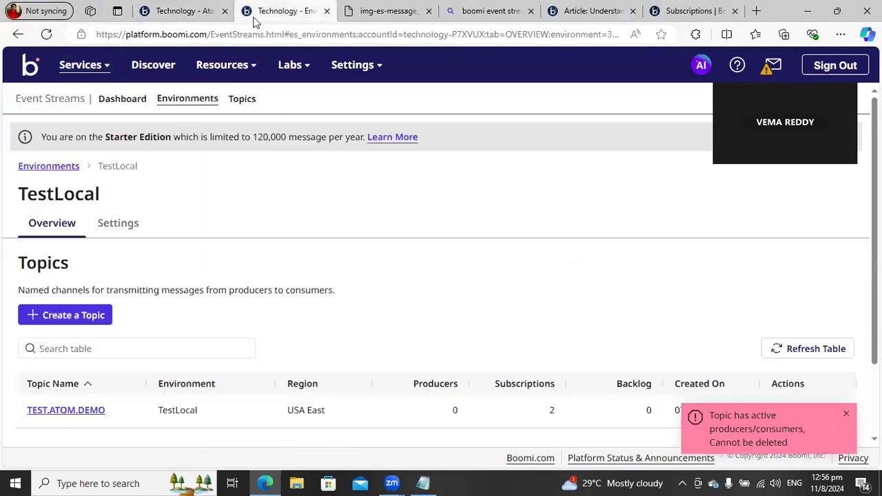
click(48, 36)
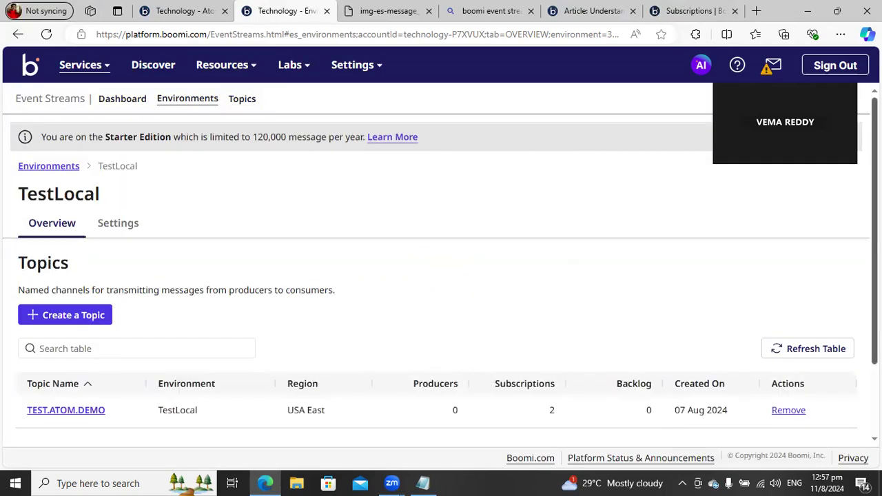
scroll(827, 319, down, 2)
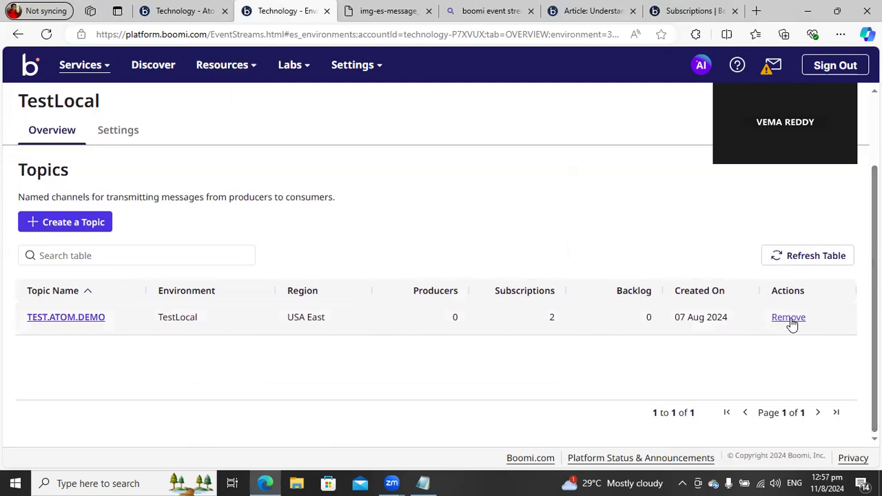
click(791, 318)
click(576, 298)
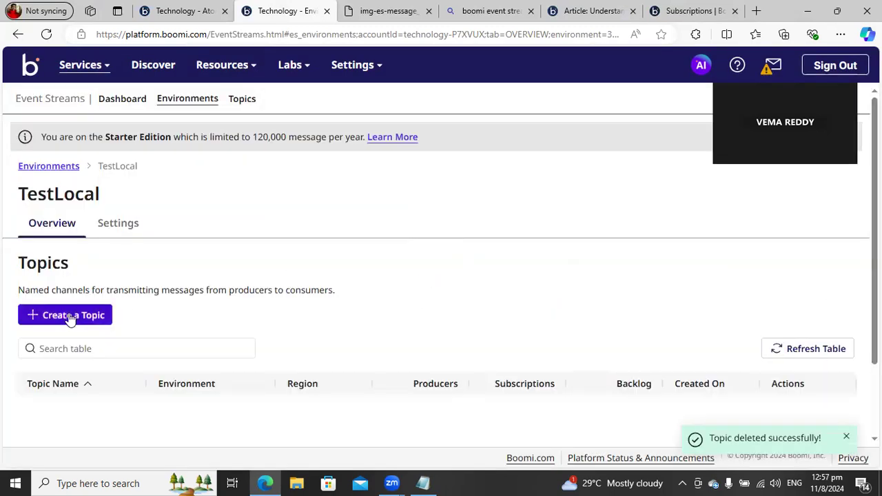
Create a topic named Bomi.Local.EventStream in the TestLocal environment
click(100, 315)
click(318, 187)
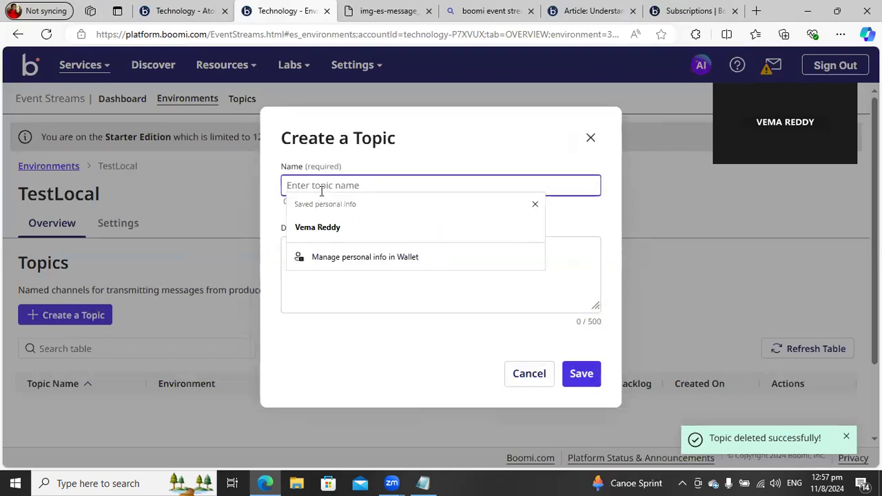
text(Bomi.LOCA)
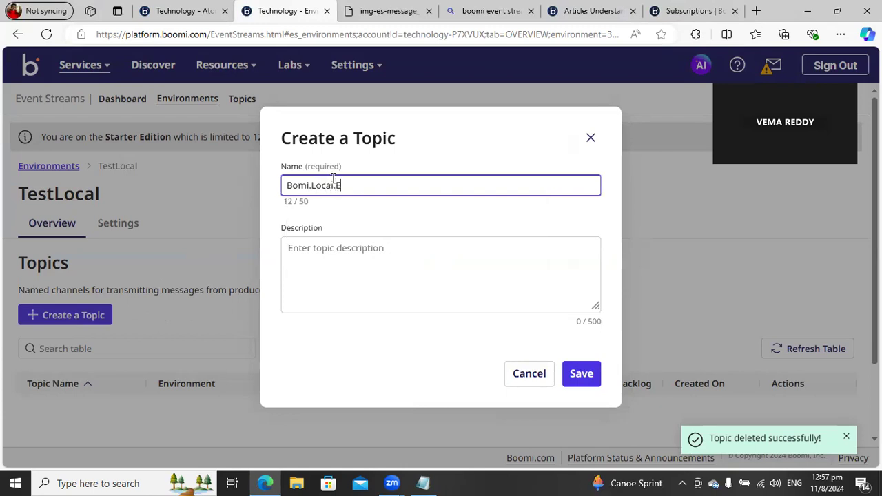
text(l.EventStream)
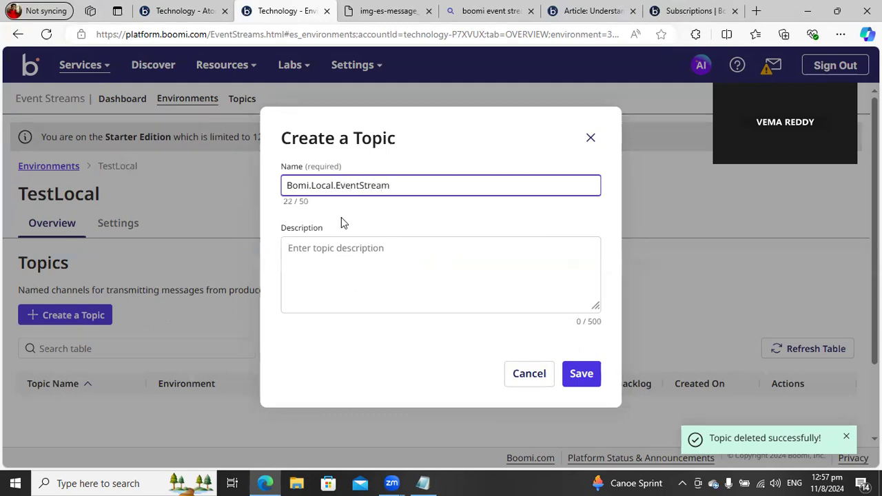
click(582, 375)
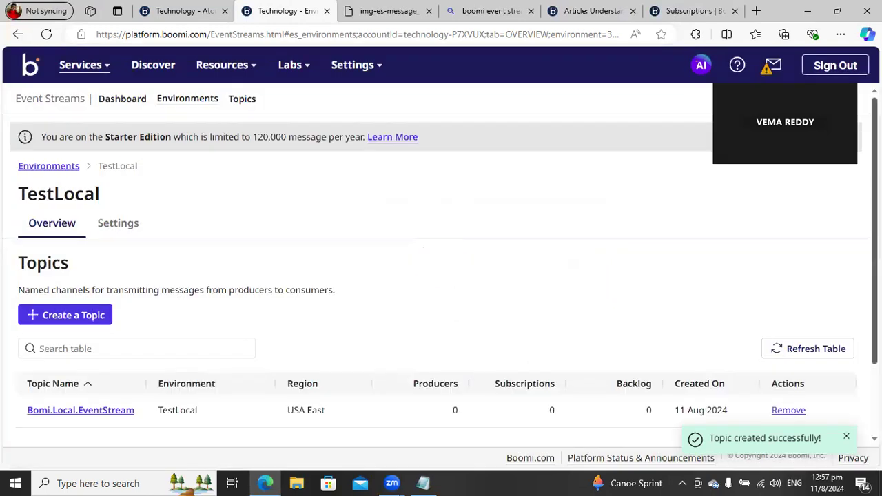
Review the Bomi.Local.EventStream topic's row and region, and return to the list of environments
scroll(430, 329, down, 1)
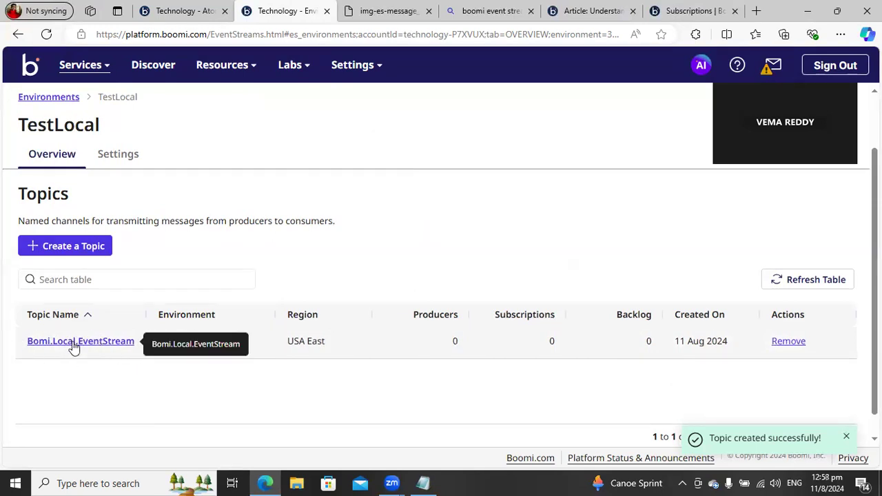
click(337, 340)
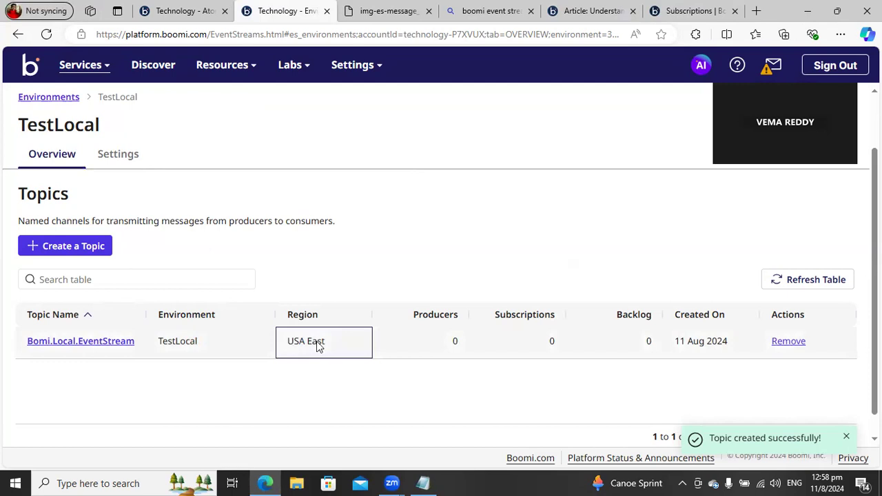
click(43, 96)
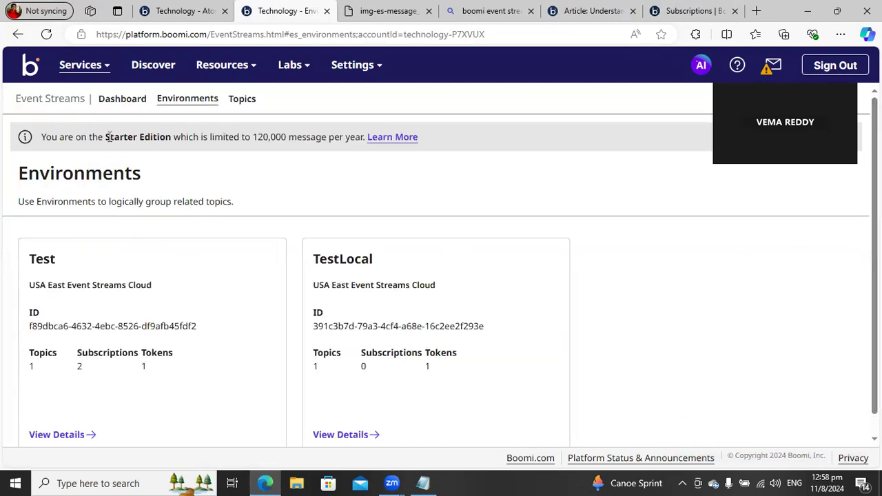
Open the Event Streams dashboard, highlight the Starter Edition and 120,000 message per year limit, and view the region filter options
click(113, 102)
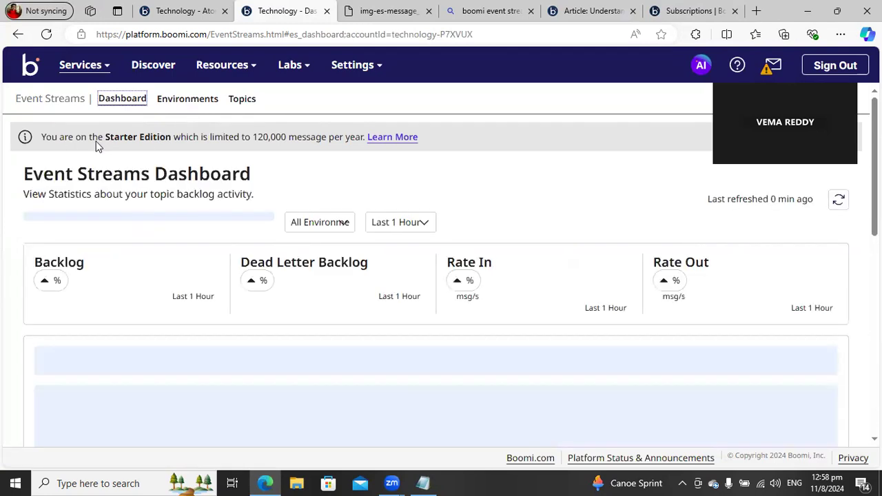
click(79, 136)
drag(79, 136, 177, 139)
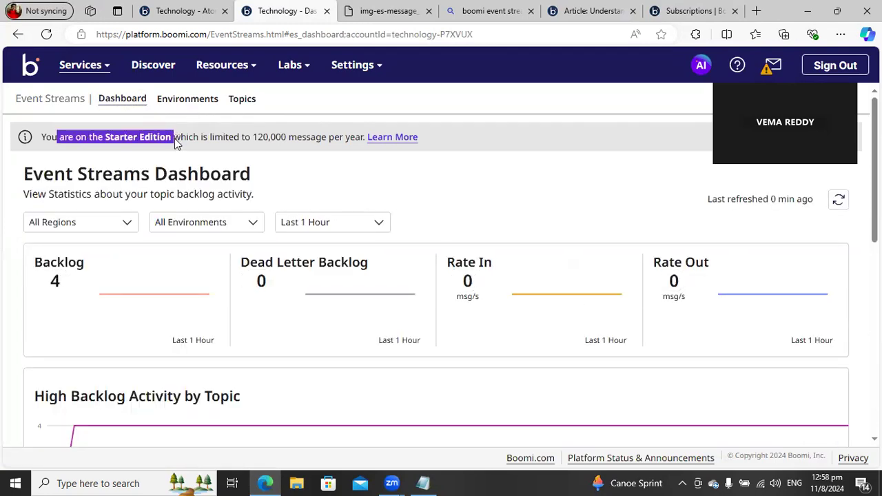
click(375, 195)
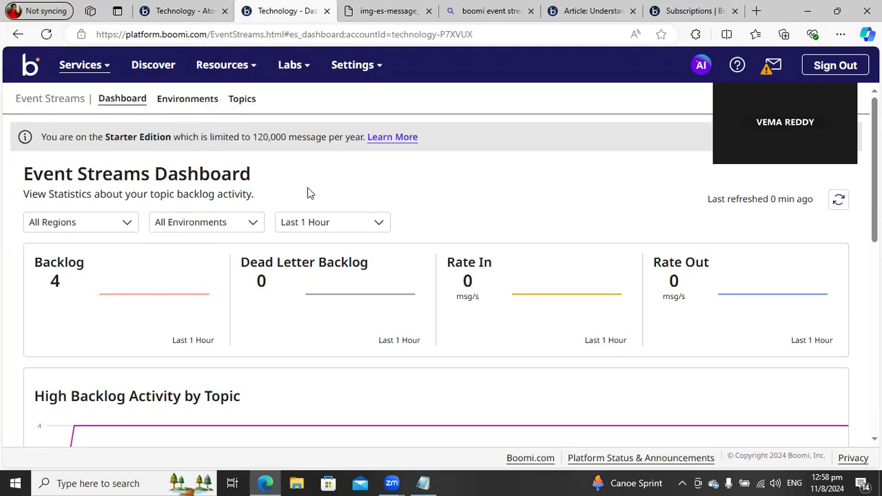
drag(104, 139, 171, 138)
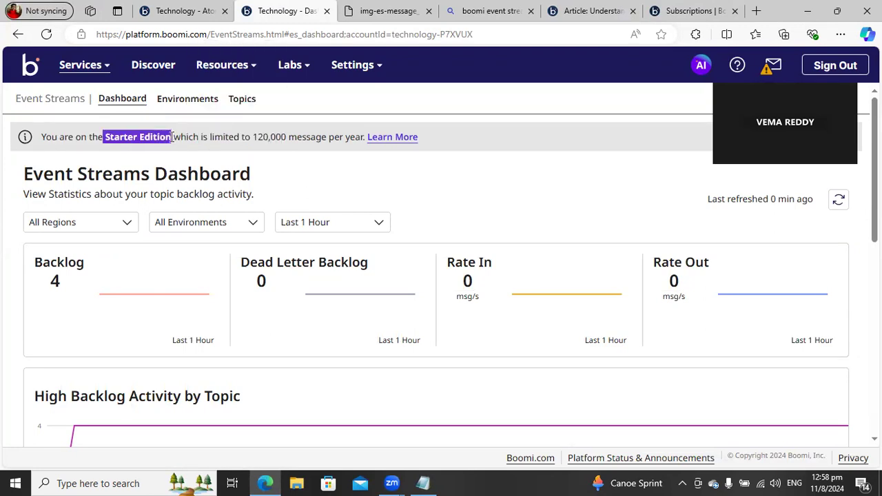
click(326, 160)
drag(260, 135, 350, 136)
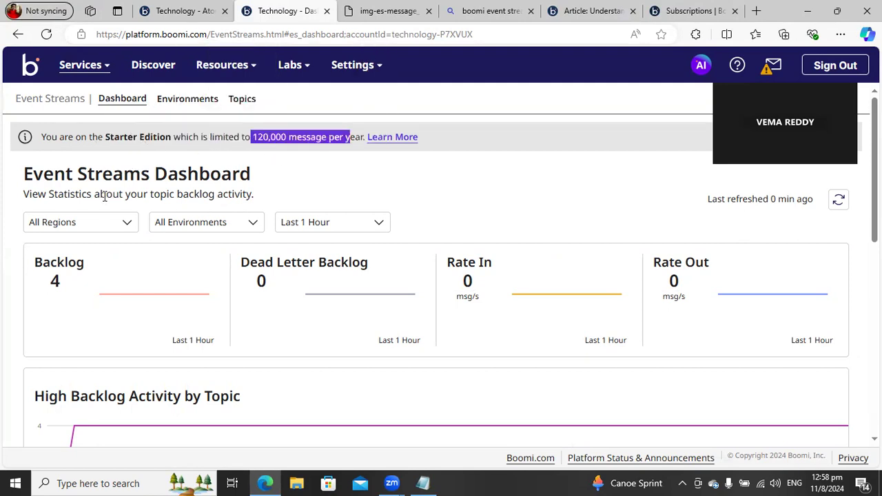
click(90, 223)
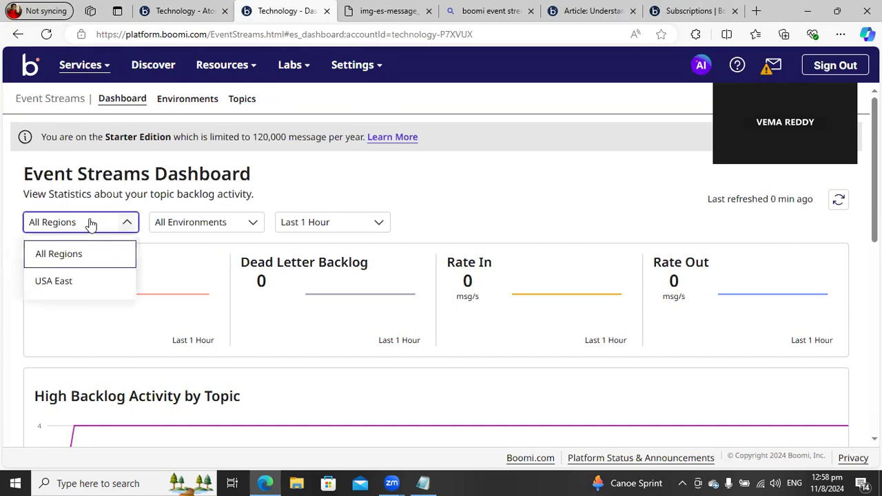
Open the TestLocal environment's settings and review the Event Streams Cloud region options without changing the selection
click(179, 101)
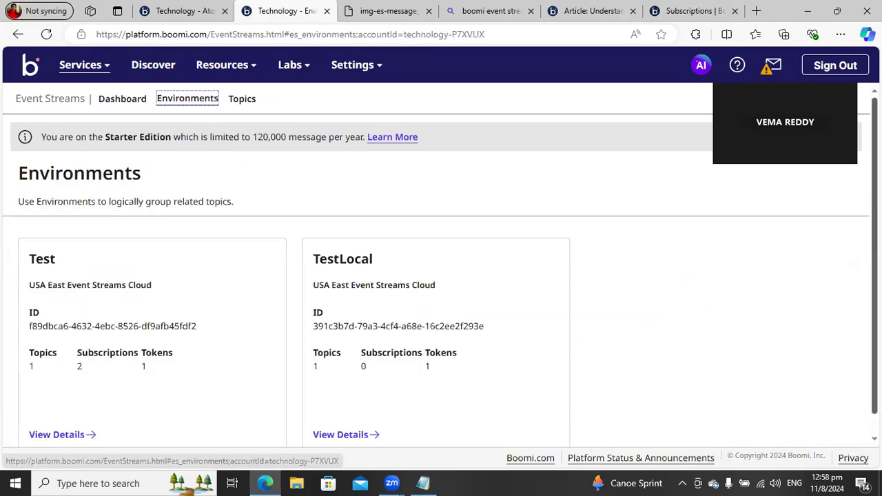
scroll(396, 433, down, 1)
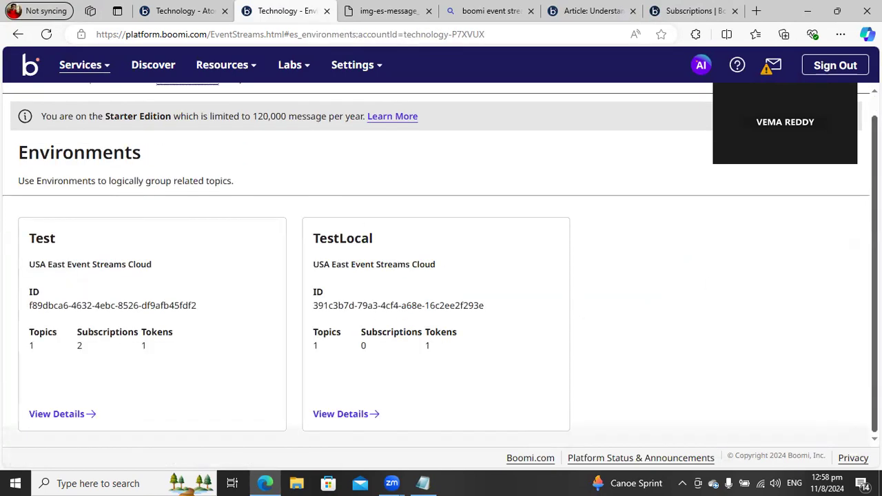
click(353, 415)
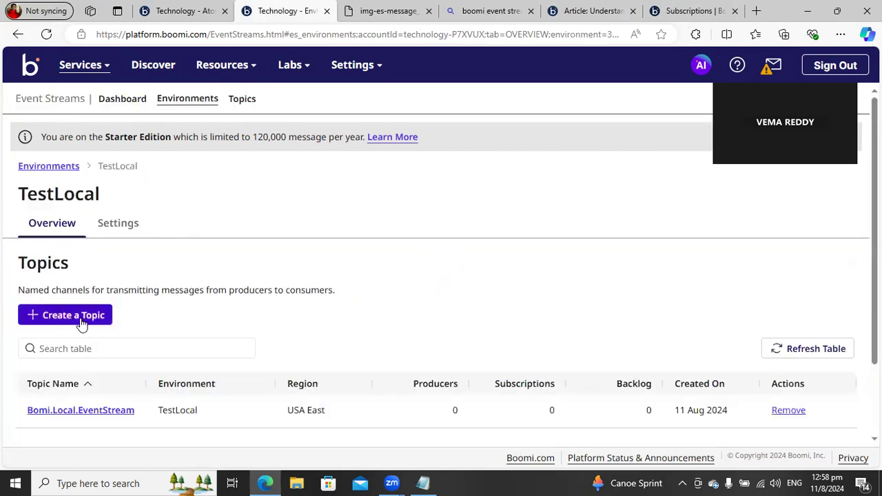
click(123, 235)
click(133, 334)
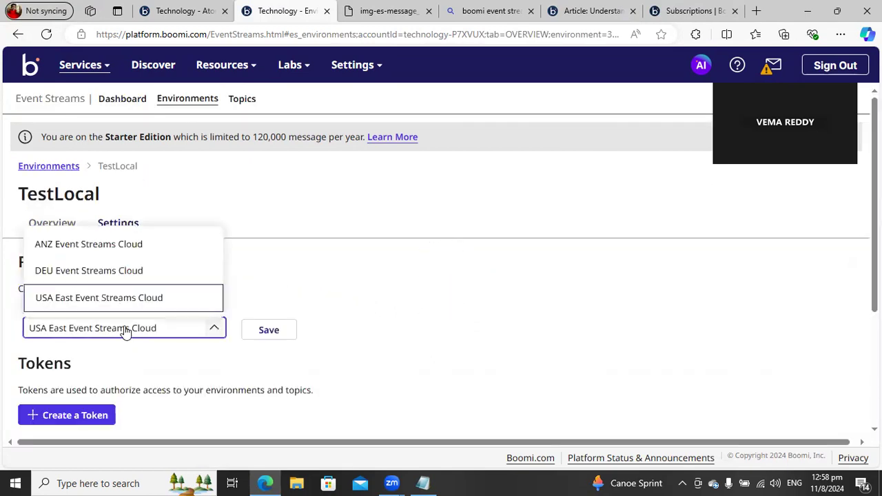
click(427, 303)
View the details of the TestLocal token, including its expiration and authorization
scroll(428, 304, down, 2)
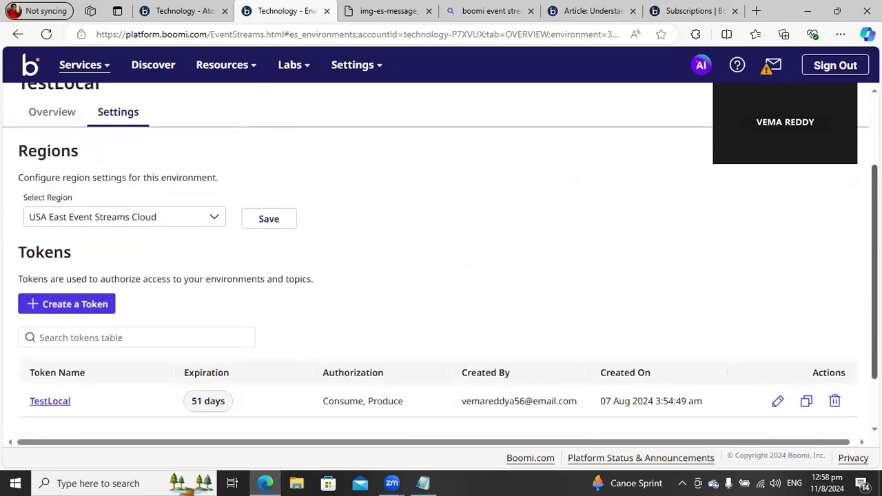
click(55, 405)
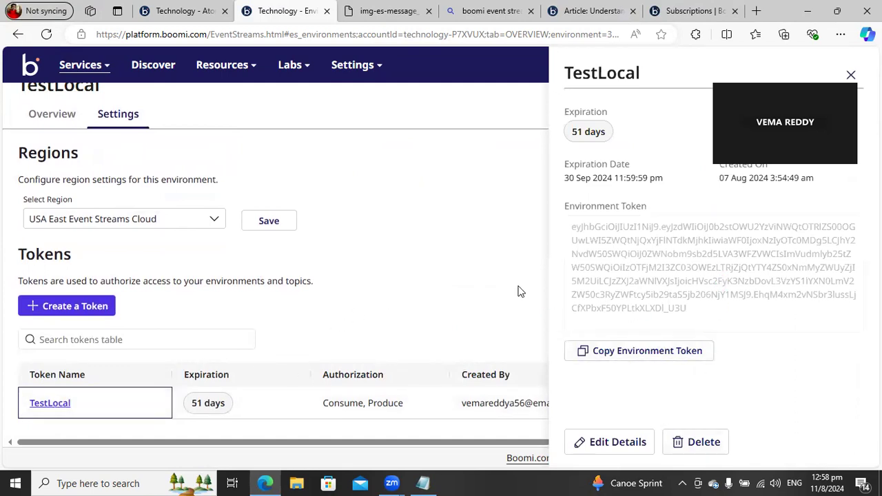
click(492, 275)
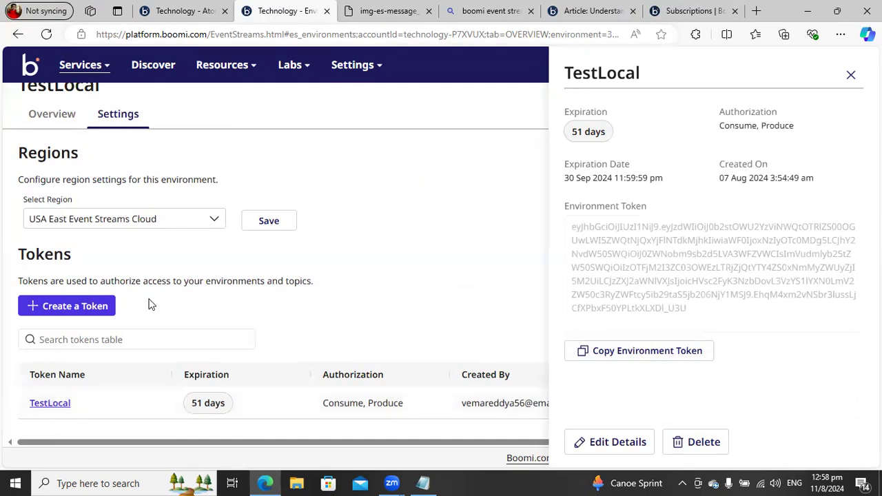
Open the Bomi.Local.EventStream topic's subscriptions from the TestLocal environment overview
click(63, 118)
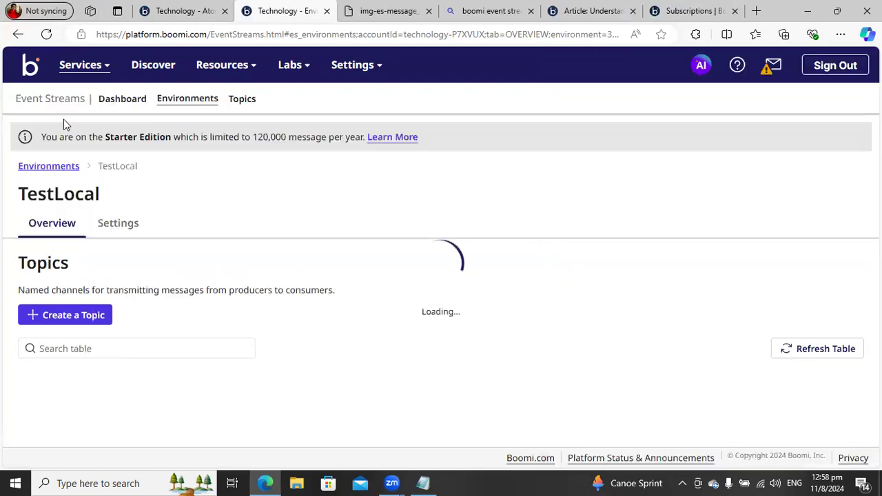
click(68, 412)
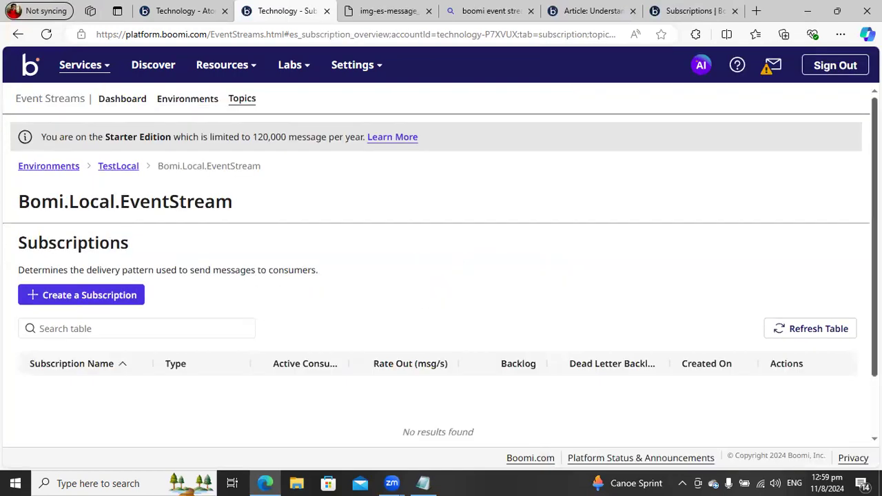
scroll(207, 262, down, 2)
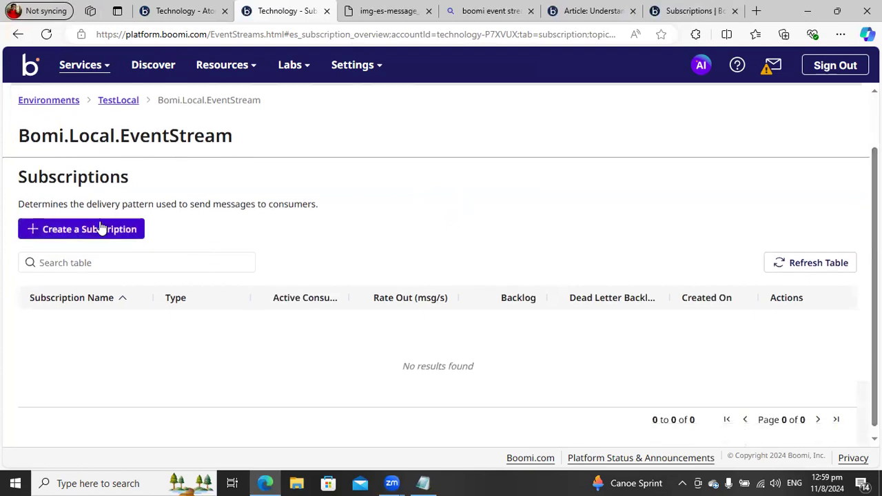
Create a subscription named SharedSubscription for the Bomi.Local.EventStream topic and check its name and type in the table
click(97, 229)
scroll(601, 248, down, 1)
scroll(598, 186, up, 1)
click(310, 177)
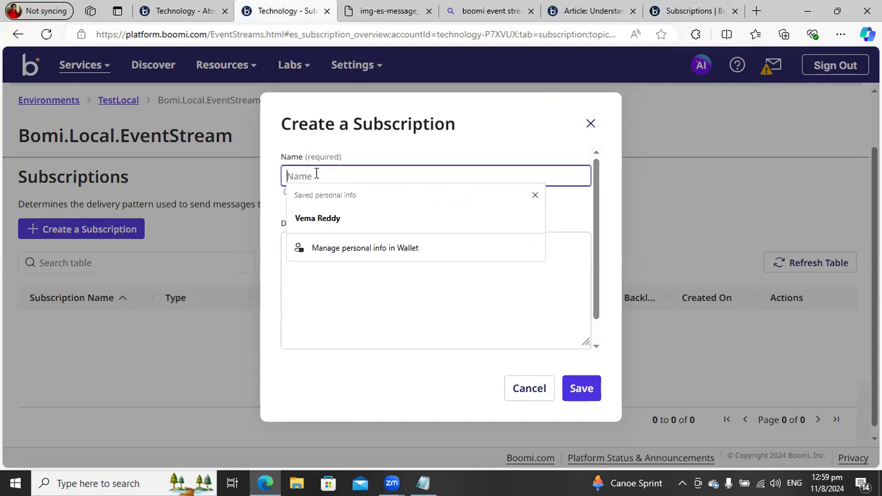
text(SharedSubsc)
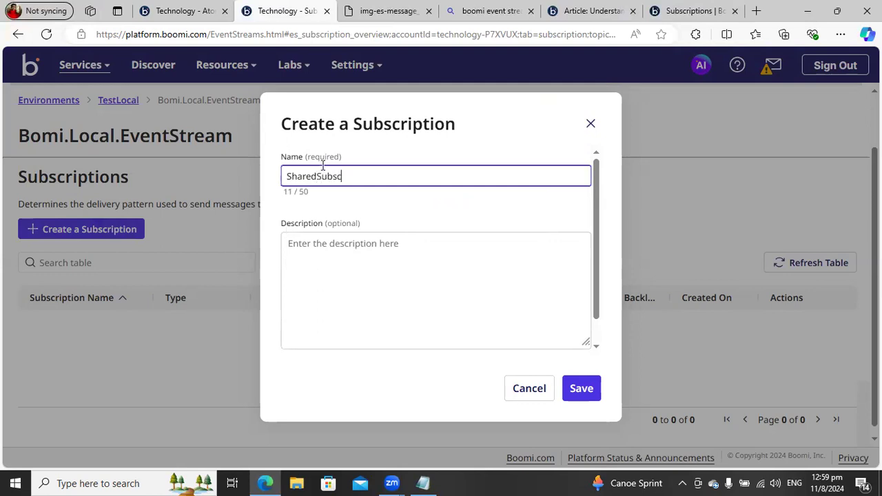
text(ription)
drag(599, 307, 595, 346)
click(580, 390)
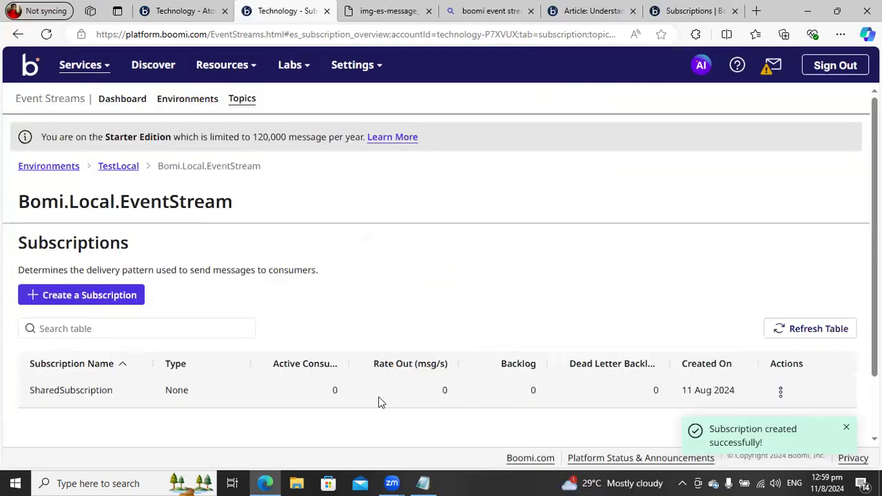
click(212, 397)
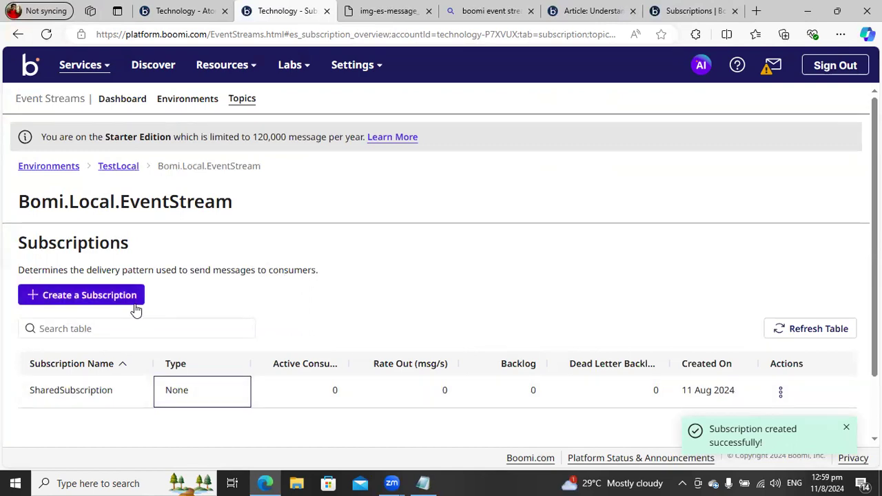
click(87, 396)
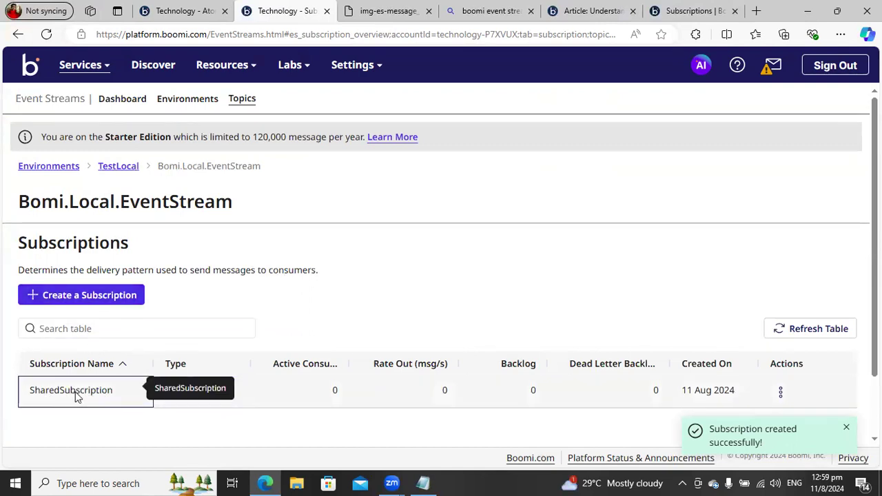
Open the PRODUCE process in the Integration build area and review its Message shape's text and variables without changing them
click(172, 16)
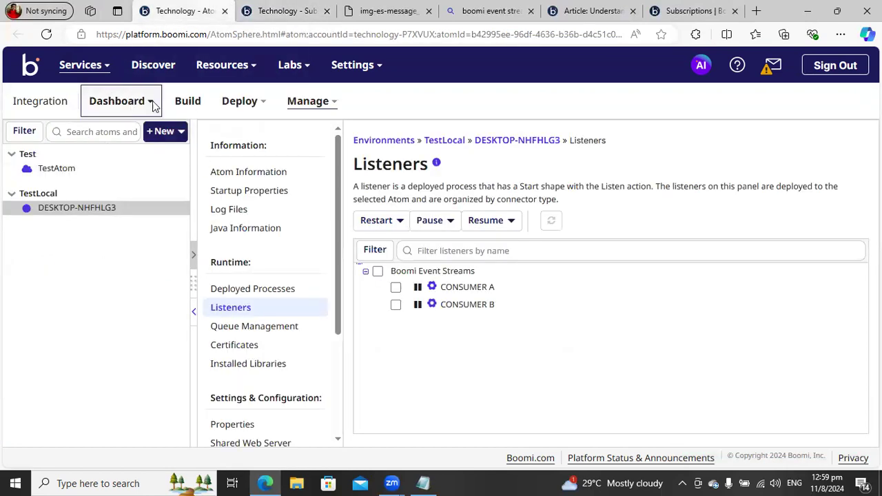
click(188, 102)
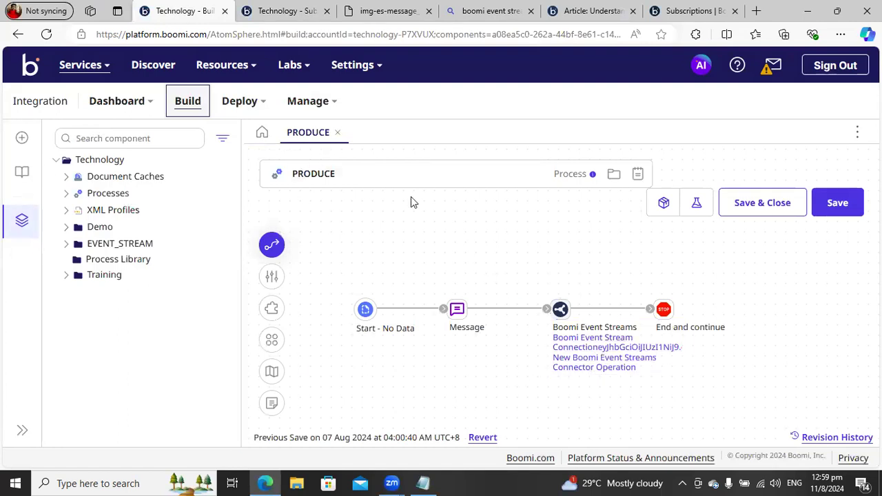
click(457, 310)
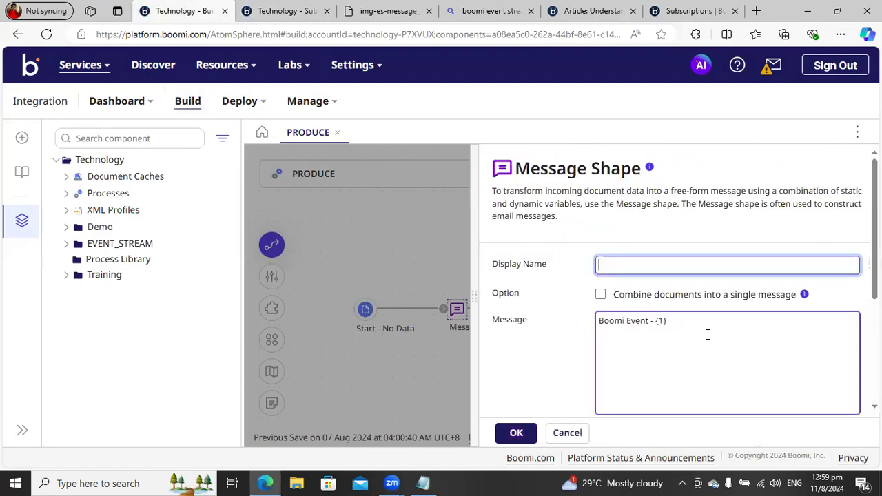
scroll(629, 241, down, 2)
click(629, 241)
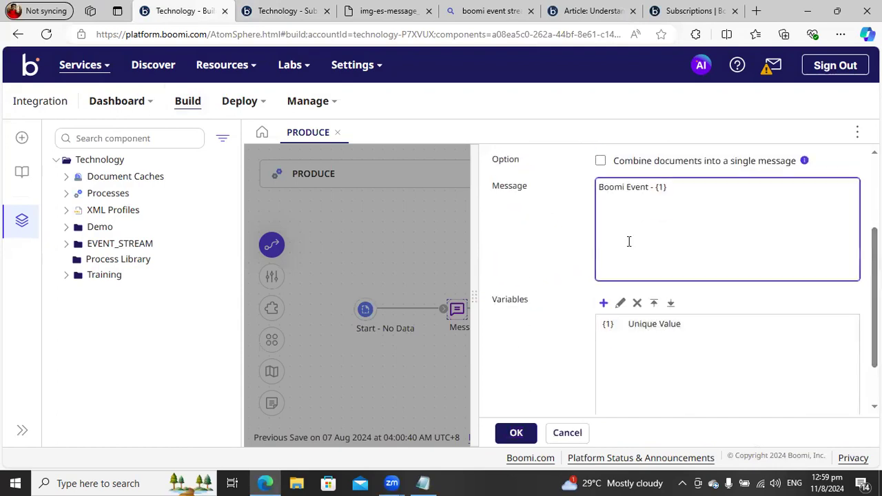
click(569, 432)
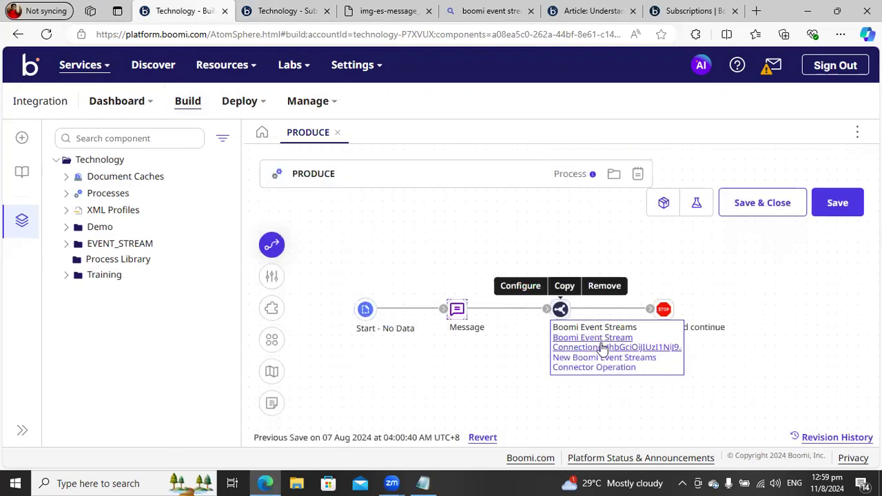
Open the Boomi Event Streams connector shape in an enlarged view and review its settings and available connectors
click(559, 310)
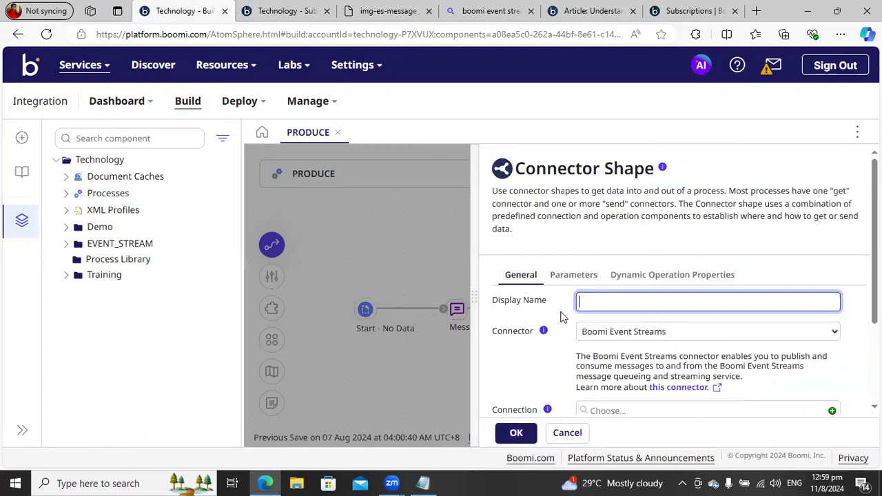
drag(875, 242, 875, 269)
click(859, 132)
click(789, 157)
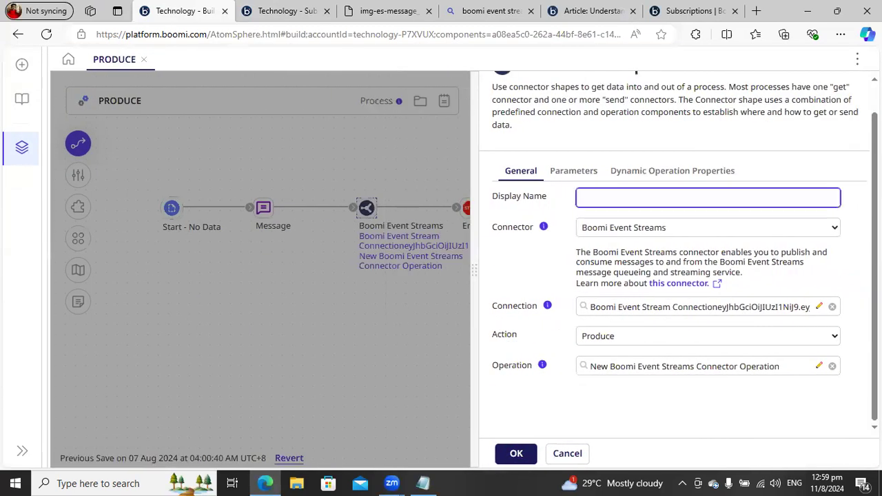
scroll(551, 174, up, 1)
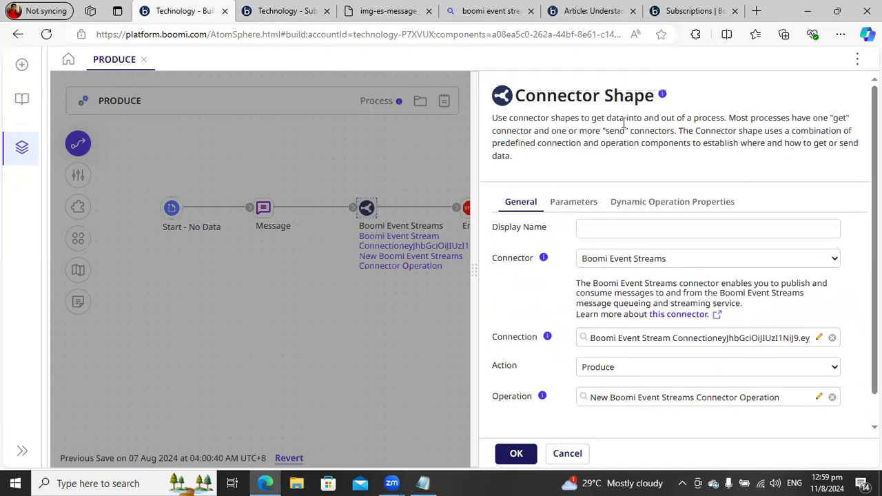
click(628, 265)
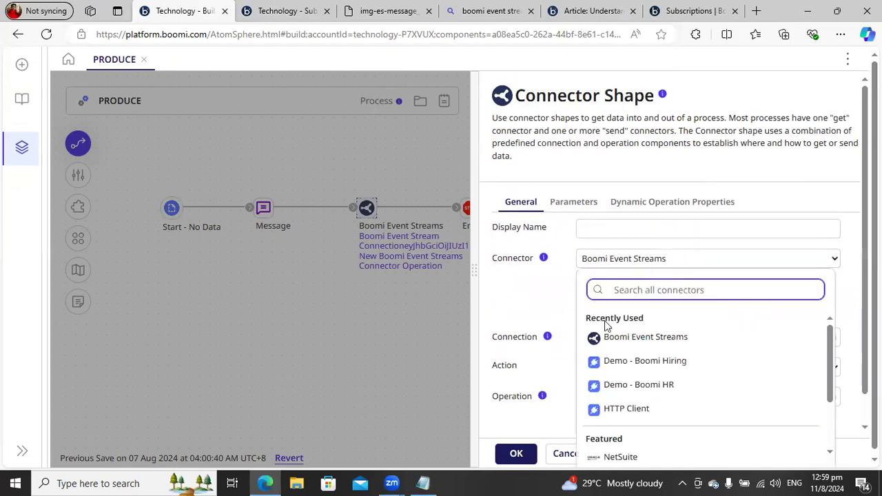
click(530, 297)
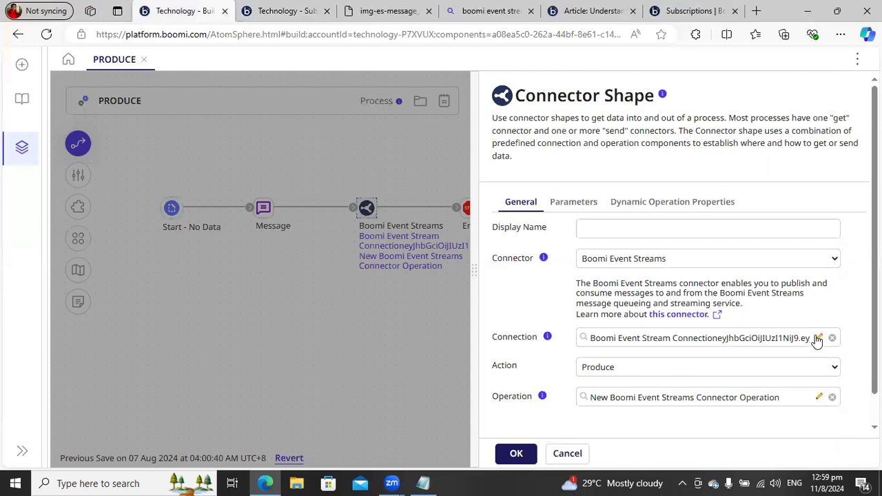
Open the connector's connection for editing and copy the TestLocal environment token from the Event Streams environment settings
click(817, 338)
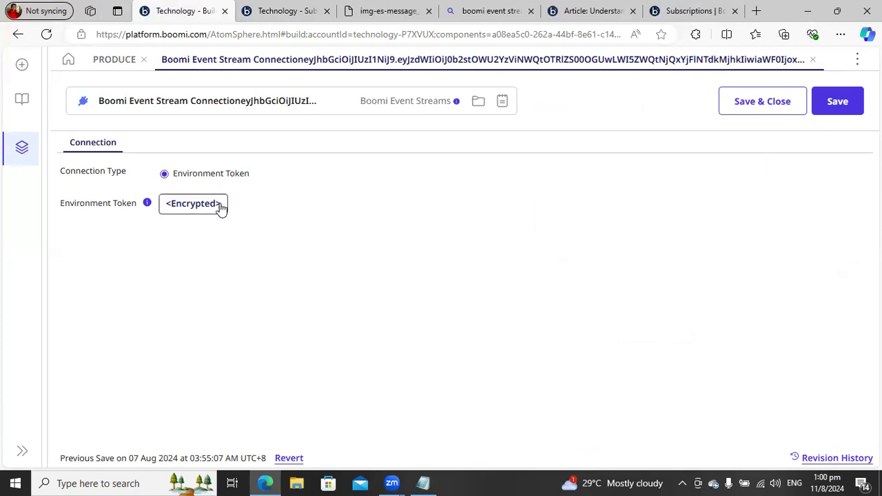
click(275, 12)
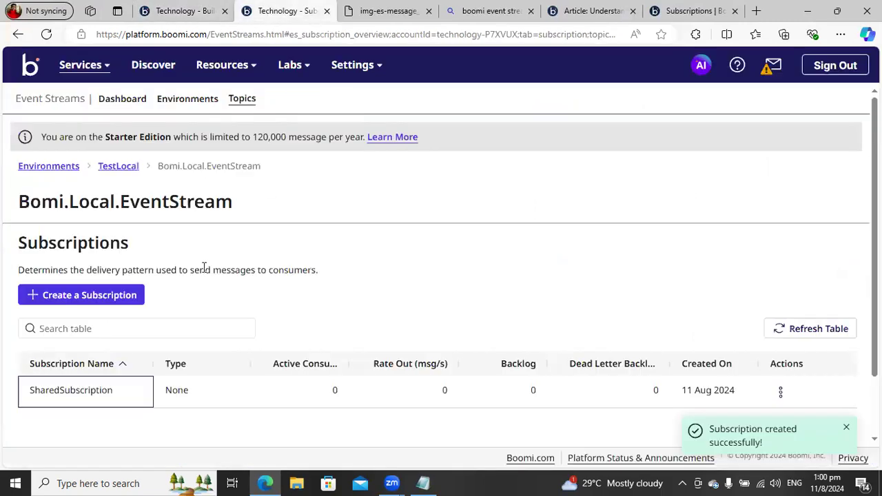
click(116, 168)
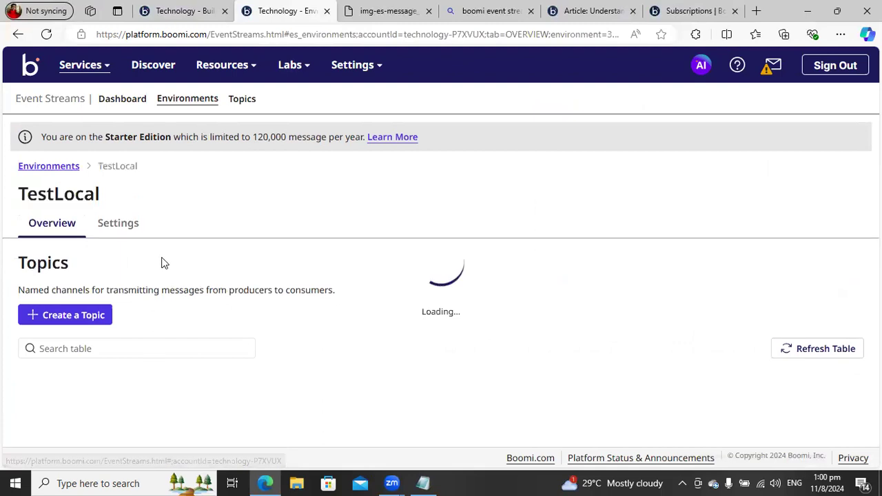
click(118, 226)
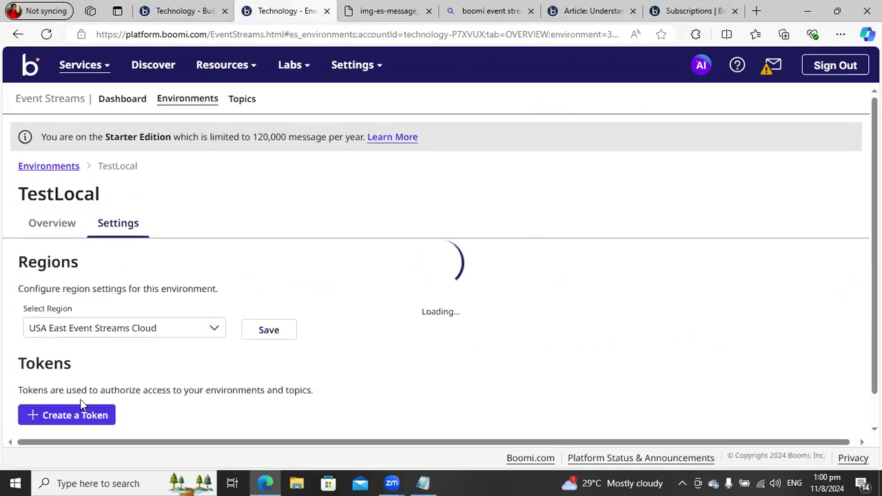
scroll(183, 410, down, 2)
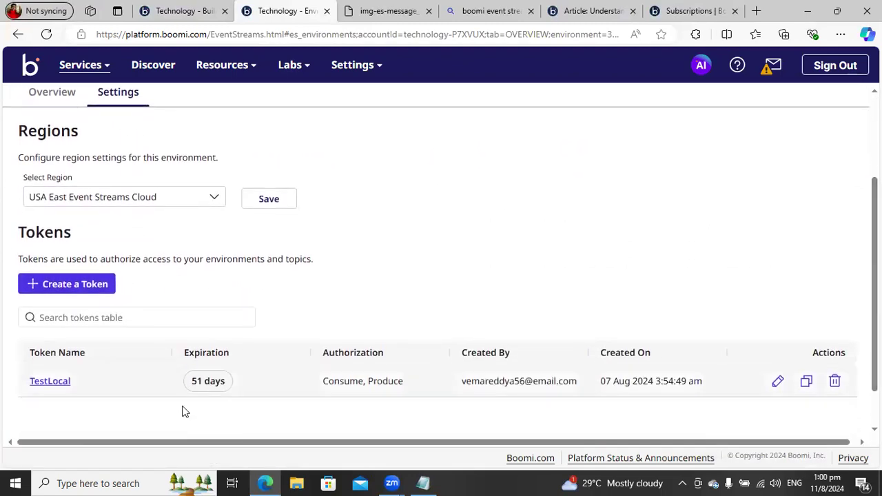
click(60, 387)
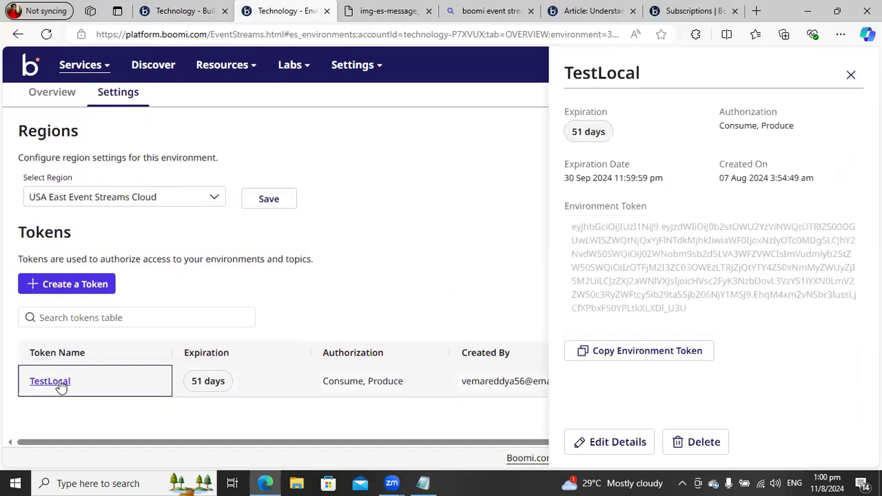
click(645, 352)
click(182, 11)
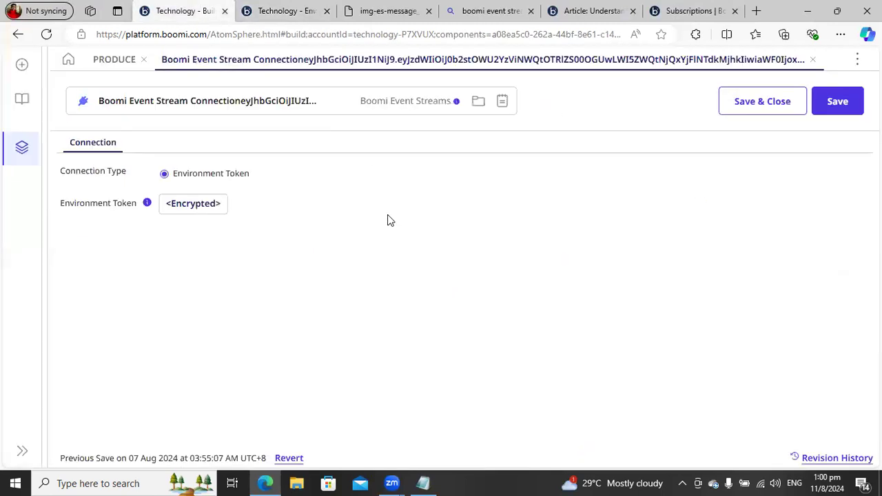
Try to paste the copied token into the connection's Environment Token field
click(195, 207)
key(ctrl+v)
click(338, 235)
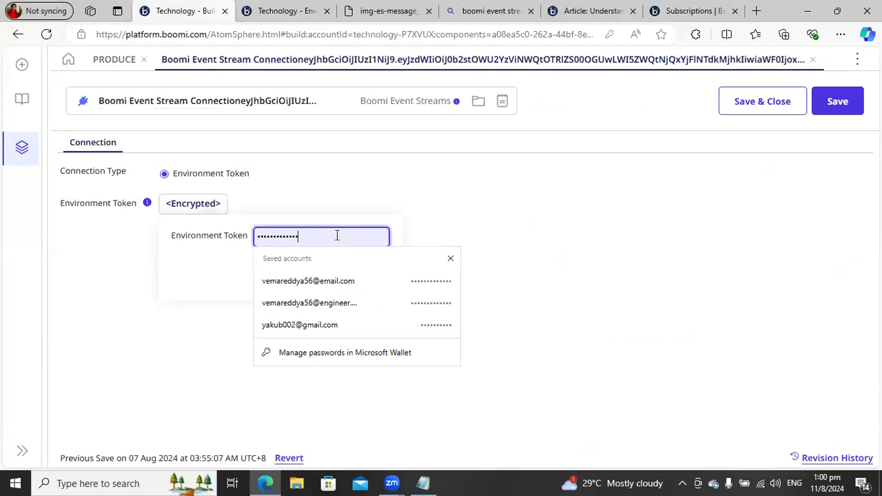
Rename the connection as Boomi Event Stream Connection by removing the token text from its name
click(263, 105)
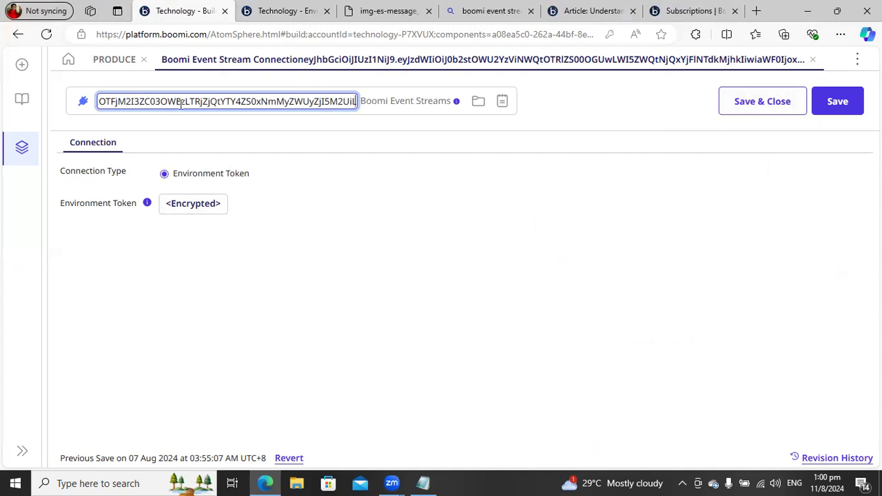
key(ctrl+a)
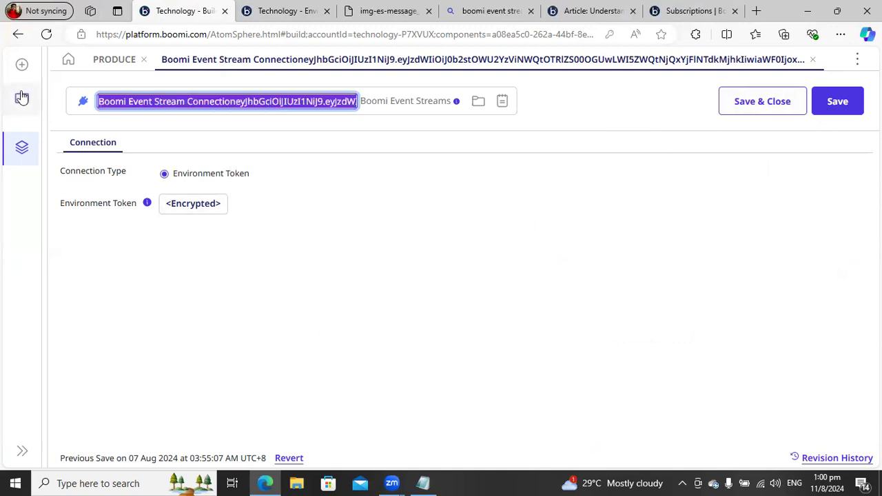
click(236, 101)
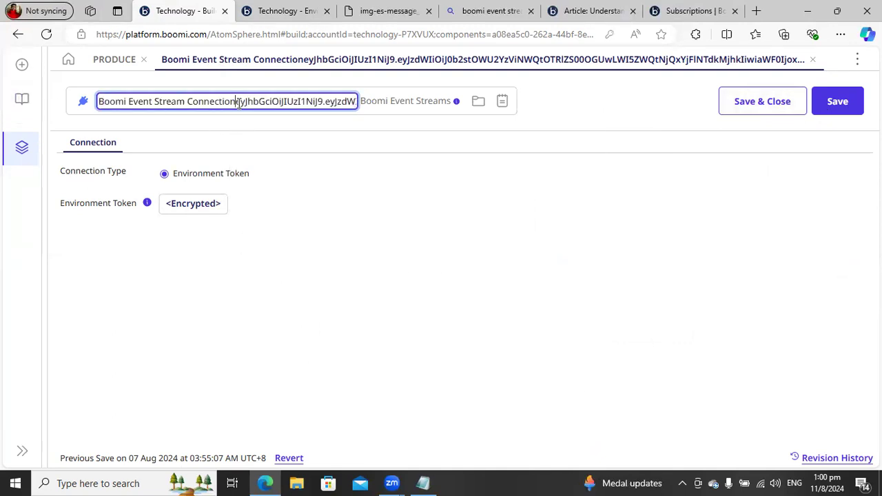
key(shift+End)
key(BackSpace)
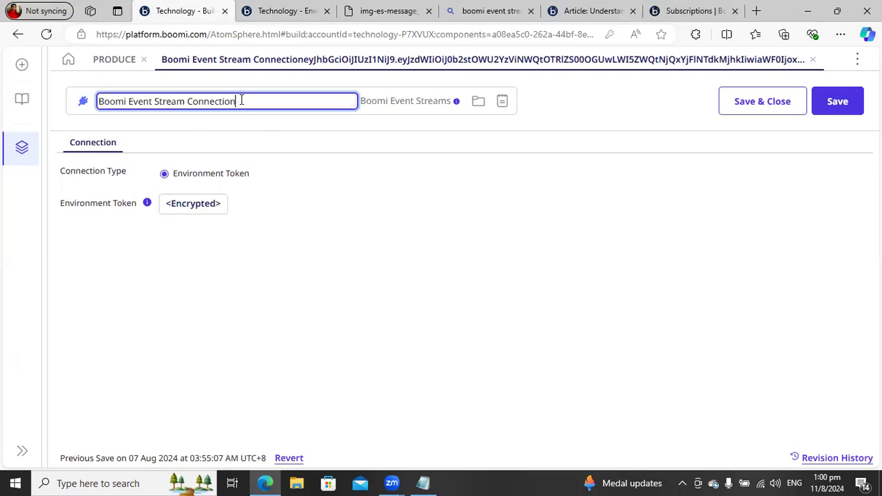
Paste and apply the copied token as the connection's Environment Token, decline the browser's password update, and save and close the connection
click(196, 205)
key(ctrl+v)
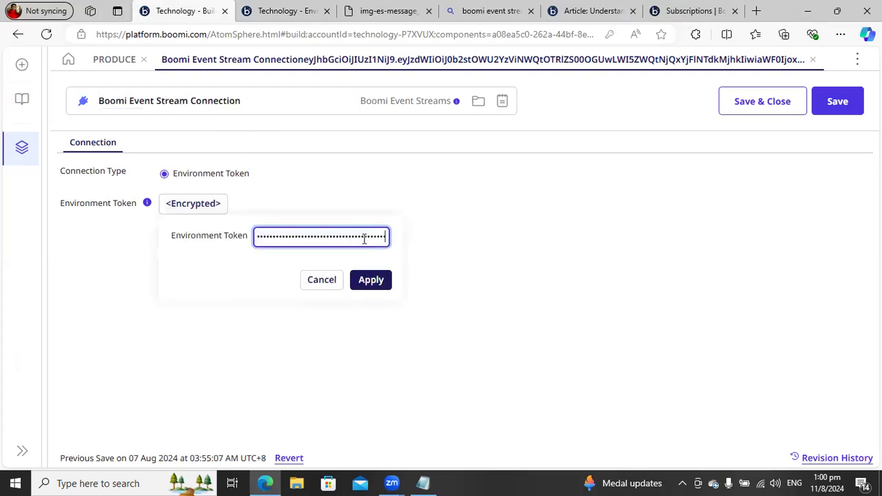
click(370, 279)
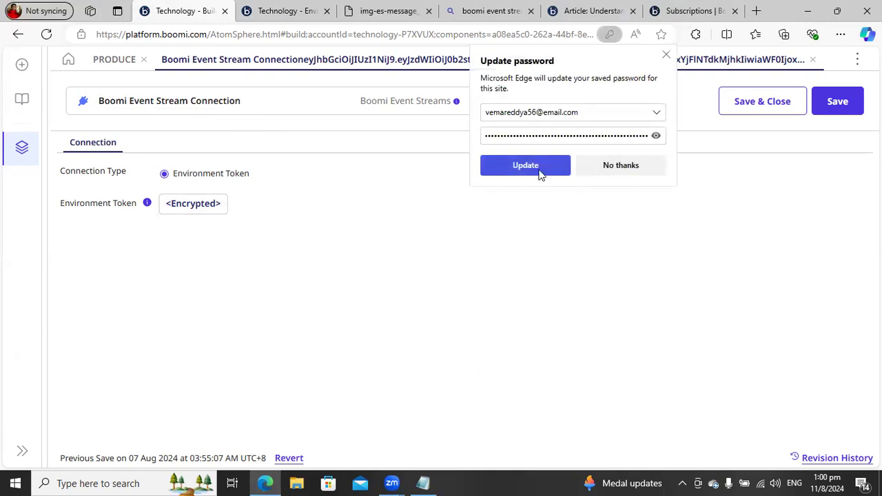
click(607, 170)
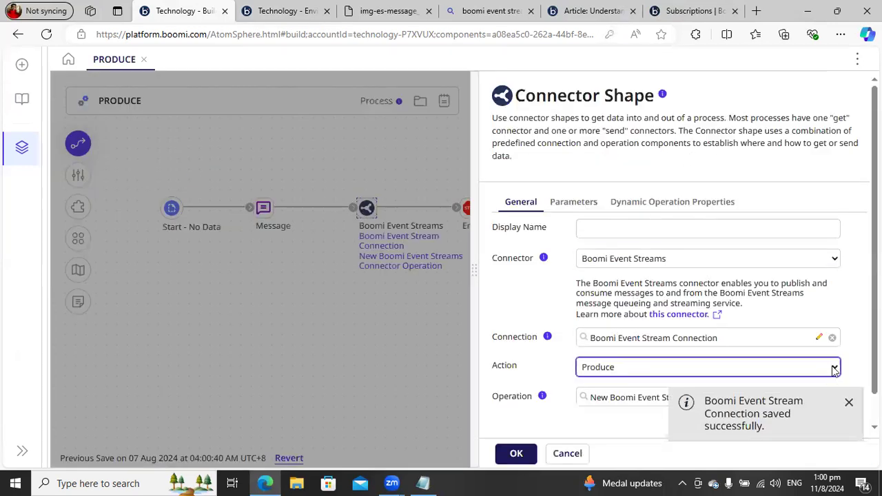
Select Produce as the connector action and open the New Boomi Event Streams Connector Operation for editing
click(835, 370)
click(823, 386)
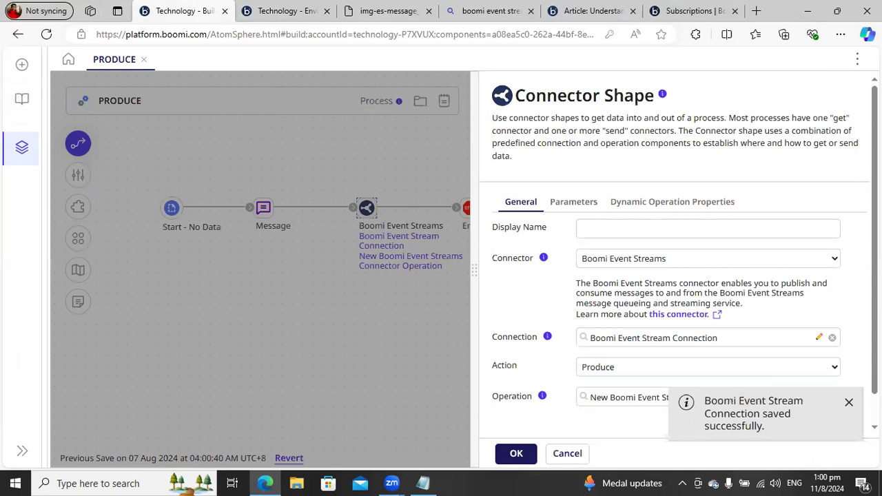
scroll(815, 370, down, 1)
click(818, 365)
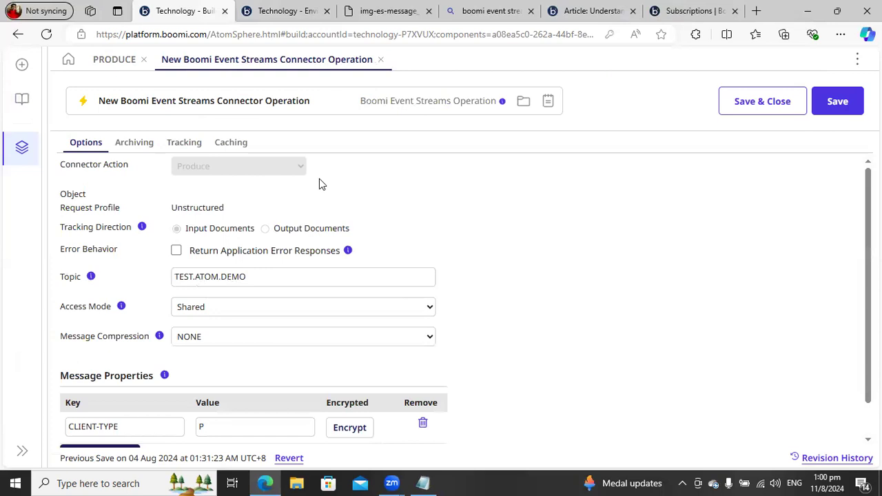
Set the Produce operation's Topic to Bomi.Local.EventStream, copying the name from the topic's page in the TestLocal environment
drag(245, 276, 155, 260)
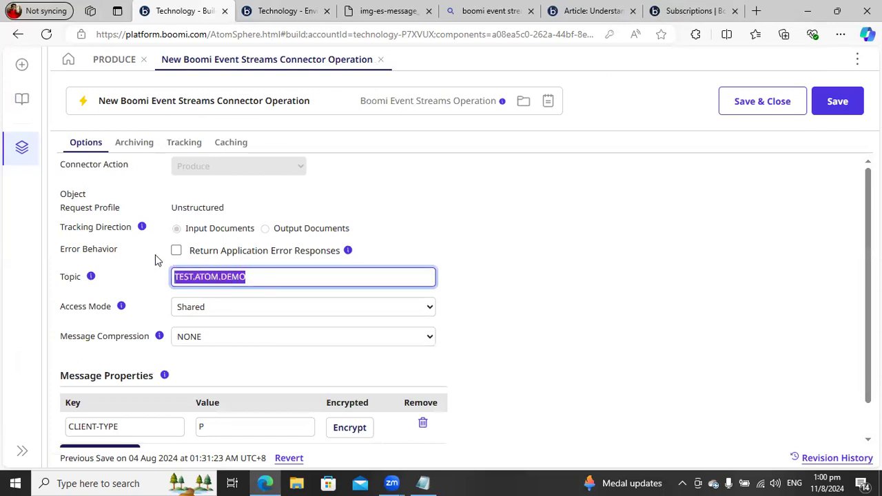
click(286, 11)
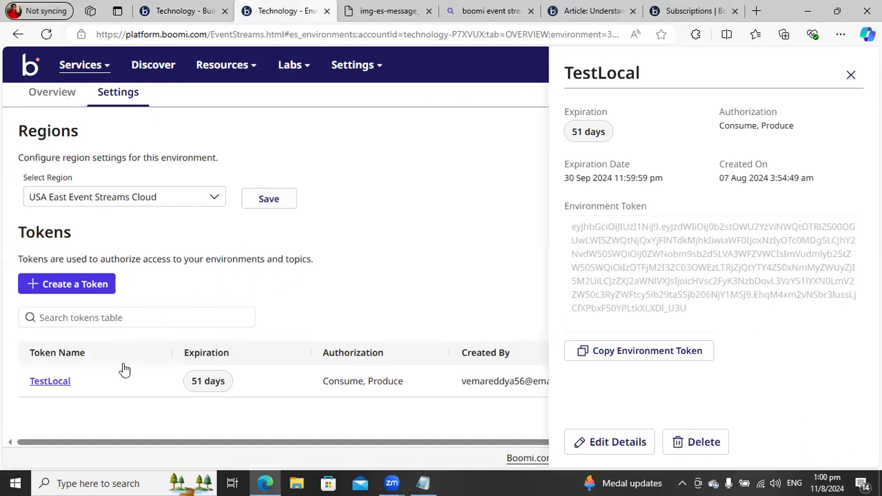
click(66, 96)
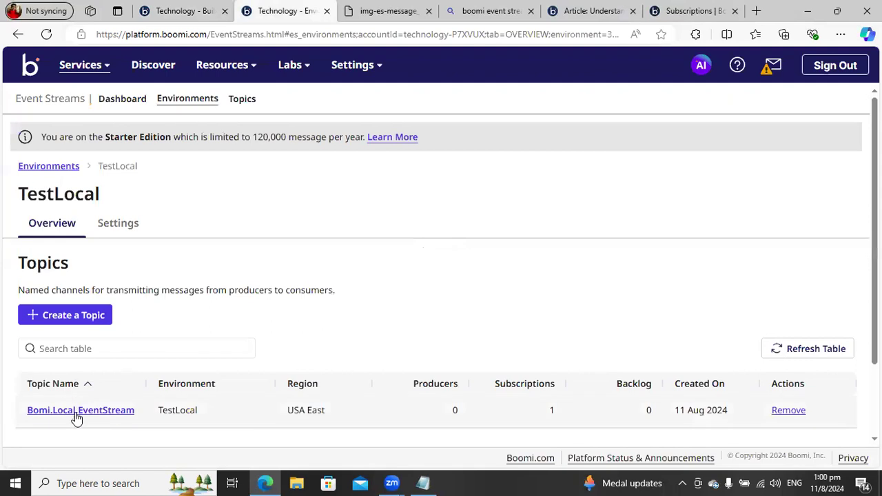
click(75, 413)
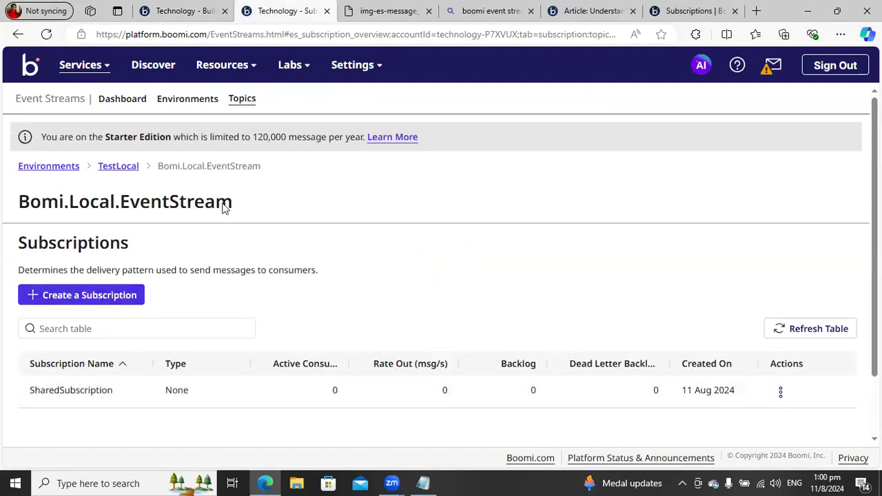
drag(232, 205, 17, 201)
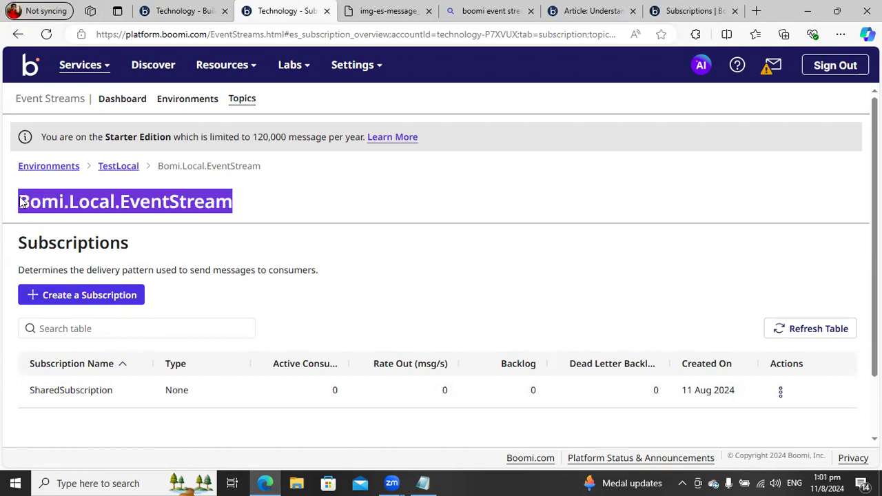
right_click(52, 202)
click(85, 213)
click(185, 11)
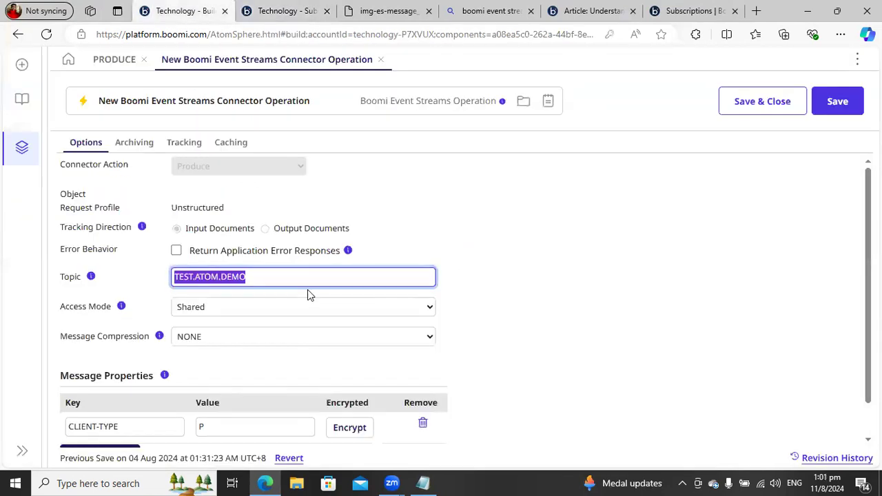
key(ctrl+v)
key(Tab)
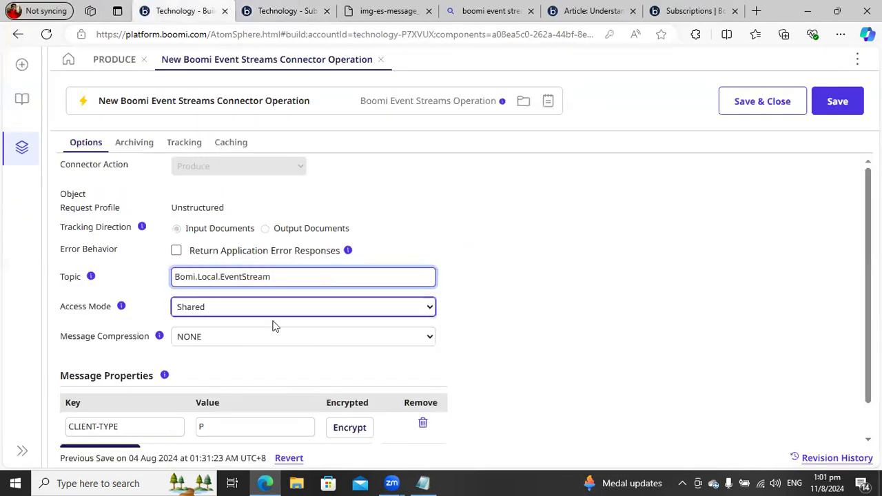
Review the operation's Access Mode and Message Compression choices, its message properties and the Topic value
click(213, 310)
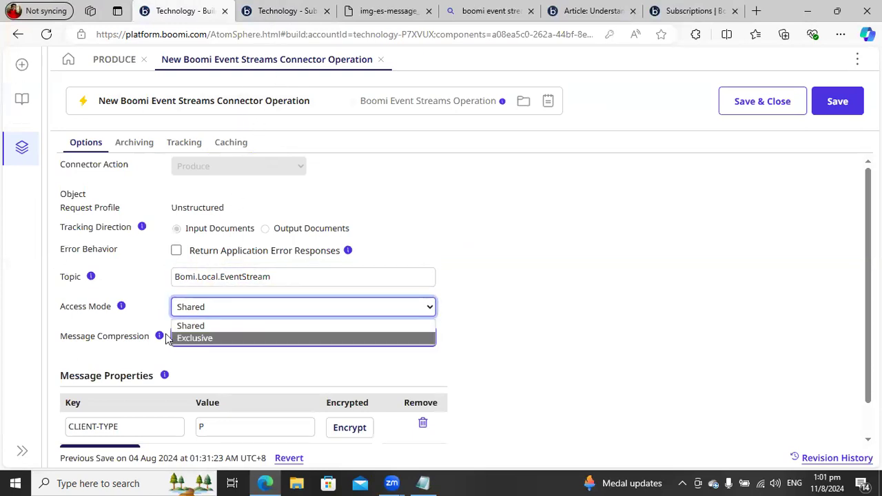
click(144, 317)
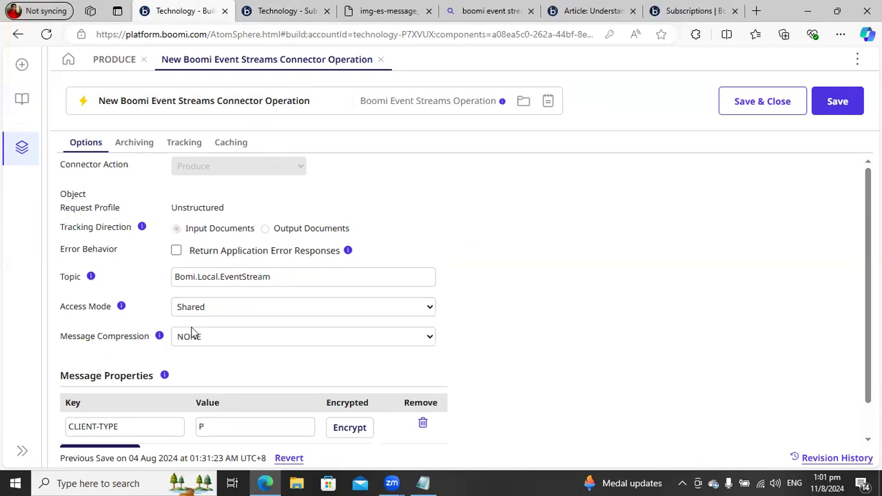
click(215, 315)
click(227, 338)
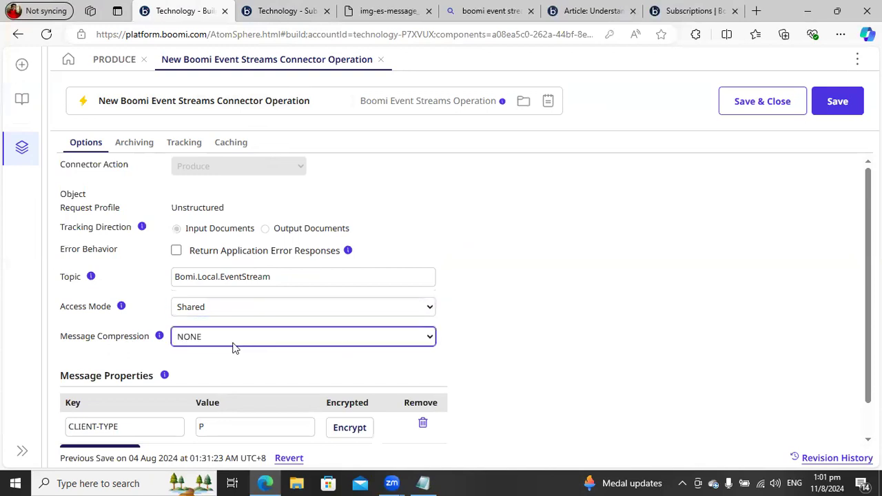
click(226, 338)
click(570, 336)
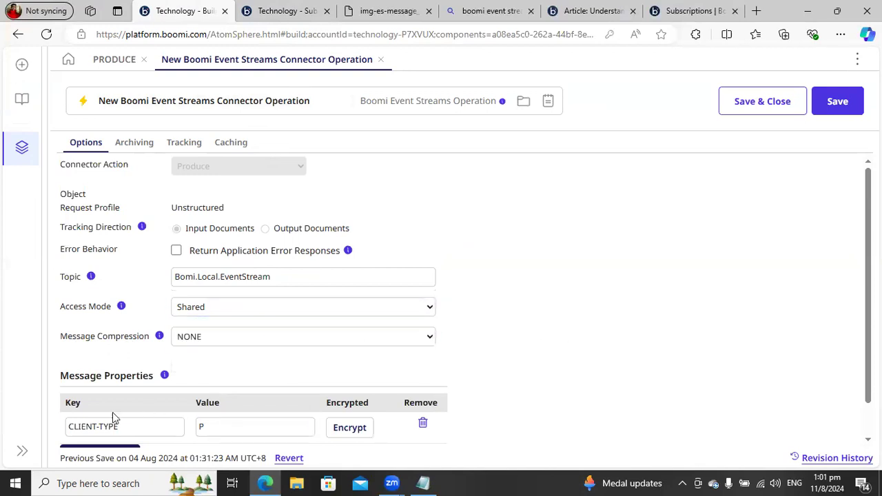
scroll(466, 301, down, 1)
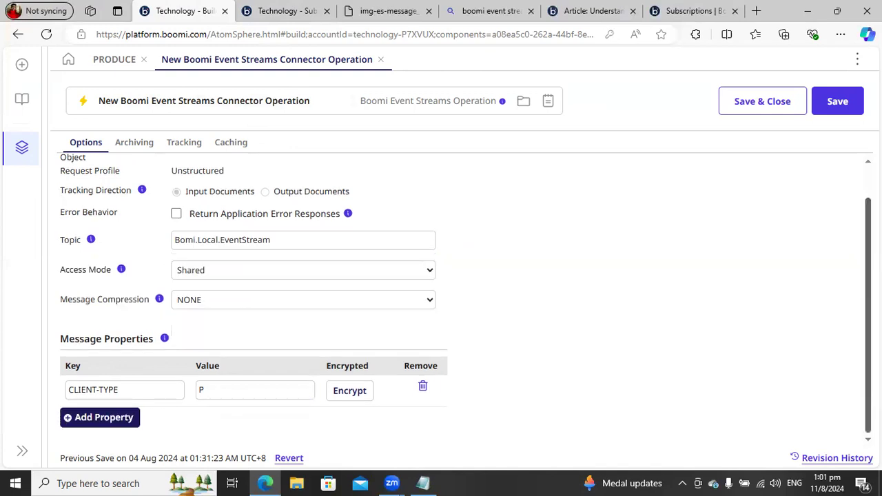
scroll(465, 301, up, 1)
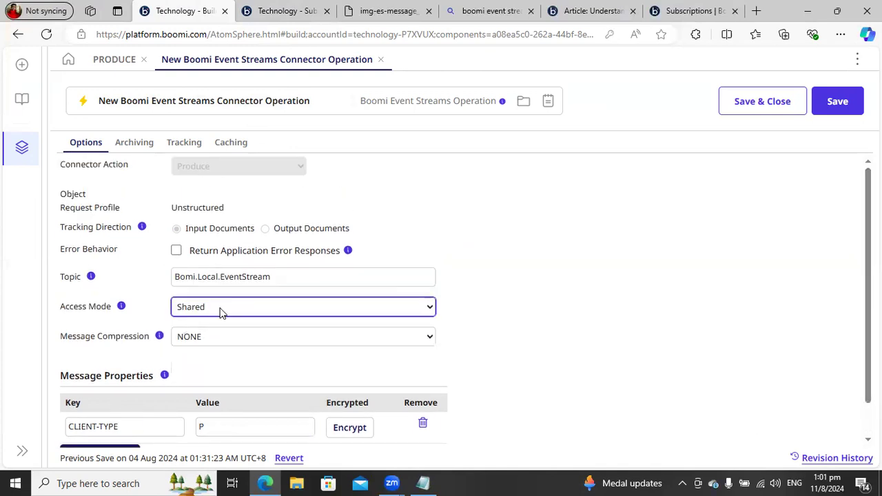
click(236, 279)
drag(282, 276, 165, 277)
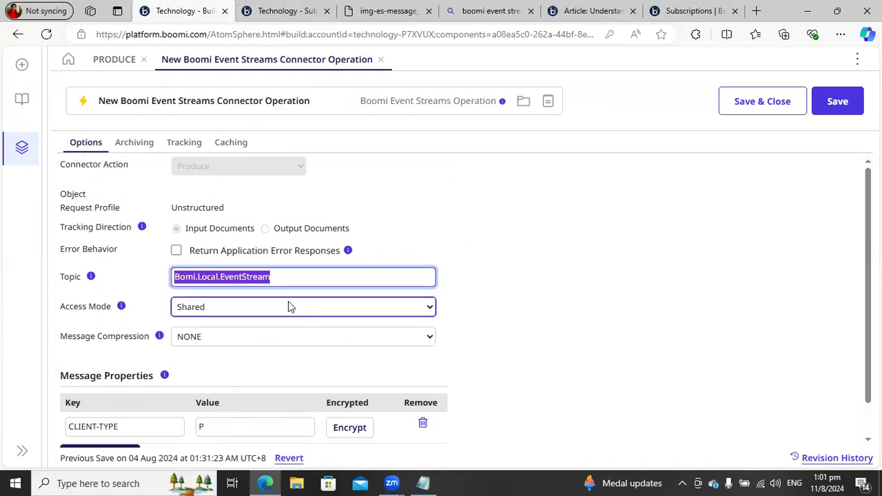
Save and close the Event Streams connector operation and confirm the connector shape's settings
click(838, 102)
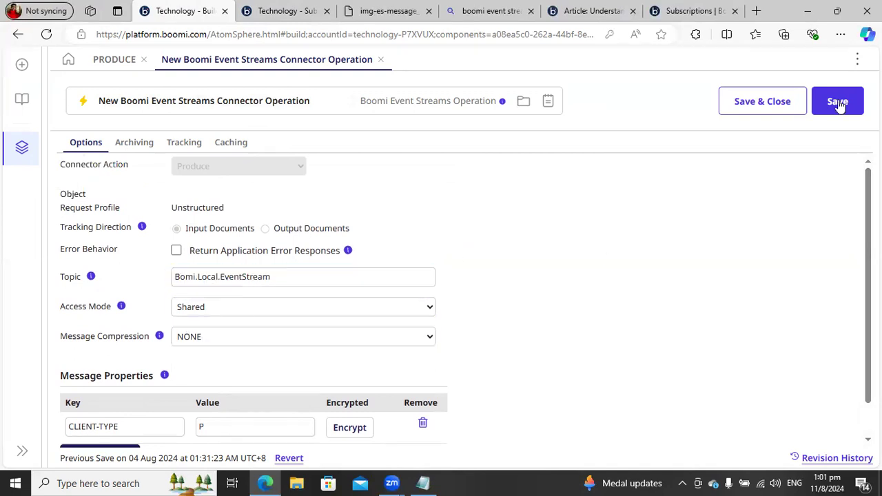
click(761, 101)
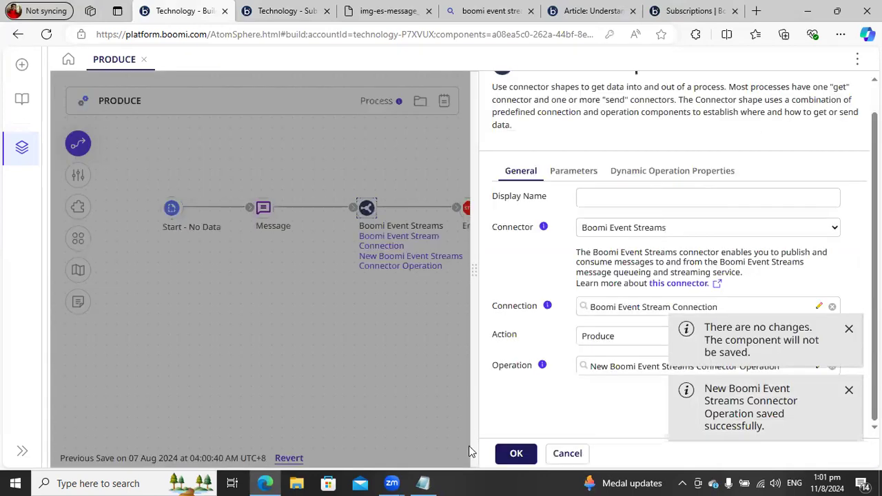
click(516, 455)
Save the PRODUCE process and run a test of it on the DESKTOP-NHFHLG3 atom in TestLocal
click(686, 109)
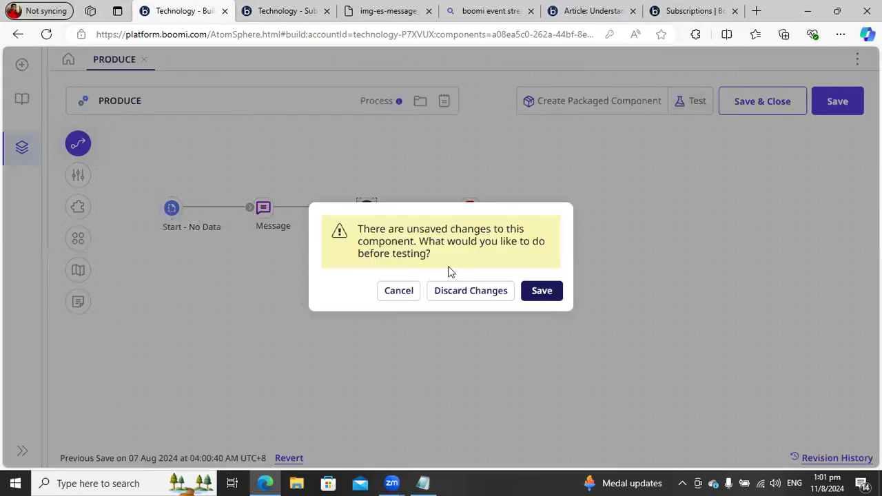
click(542, 296)
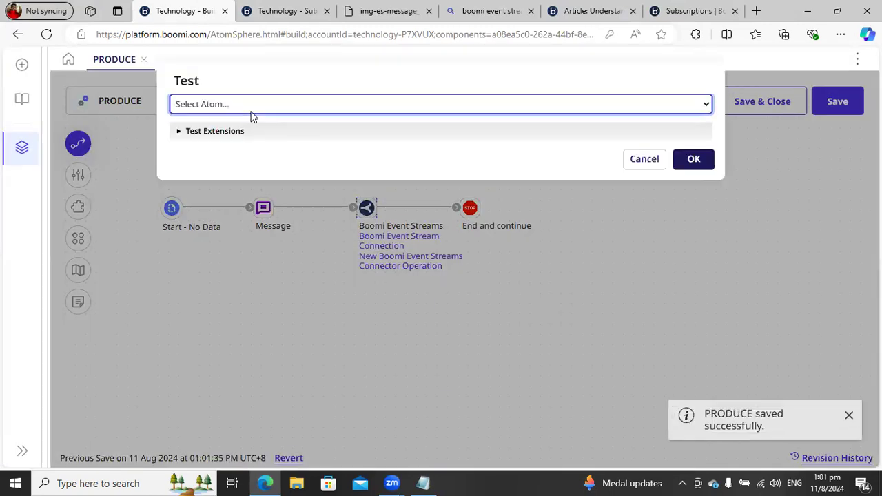
click(249, 109)
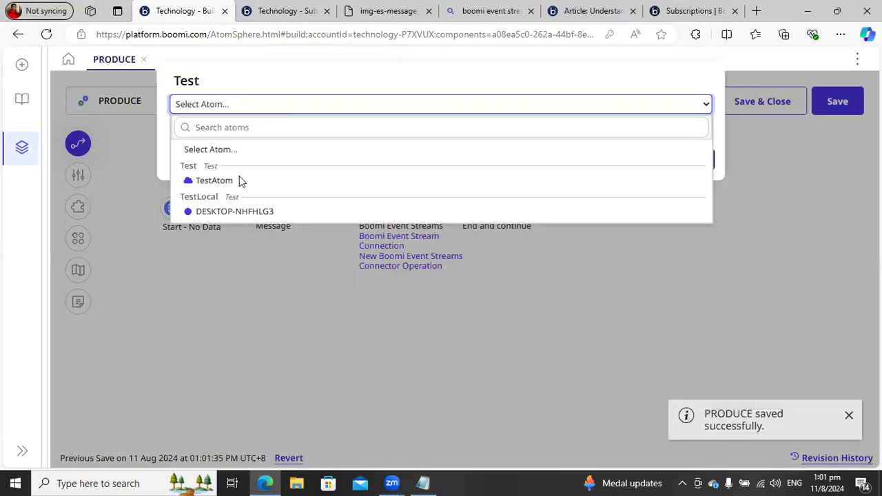
click(218, 211)
click(693, 158)
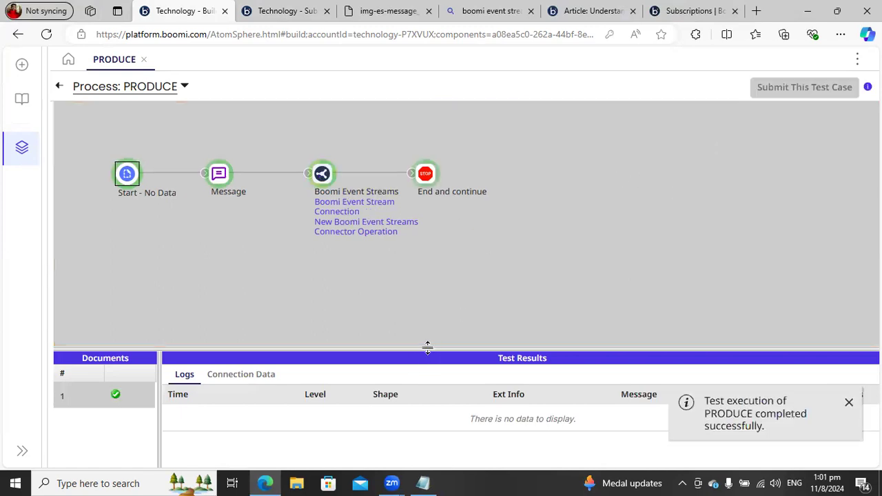
Examine the document in the Boomi Event Streams shape's connection data and the stop shape's source data in the test results
drag(428, 347, 450, 273)
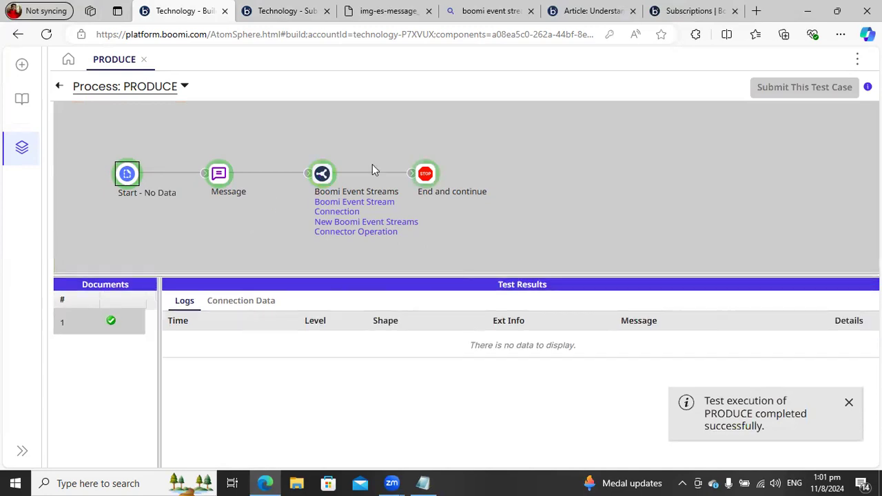
click(428, 174)
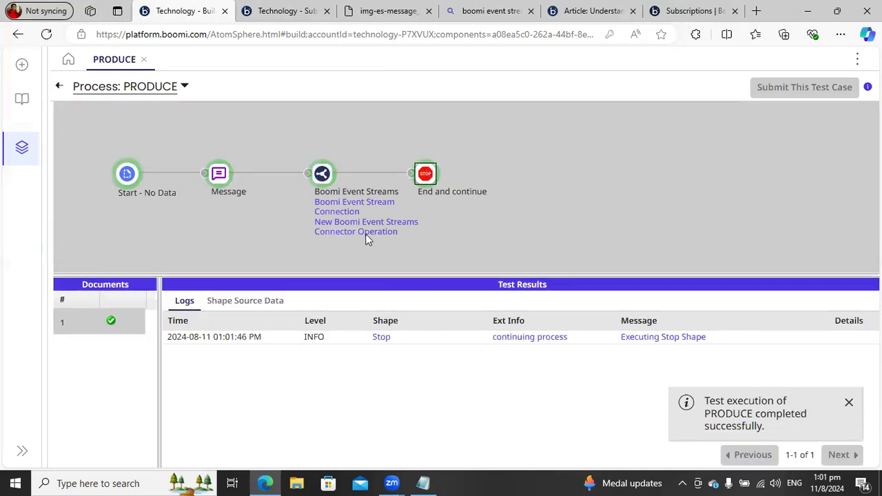
click(320, 176)
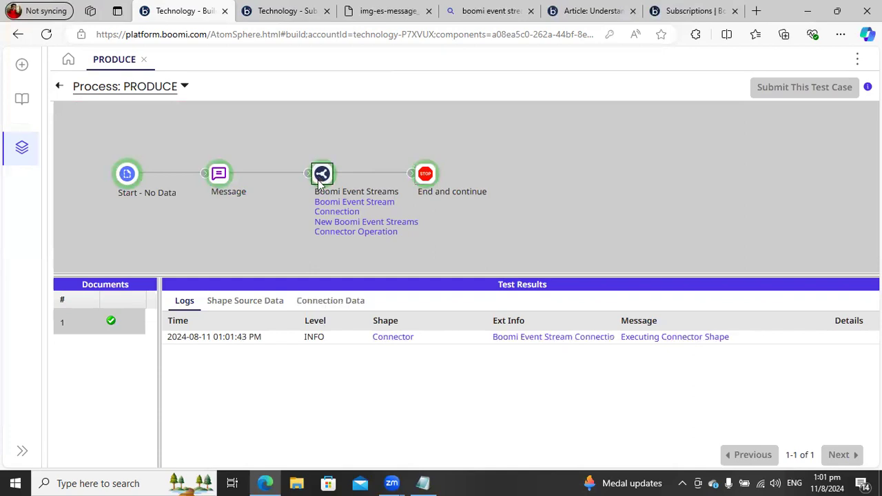
click(308, 303)
click(288, 340)
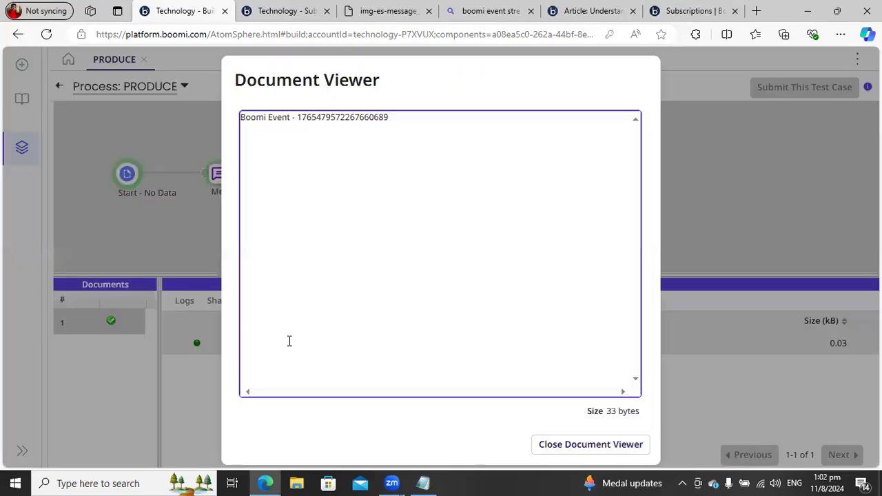
drag(297, 117, 425, 126)
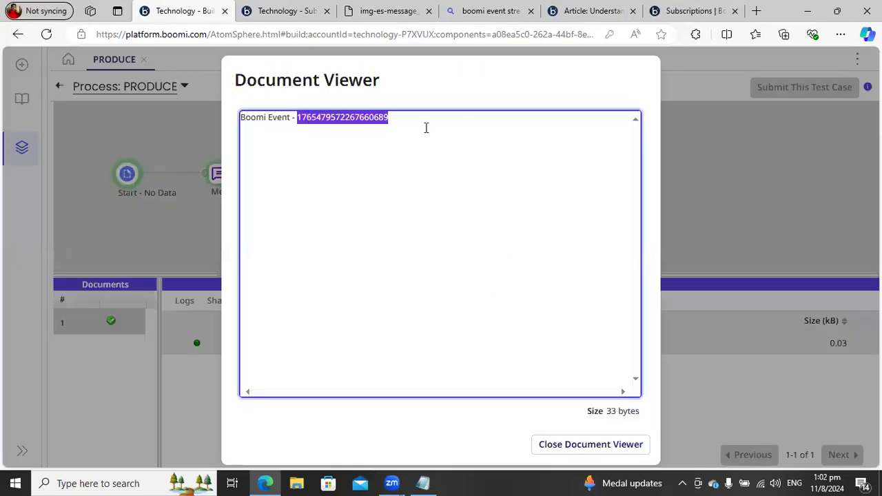
click(556, 449)
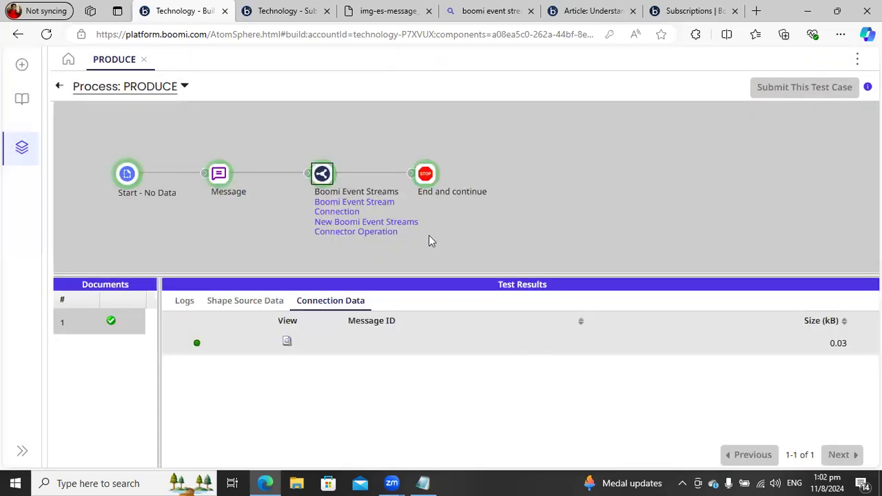
click(425, 183)
click(260, 304)
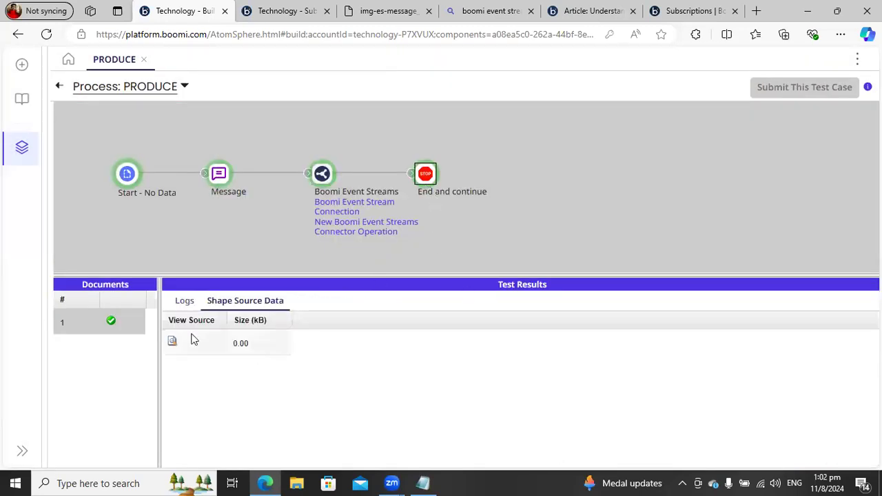
Examine the base process log of the PRODUCE test, including the connector shape's messages, and close it
click(185, 86)
click(177, 108)
drag(577, 391, 640, 394)
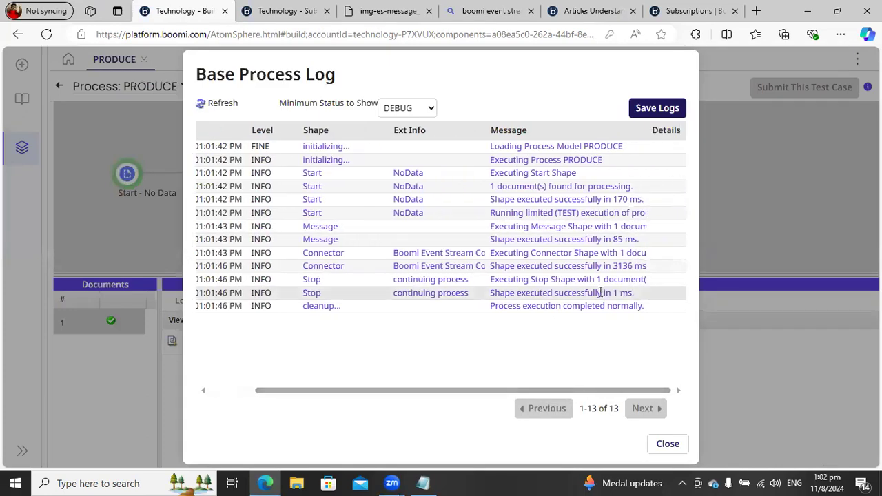
click(573, 258)
click(651, 415)
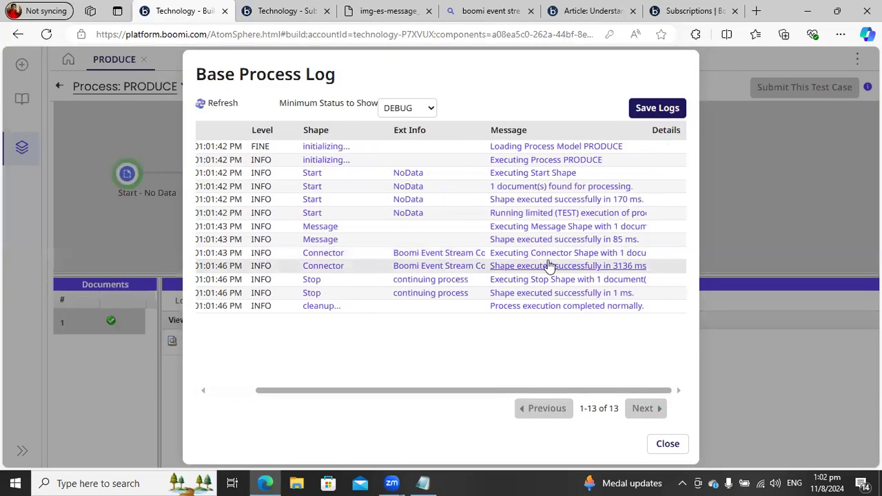
click(521, 266)
drag(259, 137, 365, 143)
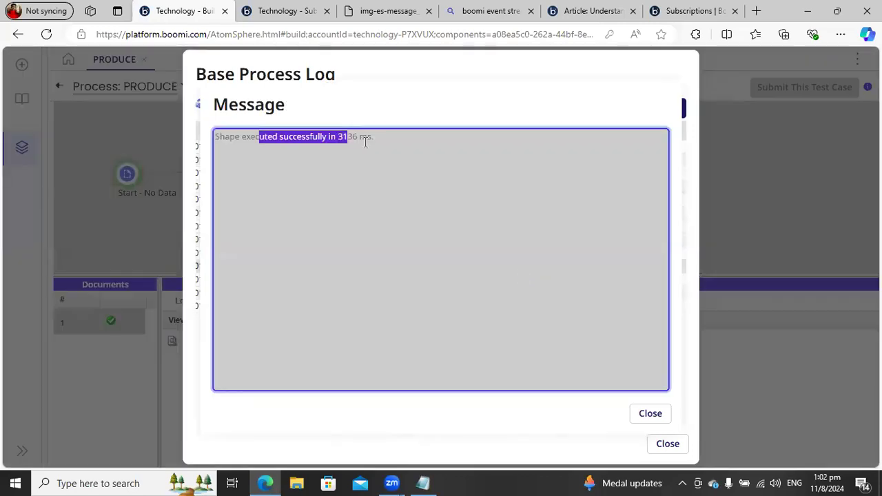
click(667, 445)
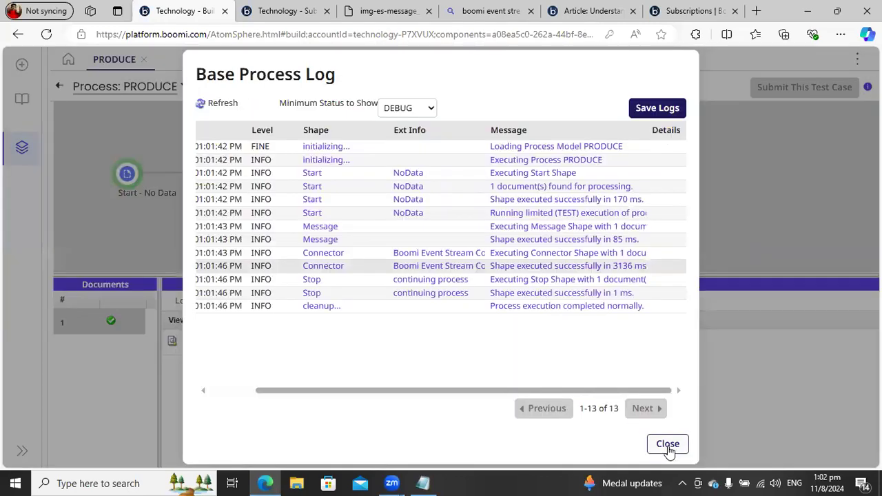
click(667, 444)
Reload the Bomi.Local.EventStream subscriptions, check SharedSubscription's backlog count, and view its backlog messages
click(275, 11)
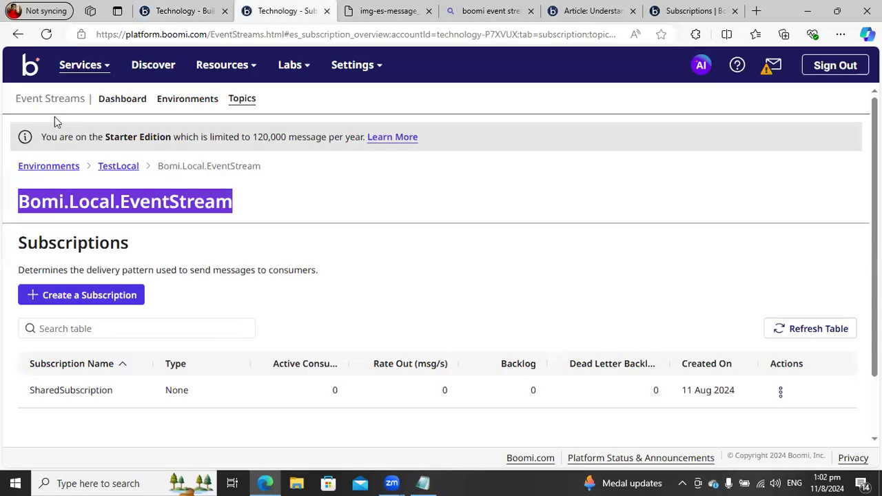
click(48, 37)
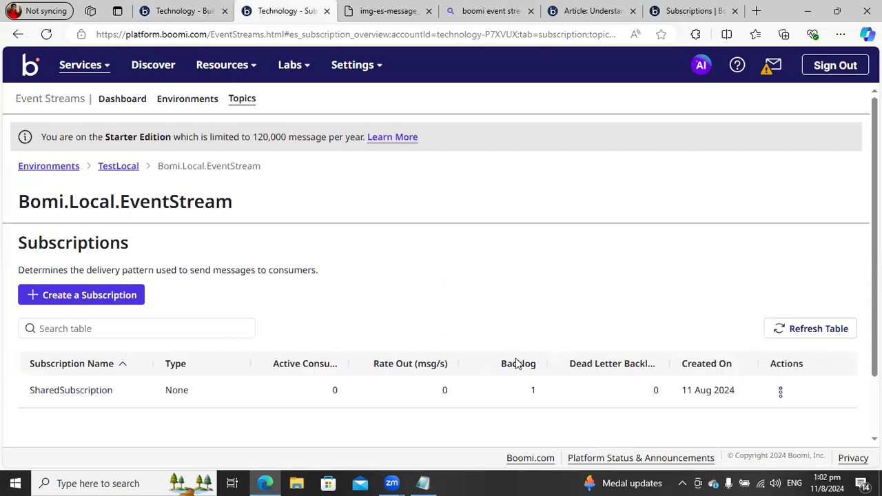
click(534, 392)
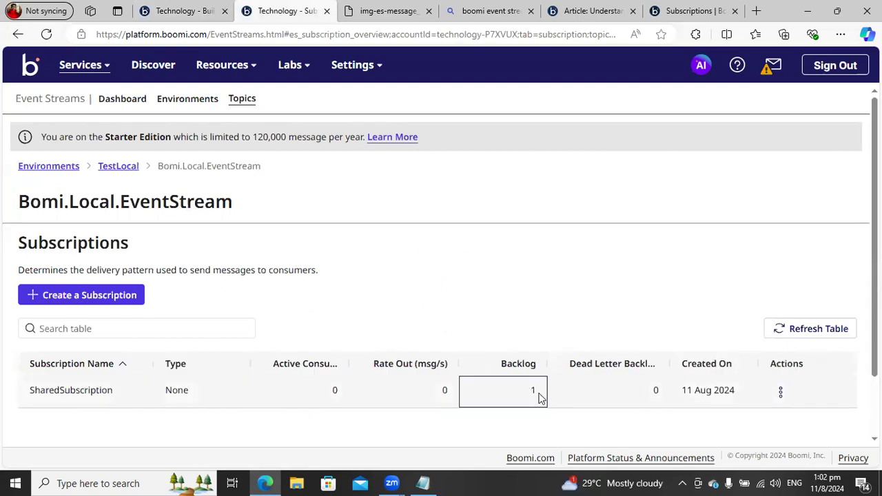
click(780, 391)
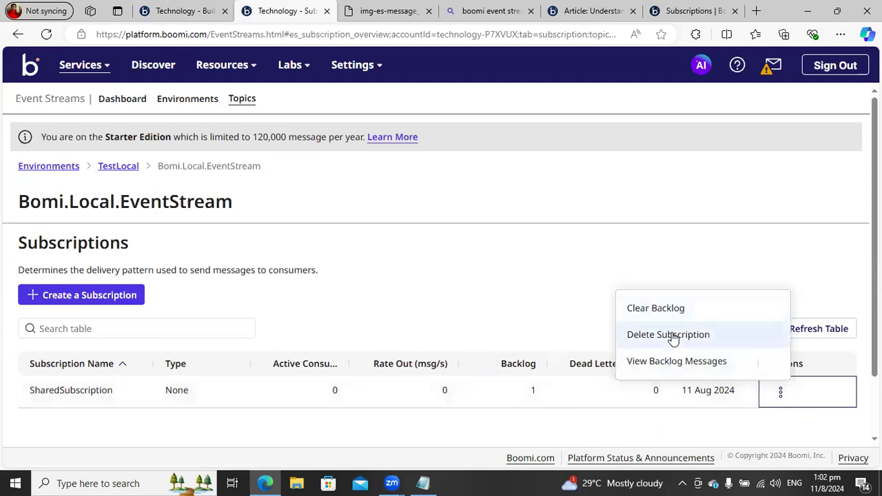
click(667, 362)
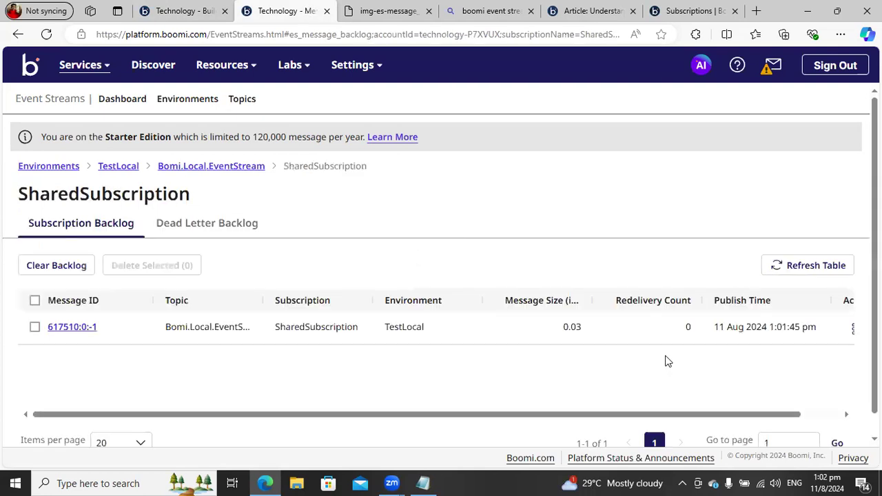
Examine the payload and metadata of the message in SharedSubscription's backlog and close its details
click(70, 328)
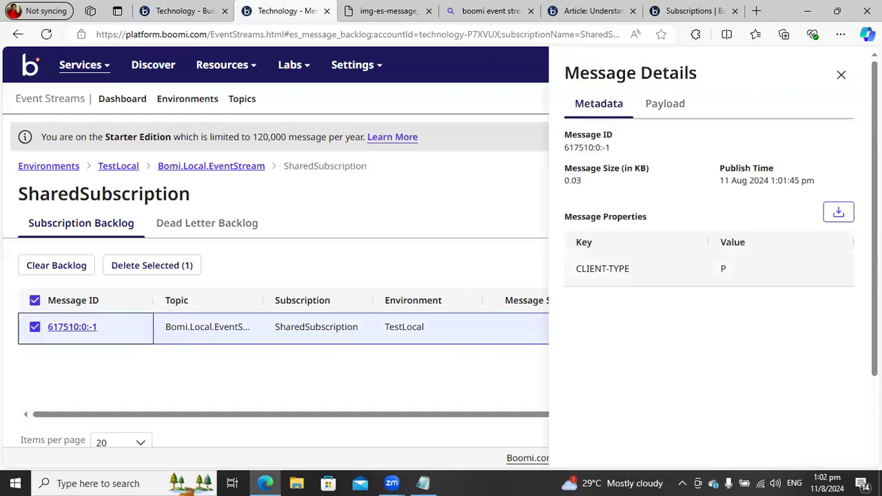
click(663, 103)
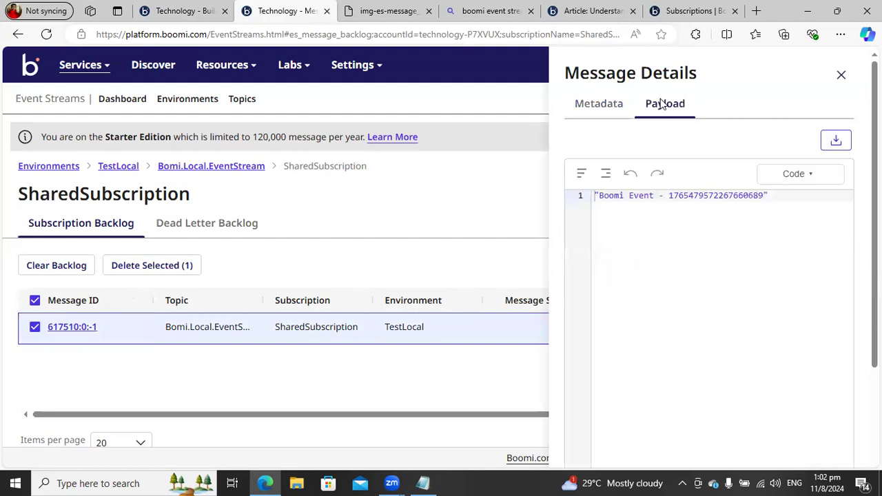
click(797, 176)
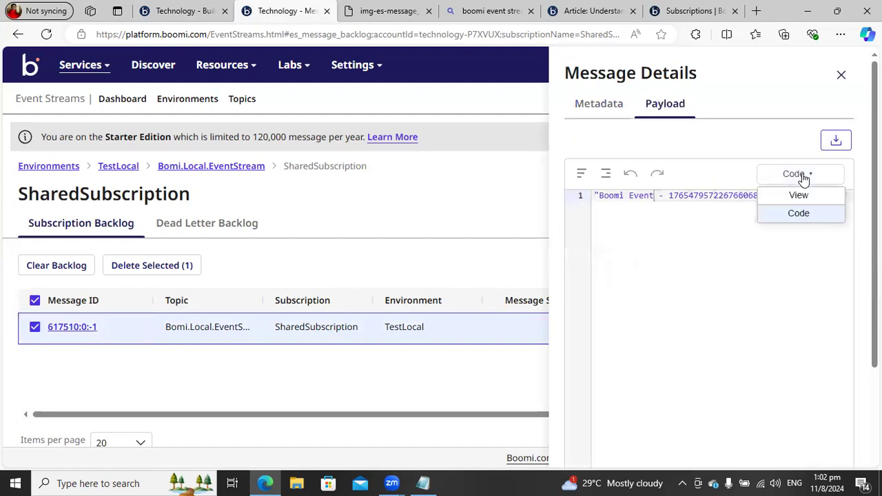
click(601, 114)
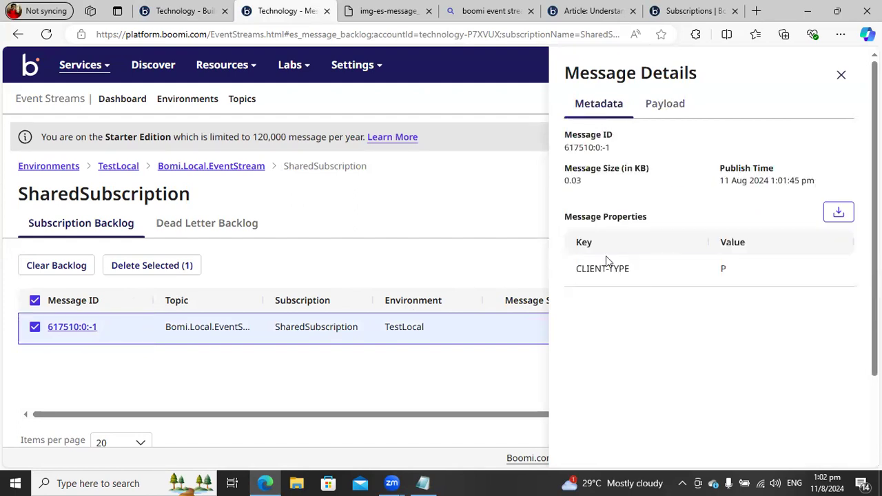
click(589, 273)
click(378, 216)
Check SharedSubscription's dead letter backlog, then return to the subscription backlog and select all its messages
click(227, 226)
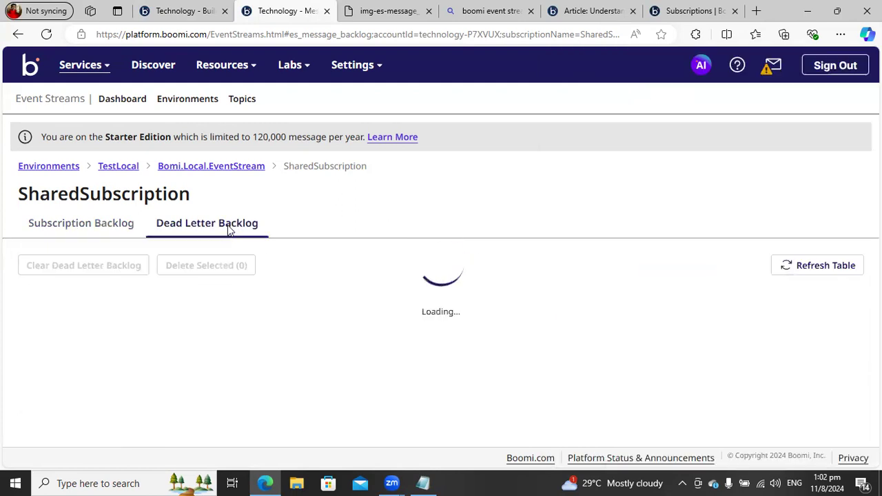
click(115, 224)
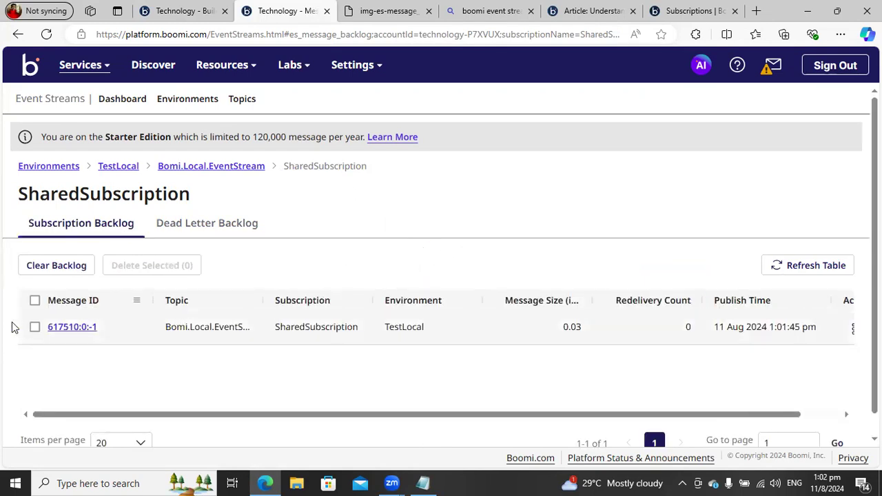
click(33, 302)
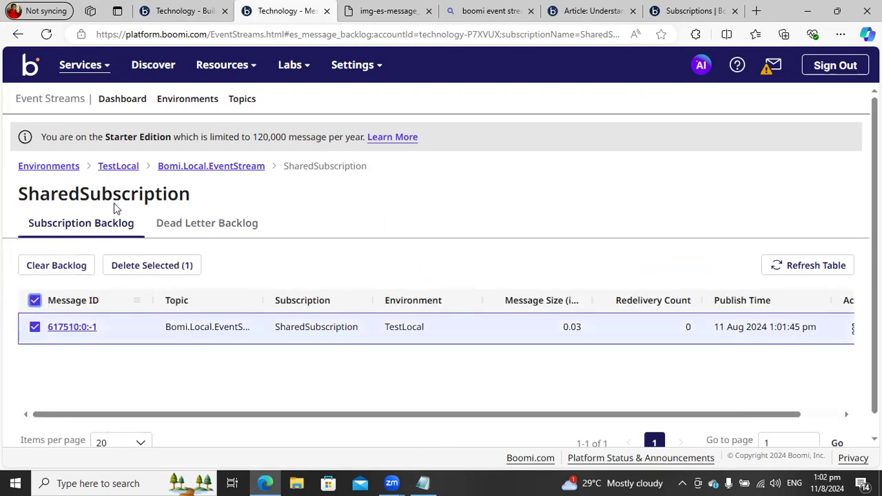
Delete the SharedSubscription subscription from the Bomi.Local.EventStream topic
click(215, 169)
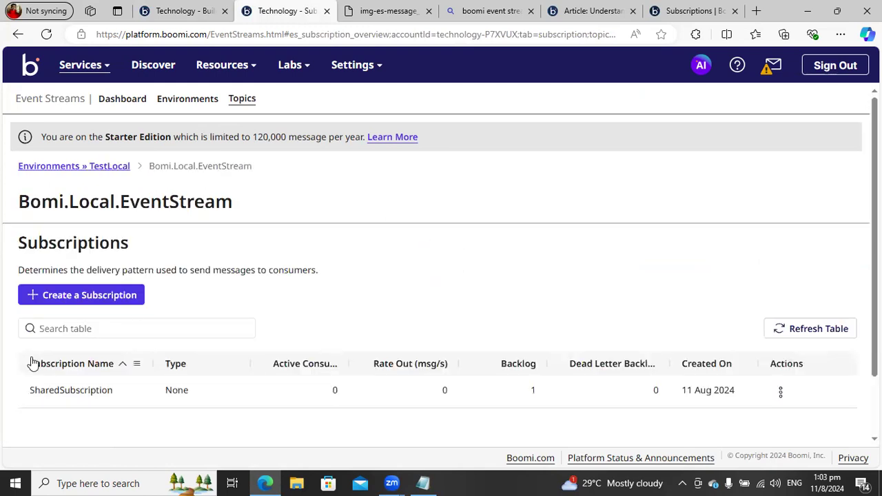
click(781, 394)
click(658, 338)
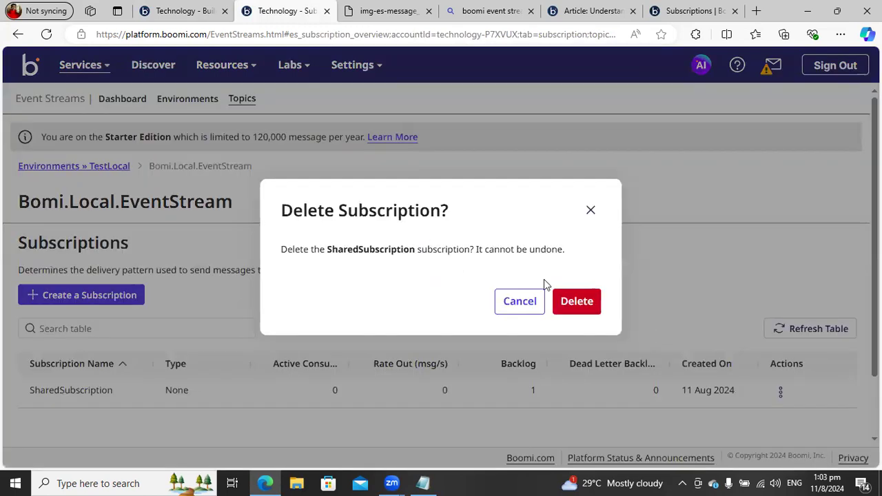
click(576, 303)
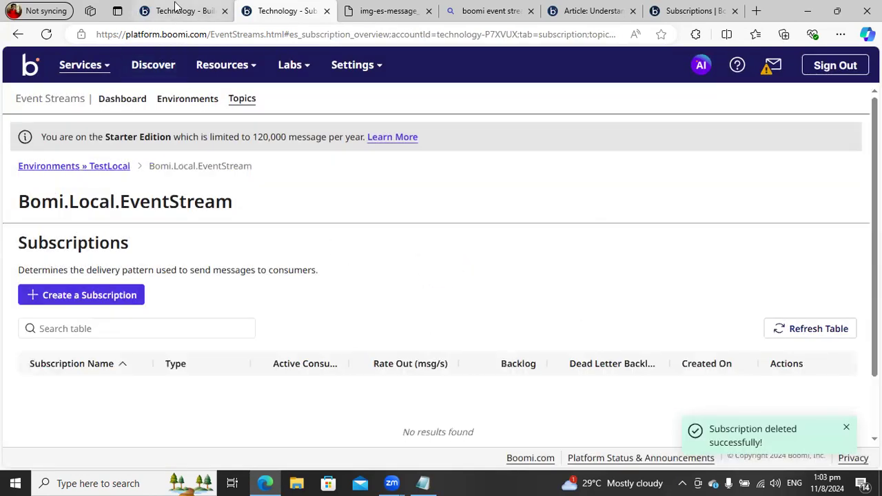
Run a new test of the PRODUCE process on the DESKTOP-NHFHLG3 atom with the topic's subscription deleted
click(177, 9)
click(59, 88)
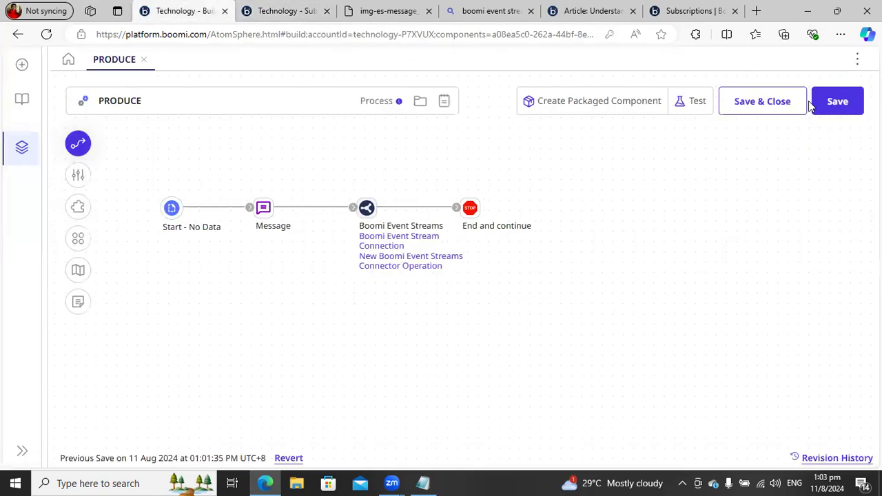
click(695, 100)
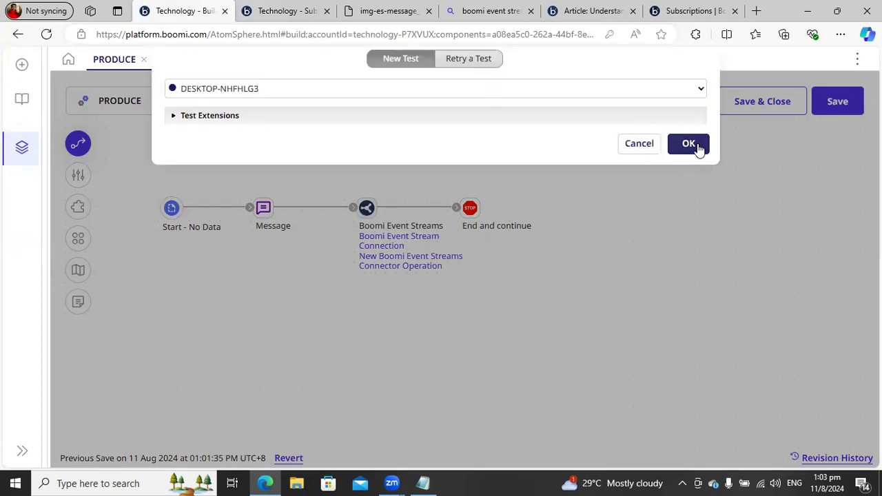
click(689, 144)
key(ctrl+Tab)
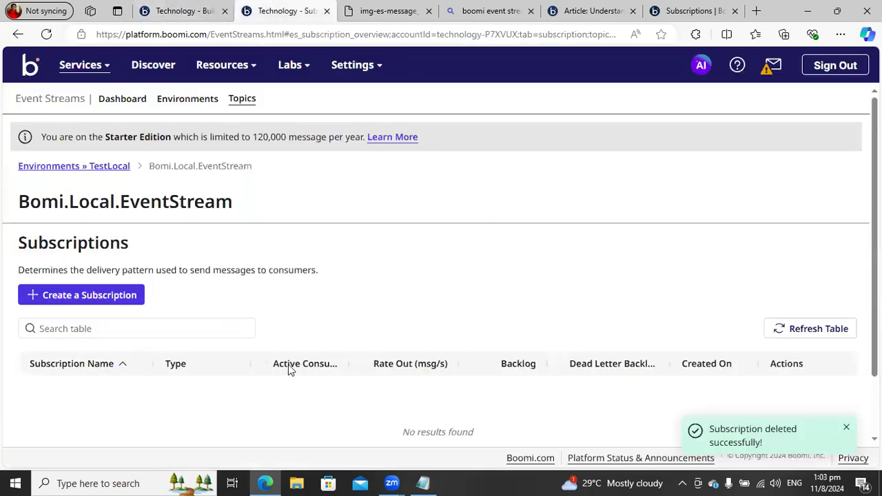
click(178, 12)
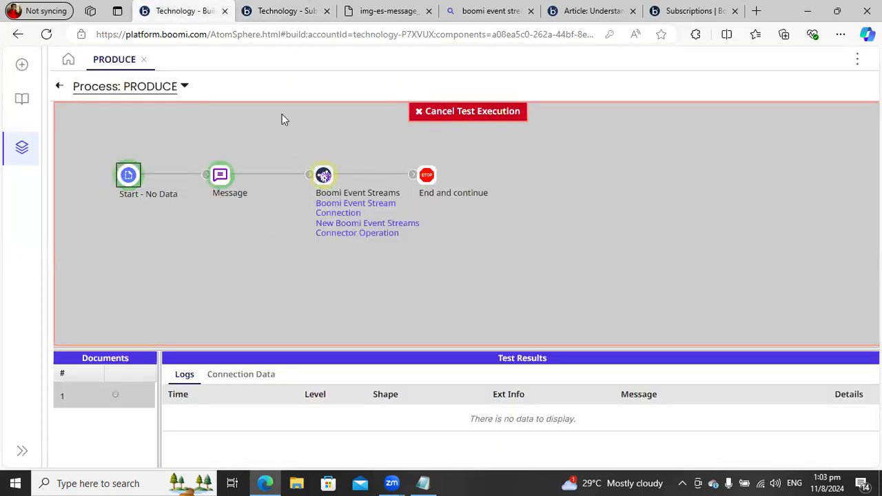
Open the TestLocal environment overview, reload it, and check the backlog of the Bomi.Local.EventStream topic
click(278, 18)
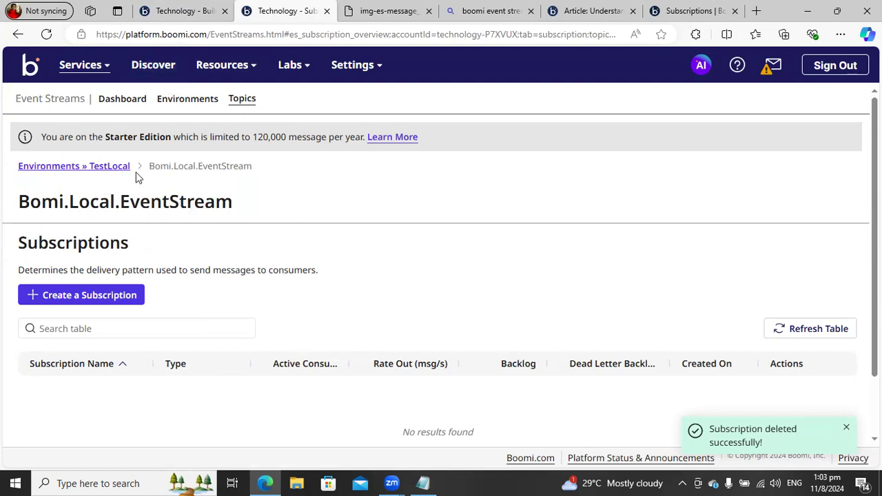
click(91, 167)
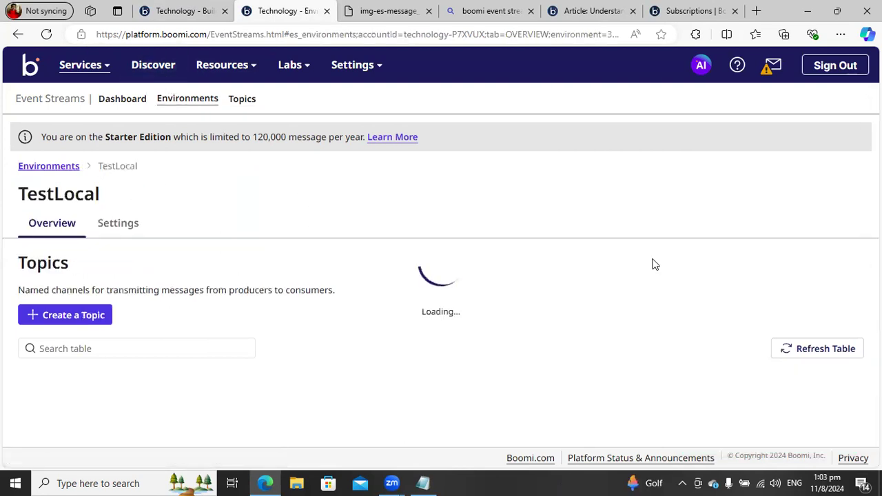
scroll(425, 319, down, 3)
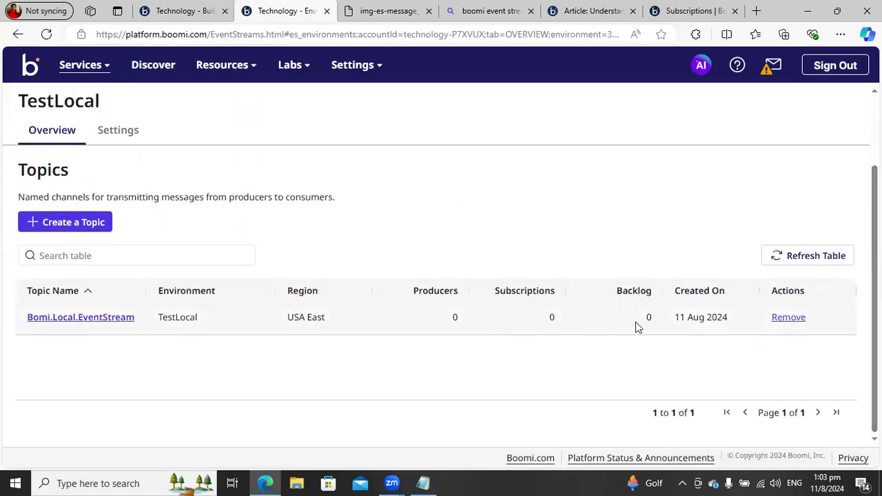
click(48, 34)
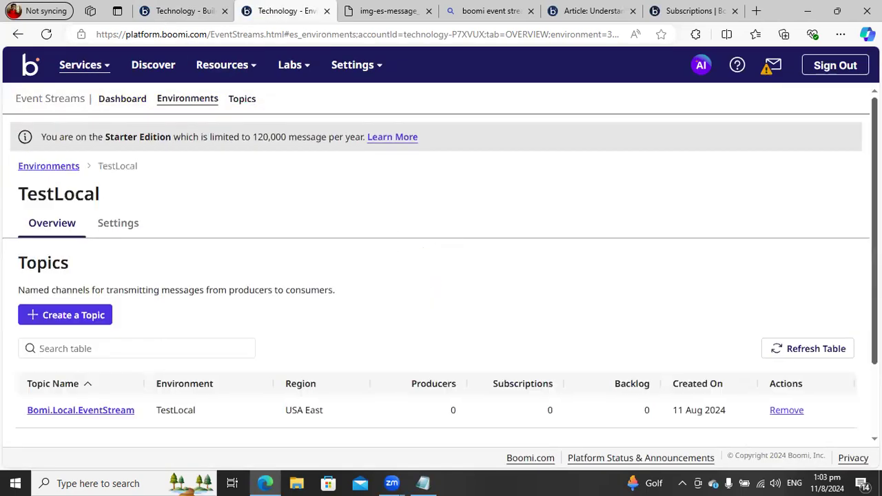
scroll(441, 276, down, 1)
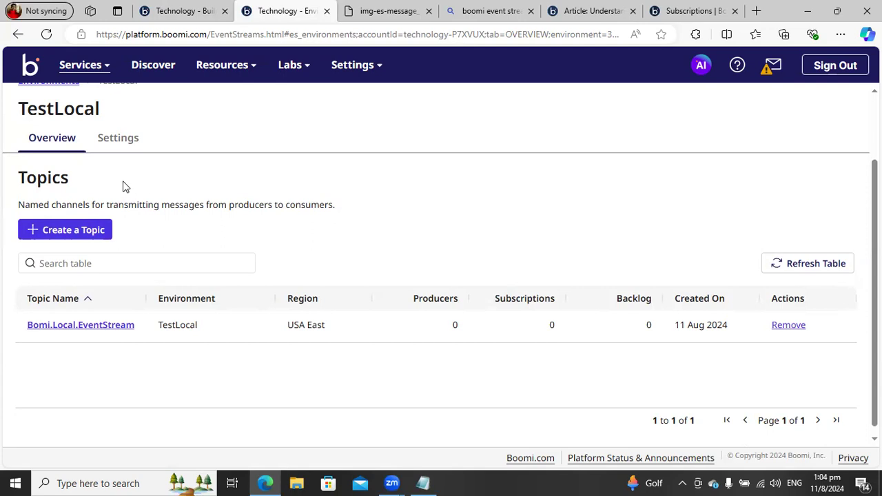
Create a subscription named SharedSub for the Bomi.Local.EventStream topic
click(77, 331)
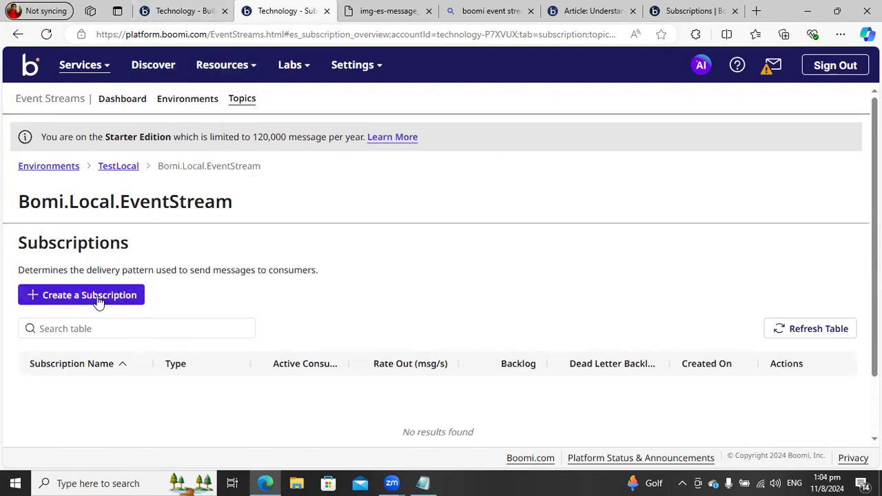
click(99, 300)
click(382, 176)
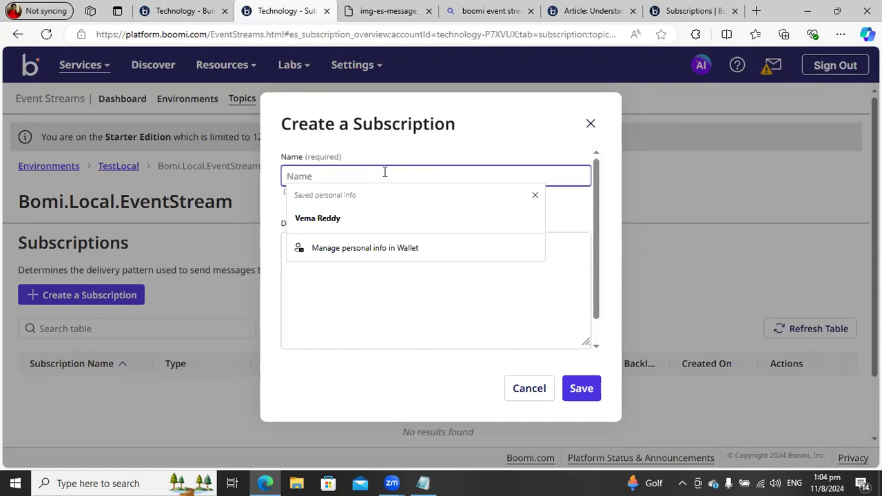
text(Shared)
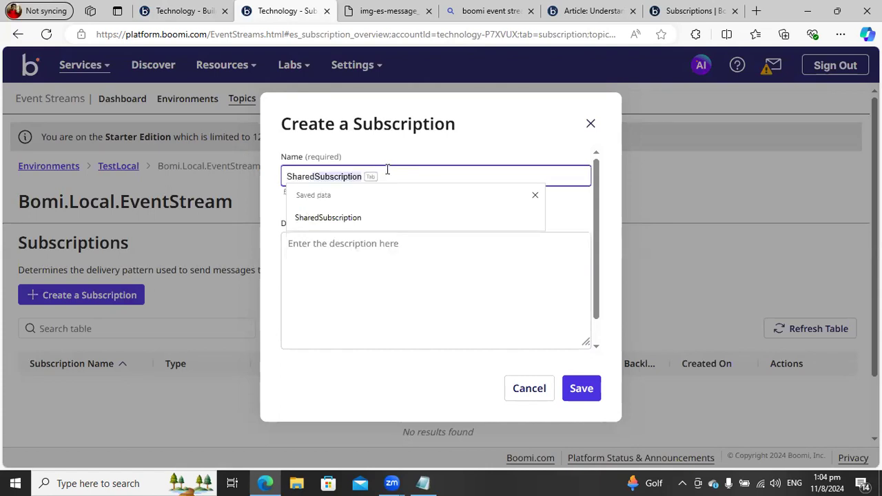
text(Sy)
key(BackSpace)
text(ub)
key(BackSpace)
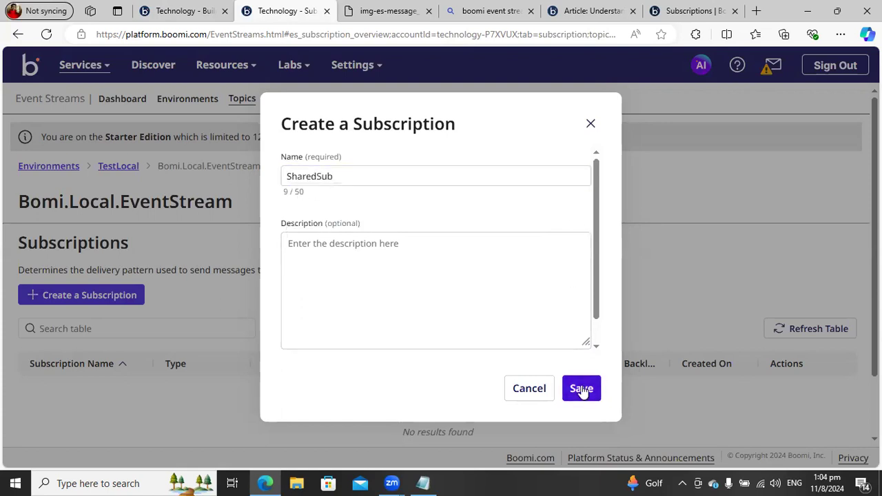
click(586, 389)
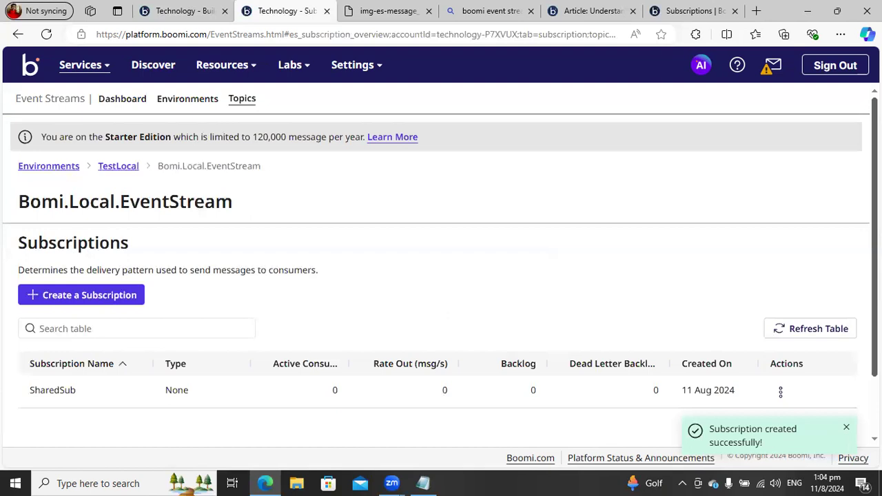
scroll(447, 132, down, 2)
Rerun the PRODUCE process test on the DESKTOP-NHFHLG3 atom with SharedSub in place
click(190, 10)
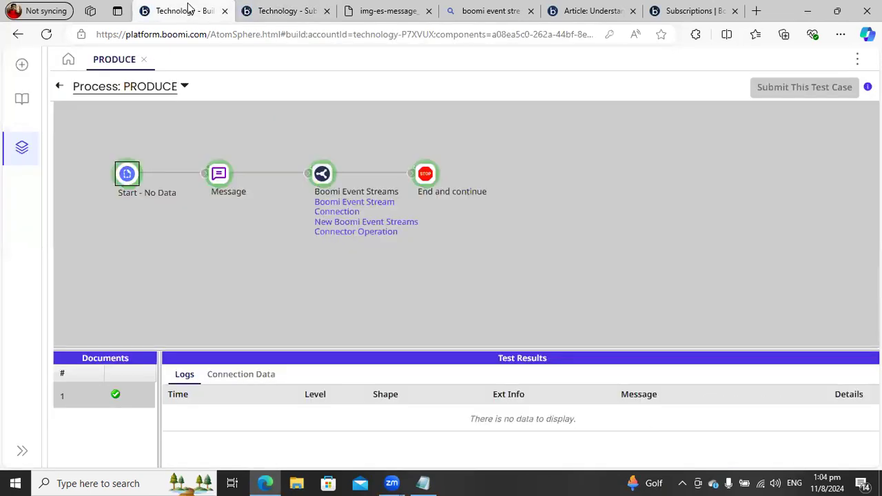
click(58, 86)
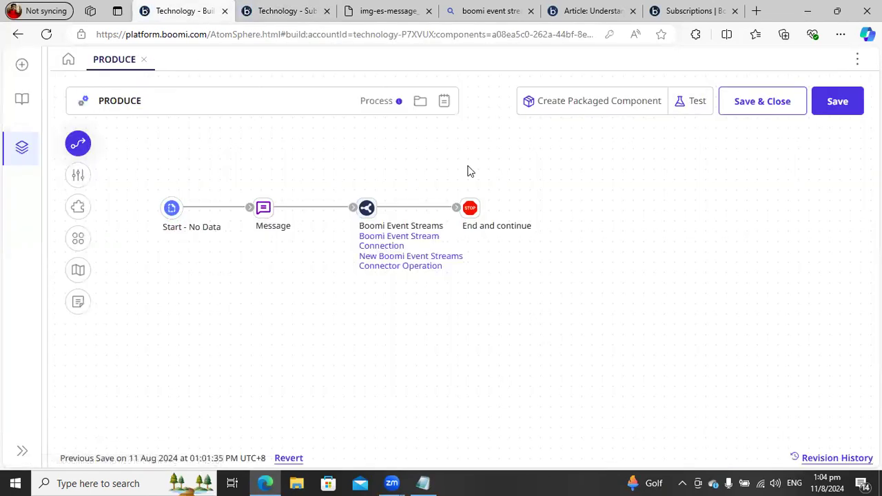
click(693, 107)
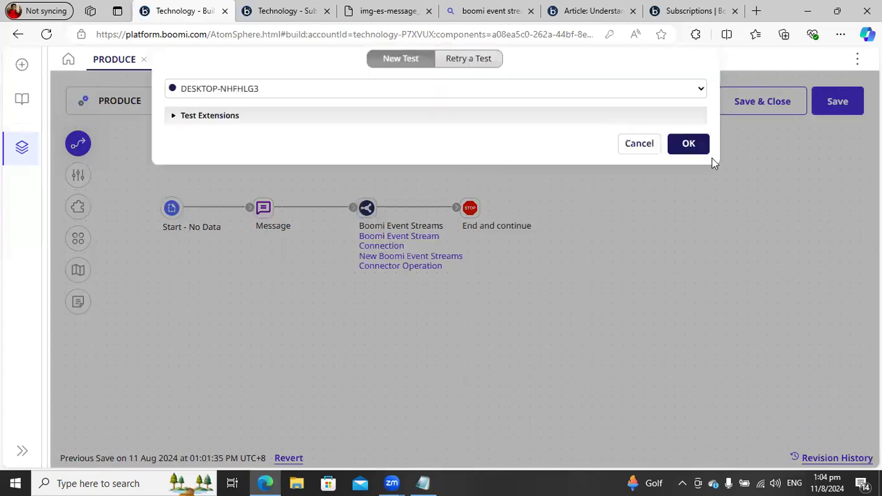
click(690, 148)
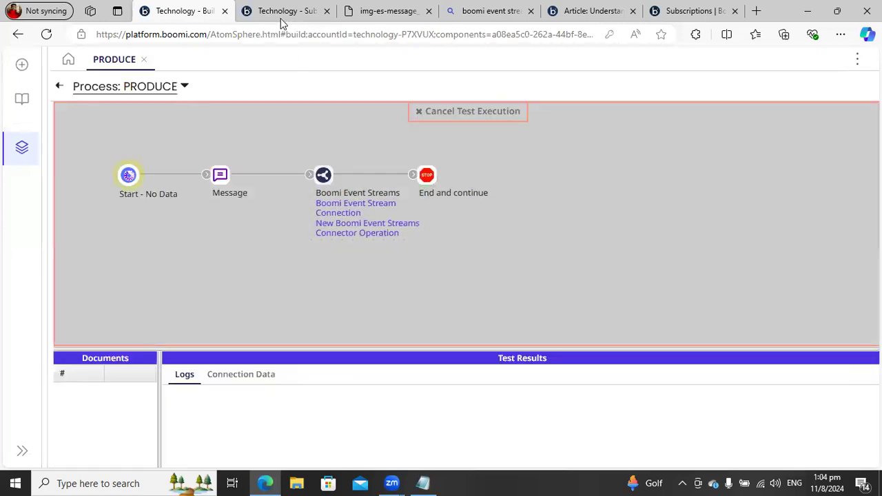
Create a second subscription named Subscriber2 for the Bomi.Local.EventStream topic
click(279, 17)
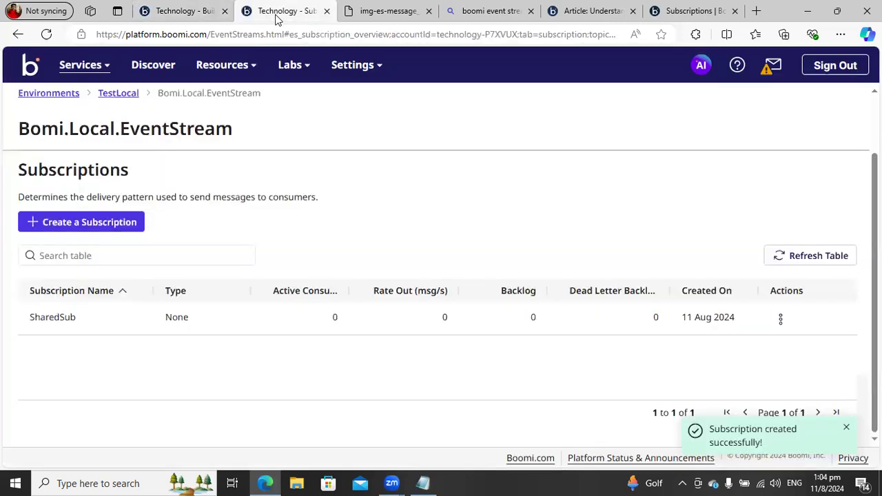
click(109, 226)
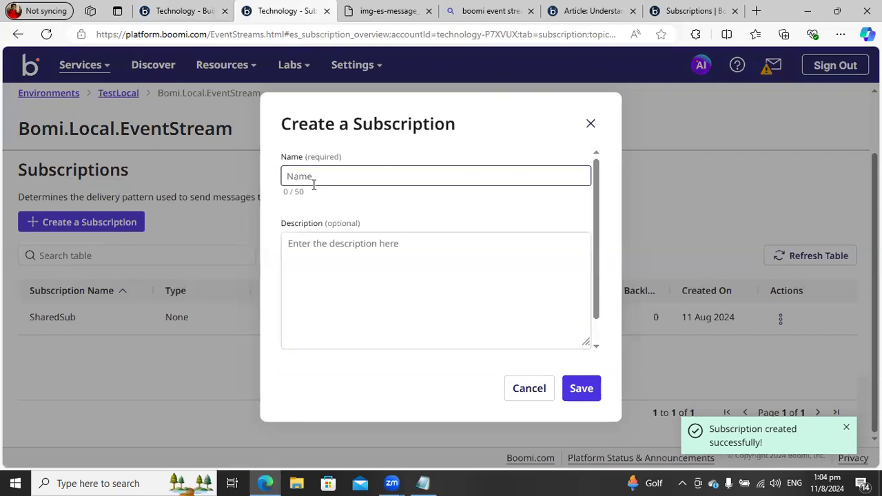
click(314, 177)
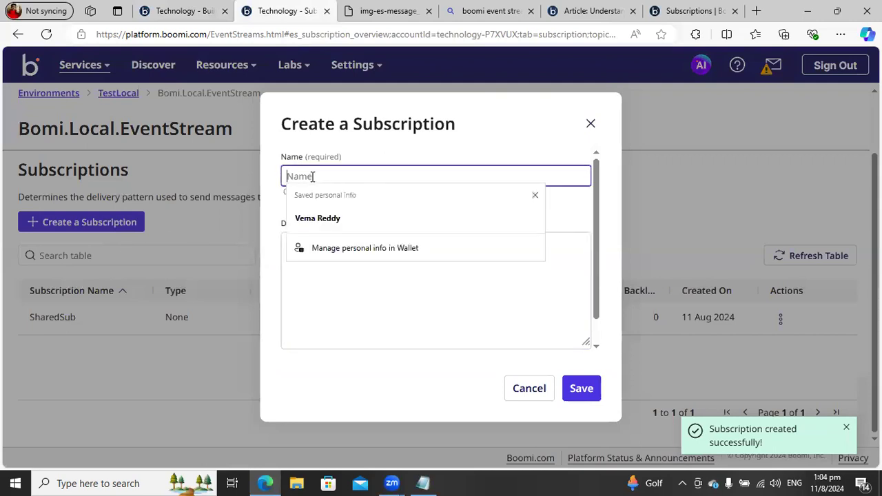
text(Sub)
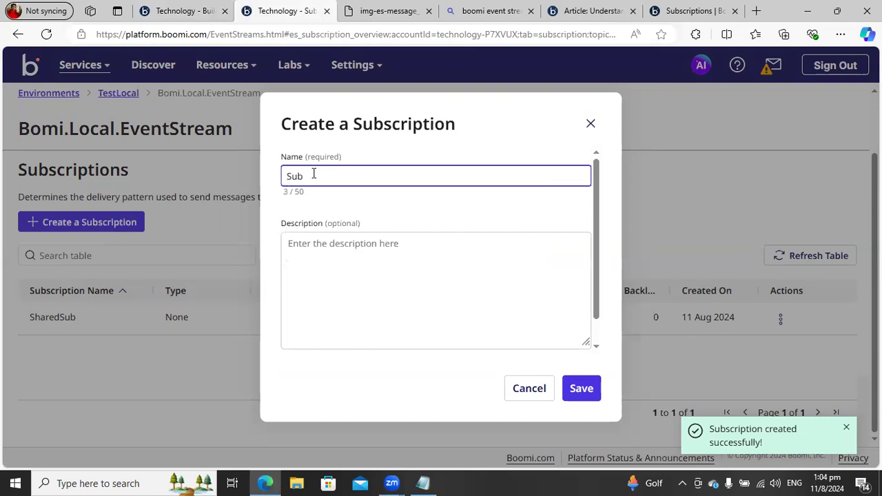
text(scriber)
click(579, 386)
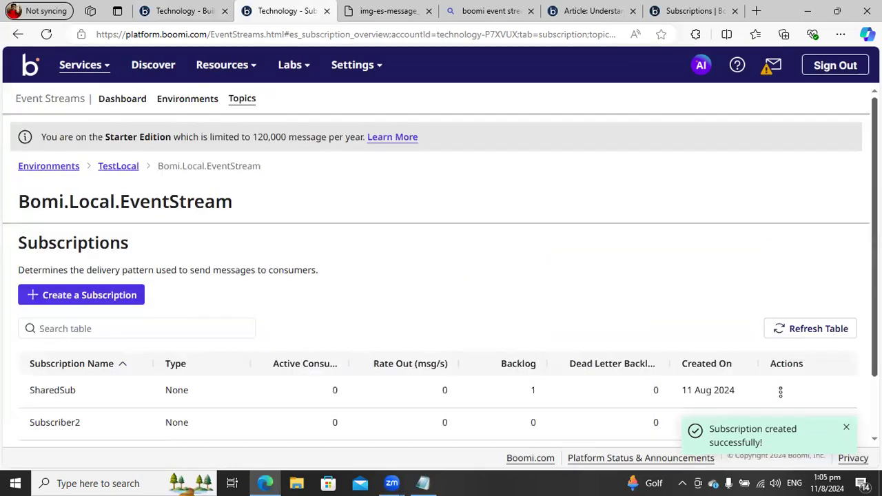
scroll(441, 276, down, 2)
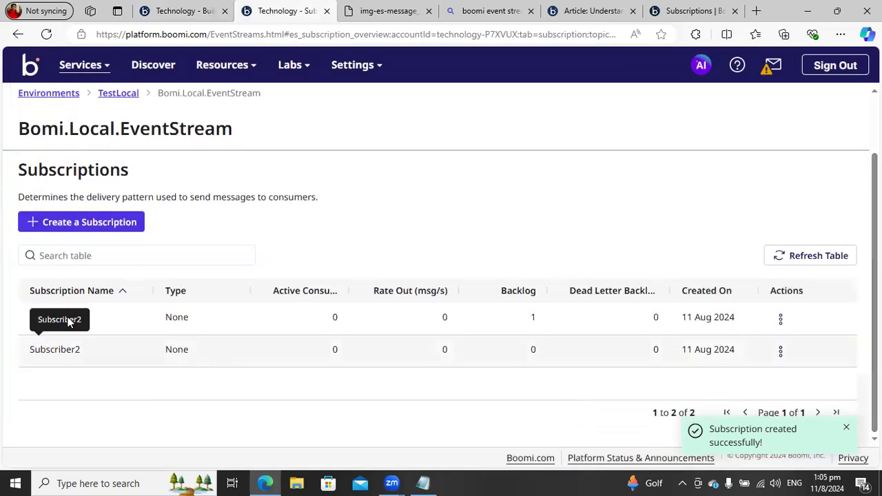
Retry the previous PRODUCE process test with both SharedSub and Subscriber2 in place on the topic
click(183, 16)
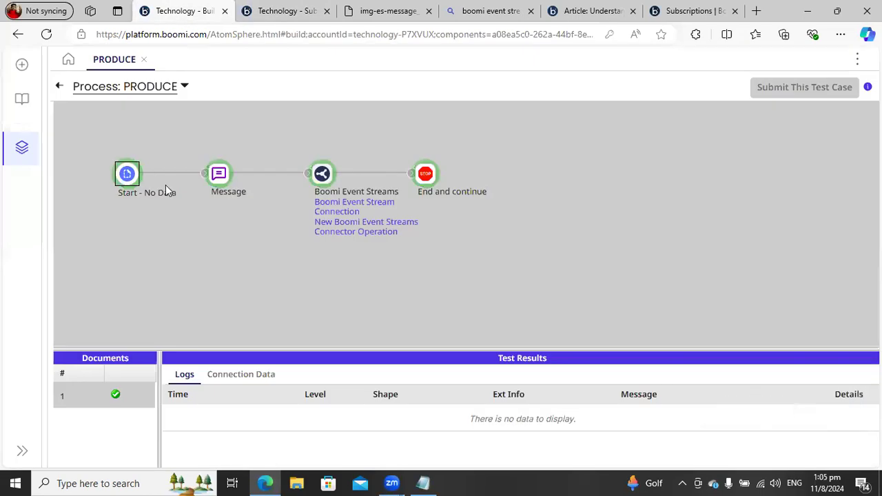
click(282, 13)
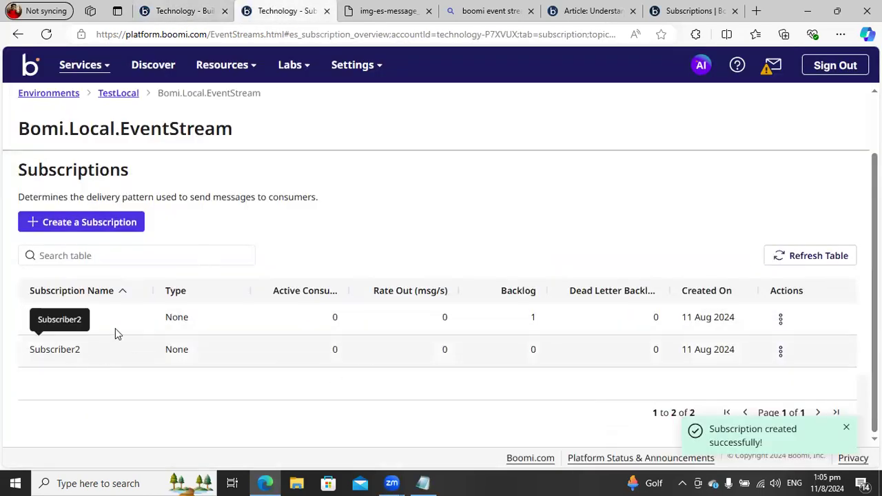
click(79, 353)
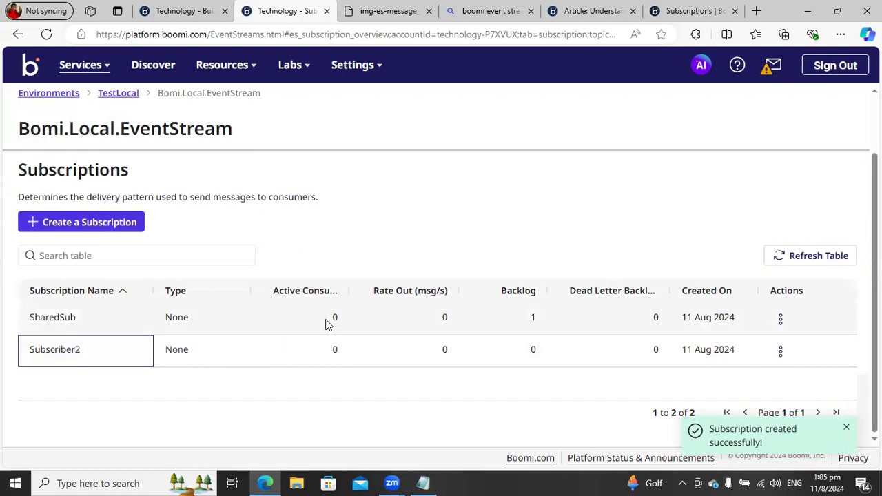
click(33, 322)
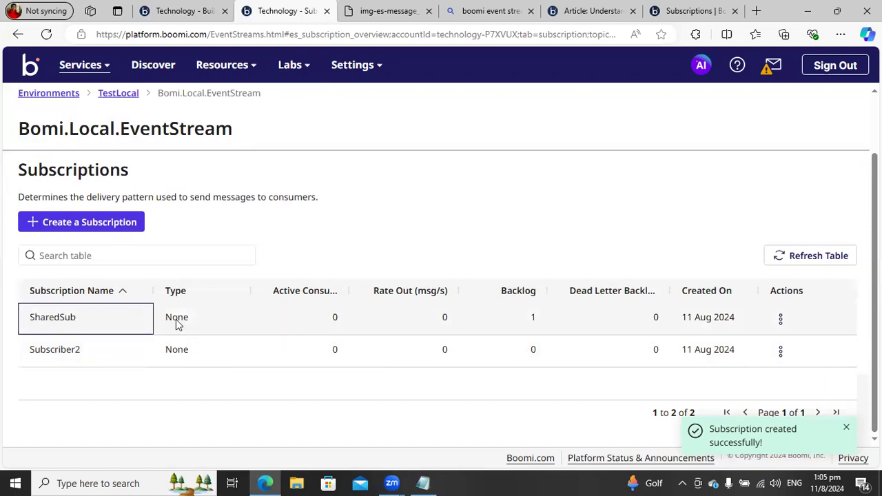
click(192, 18)
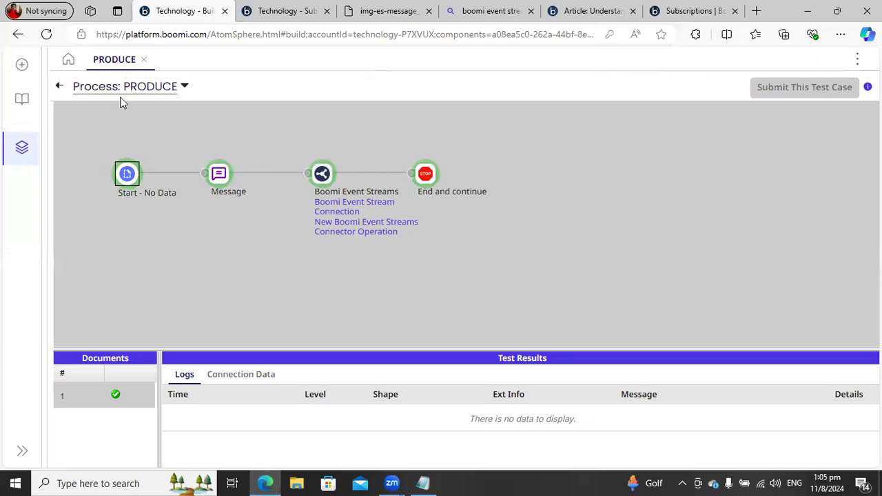
click(183, 87)
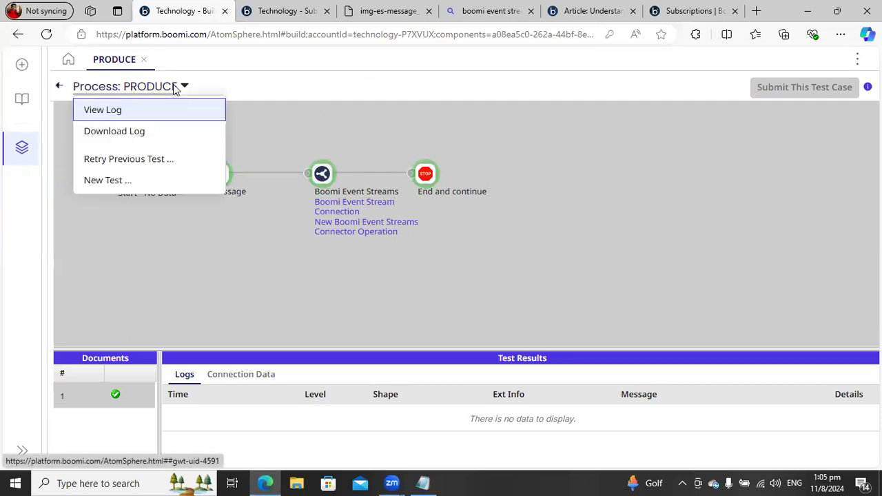
click(105, 159)
click(686, 176)
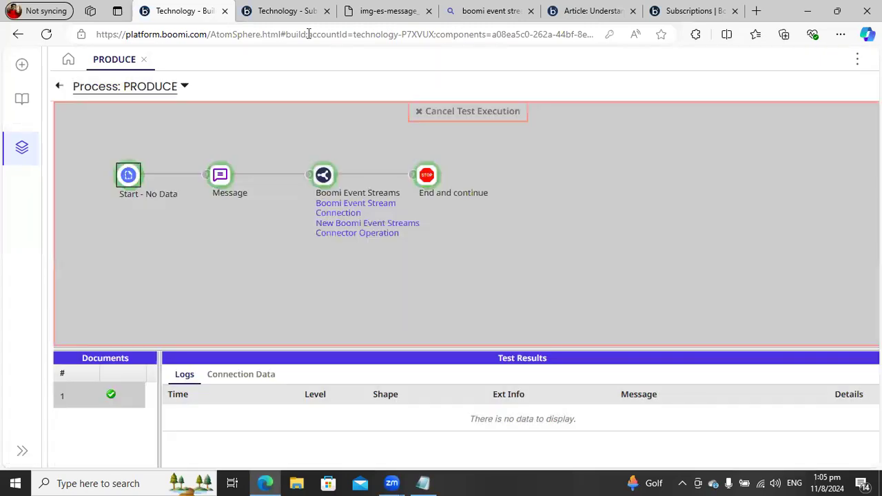
Reload the Bomi.Local.EventStream subscriptions page and compare the backlogs of SharedSub and Subscriber2
click(277, 17)
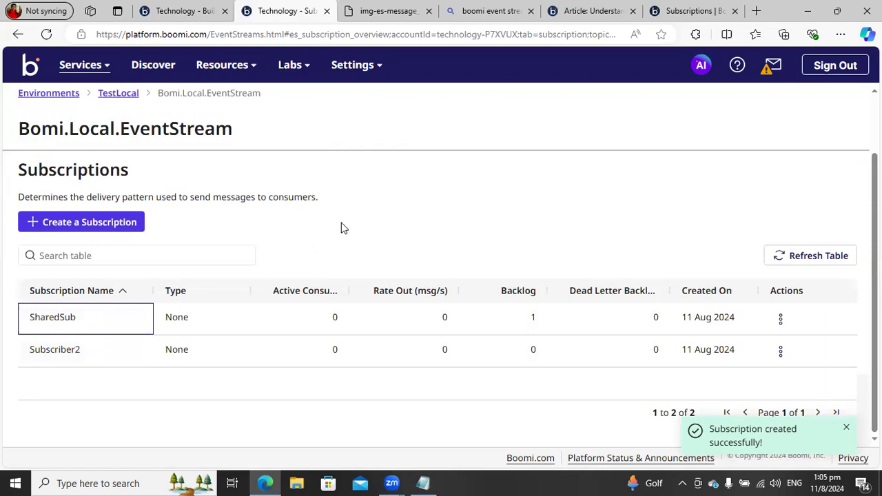
click(46, 39)
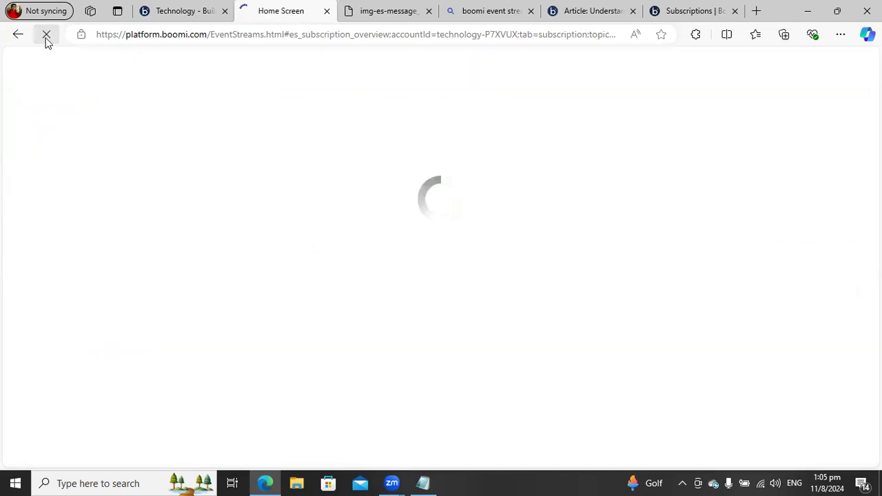
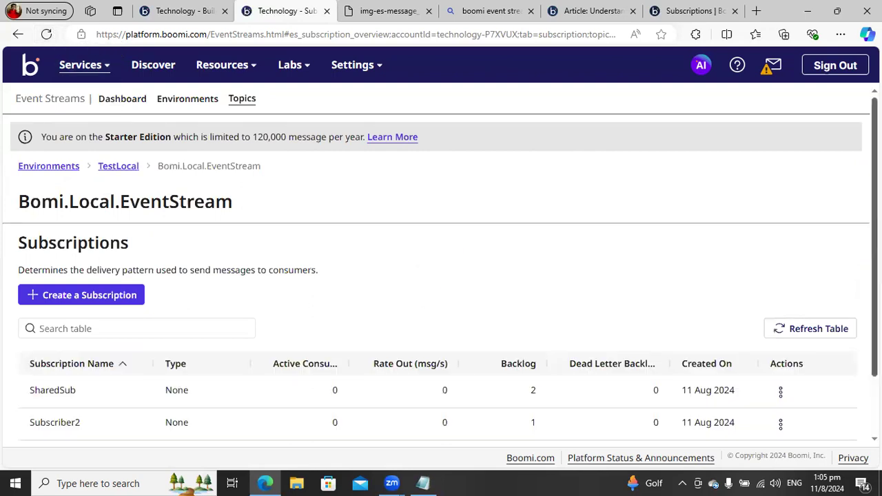
drag(875, 233, 875, 252)
scroll(532, 372, down, 1)
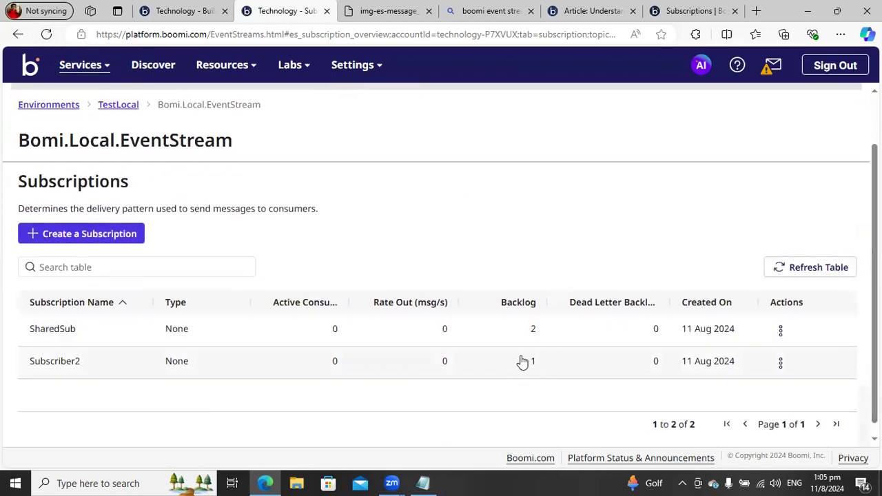
View Subscriber2's backlog messages and inspect the metadata and payload of the message published to it
click(779, 365)
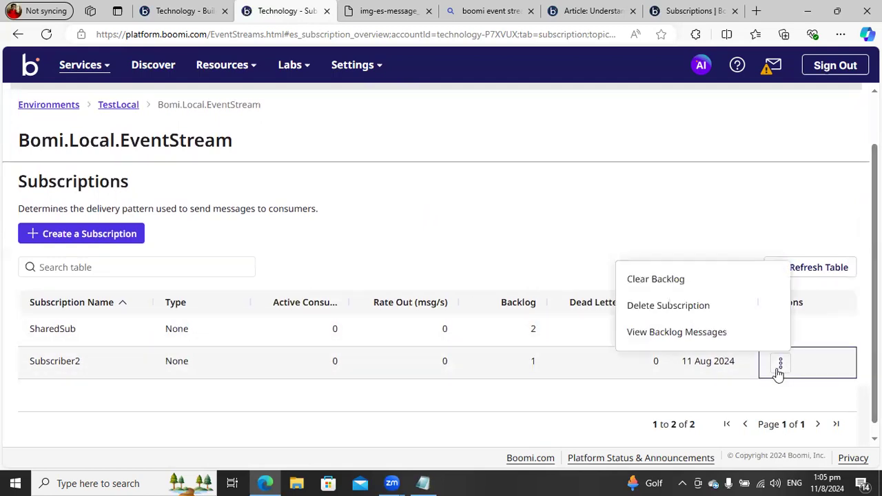
click(673, 334)
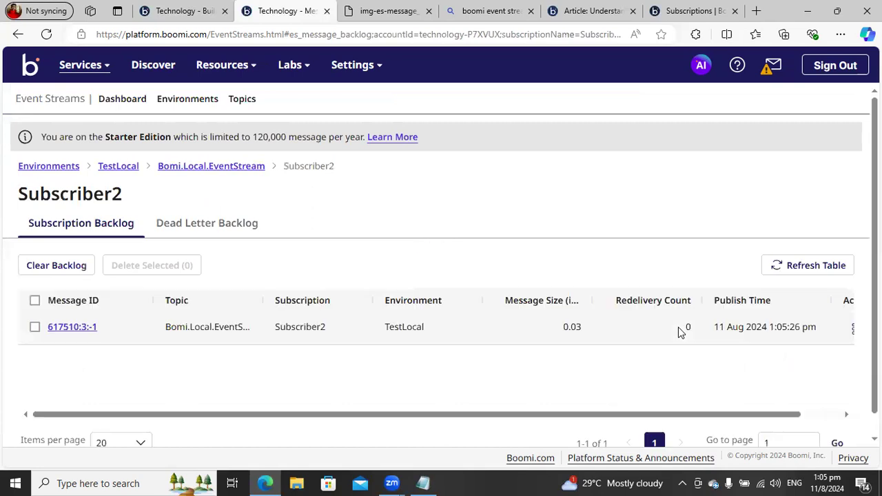
click(62, 331)
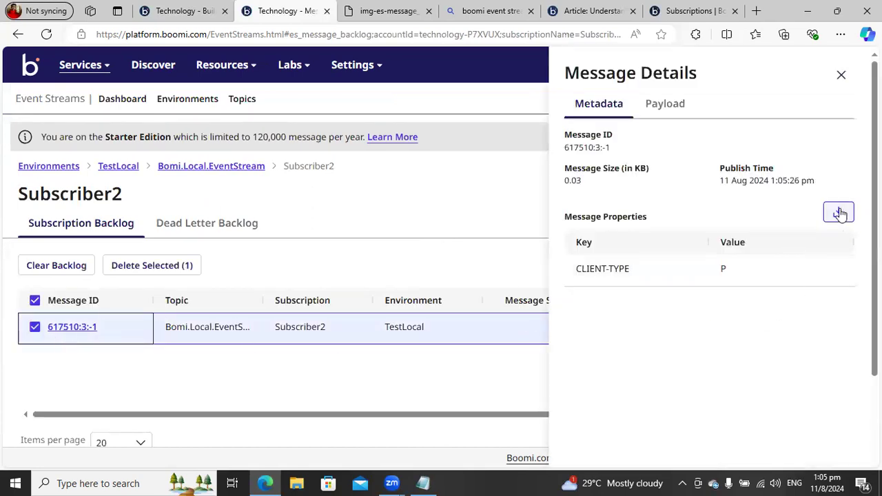
click(656, 107)
click(600, 104)
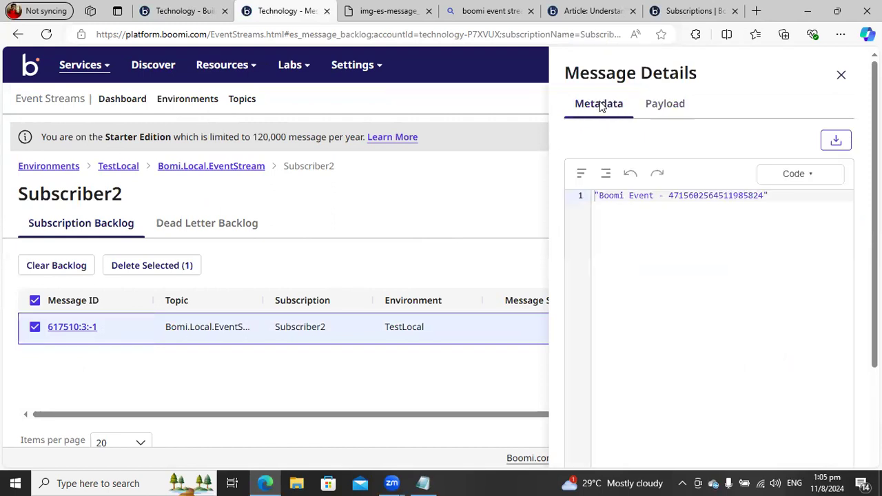
click(596, 276)
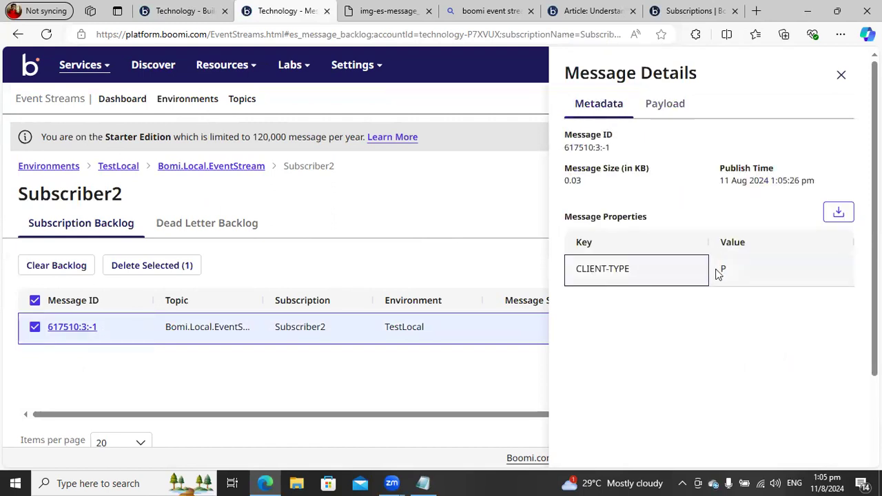
click(662, 105)
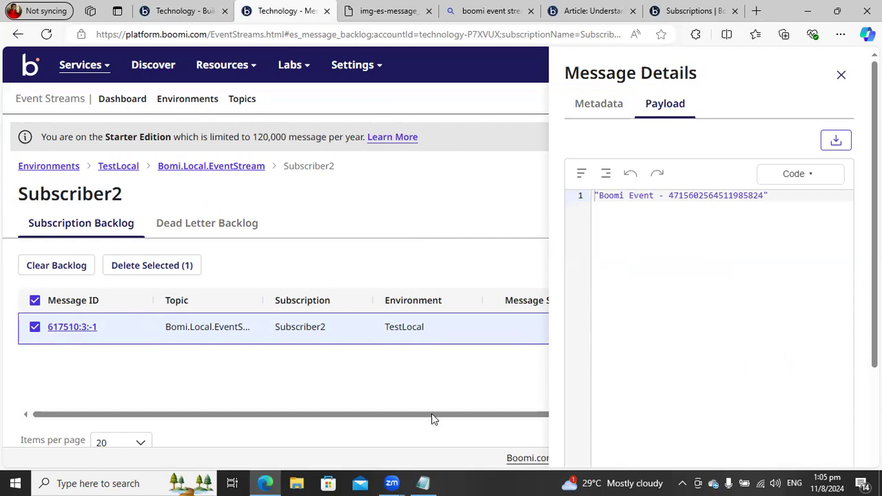
click(842, 75)
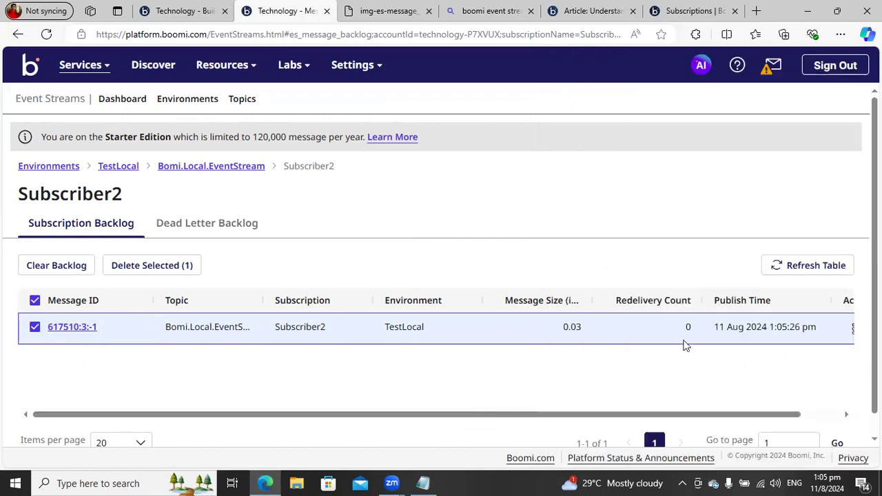
Examine which actions are available for the message in Subscriber2's backlog
drag(655, 415, 778, 416)
click(811, 331)
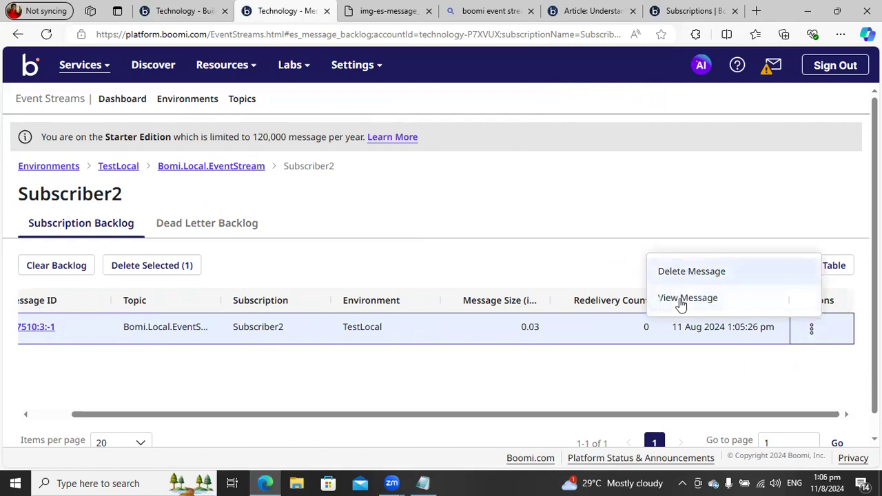
click(529, 236)
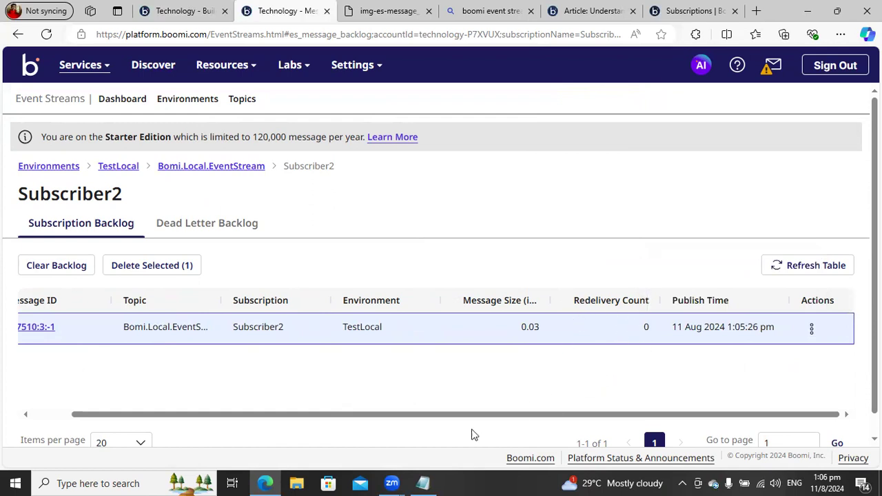
drag(472, 418, 290, 419)
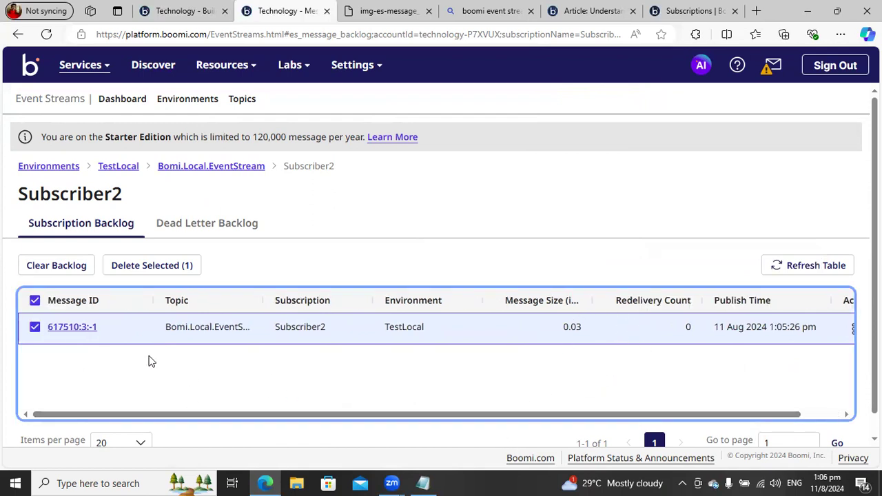
click(369, 22)
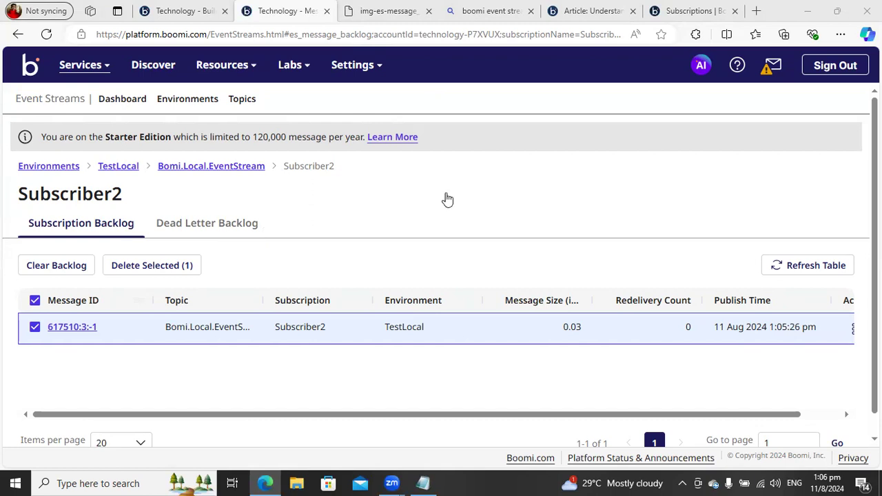
Open the CONSUMER A process from the EVENT_STREAM folder and inspect its Boomi Event Stream Connection
click(172, 11)
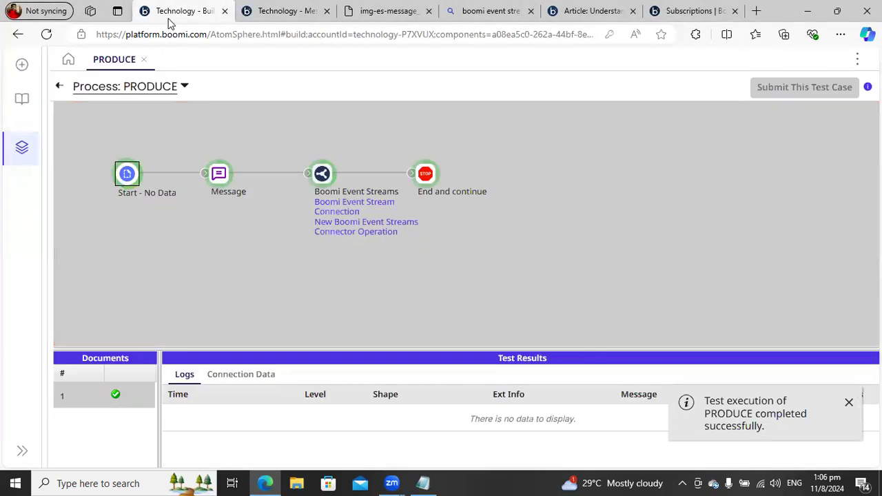
click(60, 88)
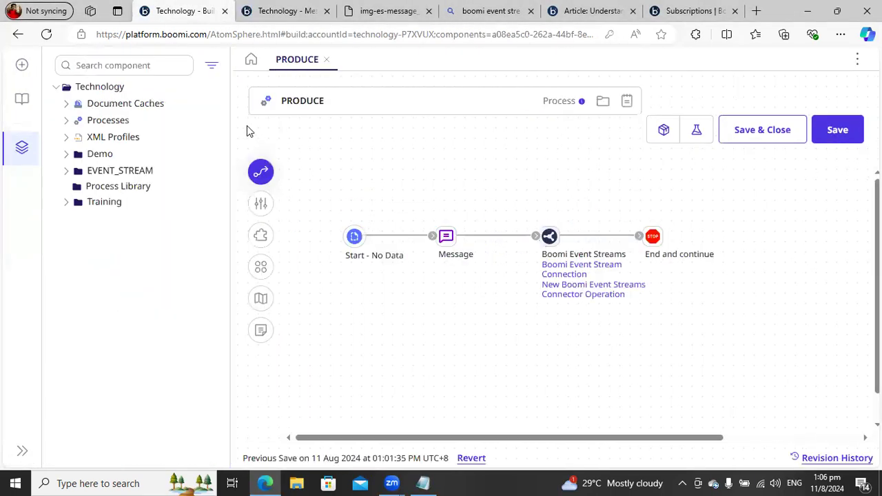
click(66, 171)
click(76, 204)
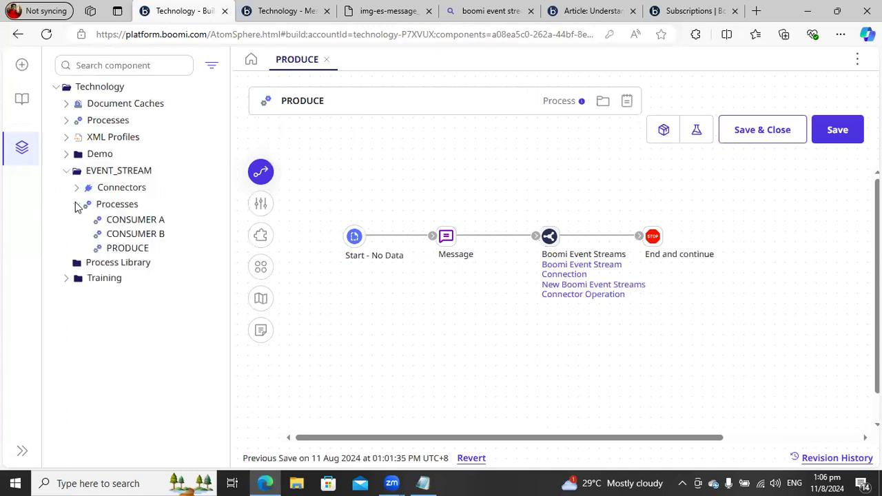
click(142, 221)
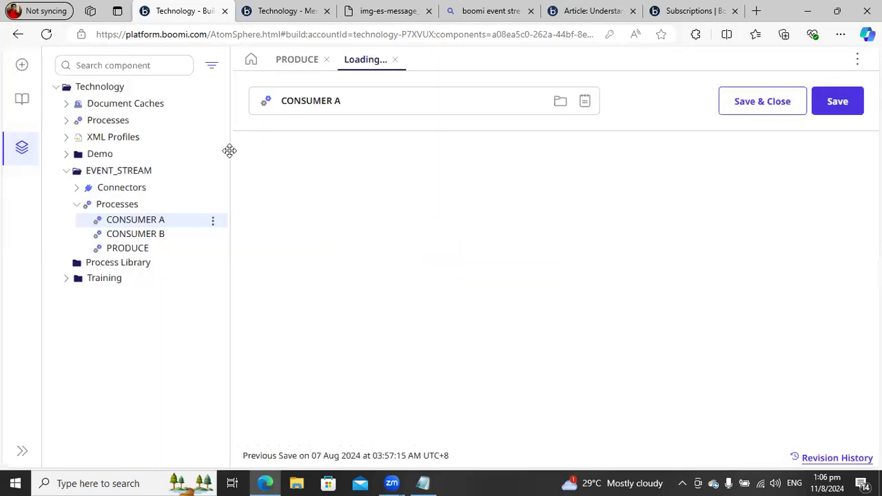
drag(227, 135, 197, 134)
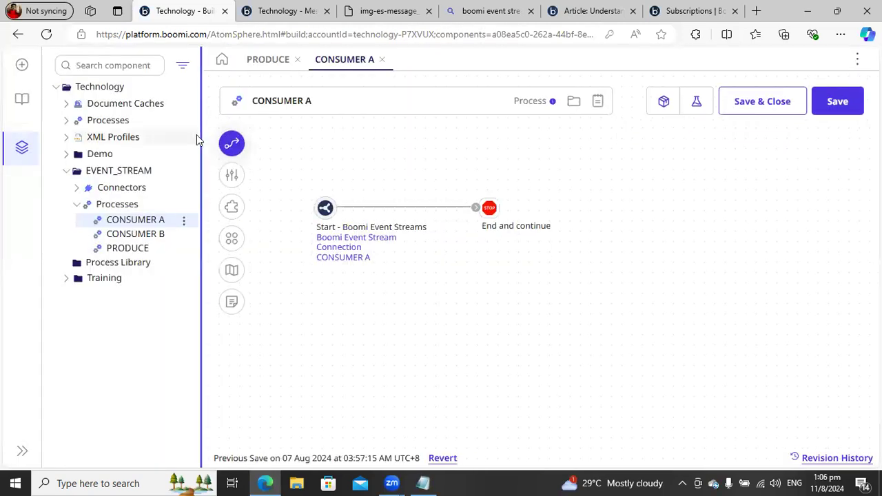
click(337, 246)
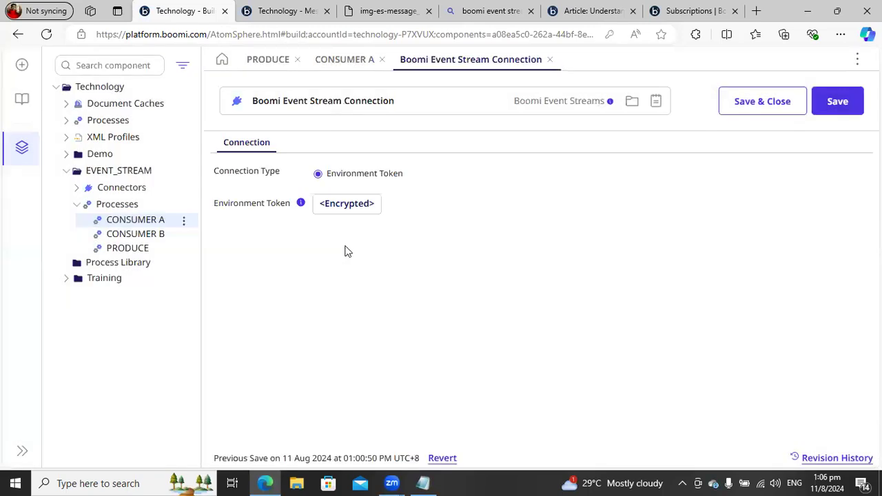
click(549, 60)
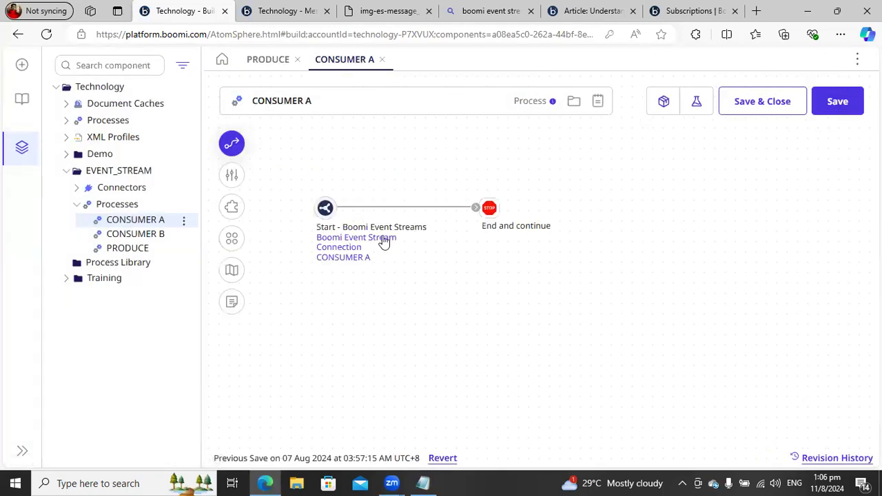
Check the Boomi Event Stream Connection's token setting, close it, and open the CONSUMER A operation
click(340, 251)
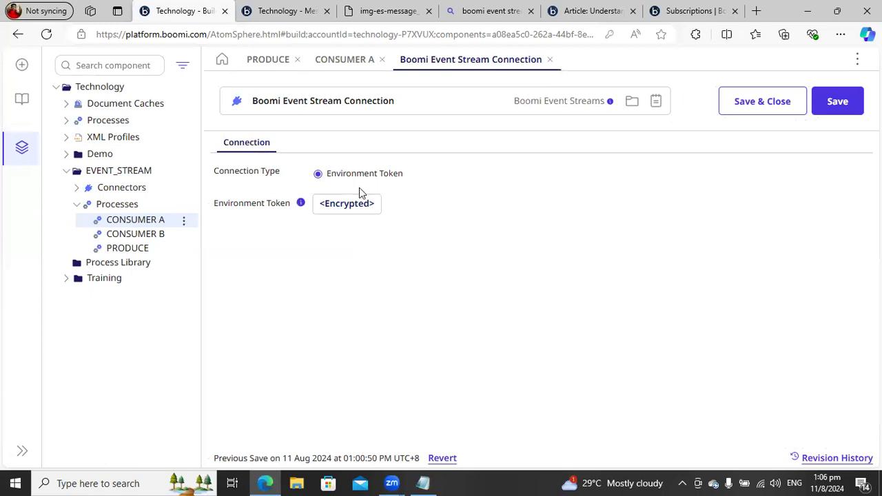
click(550, 59)
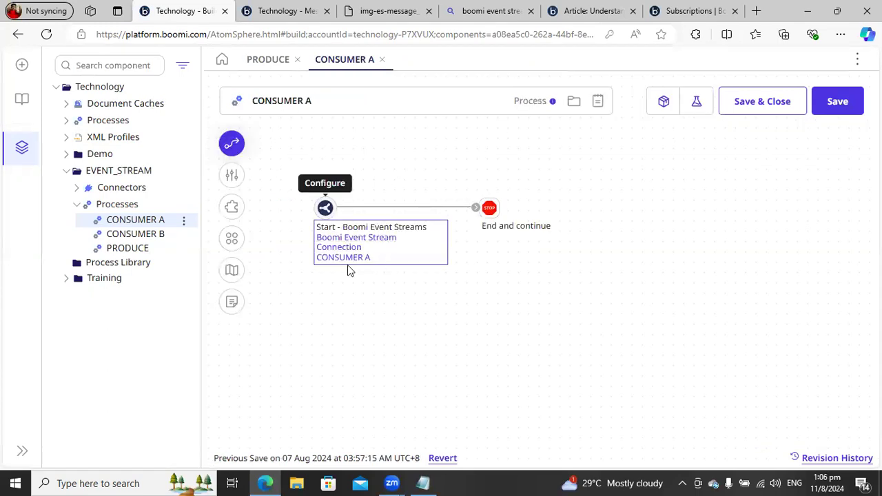
click(342, 262)
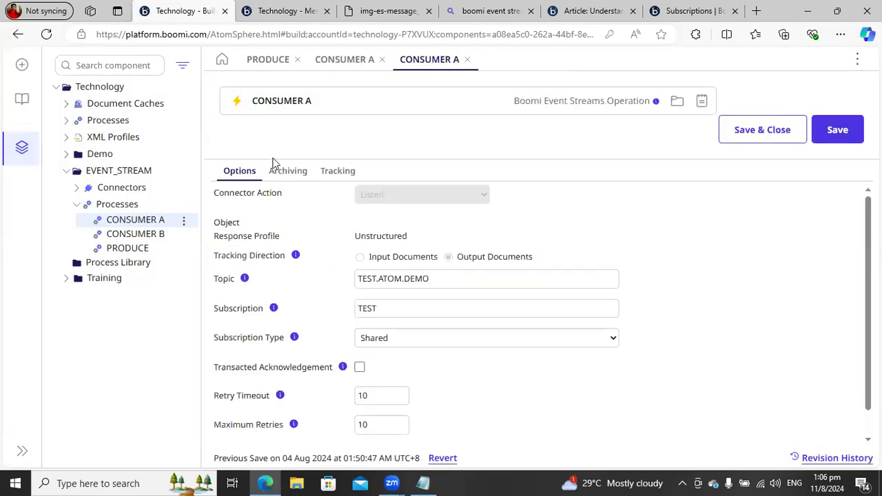
Set the CONSUMER A operation's topic to Bomi.Local.EventStream, copying the name from its Event Streams topic page
click(347, 278)
key(ctrl+a)
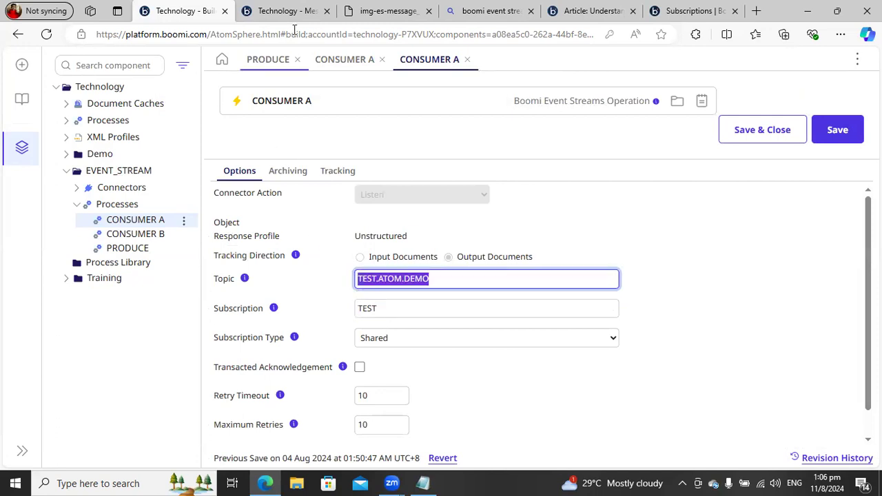
click(286, 10)
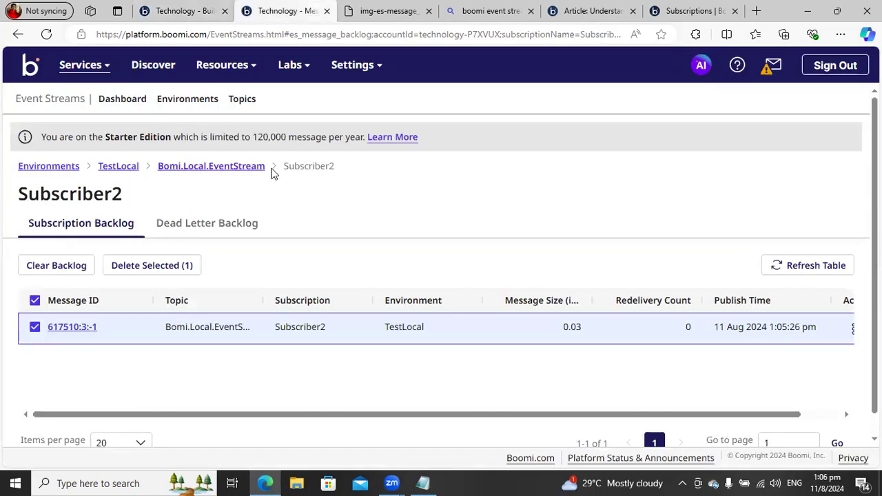
click(215, 170)
drag(20, 205, 225, 204)
click(255, 214)
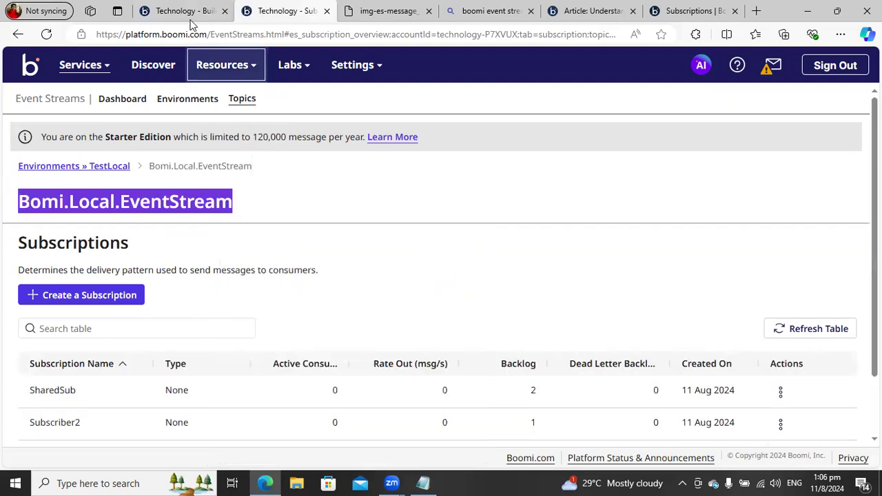
click(183, 10)
key(ctrl+v)
click(433, 310)
Try to copy the Subscriber2 name from the Bomi.Local.EventStream subscriptions table
click(274, 308)
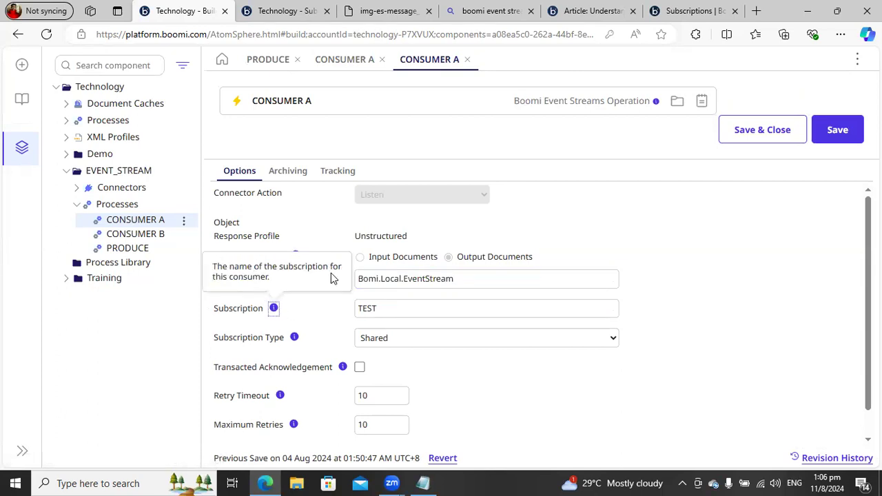
click(275, 19)
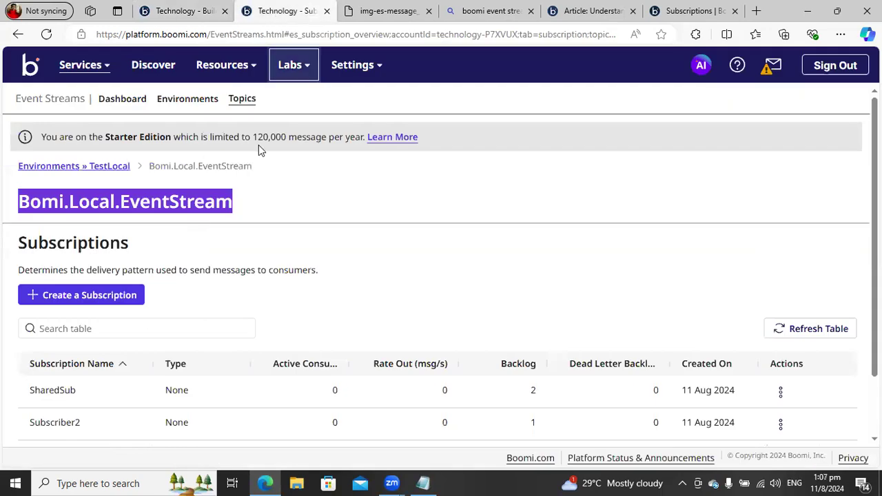
click(59, 424)
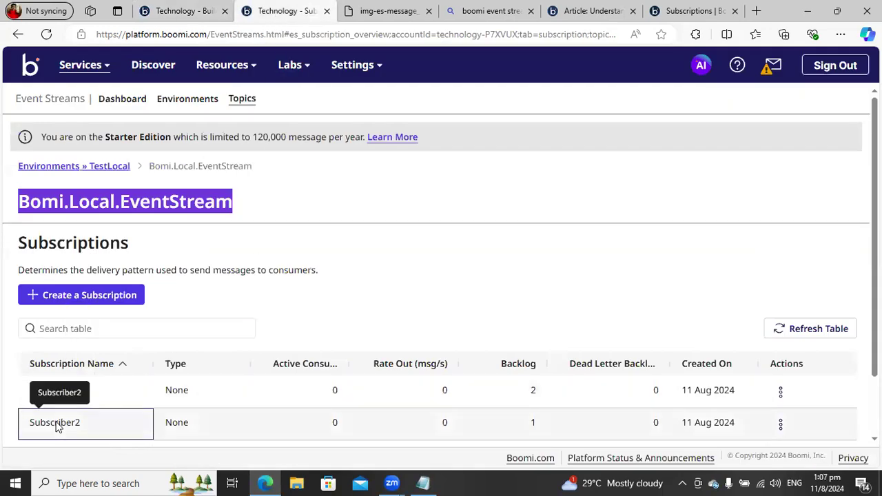
click(57, 427)
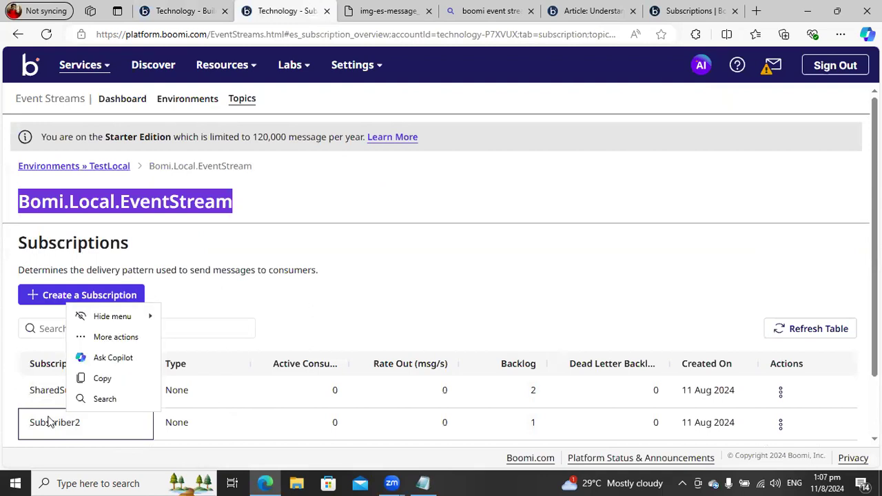
click(78, 426)
right_click(73, 421)
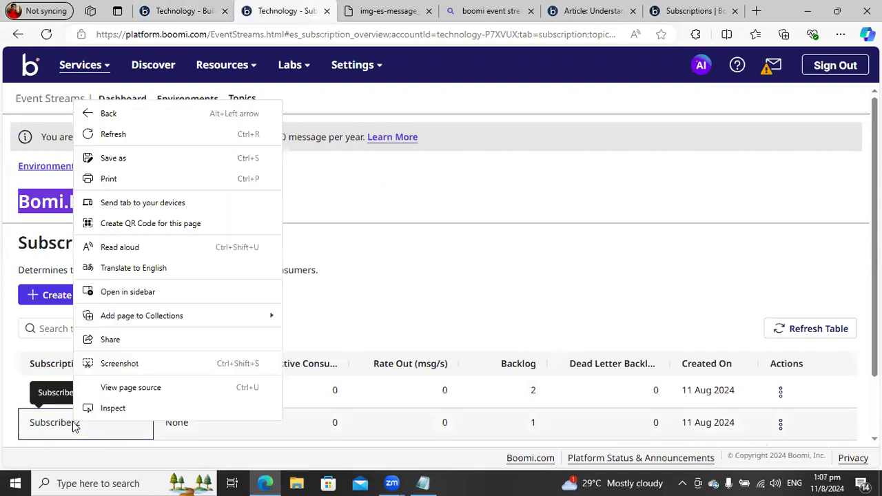
click(72, 463)
click(55, 424)
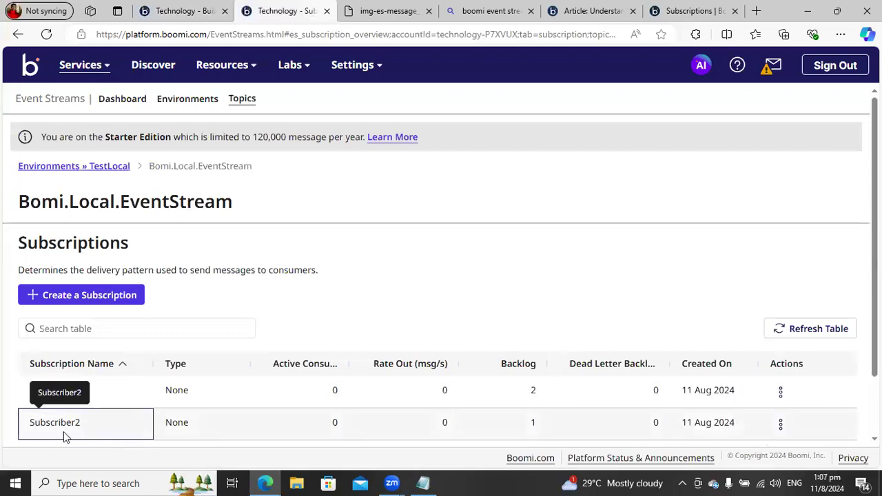
click(780, 426)
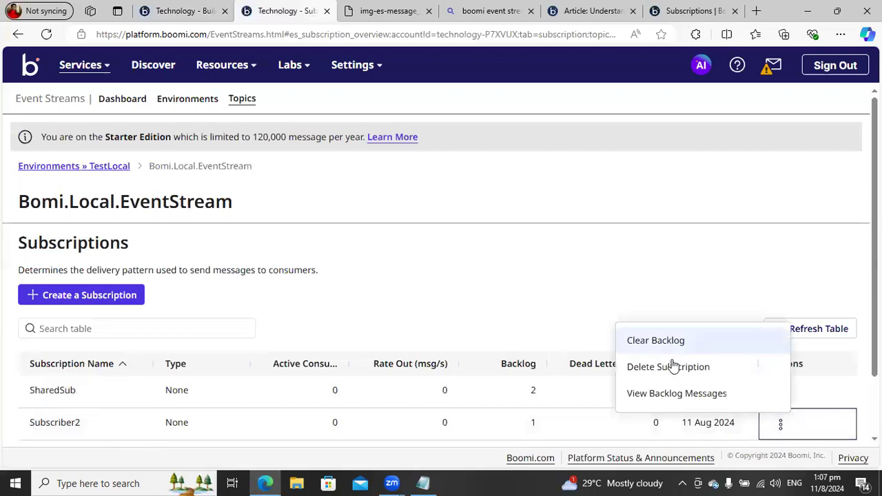
click(175, 429)
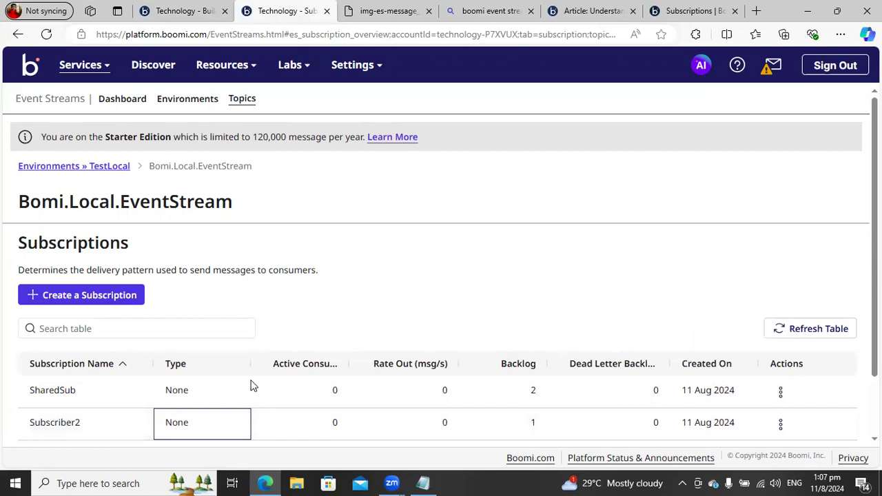
click(31, 424)
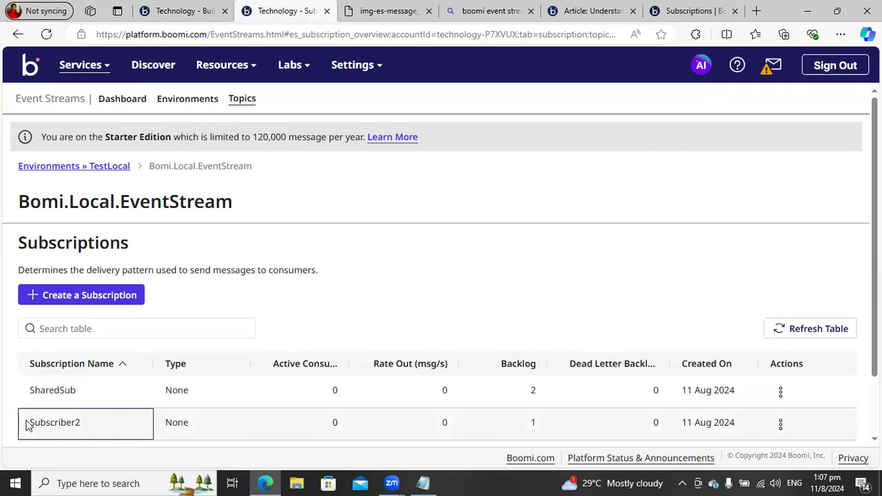
Find Subscriber2 on the subscriptions page with the browser's page search and copy the search term
key(ctrl+f)
text(s)
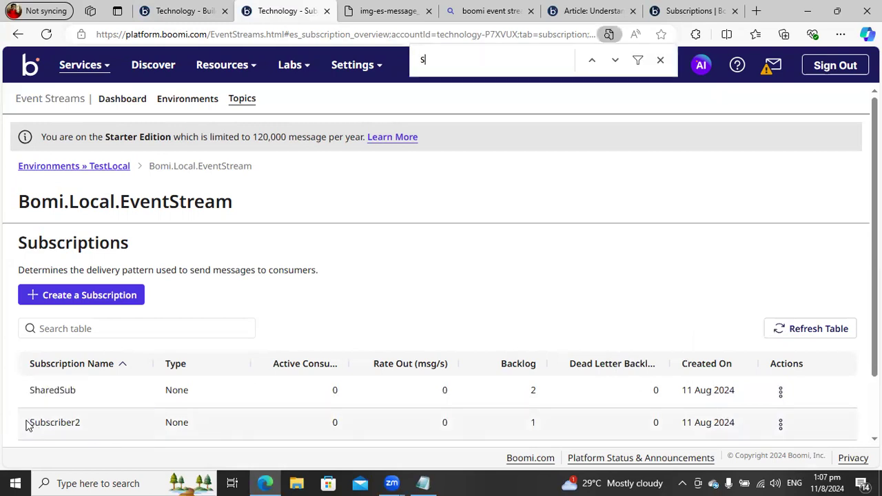
text(ubscri)
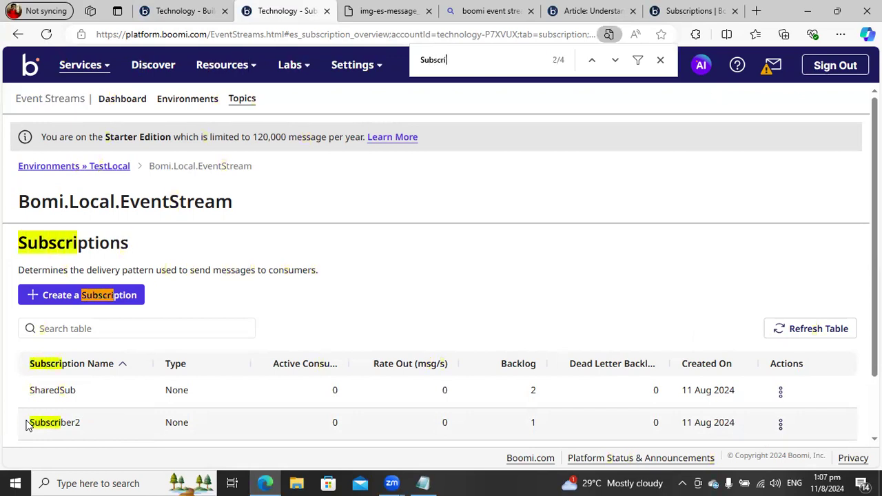
text(ber2)
key(ctrl+f)
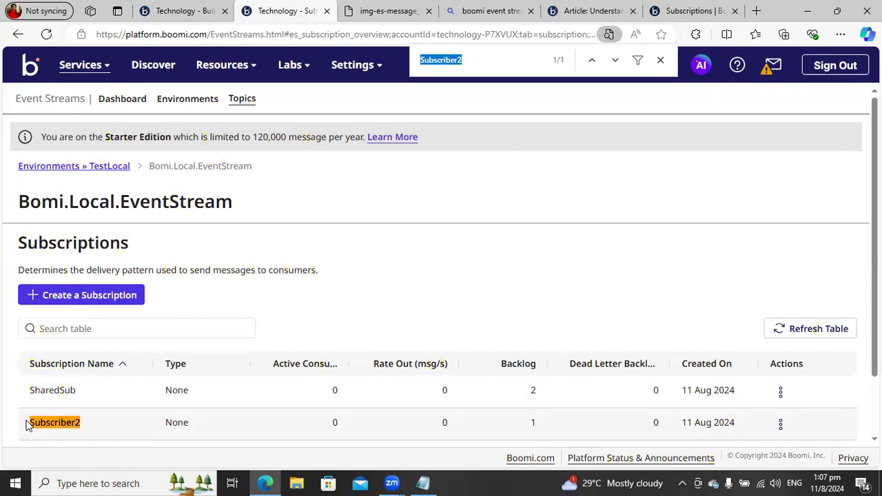
Set the CONSUMER A operation's subscription to Subscriber2, review the remaining options, and save and close it
click(177, 12)
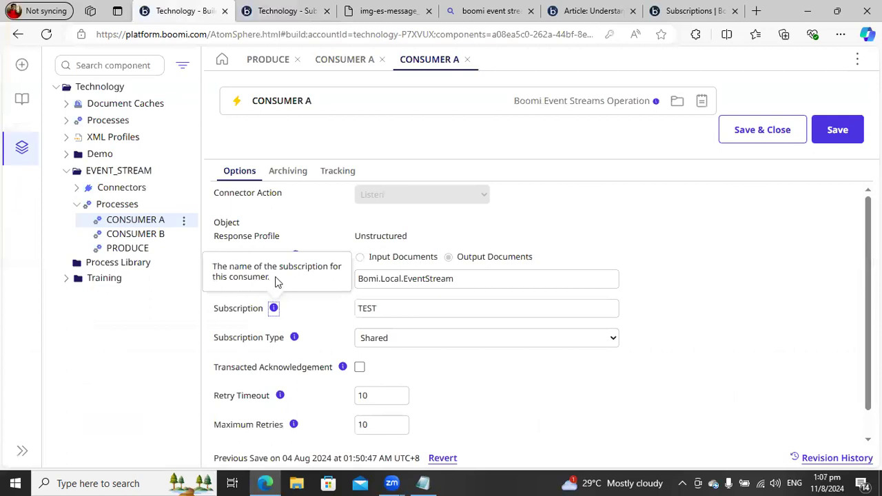
click(401, 308)
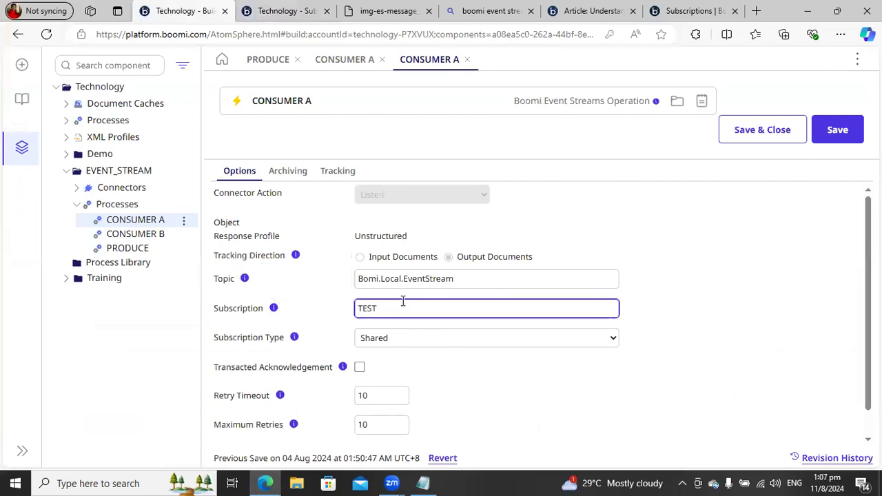
key(ctrl+a)
key(ctrl+v)
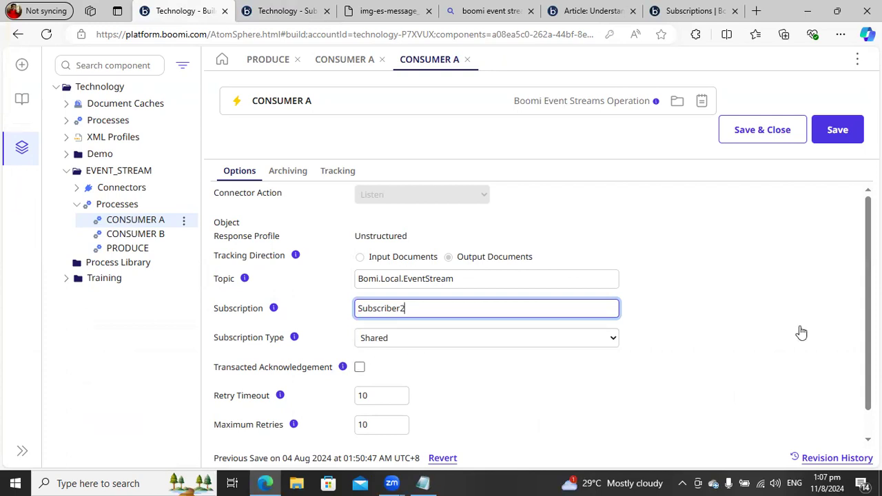
scroll(542, 314, down, 1)
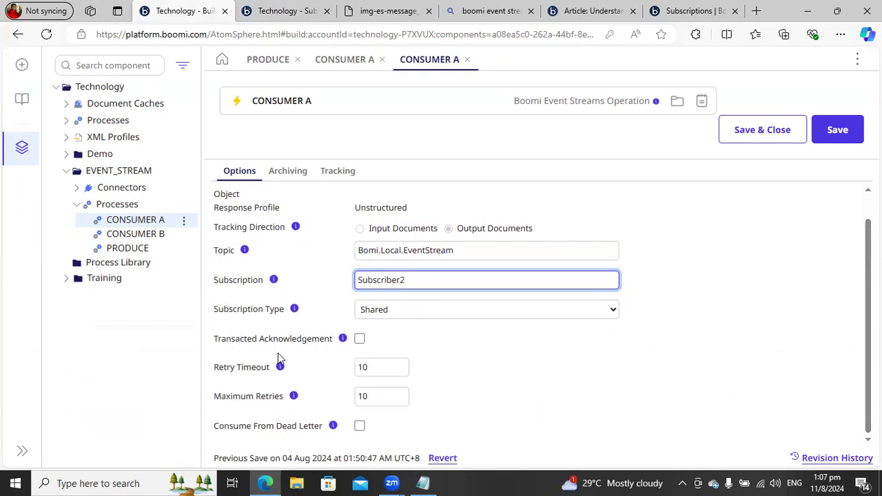
drag(232, 340, 321, 340)
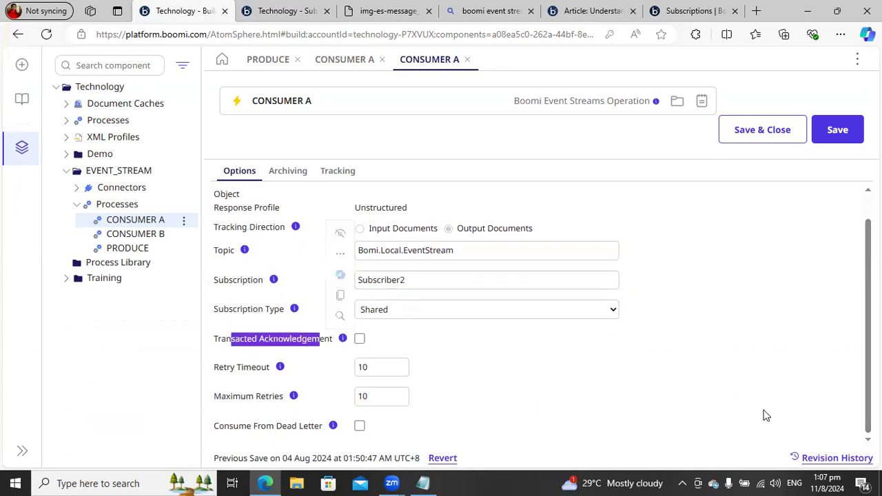
click(757, 132)
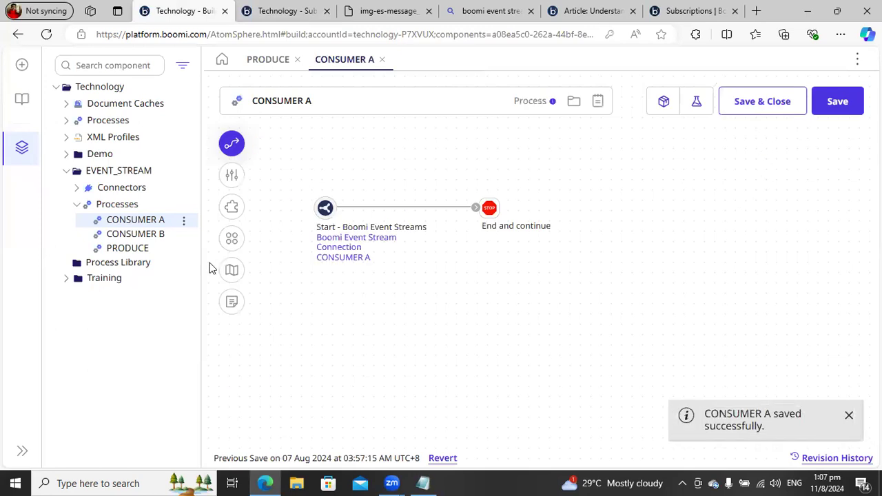
Open the operation of the CONSUMER B process and set its subscription to Subscriber2
click(131, 235)
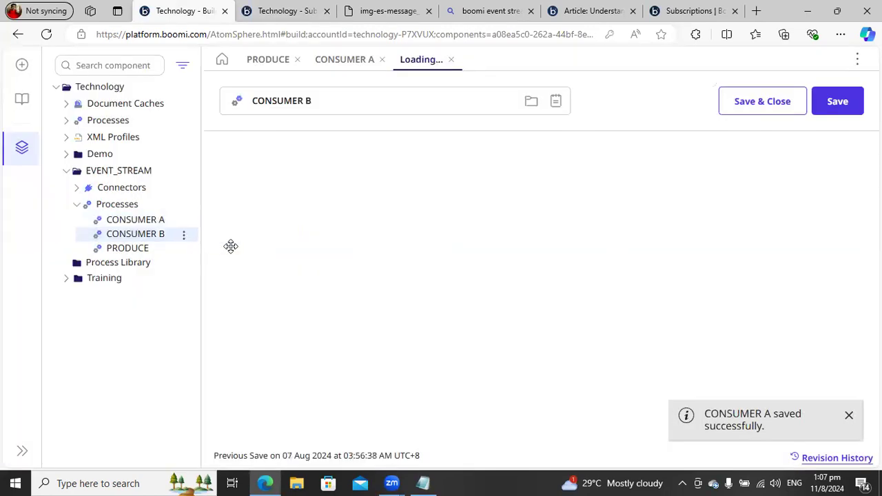
click(351, 258)
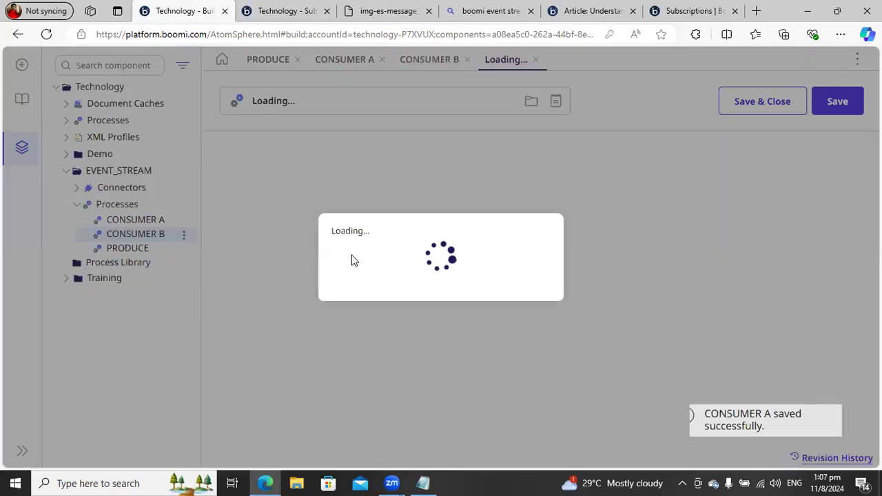
click(427, 311)
drag(427, 310, 345, 307)
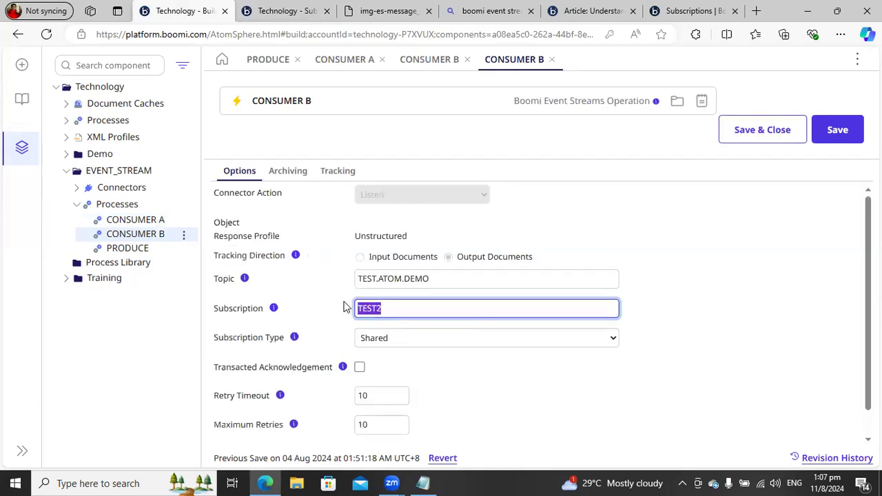
key(ctrl+v)
Set the CONSUMER B operation's topic to Bomi.Local.EventStream, copied from the topic page, and save and close the operation
click(277, 12)
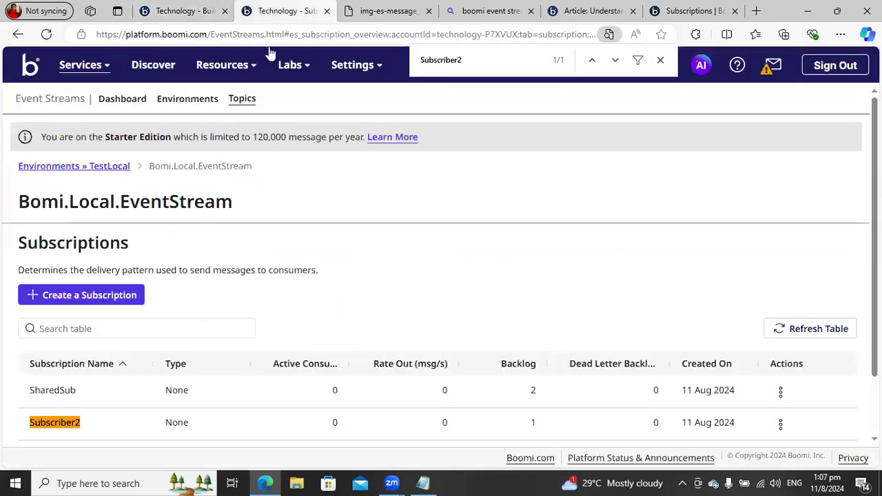
drag(20, 202, 215, 204)
key(ctrl+c)
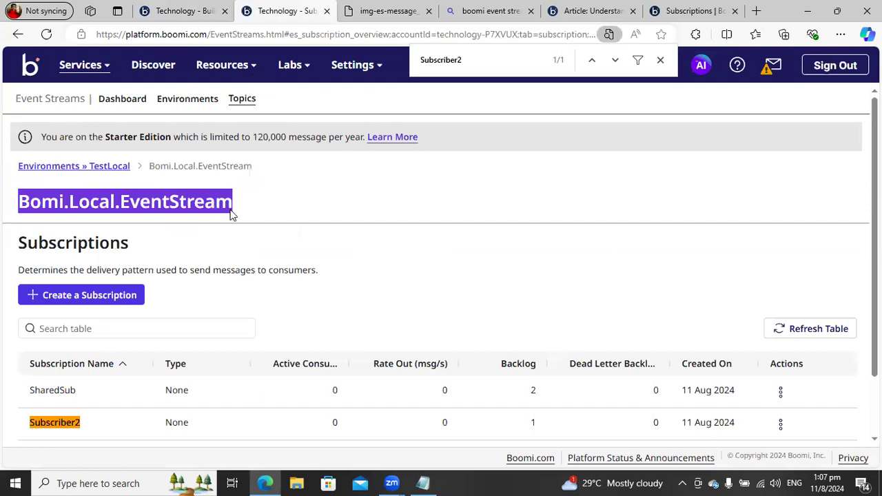
click(183, 11)
triple_click(451, 278)
key(ctrl+v)
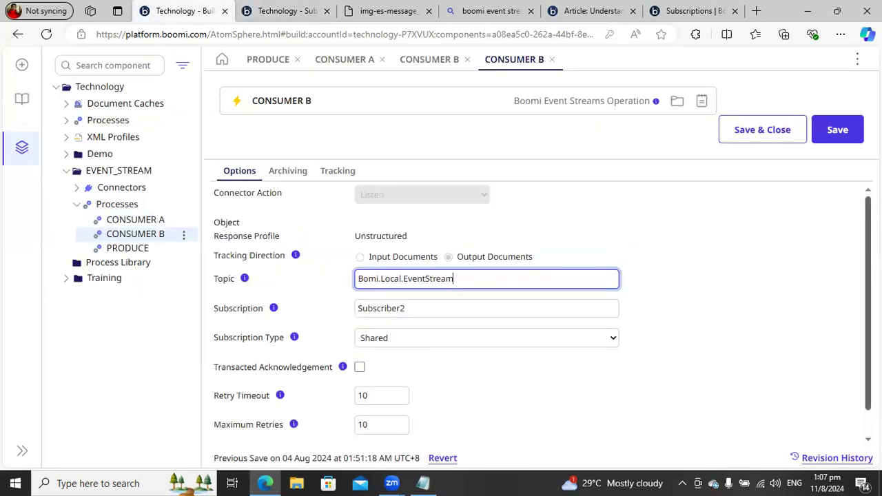
scroll(865, 228, down, 1)
click(768, 136)
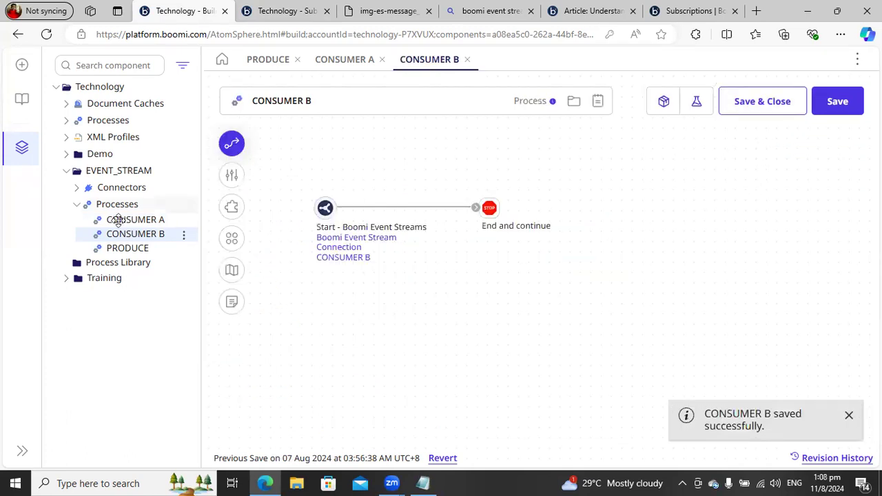
Exit the full-screen build view and go to the Packaged Components page and on to the deployments page
click(859, 59)
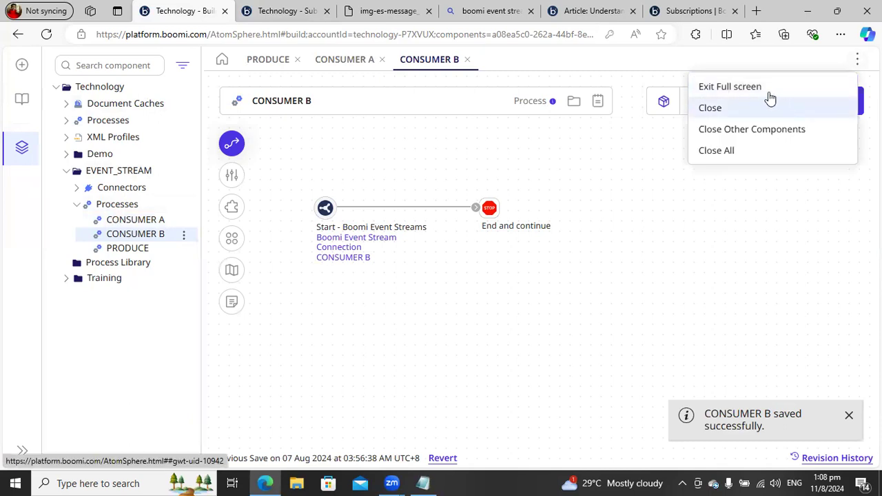
click(760, 88)
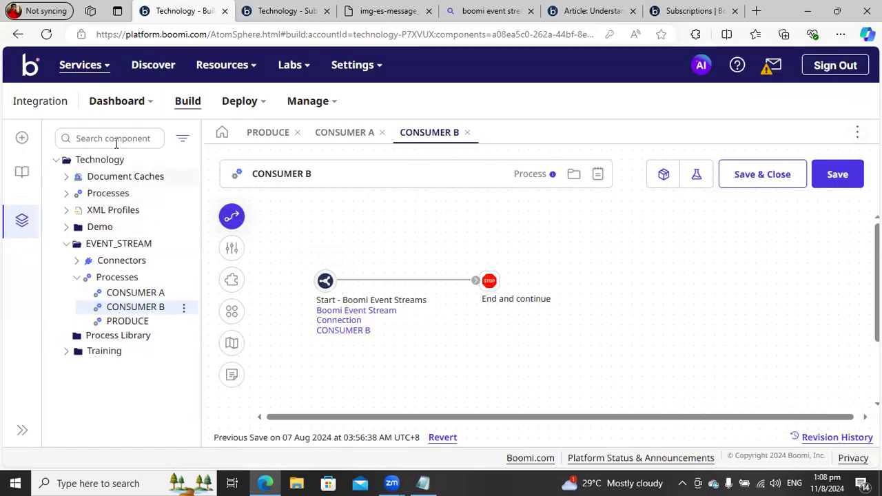
click(256, 104)
click(236, 138)
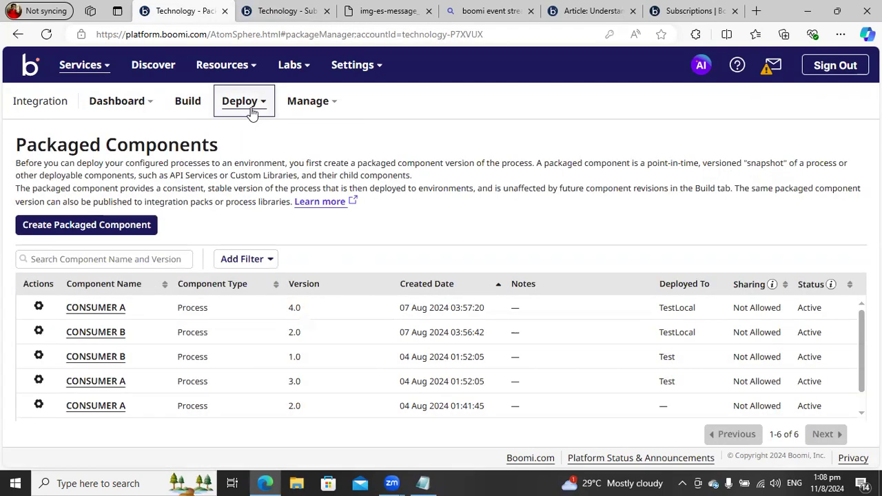
click(252, 112)
click(245, 157)
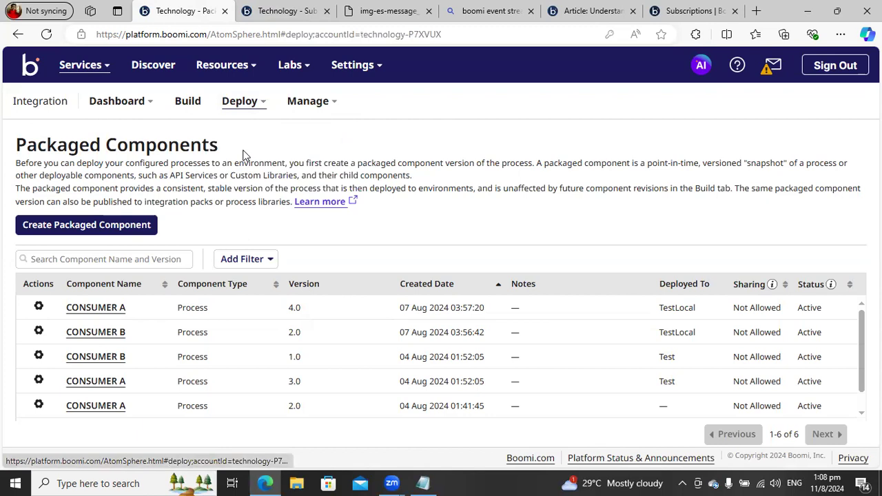
Create packaged components for CONSUMER A and CONSUMER B from the EVENT_STREAM folder, leaving the version blank and sharing not allowed
click(256, 103)
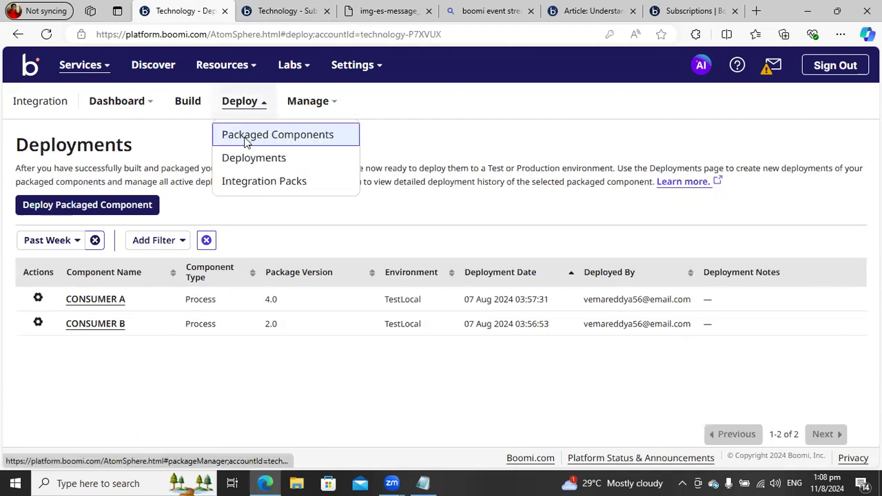
click(250, 133)
click(67, 228)
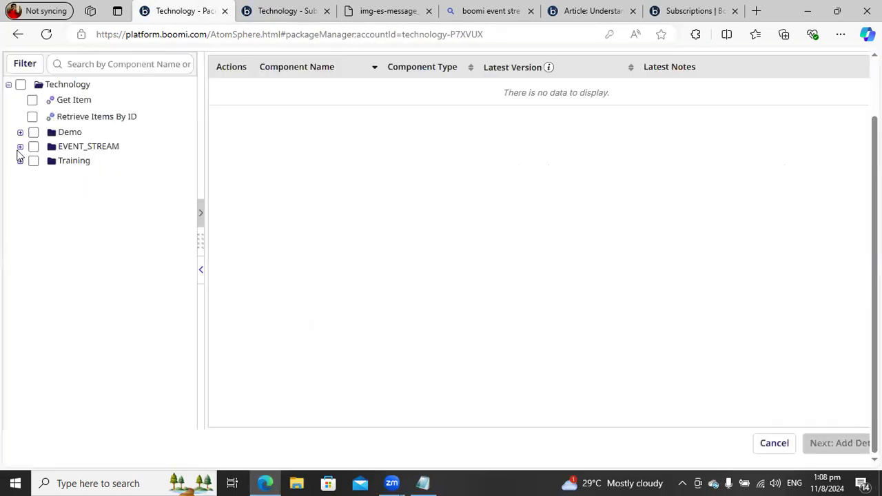
click(20, 146)
click(43, 162)
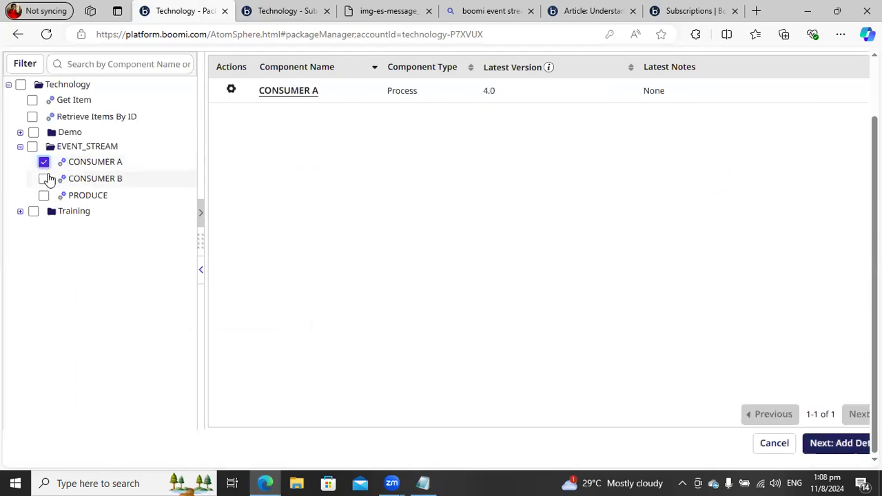
click(44, 179)
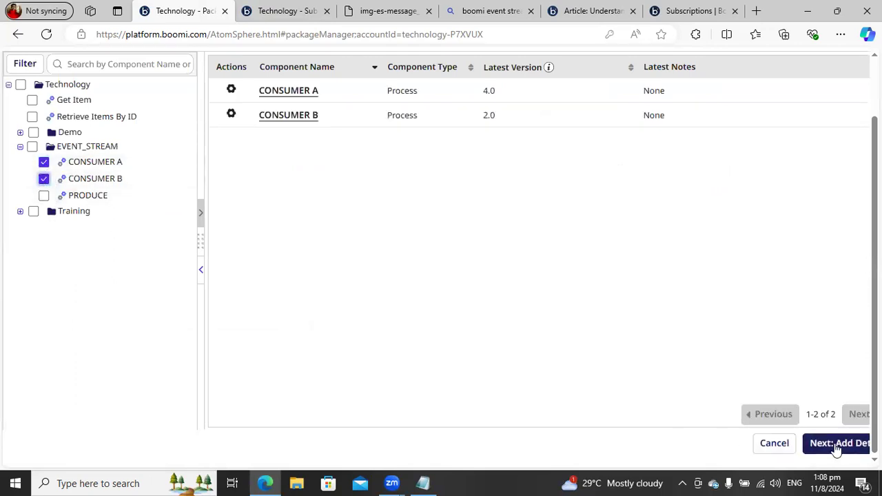
click(836, 443)
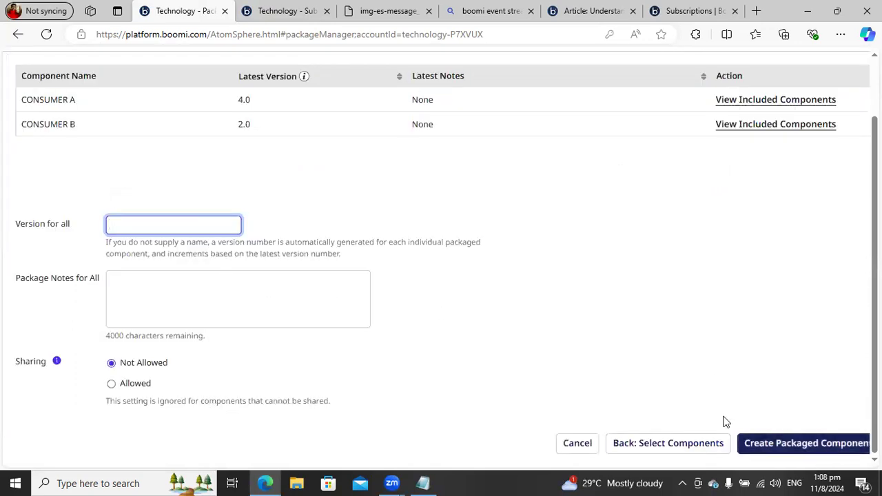
click(812, 441)
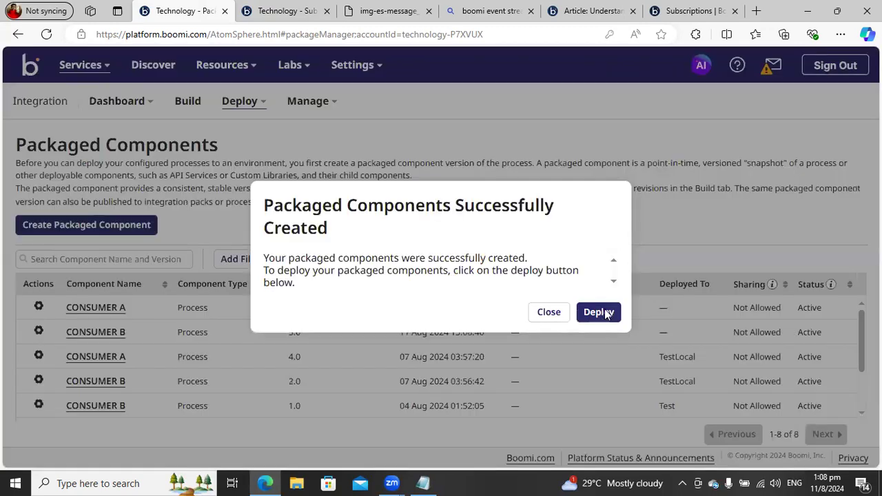
Deploy the new CONSUMER A and CONSUMER B packages to the TestLocal environment and view the deployments
click(598, 312)
click(144, 67)
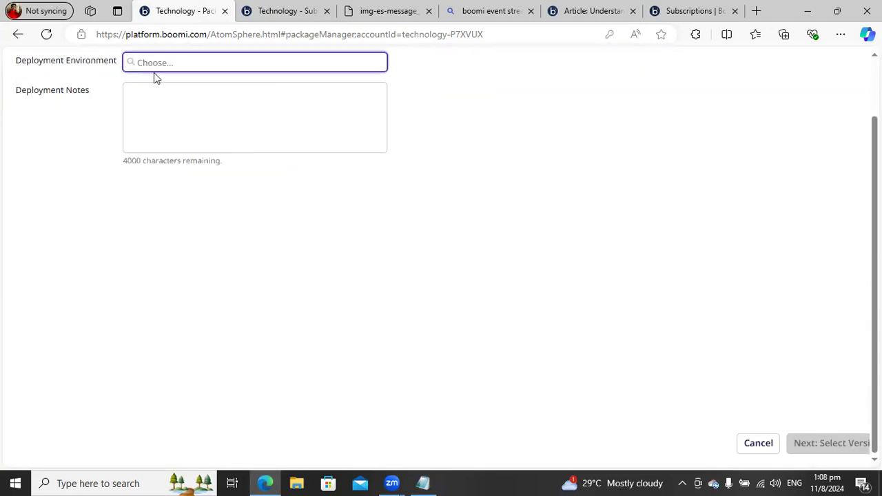
click(133, 131)
click(183, 154)
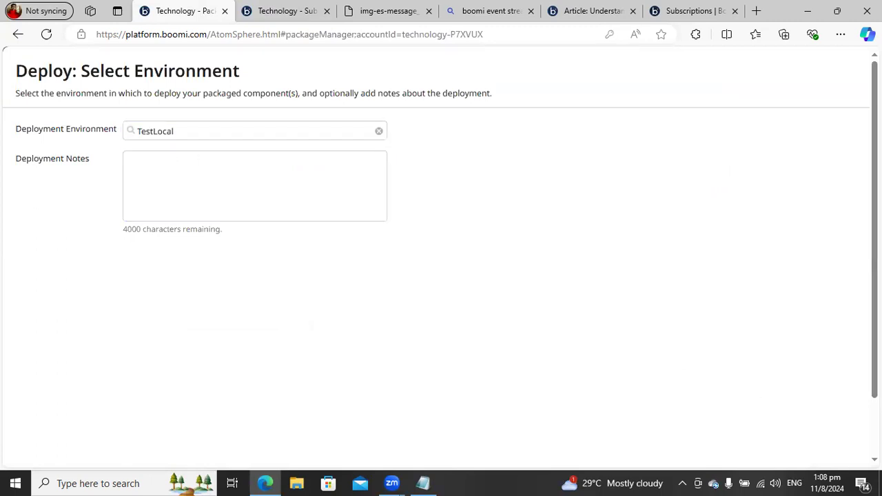
scroll(779, 462, down, 2)
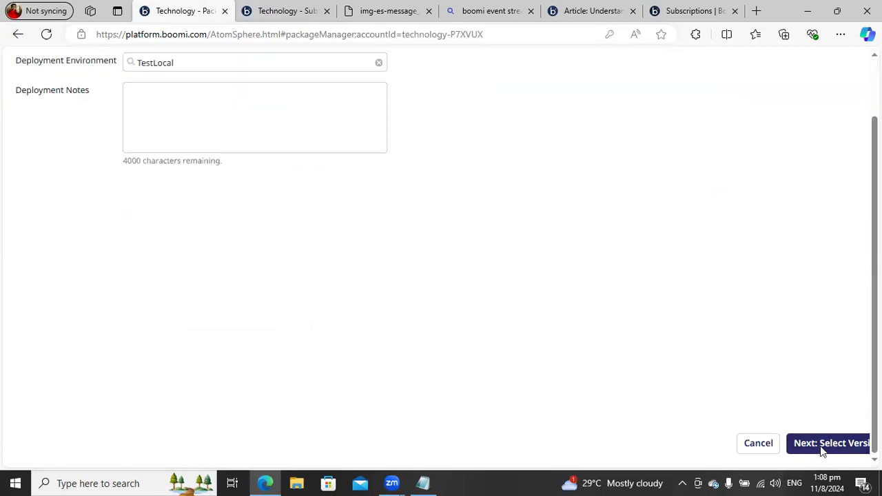
click(823, 449)
click(846, 456)
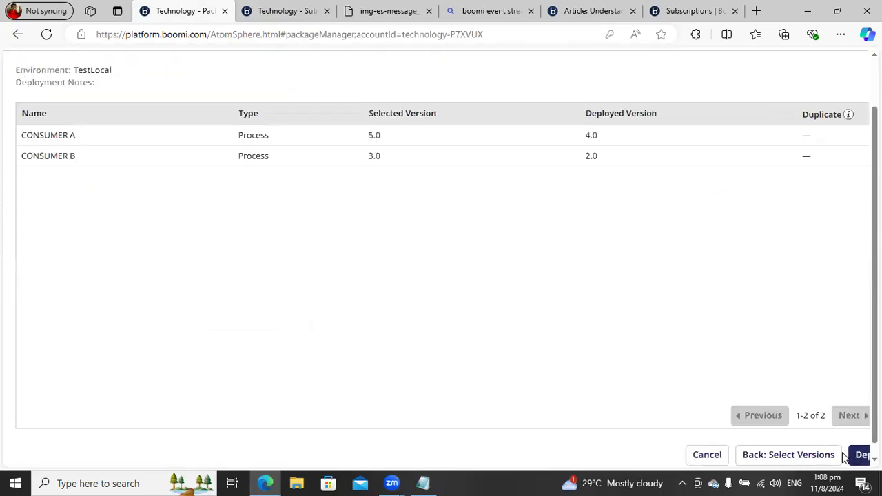
click(855, 455)
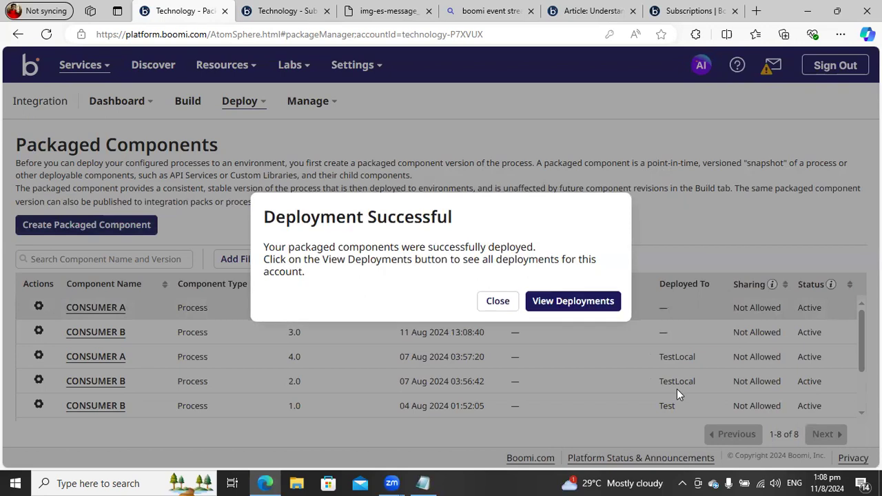
click(587, 301)
Open Process Reporting in a separate browser tab and switch to its executions page
click(289, 11)
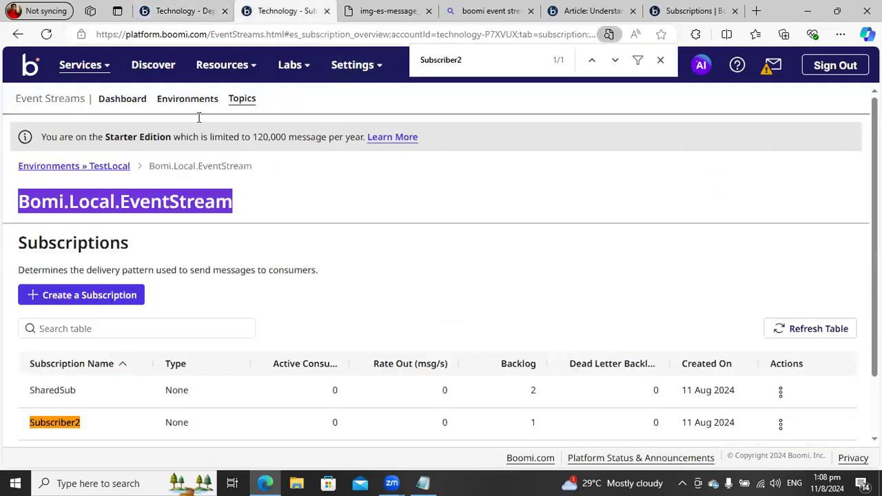
click(193, 12)
click(308, 100)
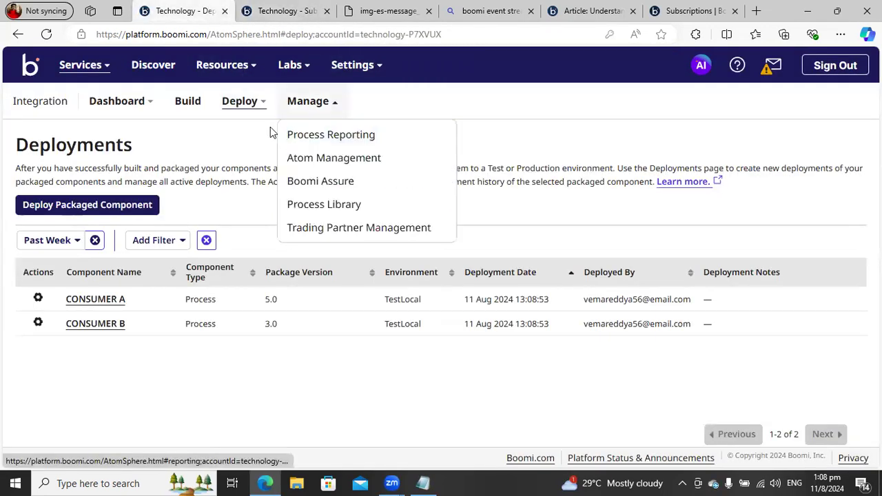
right_click(329, 138)
click(348, 145)
click(256, 17)
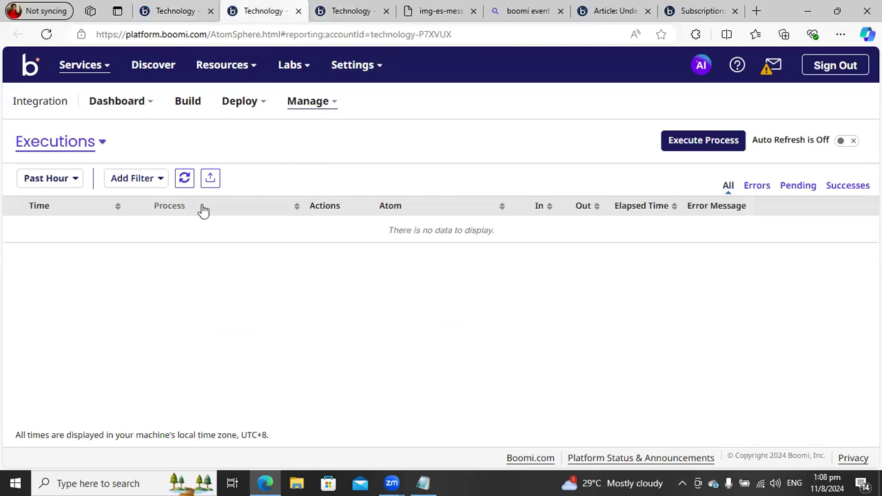
Reload the Bomi.Local.EventStream subscriptions page and open Atom Management in the deployments browser tab
click(341, 10)
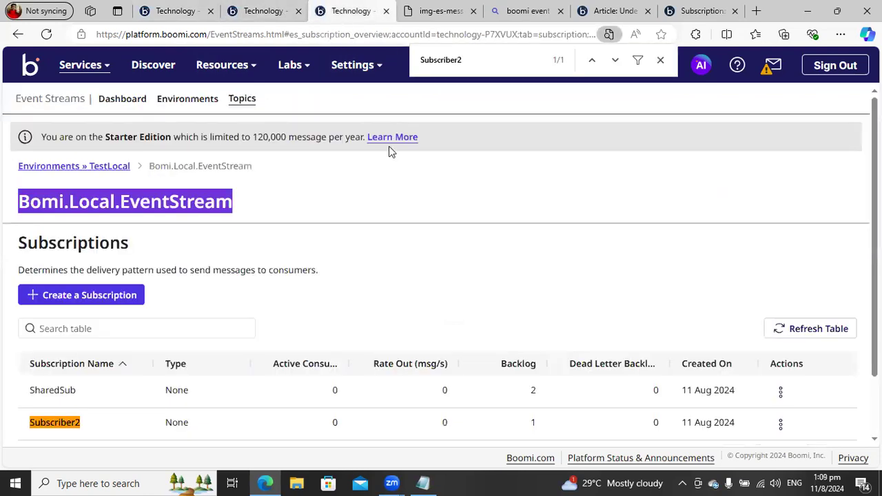
click(46, 34)
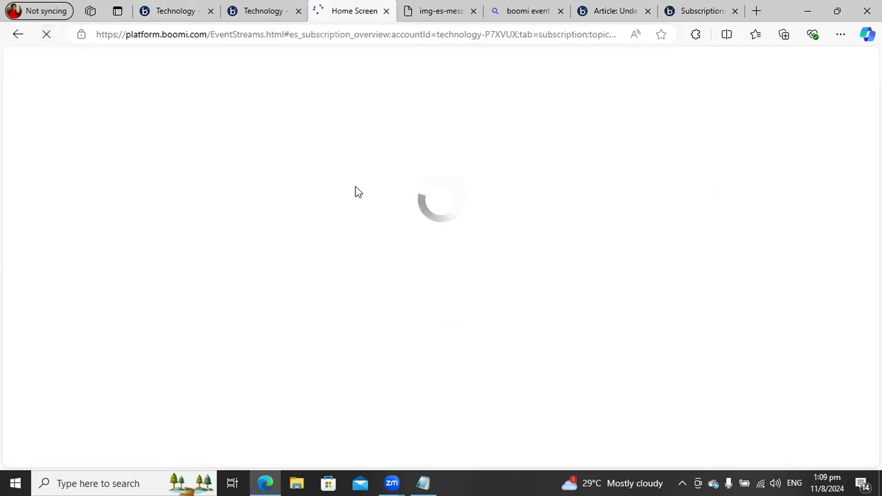
click(247, 21)
click(182, 21)
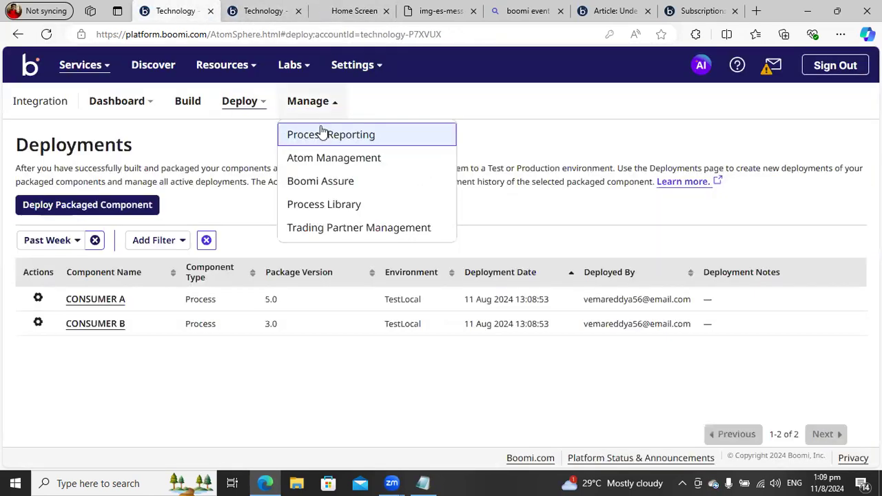
click(321, 162)
Check the subscription backlogs of Bomi.Local.EventStream and the topic overview of the TestLocal environment
click(374, 19)
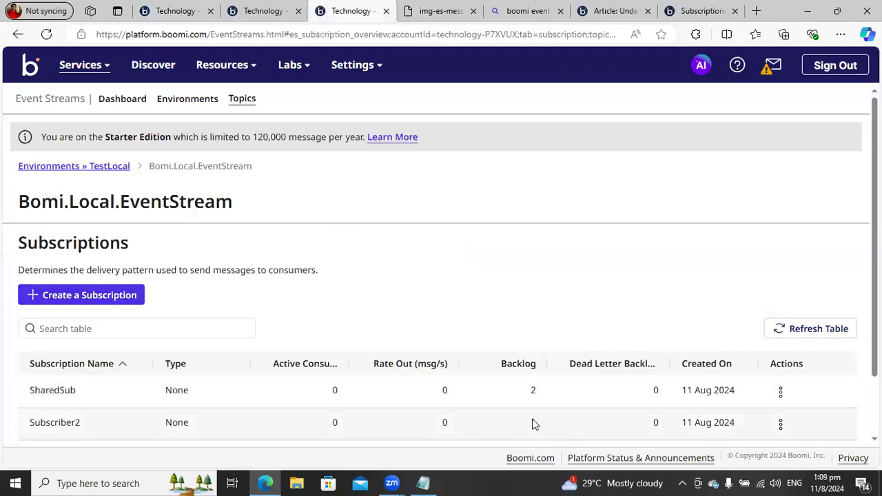
click(104, 173)
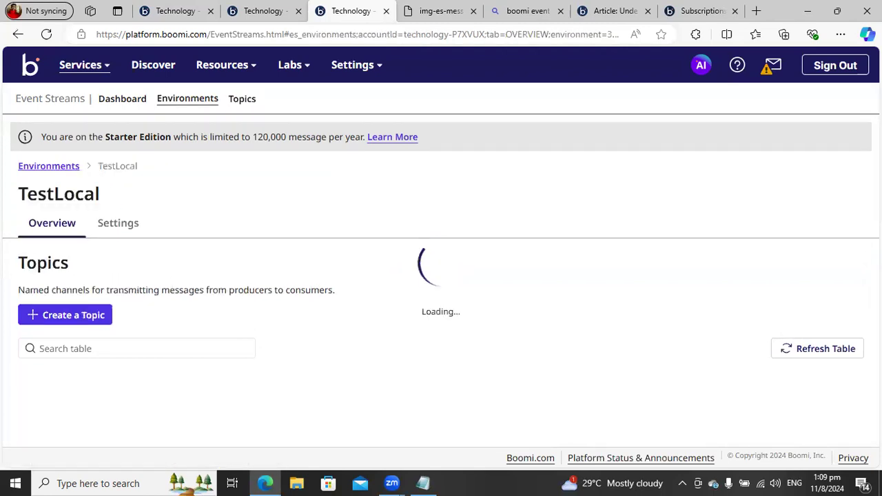
scroll(445, 340, down, 2)
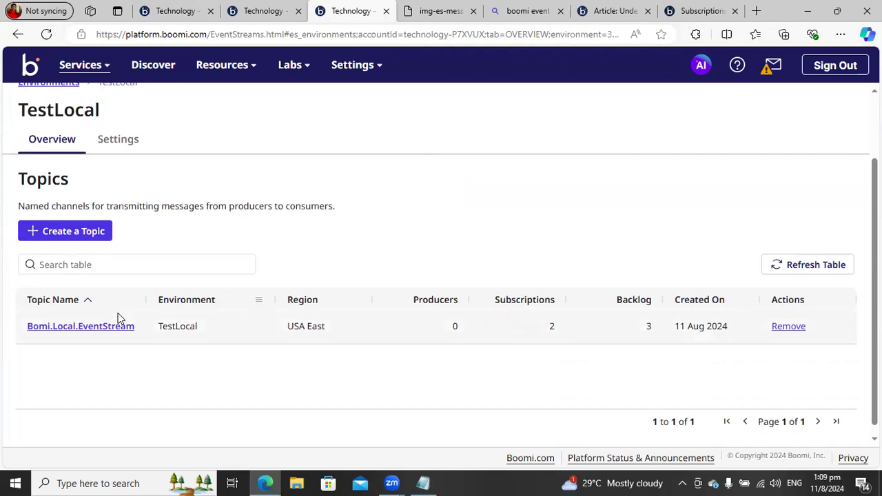
Restart the CONSUMER A and CONSUMER B listeners on the DESKTOP-NHFHLG3 atom in TestLocal
click(175, 10)
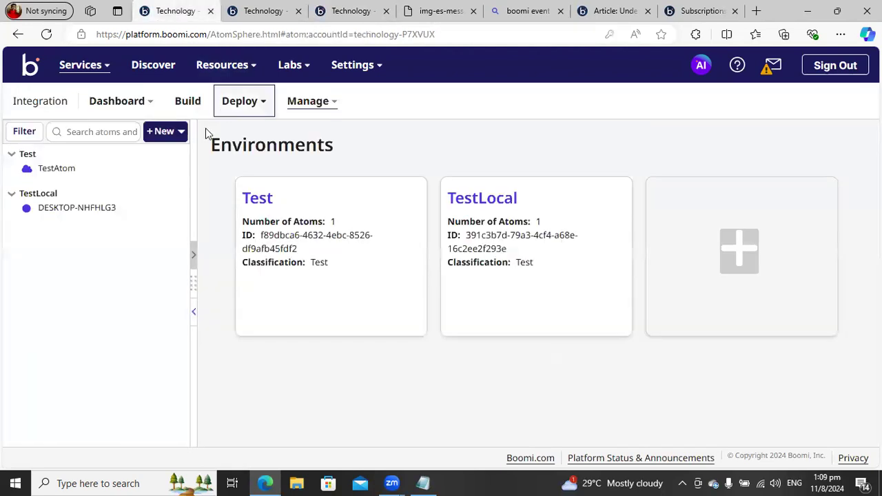
click(55, 209)
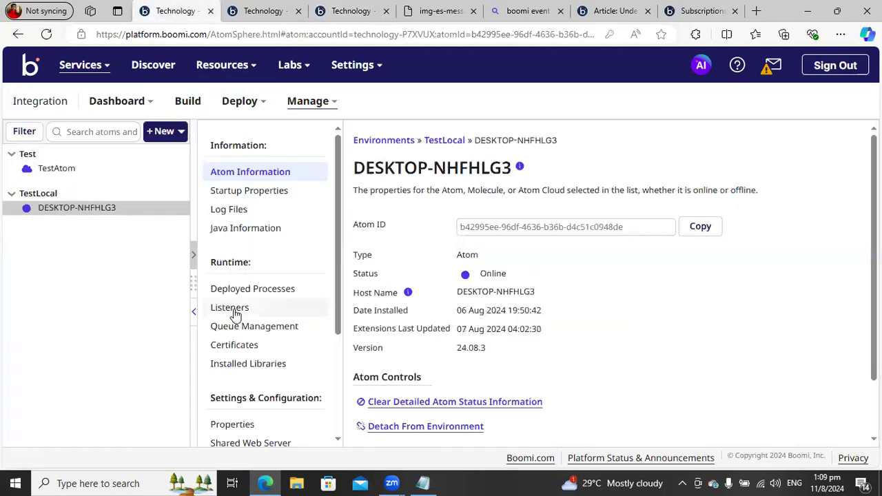
click(234, 311)
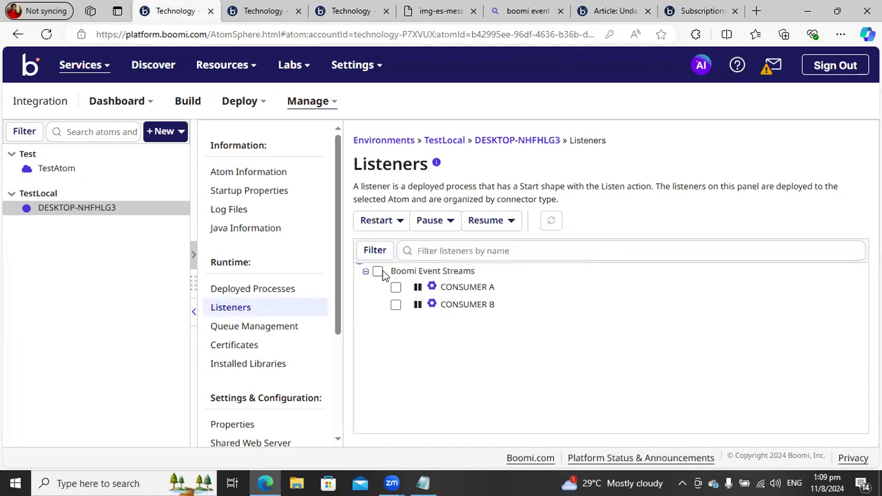
click(372, 220)
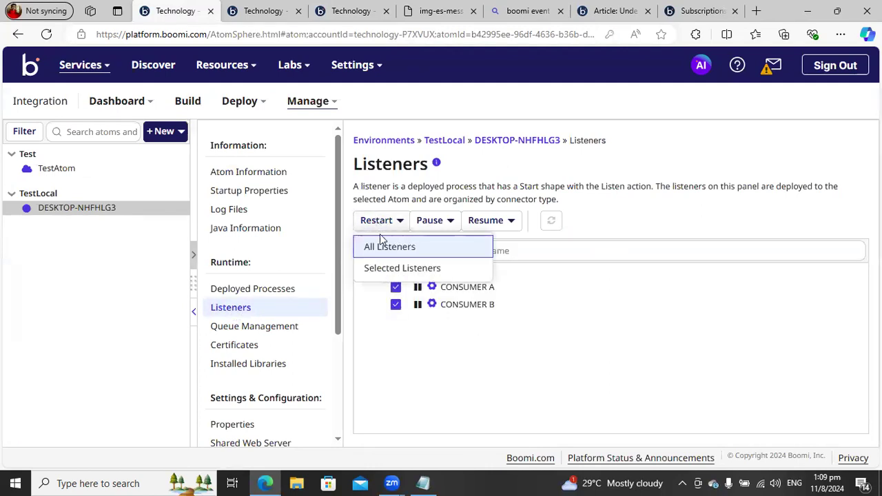
click(378, 267)
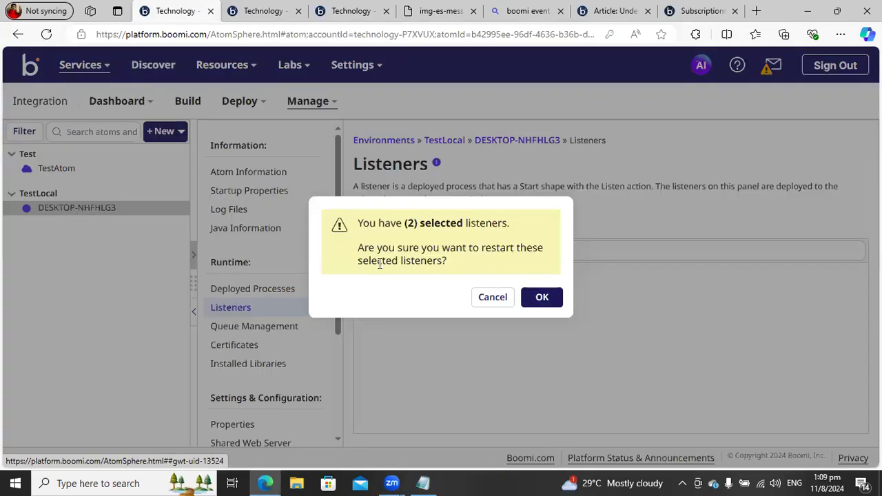
click(543, 298)
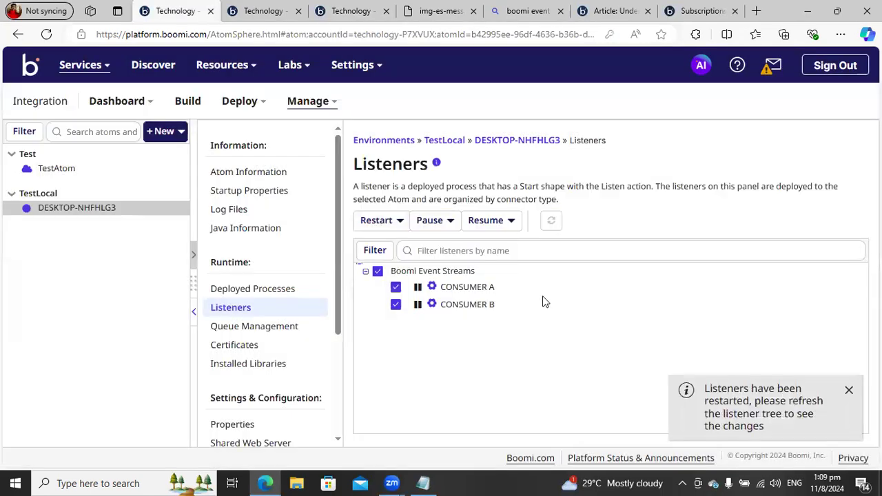
Resume the CONSUMER A and CONSUMER B listeners under Boomi Event Streams and reload the Listeners page
click(243, 293)
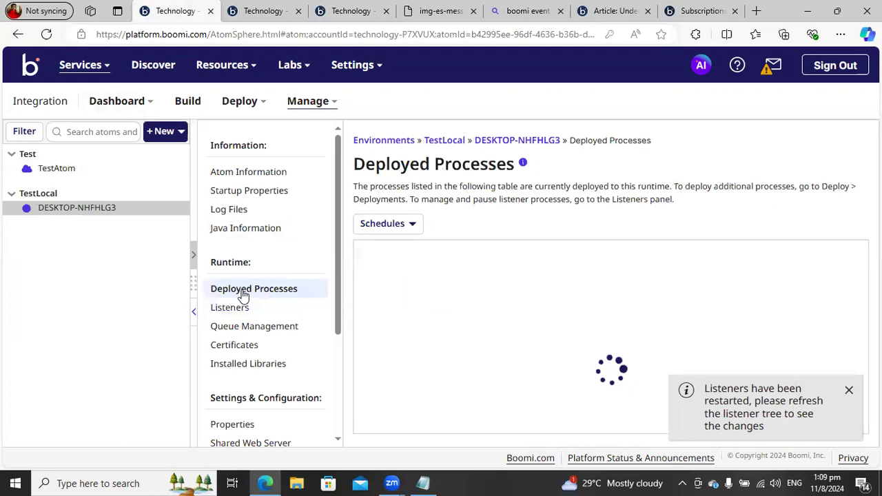
click(225, 308)
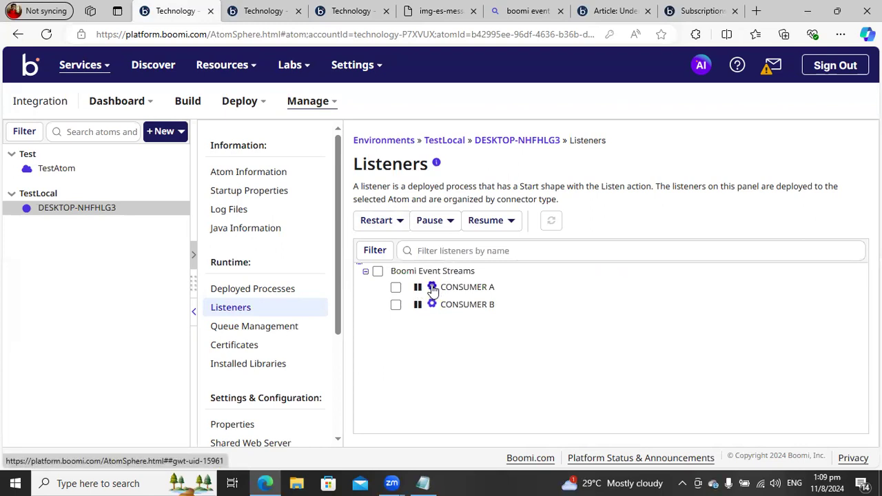
click(378, 271)
click(482, 222)
click(506, 269)
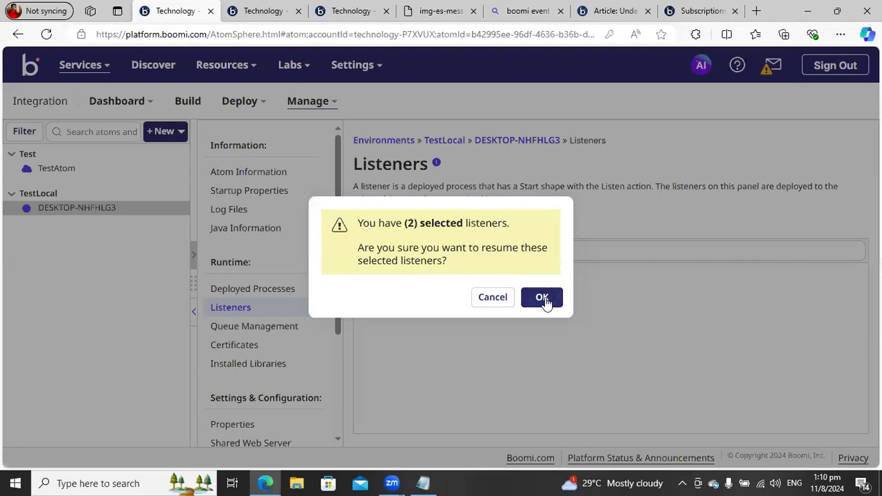
click(543, 297)
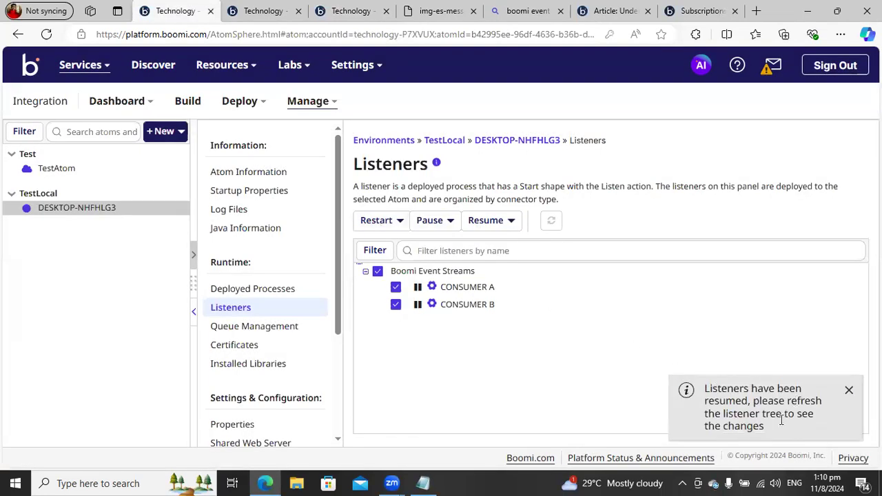
click(46, 29)
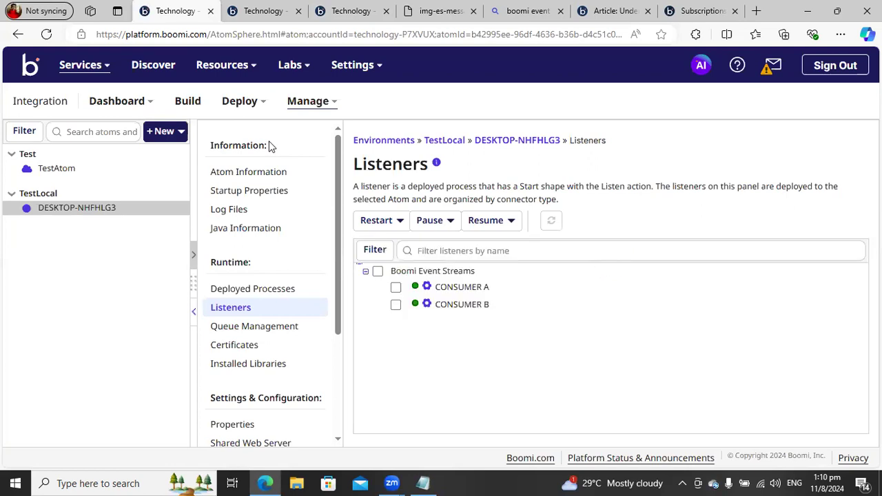
Refresh the past hour's process executions to check for runs by the resumed listeners
click(426, 287)
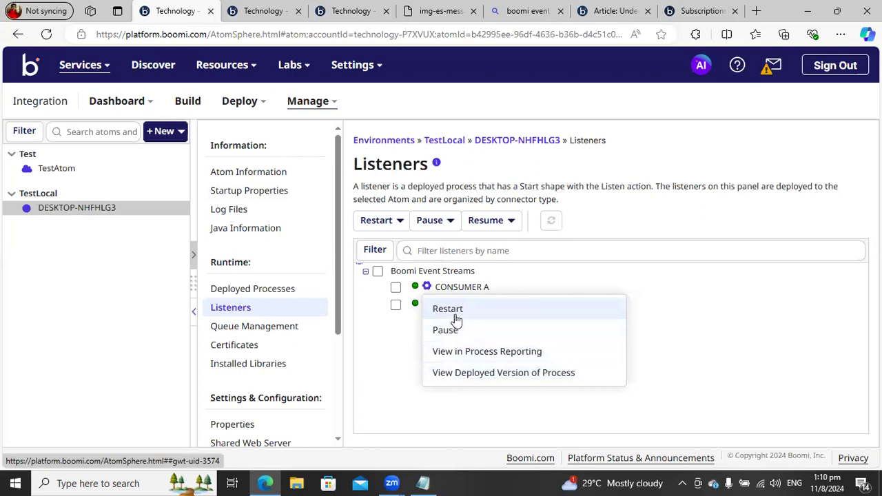
click(383, 338)
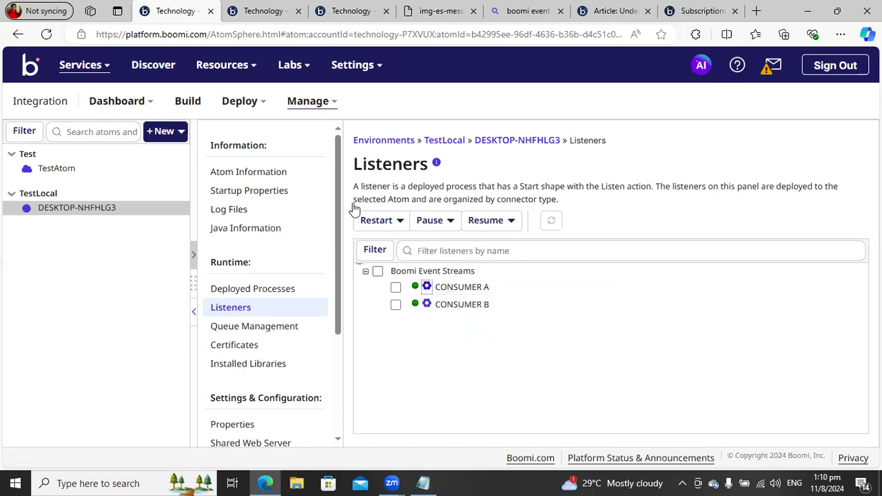
click(252, 12)
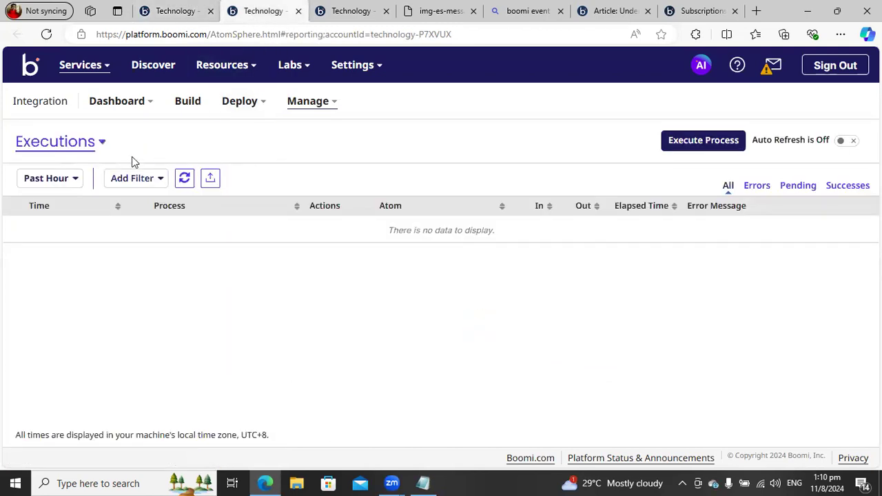
click(186, 181)
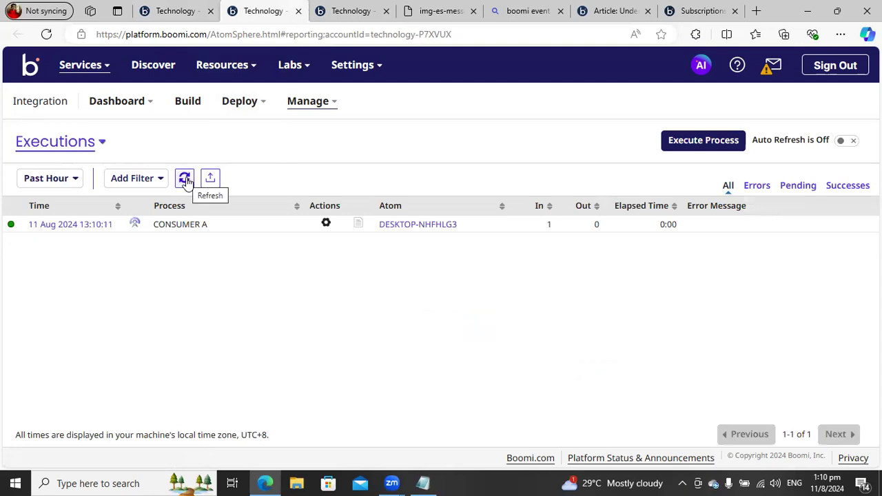
click(186, 180)
click(186, 179)
Compare the CONSUMER A and CONSUMER B listeners with the processes recorded in the executions list
click(176, 11)
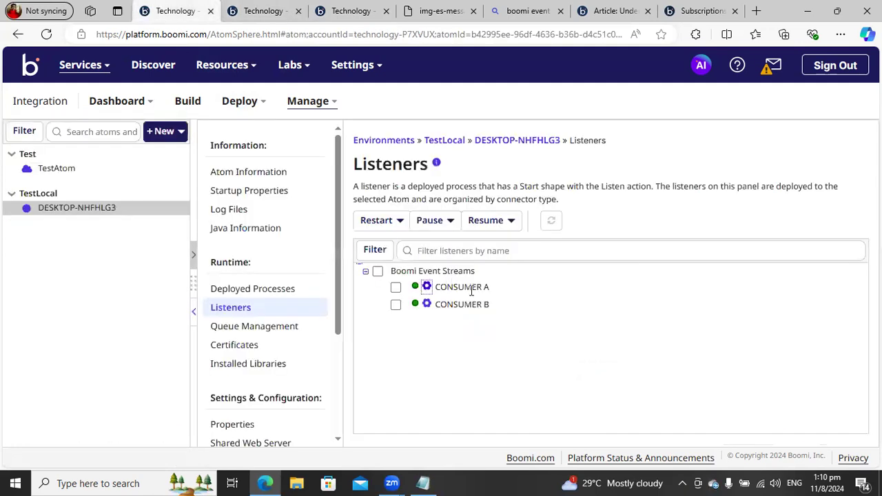
mouse_move(459, 290)
mouse_down()
mouse_move(488, 294)
mouse_move(480, 305)
mouse_move(476, 290)
mouse_up()
click(468, 305)
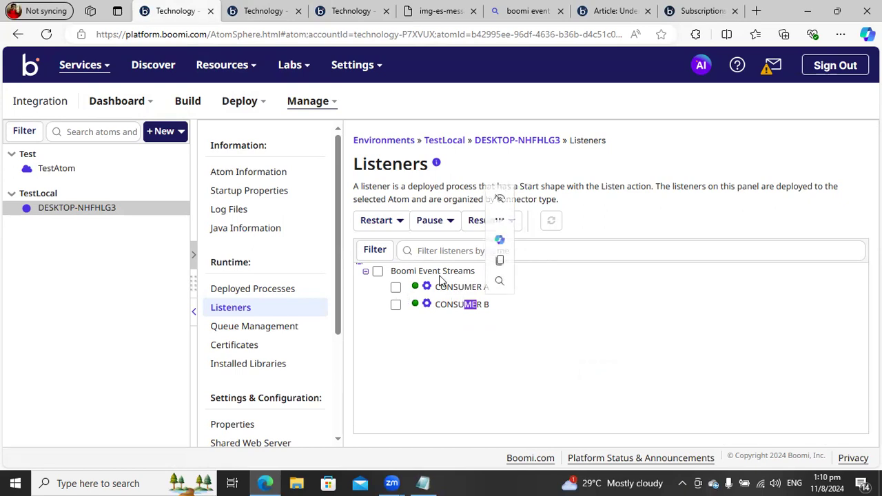
click(259, 16)
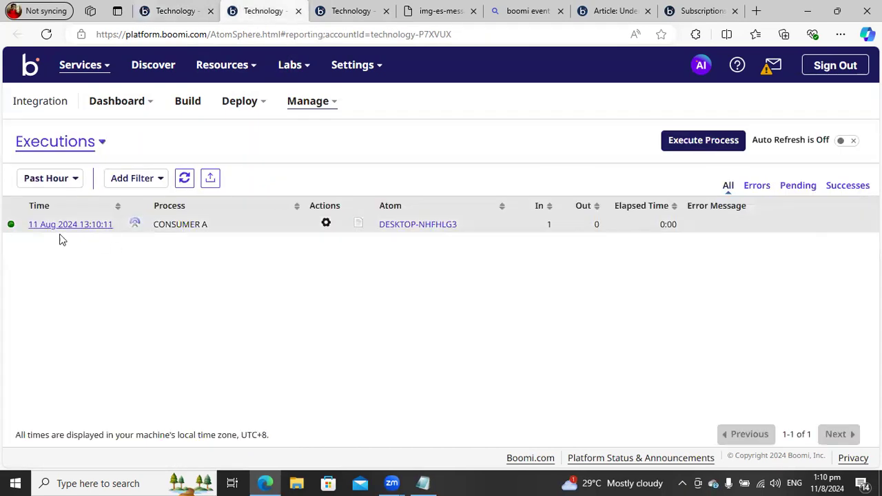
click(174, 10)
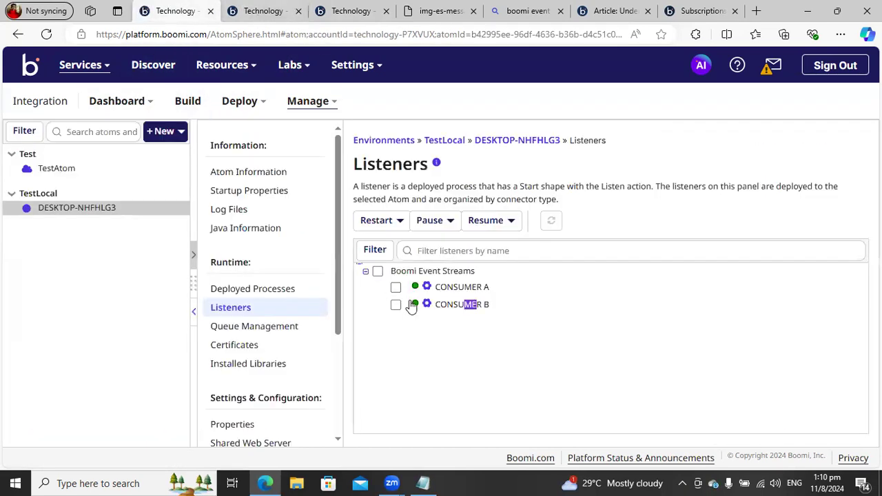
click(274, 15)
Reload the TestLocal topics, open Bomi.Local.EventStream and examine Subscriber2's active consumers, backlog and available actions
click(338, 17)
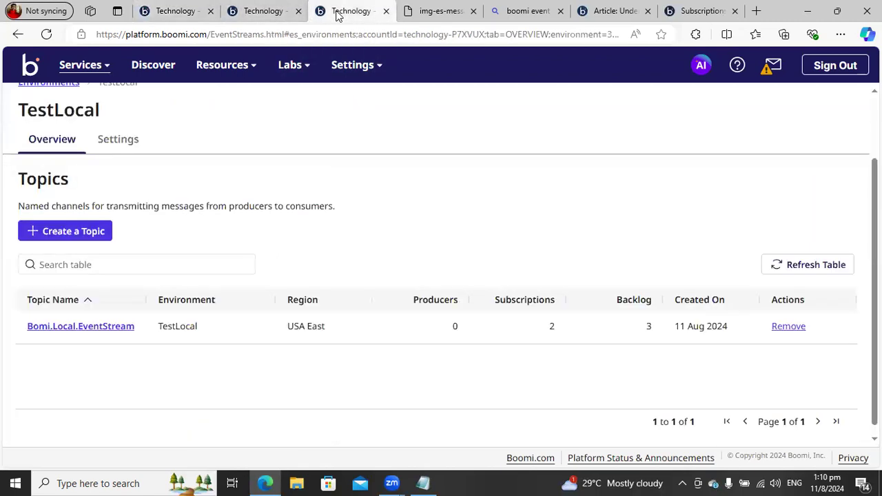
click(47, 35)
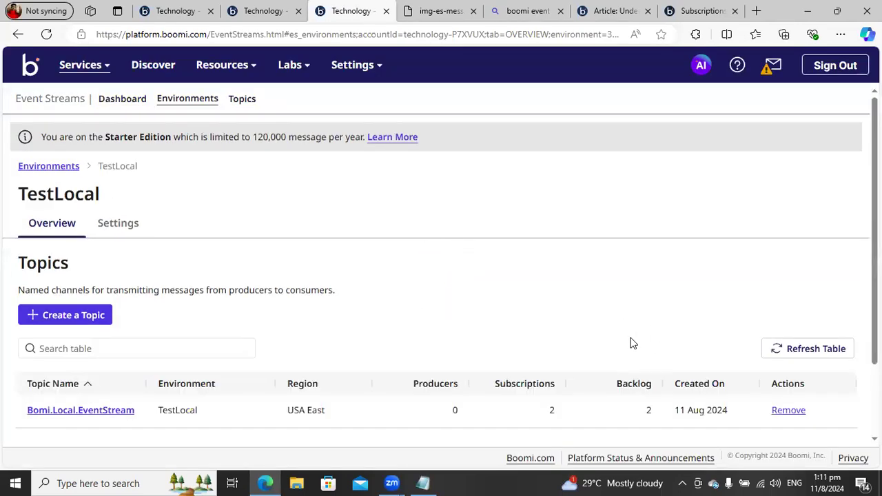
click(131, 411)
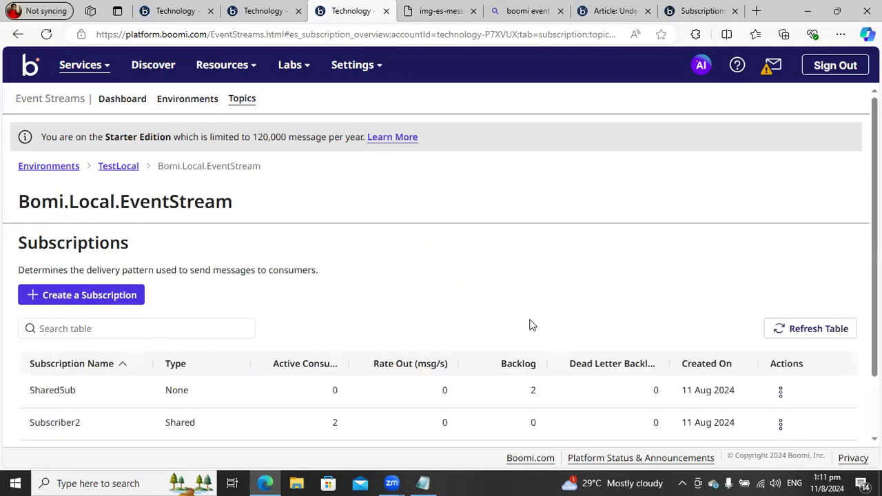
scroll(445, 349, down, 1)
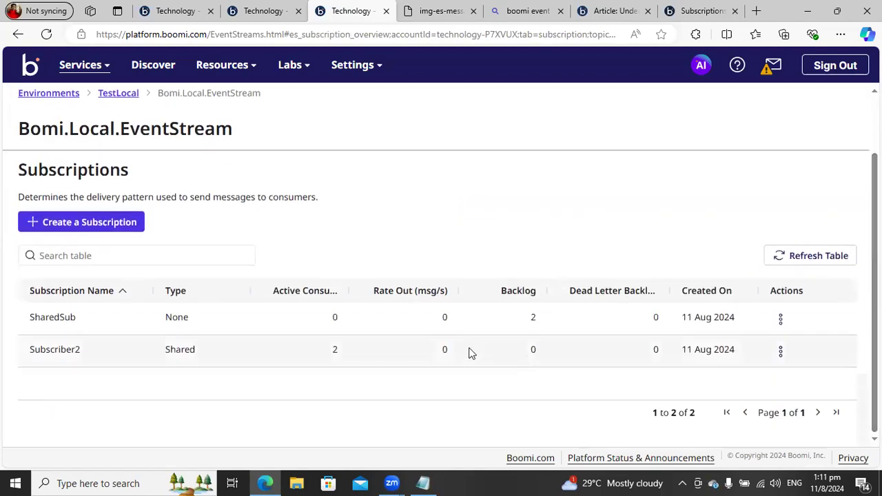
click(533, 352)
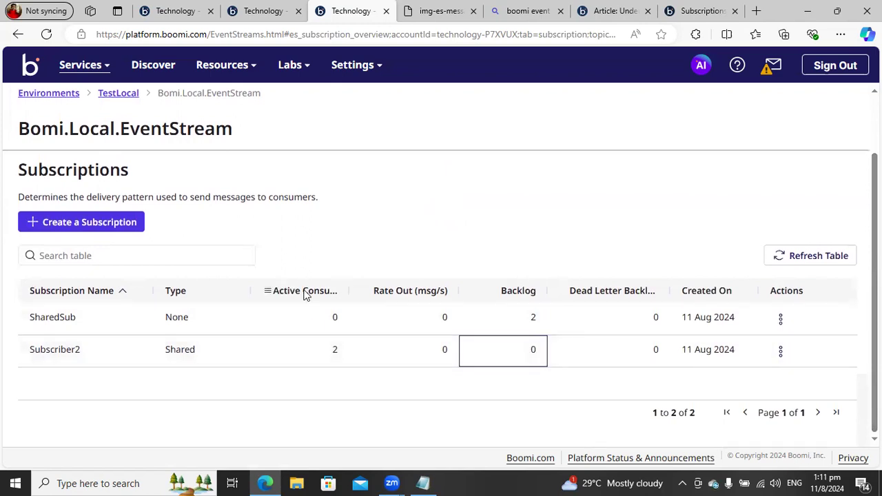
click(335, 352)
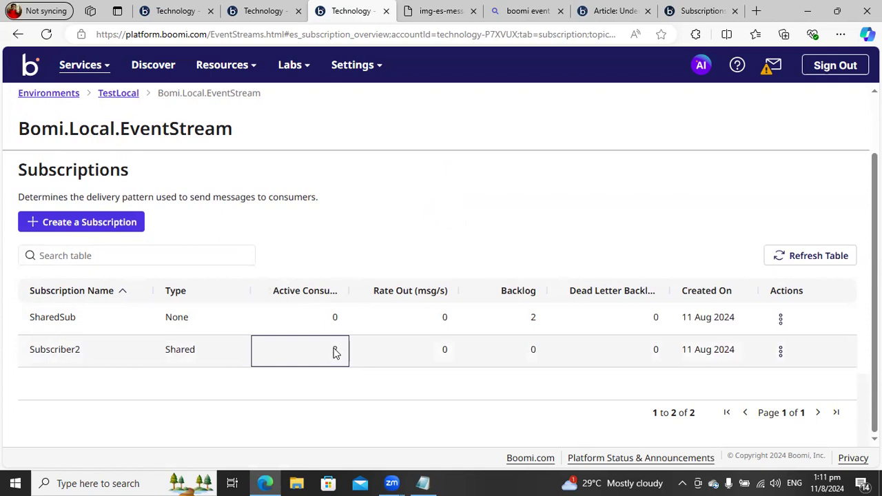
click(780, 353)
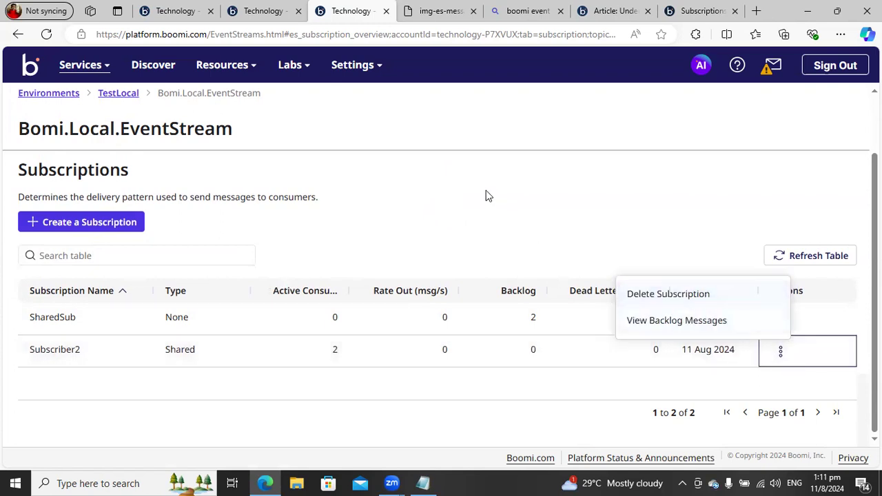
click(481, 191)
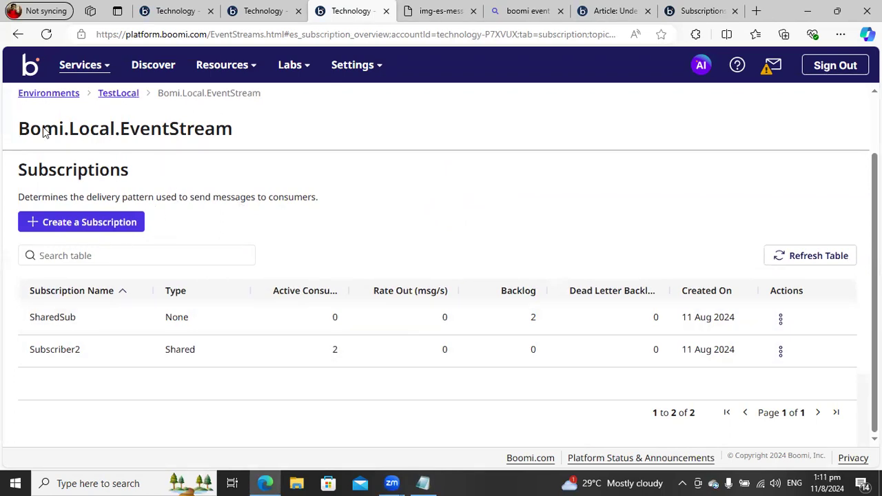
Review the topic name, the Subscriptions description of the delivery pattern, and the SharedSub entry
drag(20, 131, 238, 137)
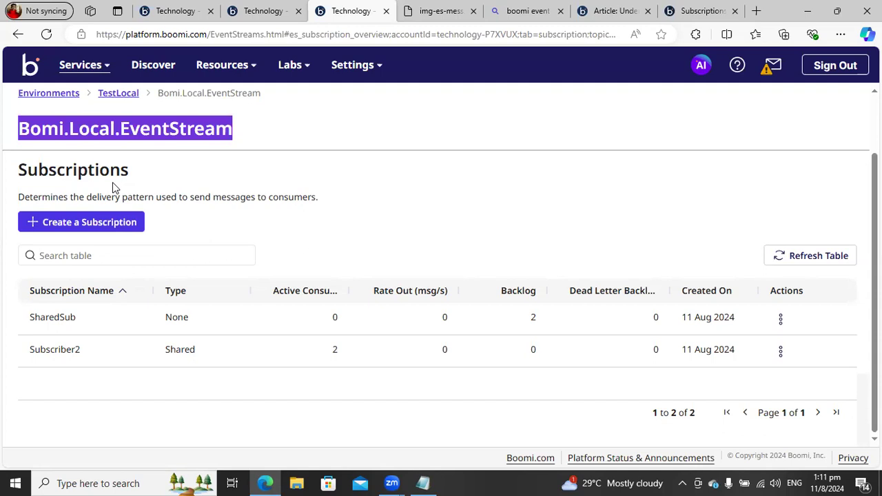
drag(194, 198, 318, 197)
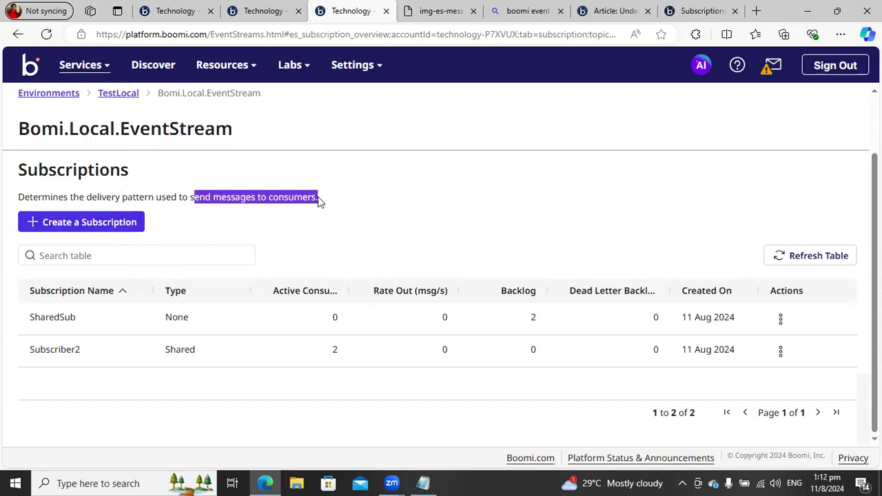
click(206, 210)
drag(192, 199, 324, 208)
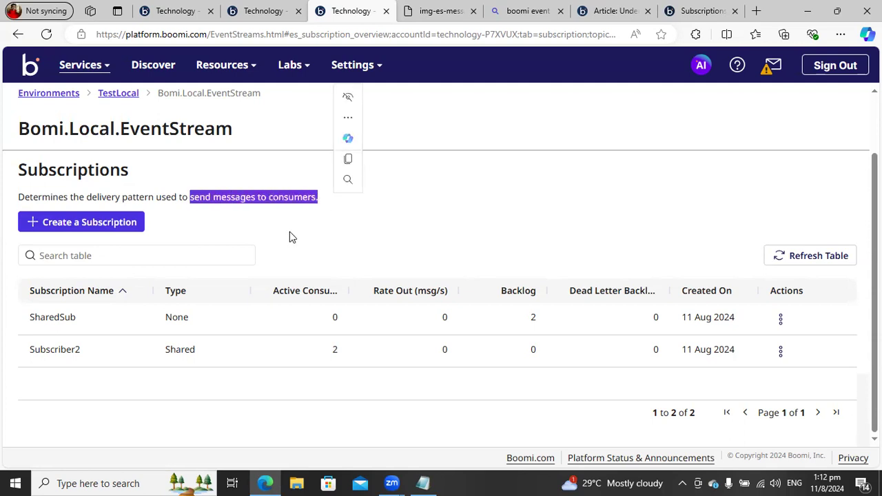
click(301, 230)
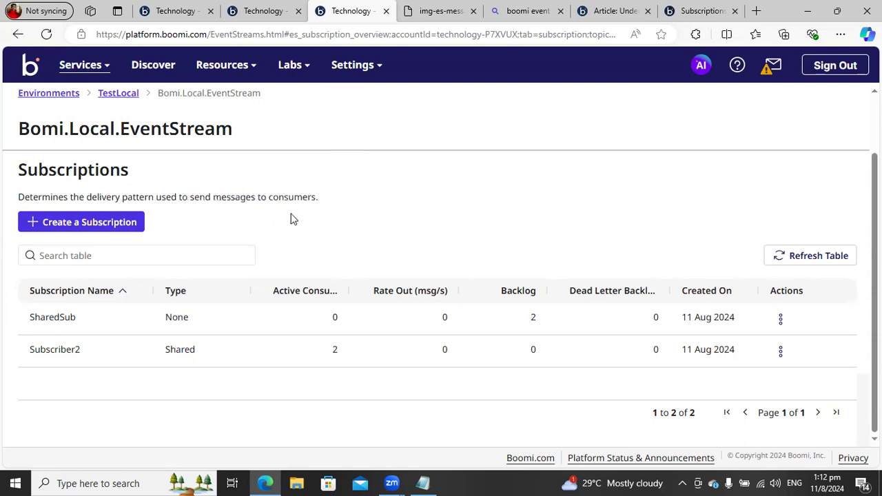
drag(318, 198, 25, 191)
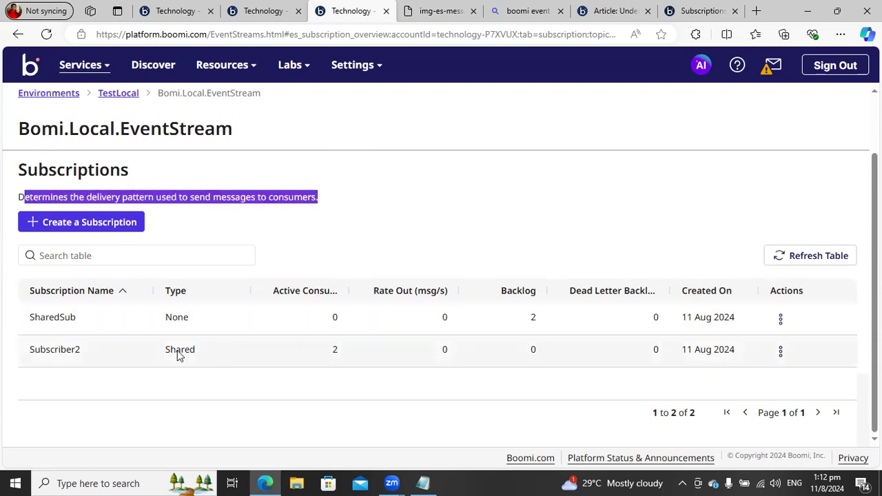
click(77, 327)
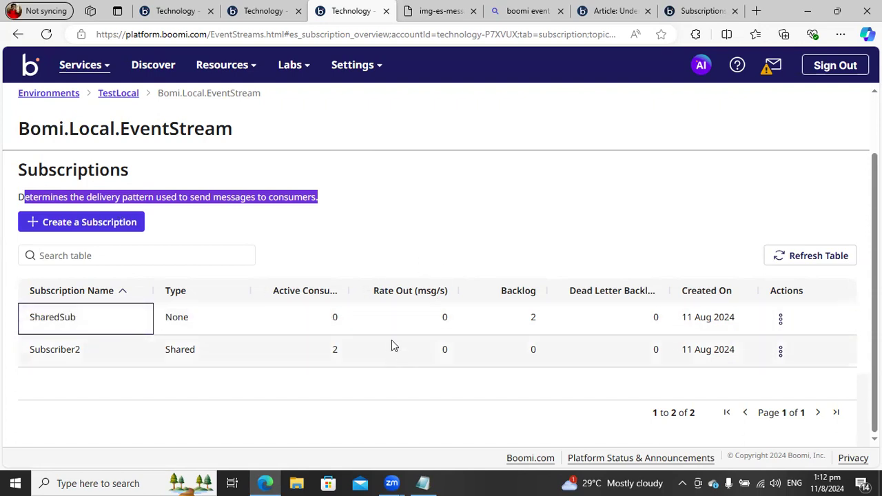
In the PRODUCE process, detach Message from its neighbouring steps and add a Branch step after Start
click(180, 11)
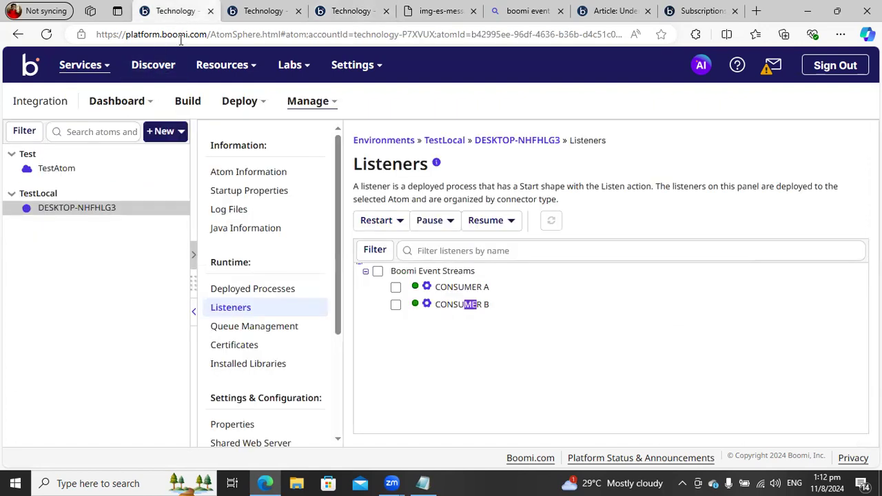
click(183, 105)
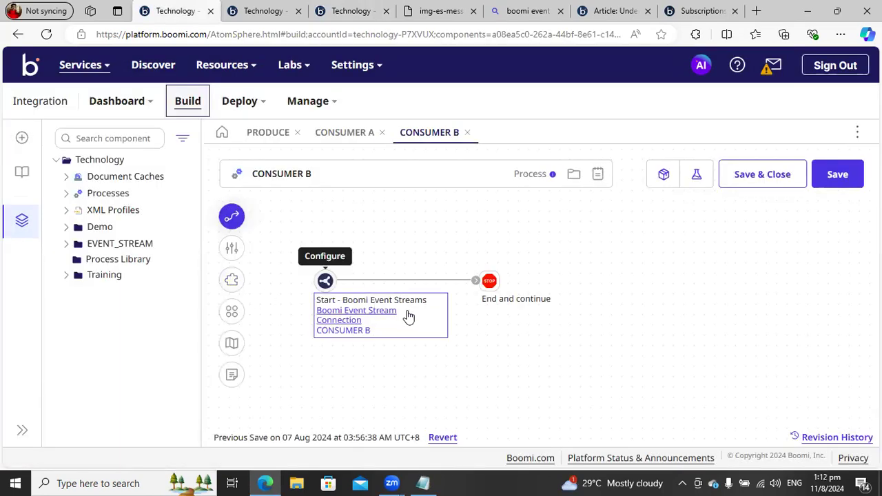
click(286, 134)
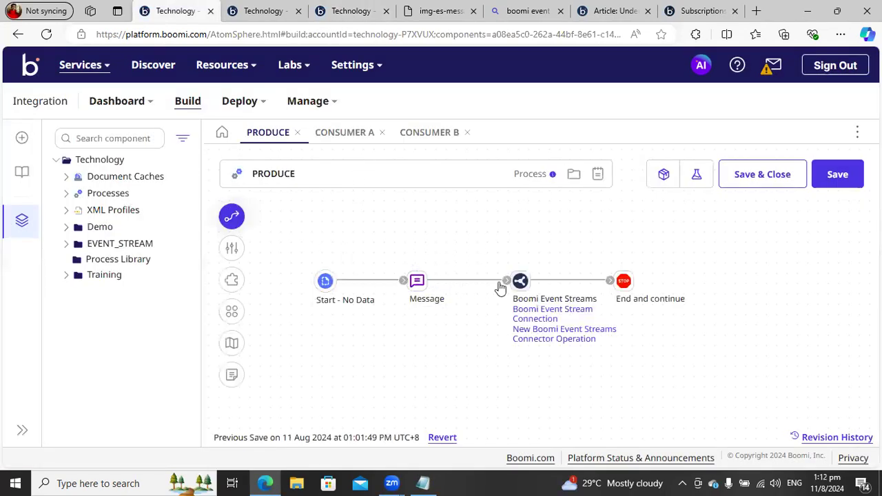
drag(507, 282, 490, 283)
drag(406, 275, 394, 341)
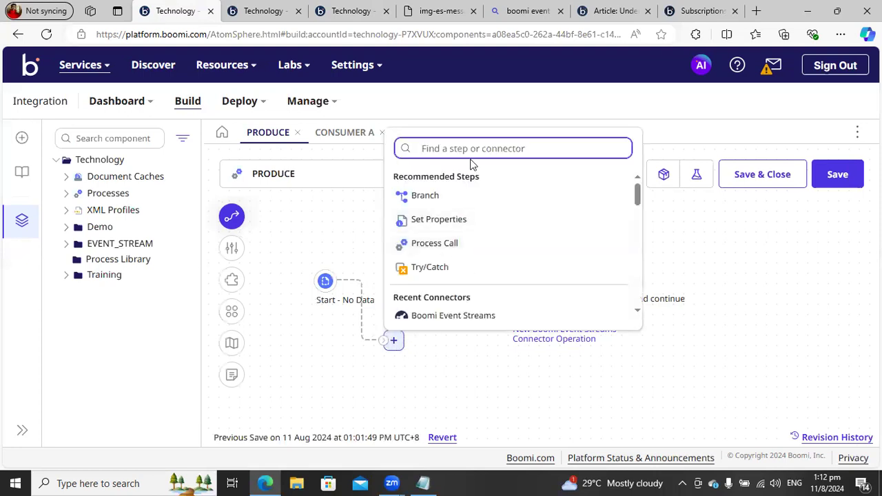
text(br)
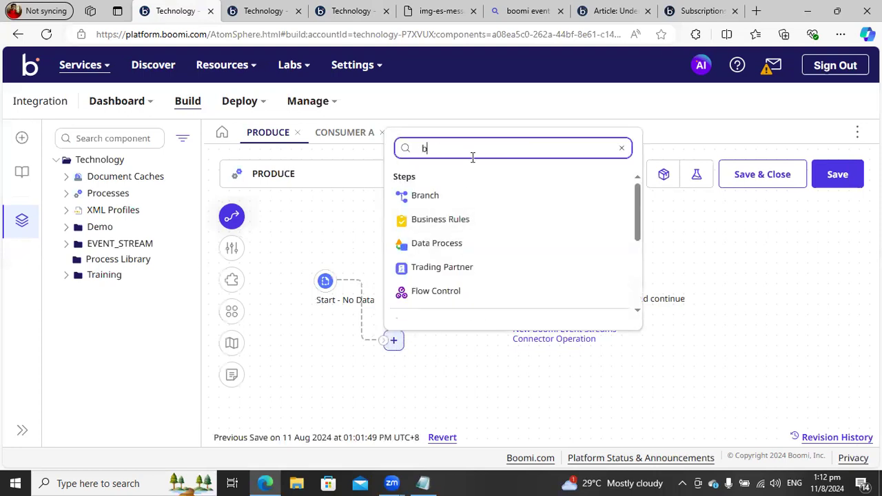
click(448, 202)
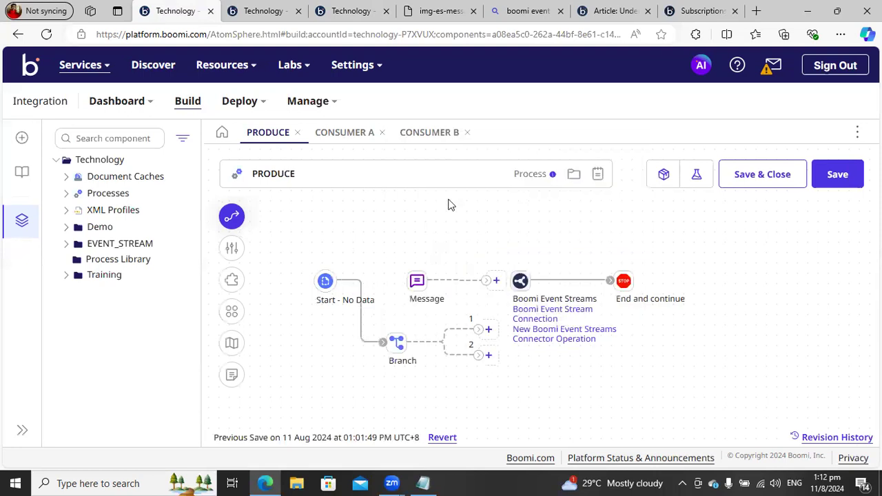
Set the number of branches in the Branch step to 5
double_click(399, 342)
click(677, 308)
text(5)
click(625, 432)
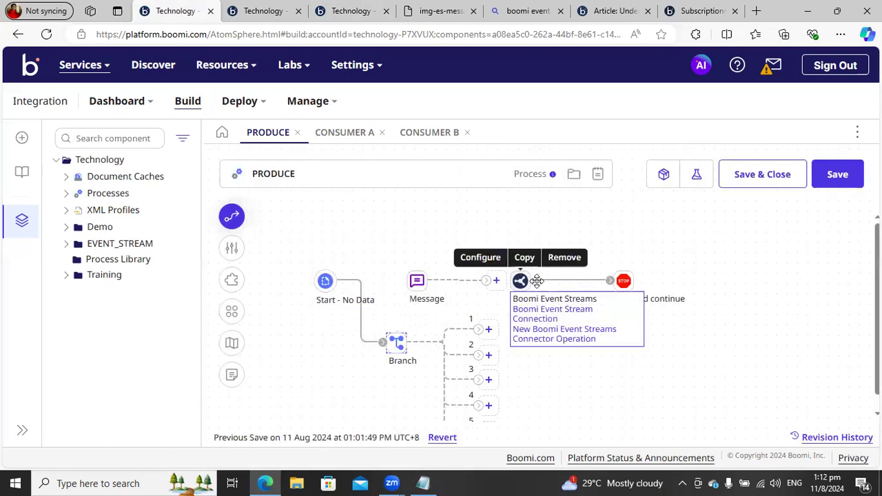
Rearrange the flow with Branch between Start and Message, and connect all five branch paths to the Message step
drag(714, 270, 584, 286)
drag(388, 344, 417, 281)
drag(499, 271, 582, 282)
drag(498, 293, 585, 286)
drag(499, 317, 578, 284)
drag(498, 343, 580, 284)
drag(504, 370, 587, 279)
drag(498, 370, 581, 281)
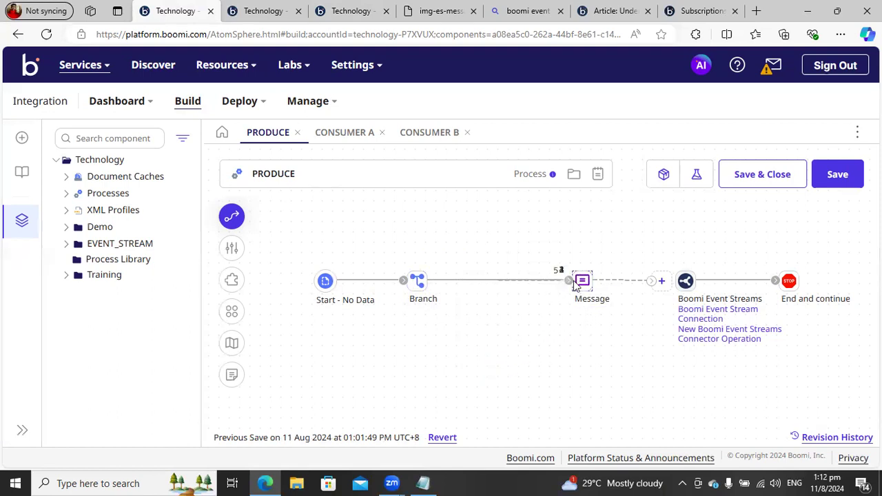
Connect Message to the Boomi Event Streams step and run a test of the PRODUCE process on the DESKTOP-NHFHLG3 atom
drag(652, 281, 687, 282)
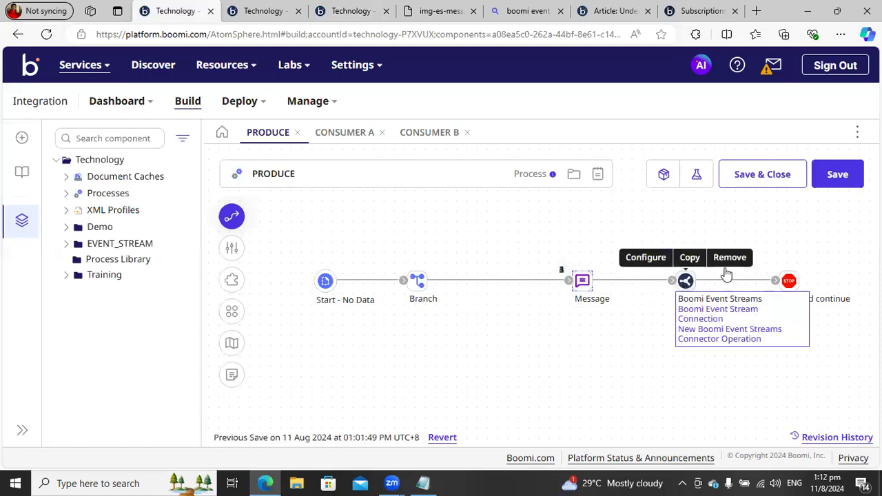
click(696, 176)
click(544, 291)
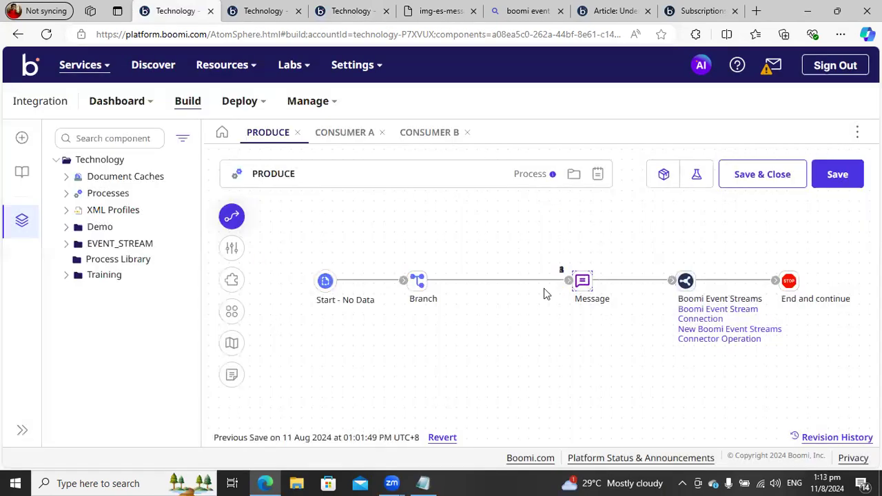
click(252, 107)
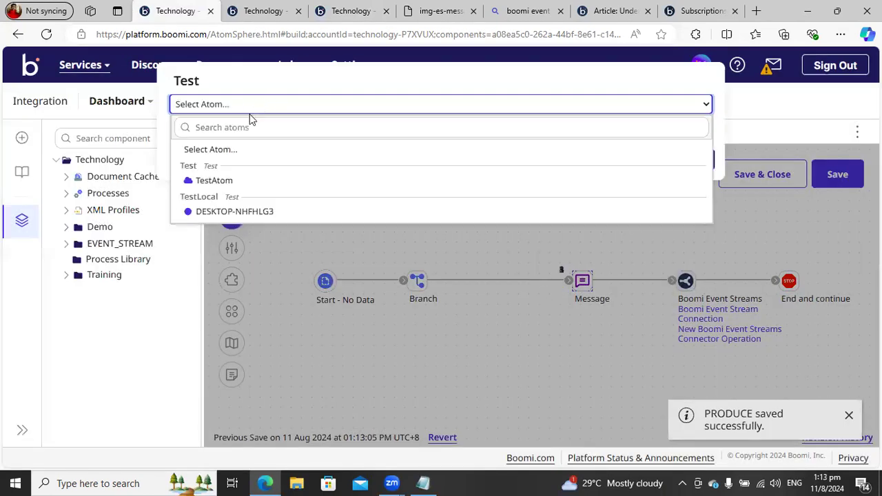
click(210, 181)
click(217, 104)
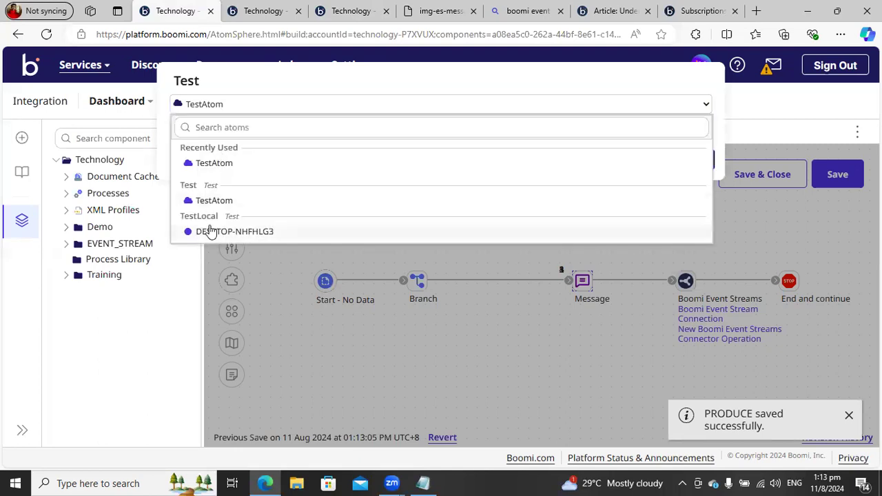
click(211, 231)
click(705, 167)
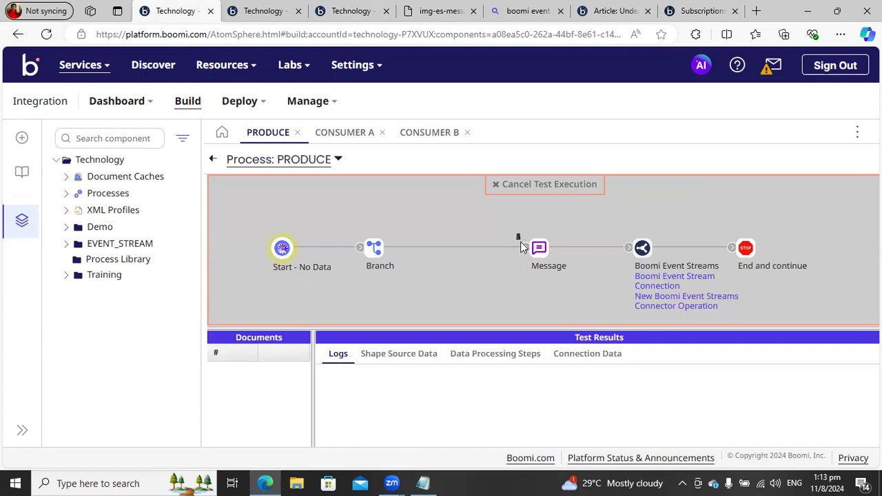
Reload the Executions page, and in Event Streams open the TestLocal environment overview to check the backlog of its topic
click(263, 11)
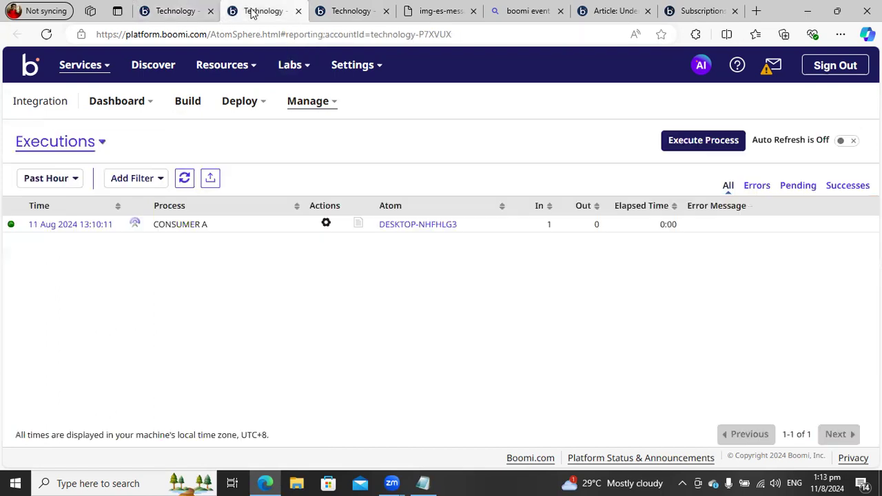
click(47, 34)
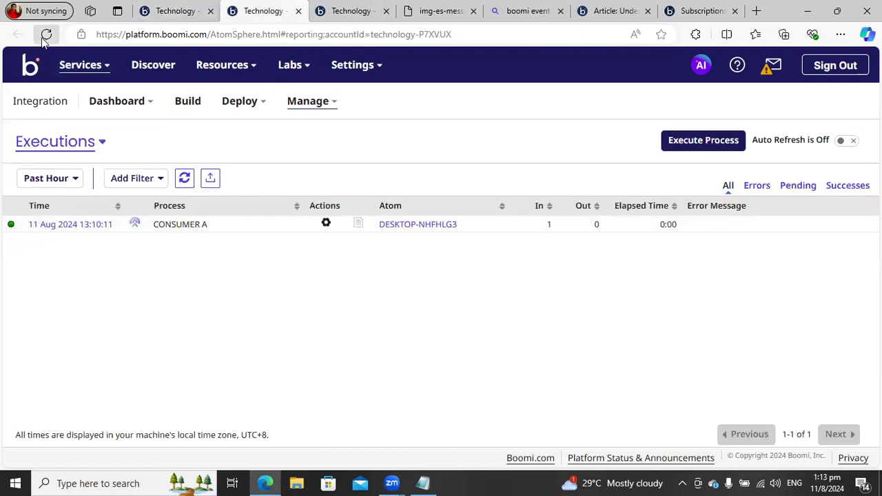
click(347, 15)
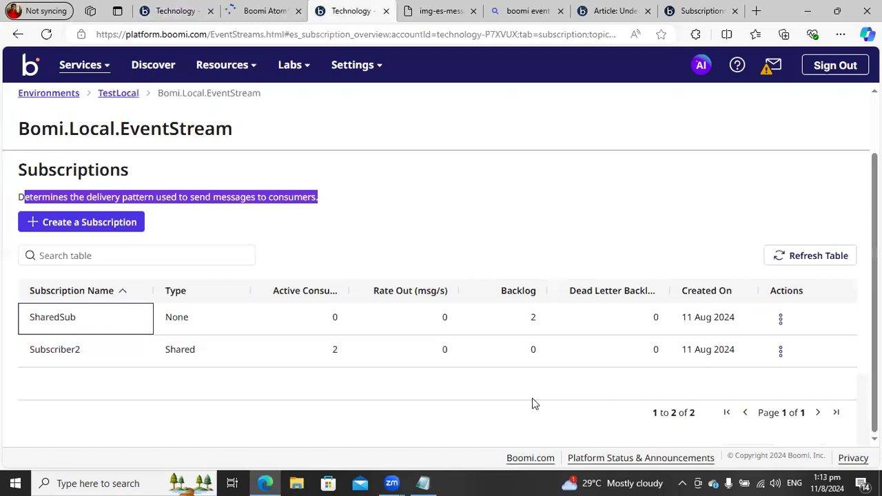
click(117, 93)
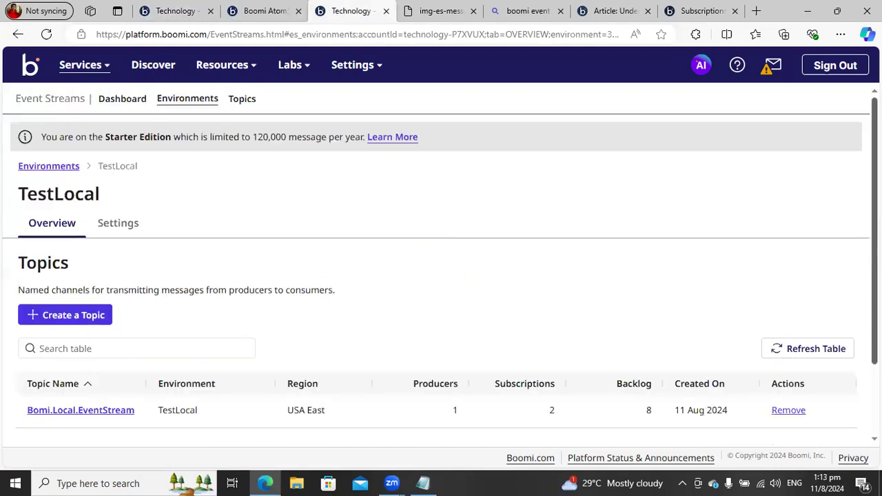
scroll(634, 350, down, 2)
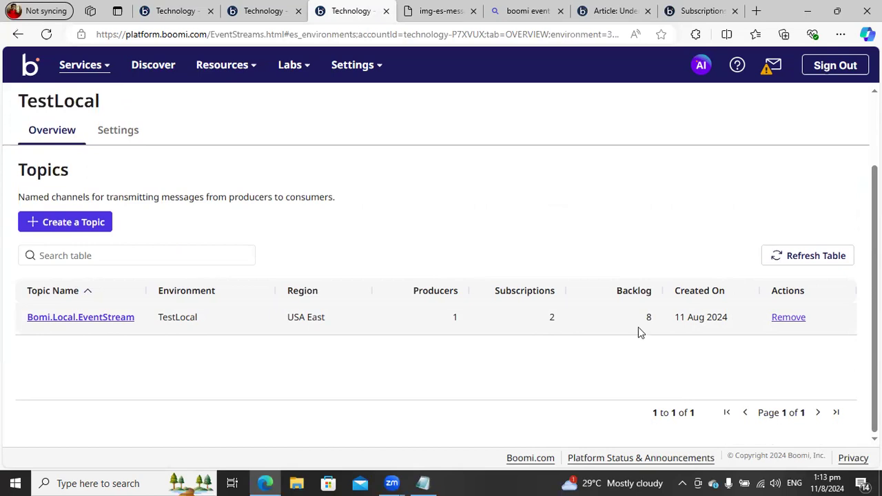
Open the Bomi.Local.EventStream topic and review the type, active consumers and backlog of SharedSub and Subscriber2
click(98, 323)
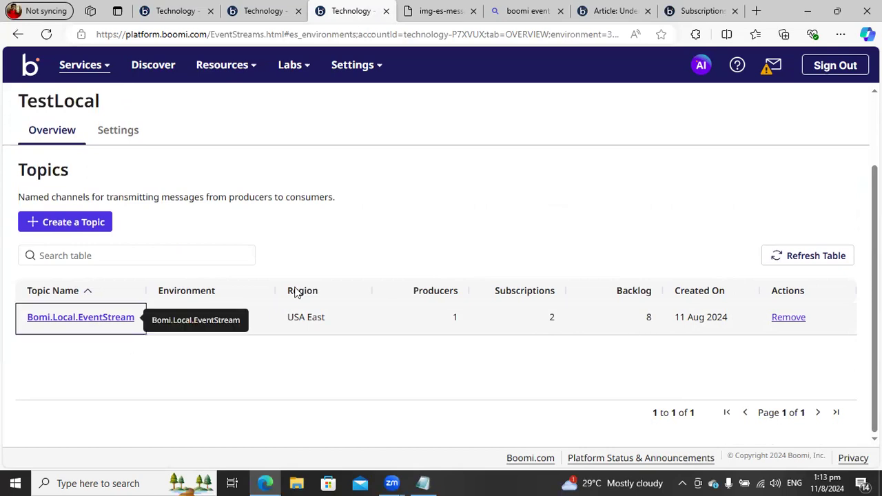
scroll(343, 326, down, 2)
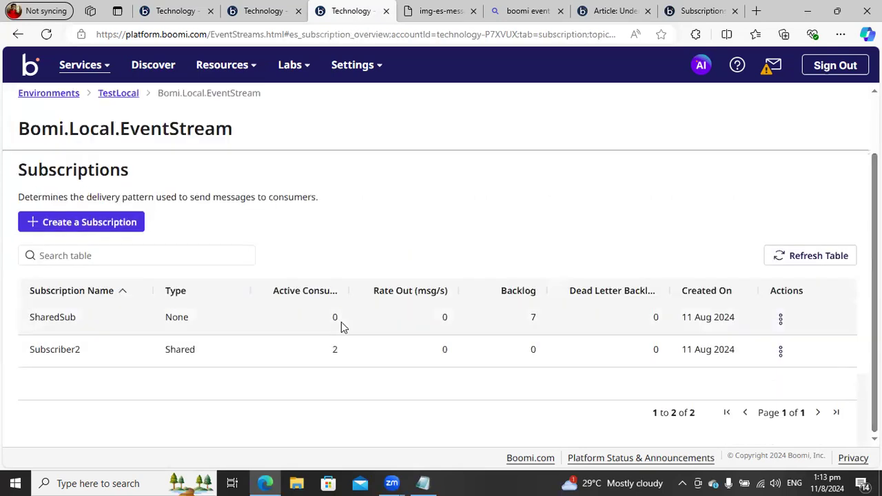
click(67, 324)
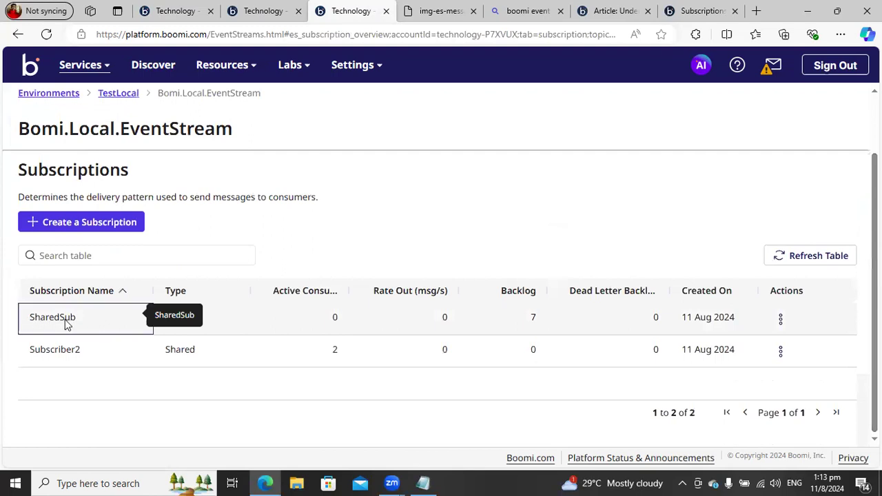
click(170, 356)
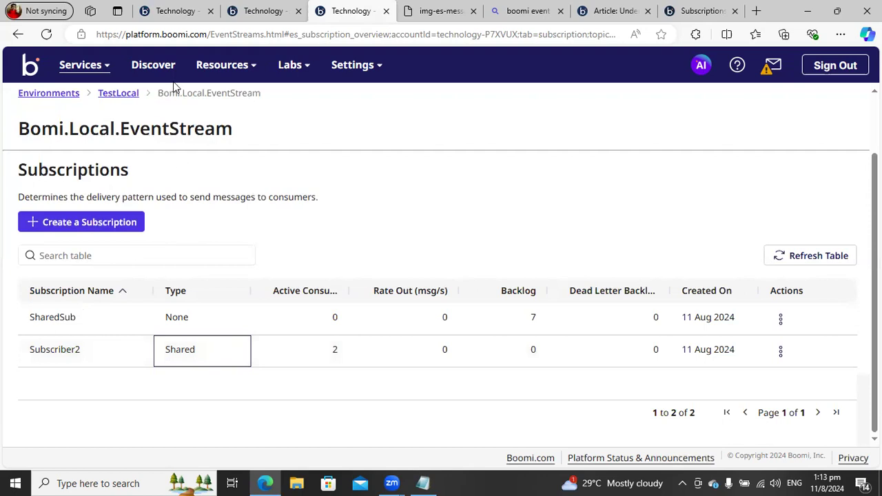
Return to the Executions page and refresh the past hour's list of process executions
mouse_move(161, 17)
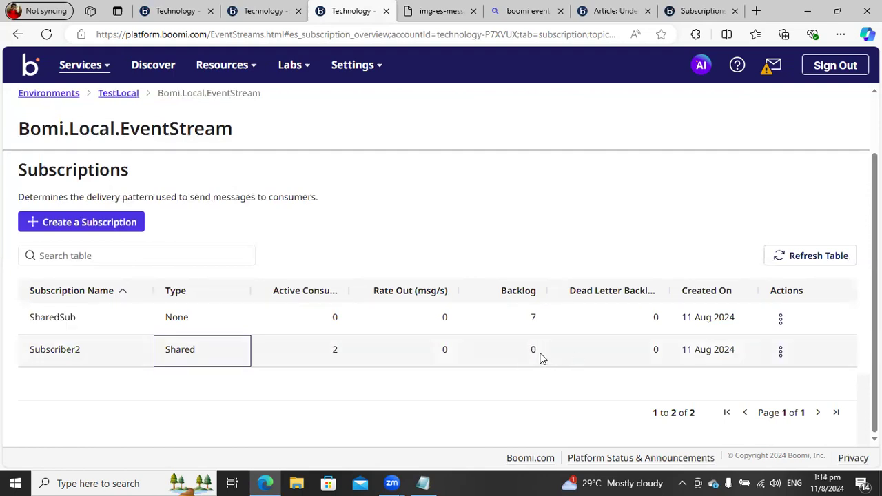
click(247, 17)
click(184, 178)
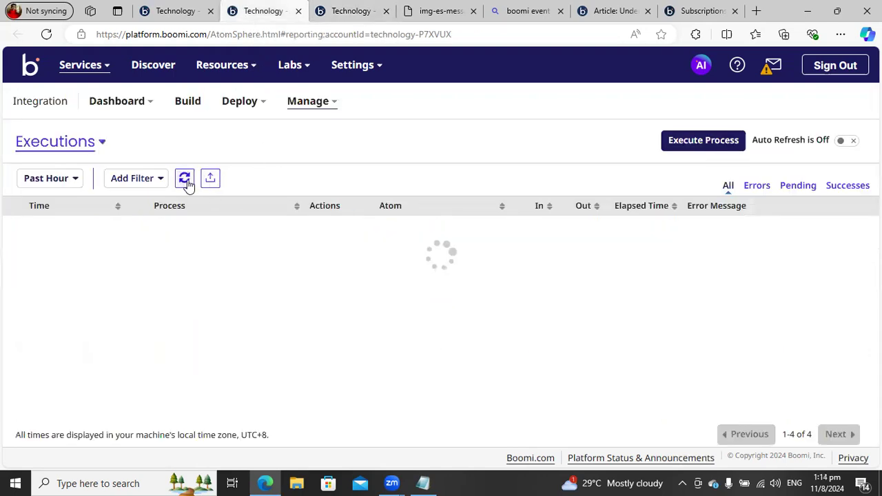
click(186, 180)
click(186, 180)
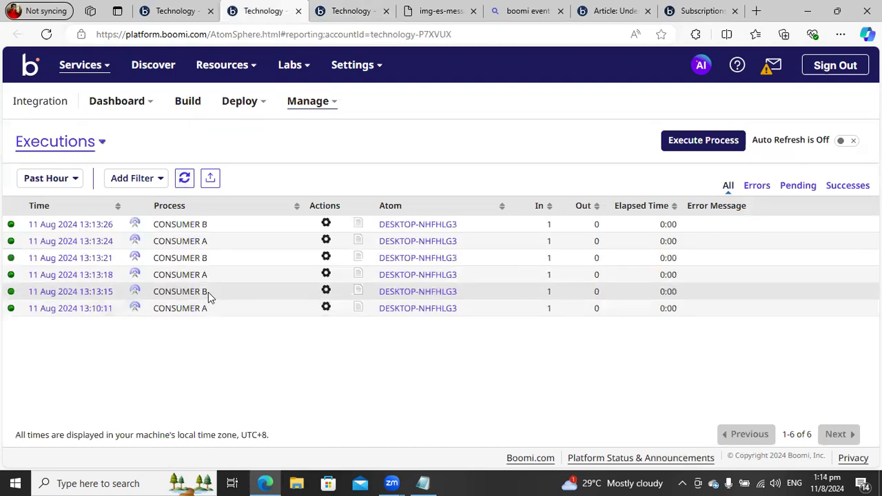
Examine how the latest executions are distributed between CONSUMER A and CONSUMER B
drag(203, 274, 202, 227)
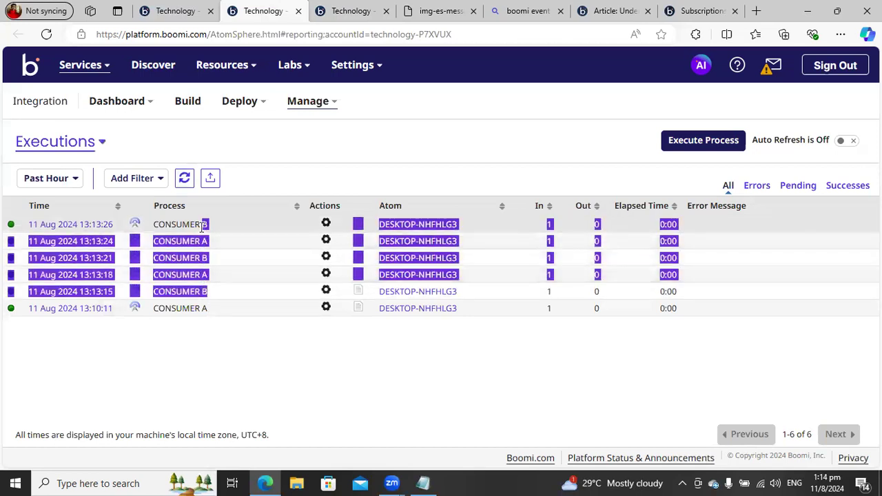
click(344, 175)
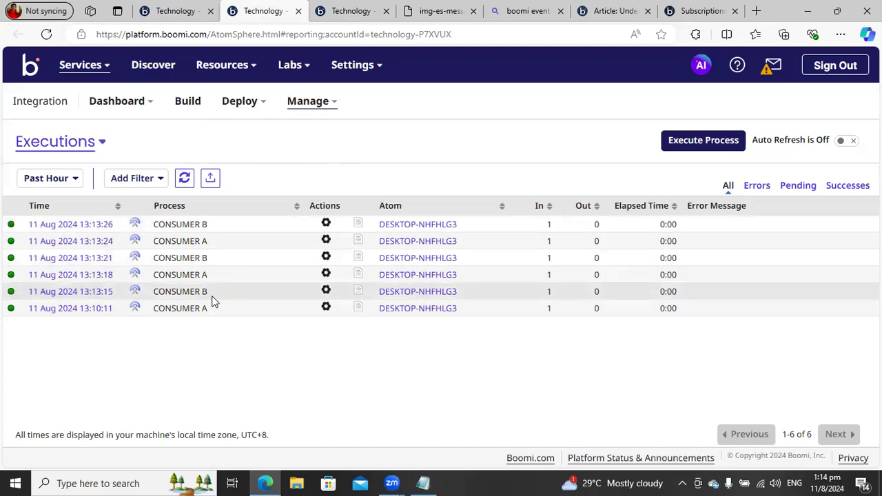
drag(212, 300, 181, 277)
click(180, 276)
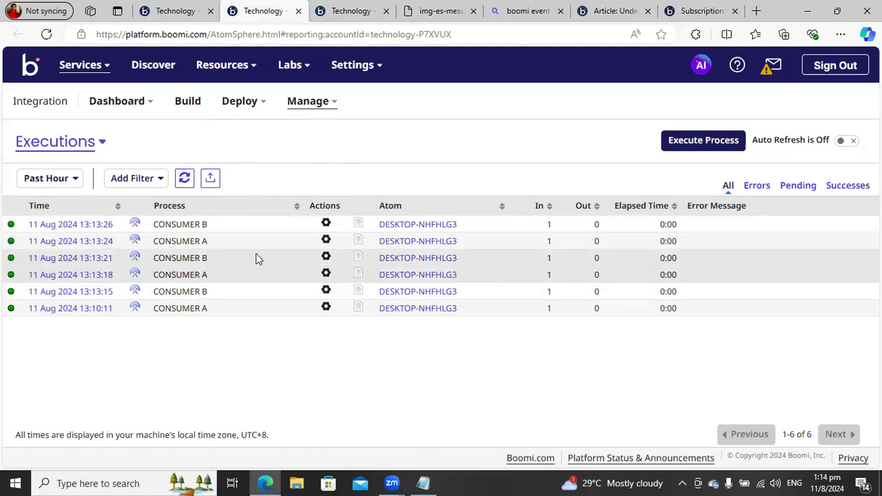
drag(170, 226, 202, 232)
click(202, 234)
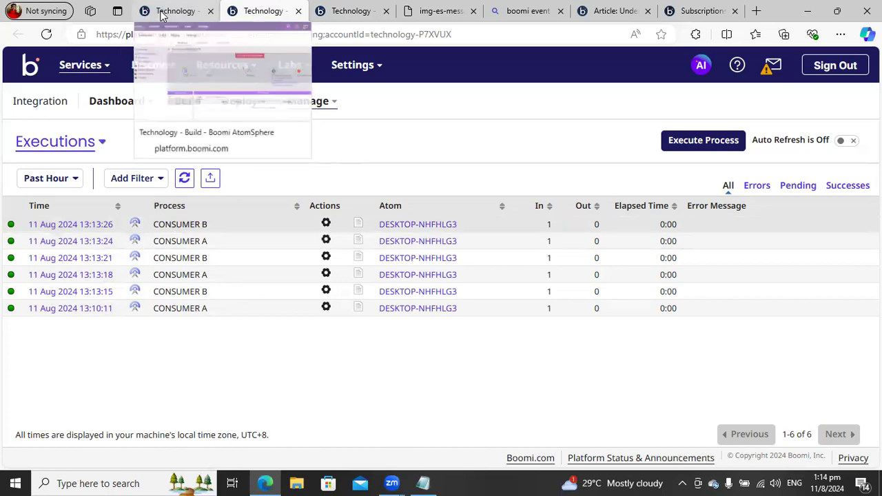
Return to the PRODUCE test results and slightly widen the component tree
click(162, 14)
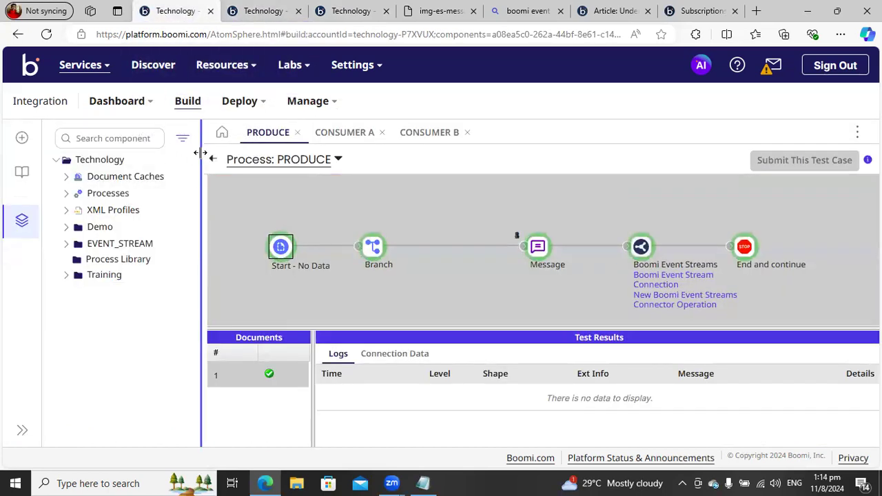
drag(202, 157, 214, 159)
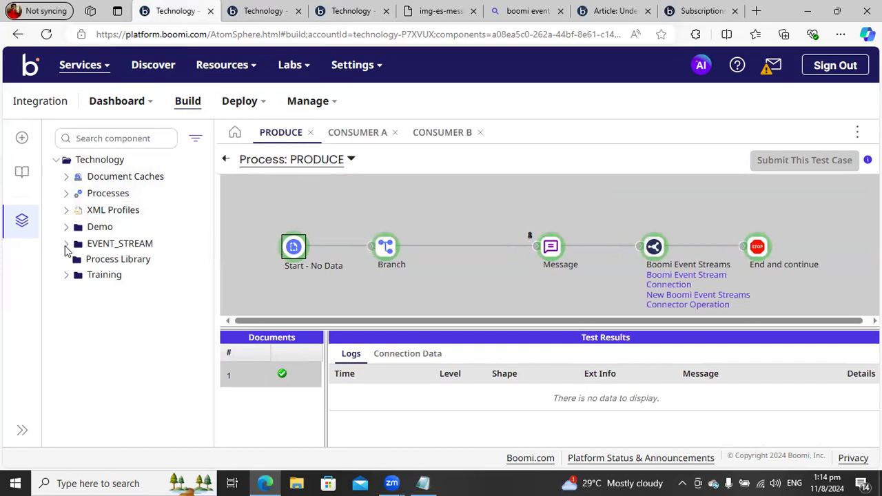
click(66, 227)
click(75, 295)
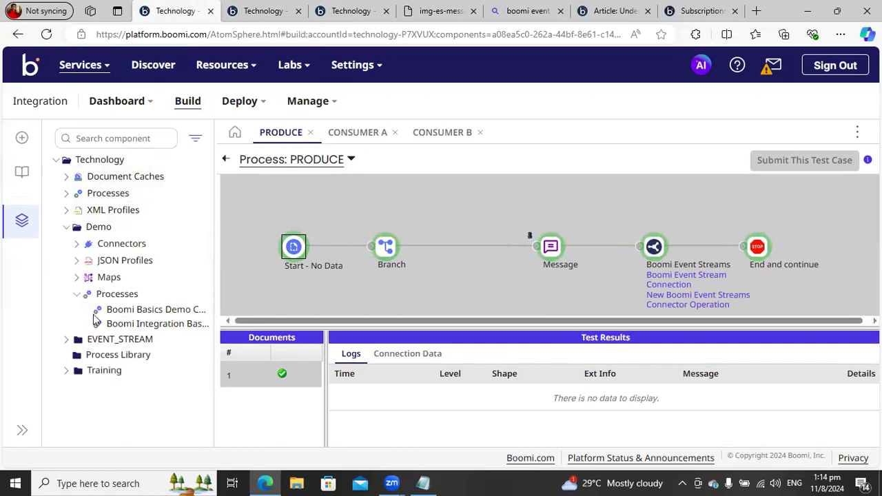
click(67, 229)
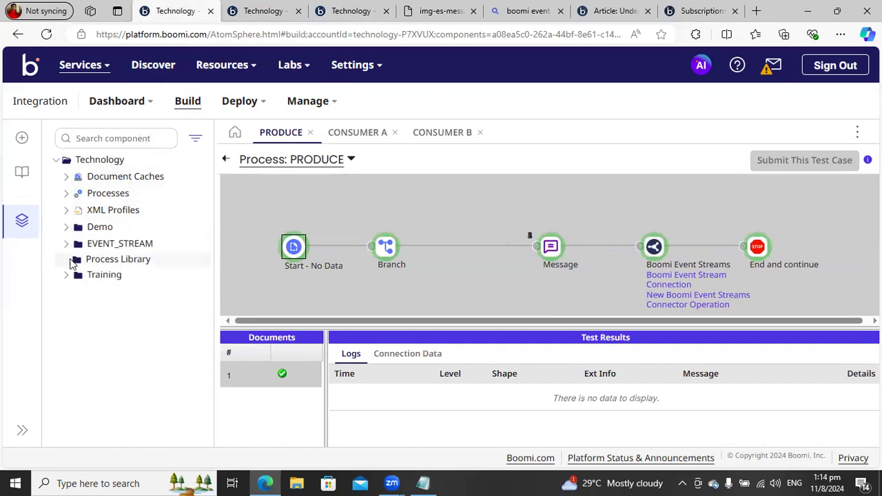
Start a copy of the CONSUMER B process from the EVENT_STREAM folder and name it CONSUMER C
click(67, 244)
click(76, 278)
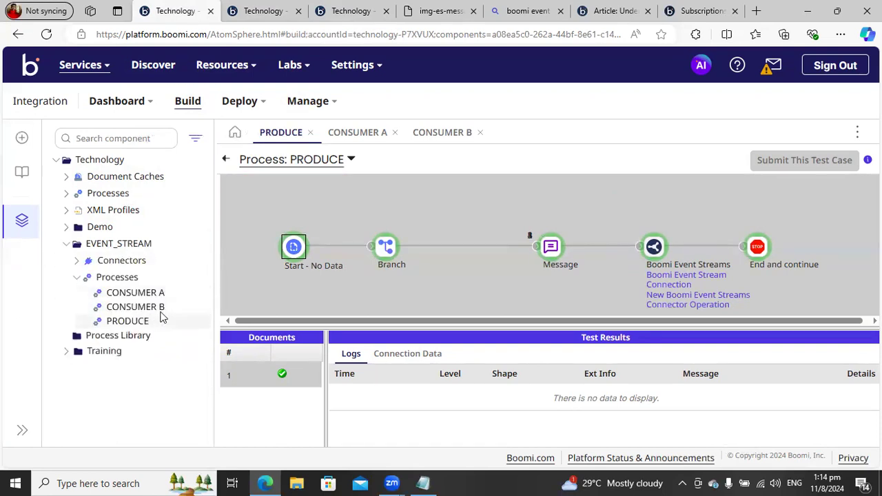
click(197, 308)
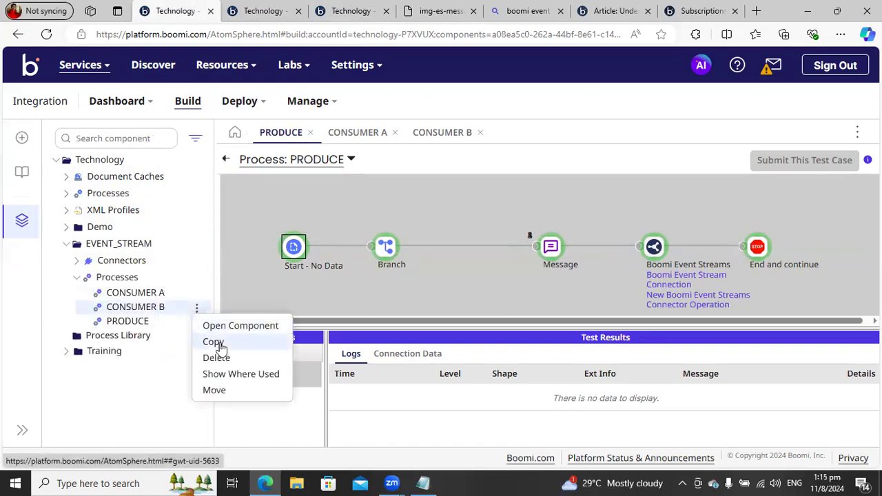
click(218, 340)
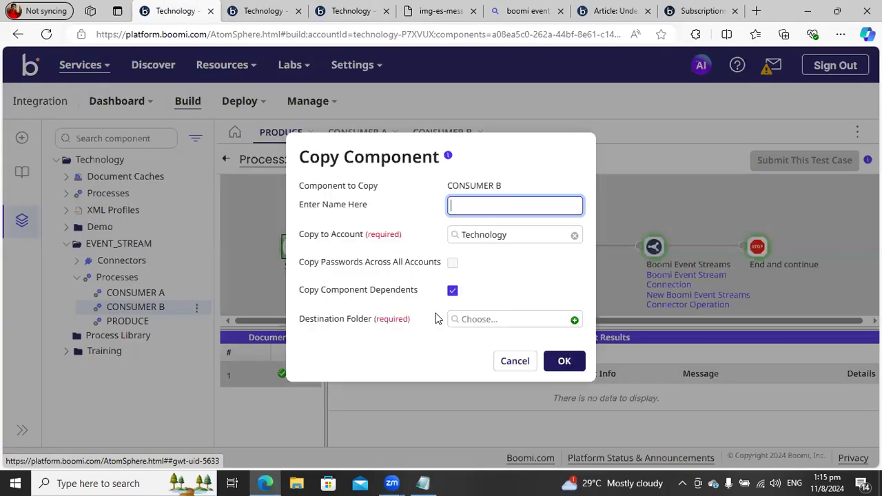
drag(504, 184, 446, 182)
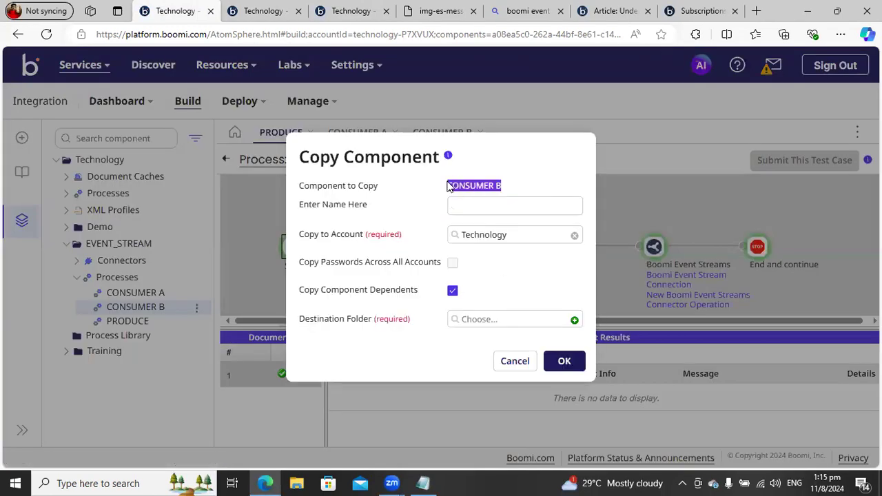
click(476, 206)
key(ctrl+v)
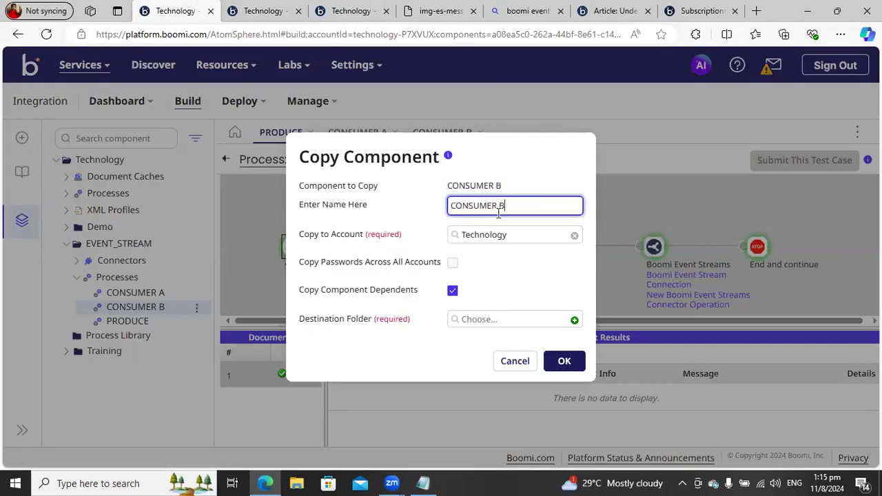
click(511, 204)
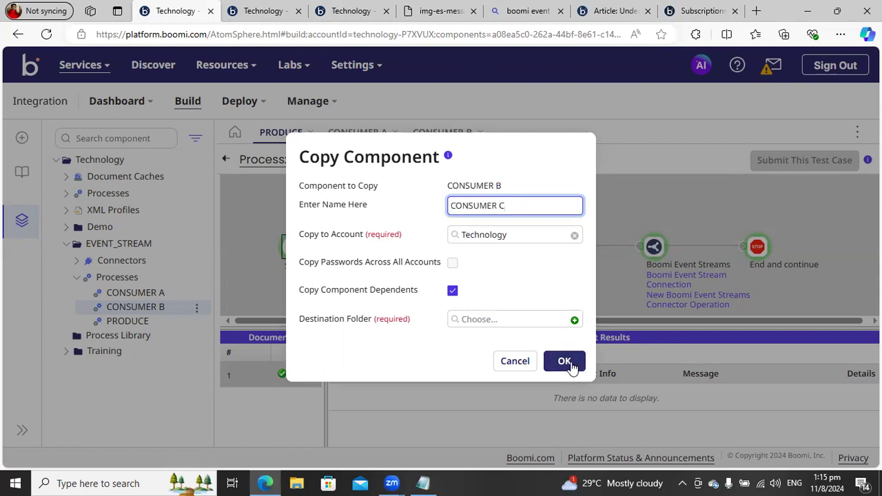
Finish copying the CONSUMER B process as CONSUMER C into the EVENT_STREAM folder, without copying component dependents
click(482, 319)
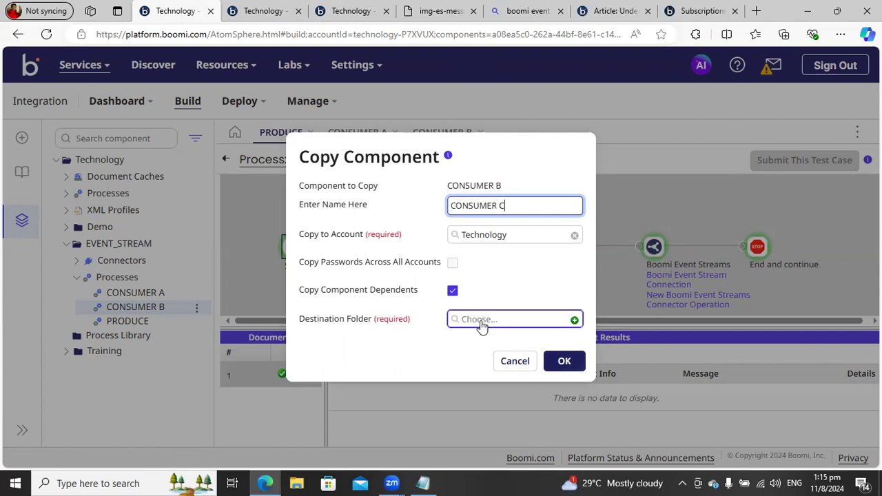
click(506, 385)
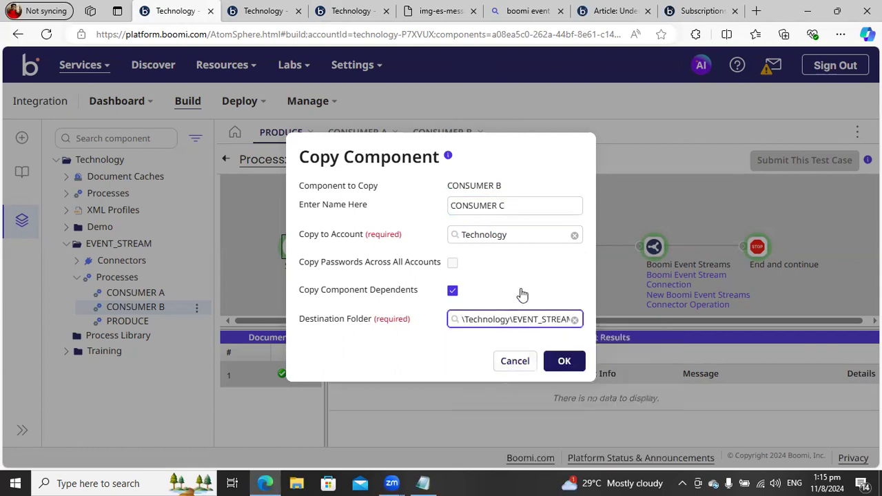
click(454, 293)
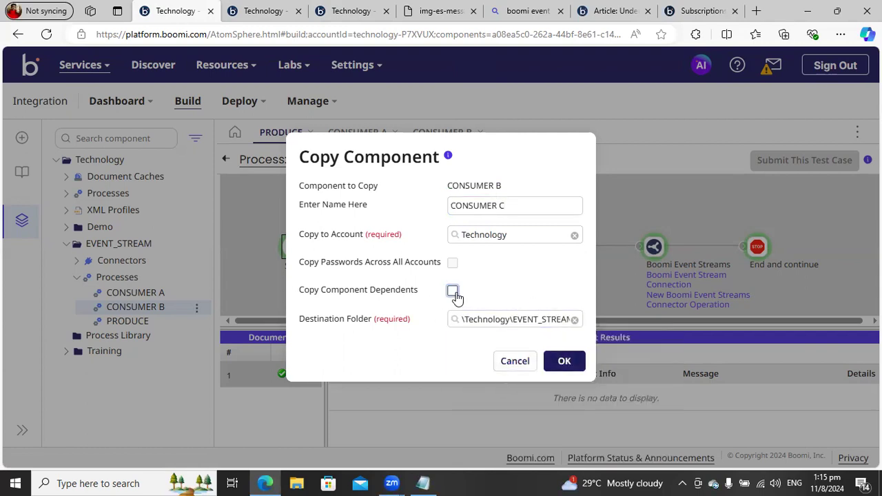
click(454, 293)
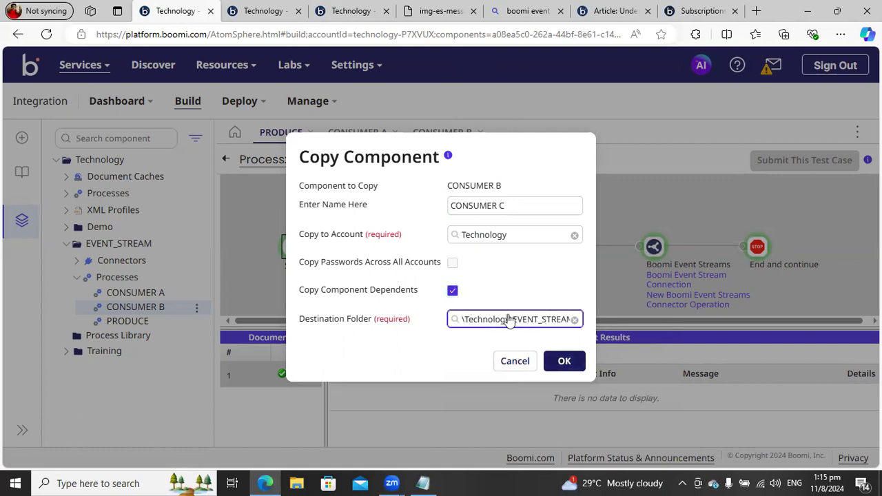
click(455, 293)
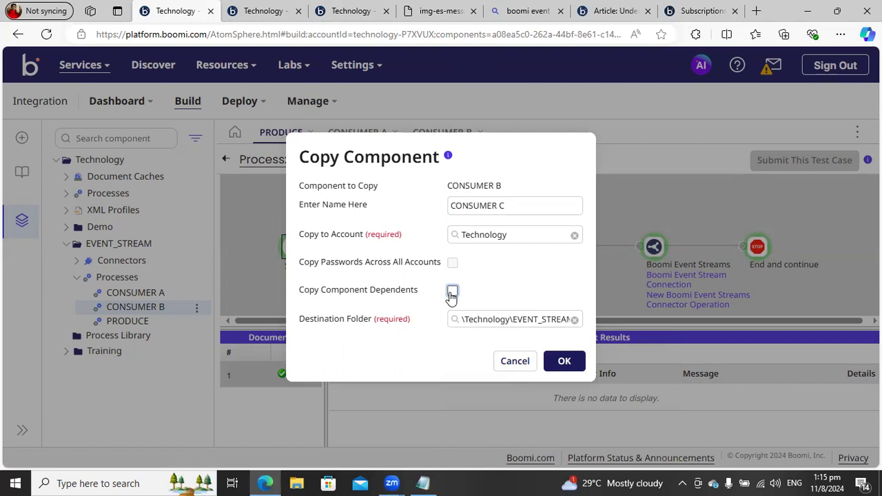
click(562, 368)
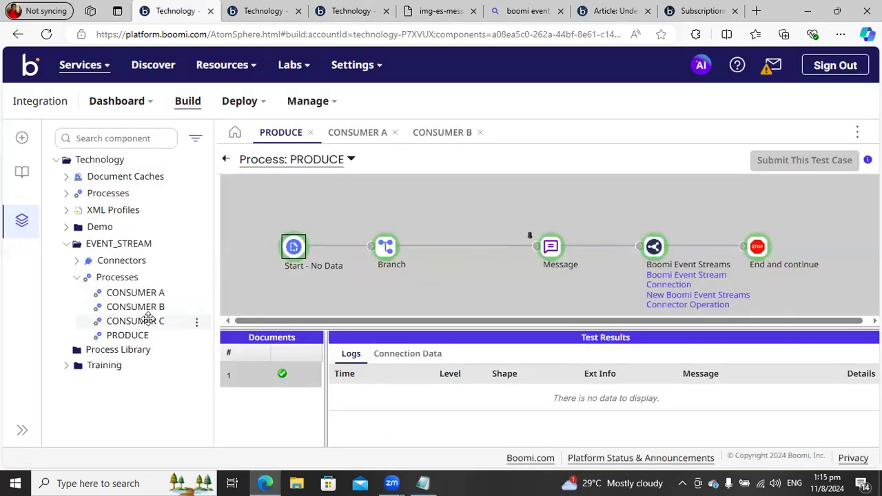
Open the CONSUMER C process and expand the Boomi Event Streams operations under the EVENT_STREAM connectors
click(147, 320)
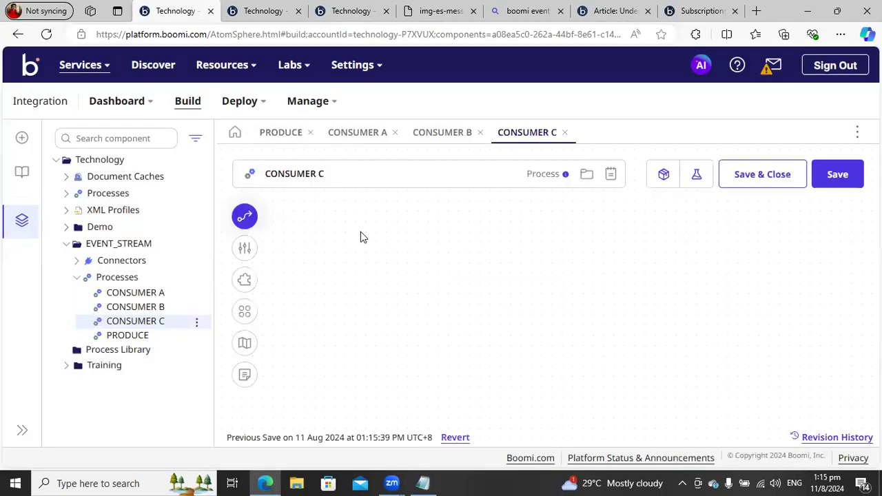
click(78, 262)
click(88, 278)
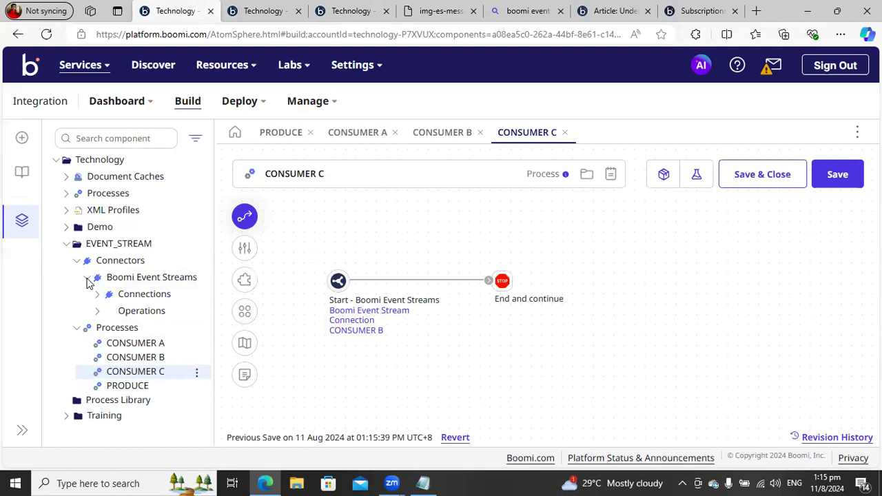
click(100, 311)
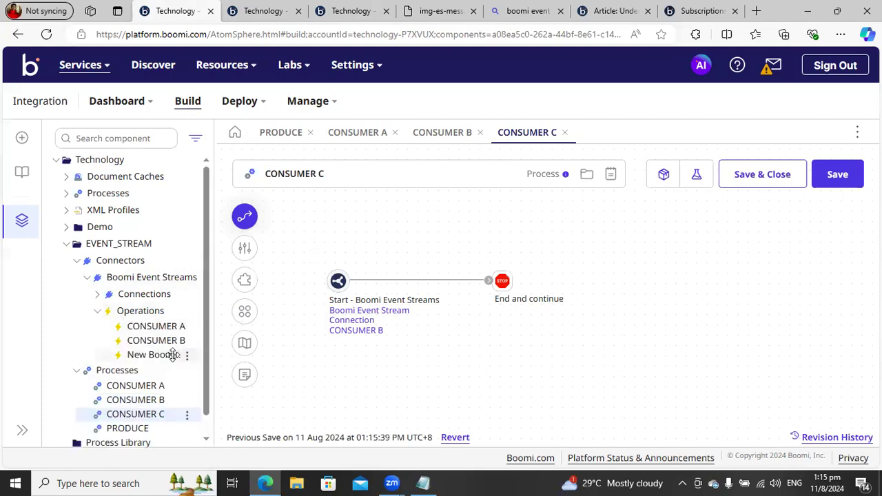
Copy the topic Bomi.Local.EventStream from the CONSUMER B operation into the New Boomi Event Streams Connector Operation
click(186, 357)
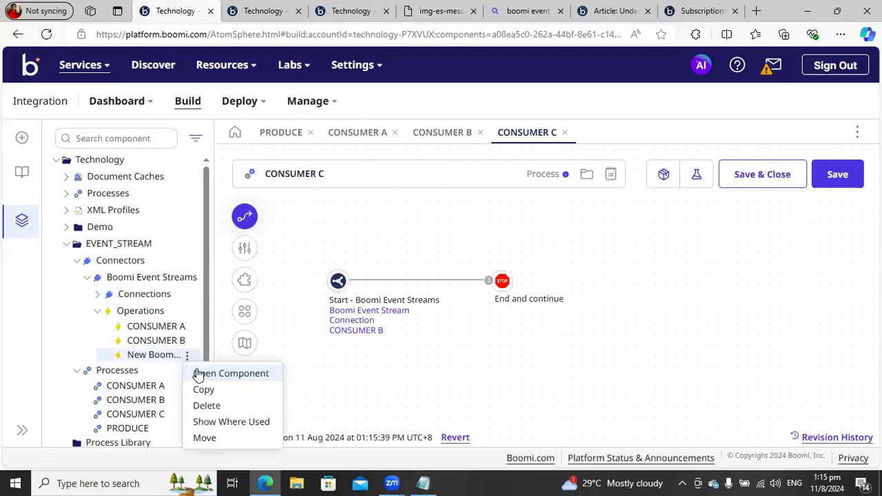
click(171, 340)
click(188, 341)
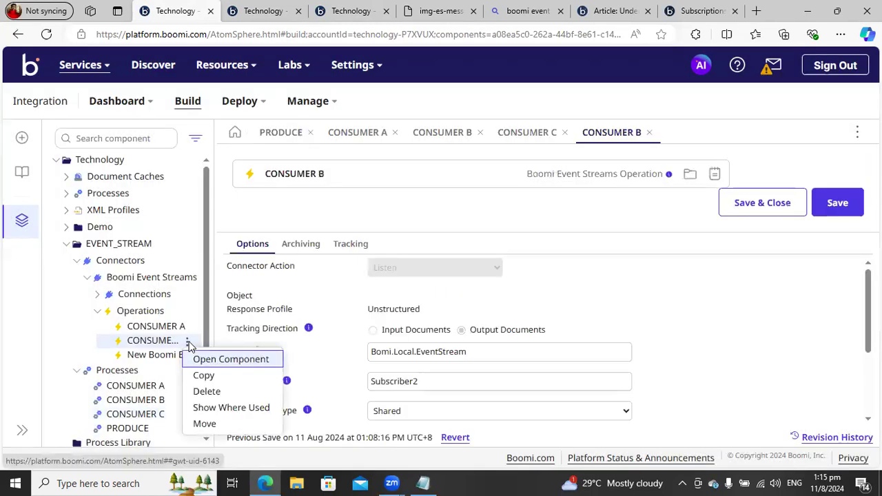
click(163, 354)
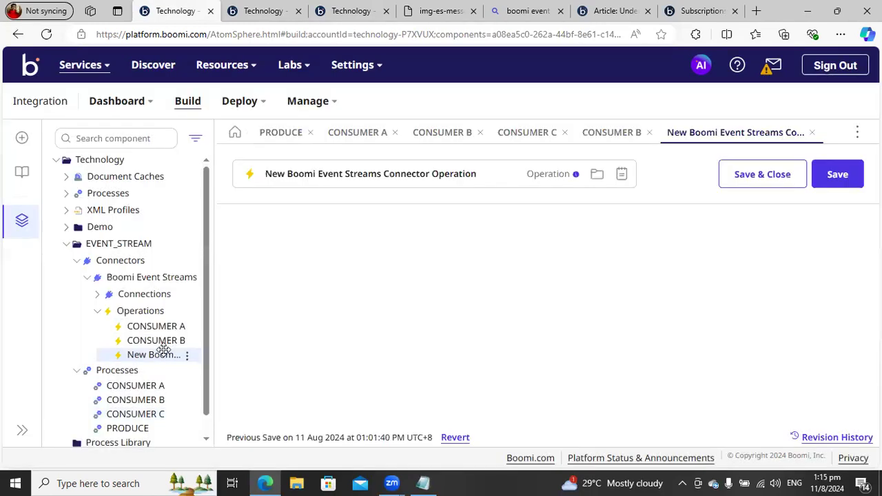
click(151, 340)
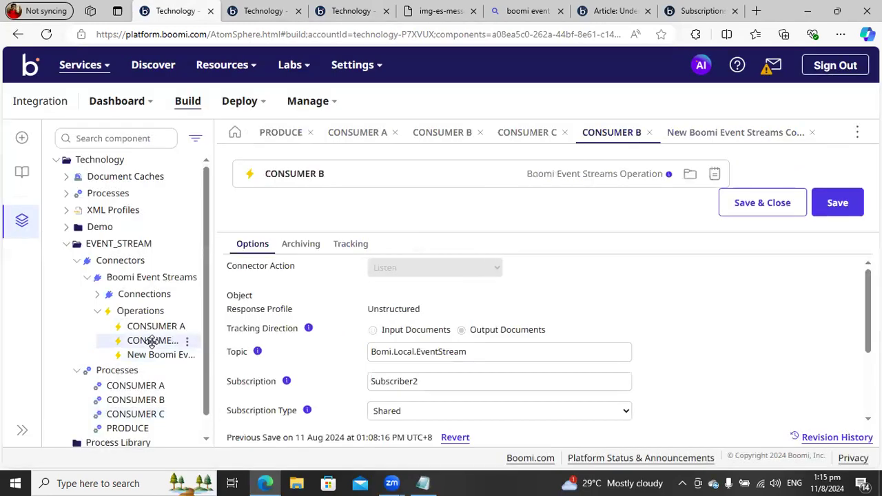
drag(480, 352, 361, 351)
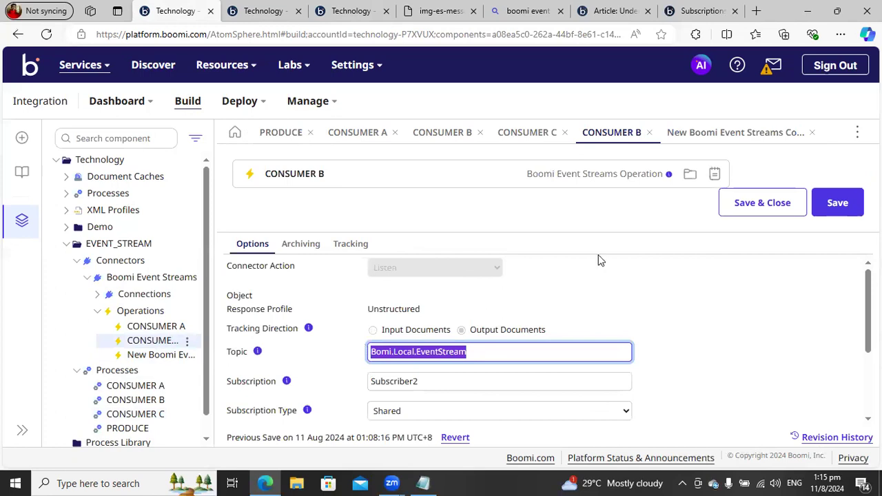
click(749, 131)
drag(445, 378, 309, 381)
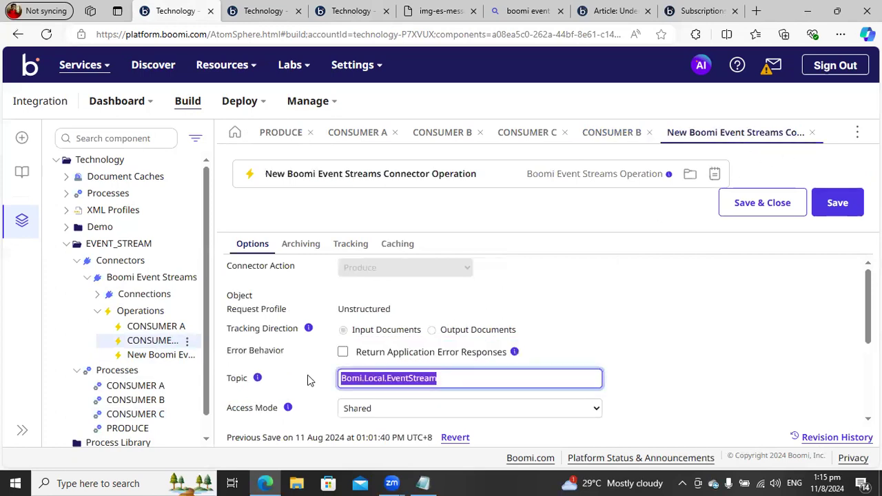
key(ctrl+v)
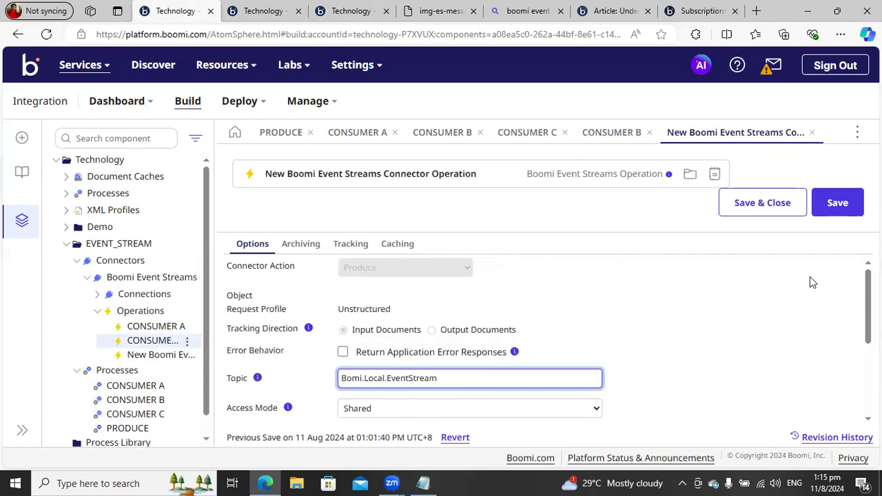
Review the produce operation's access mode, message compression and message properties, and close the operation without saving
scroll(848, 314, down, 2)
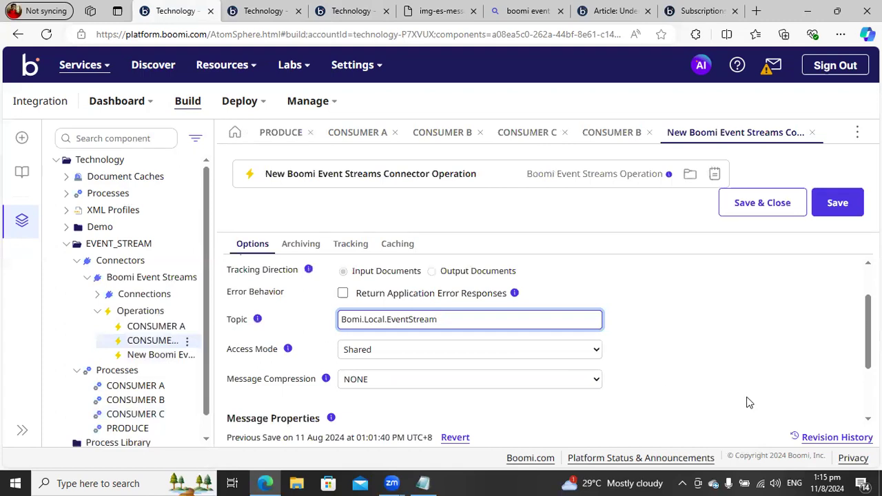
drag(878, 357, 875, 298)
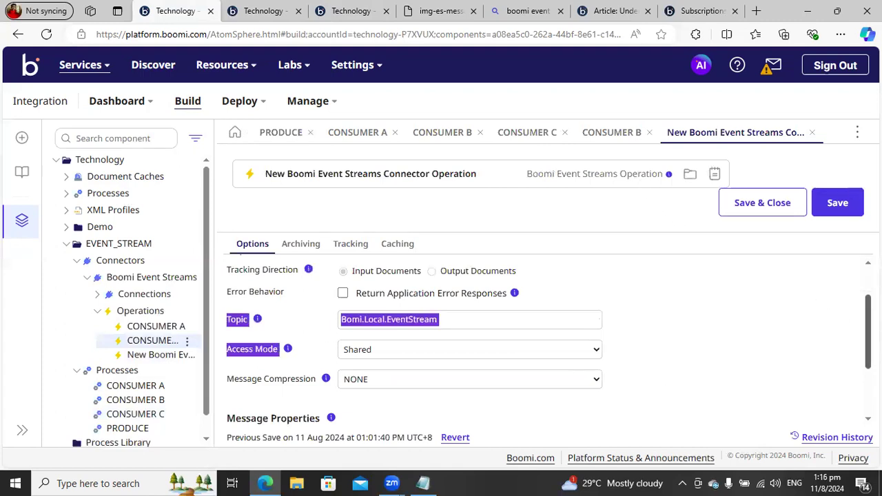
scroll(544, 338, up, 1)
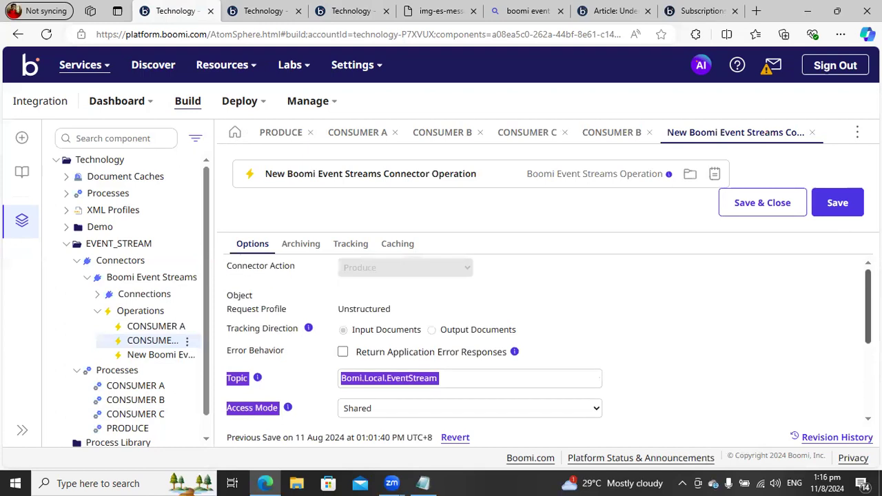
scroll(818, 343, down, 4)
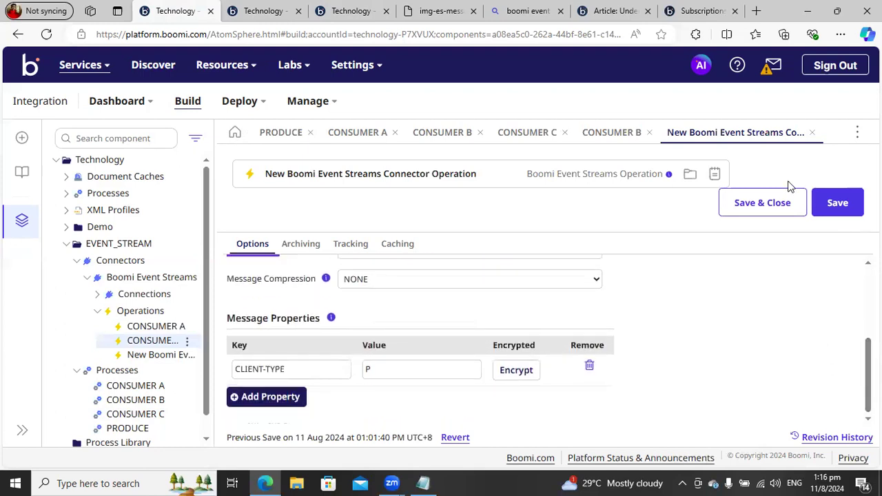
click(811, 133)
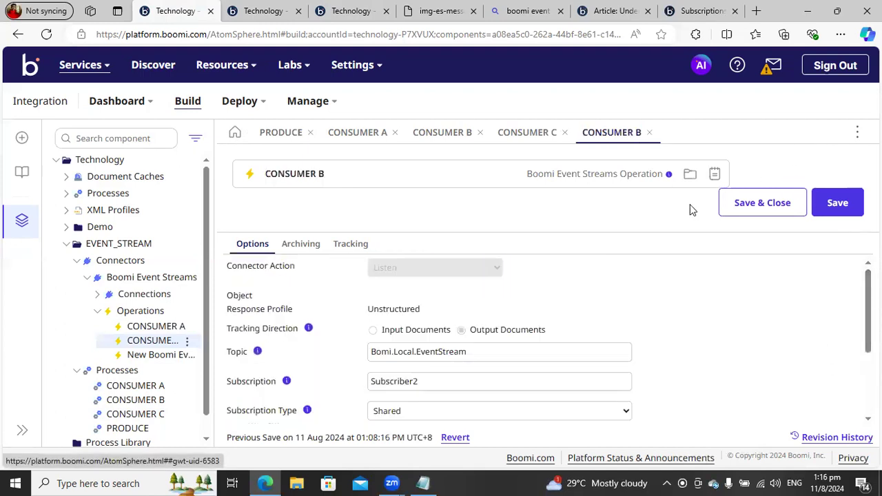
Copy the CONSUMER B operation as CONSUMER C into the EVENT_STREAM folder, without copying component dependents
click(187, 342)
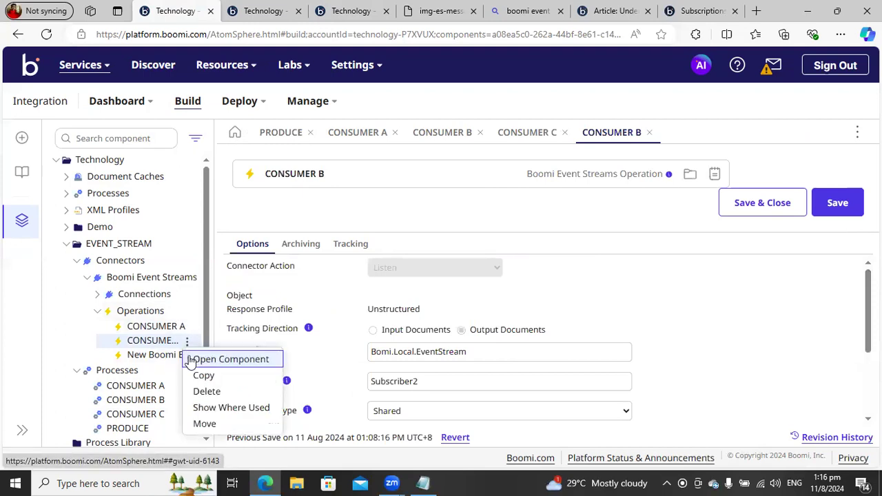
click(201, 374)
click(463, 320)
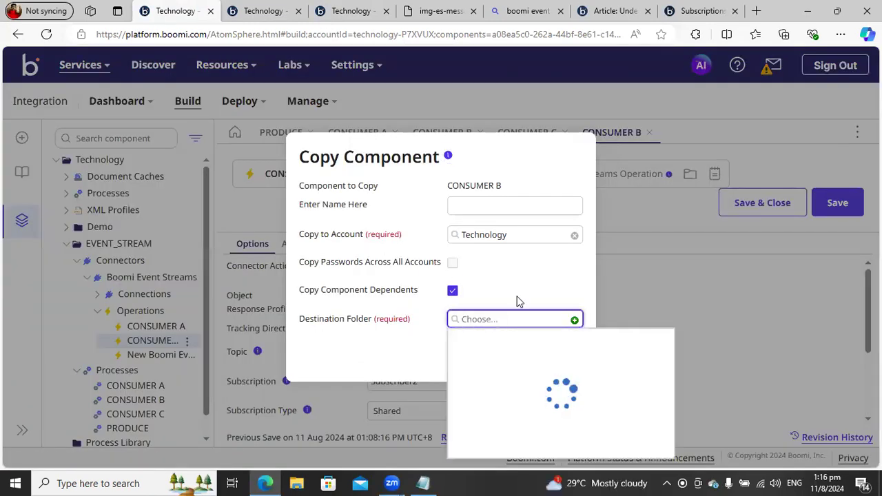
click(516, 372)
click(484, 201)
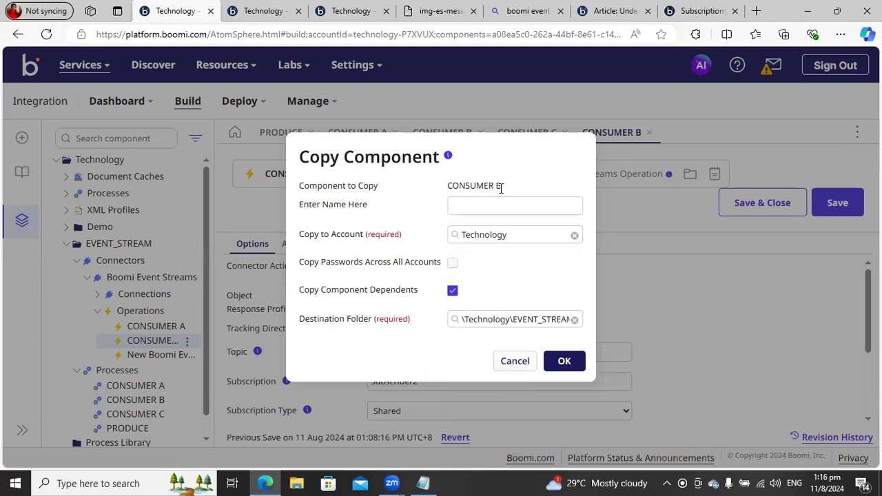
drag(500, 187, 446, 186)
click(489, 208)
text(CONSUMER C)
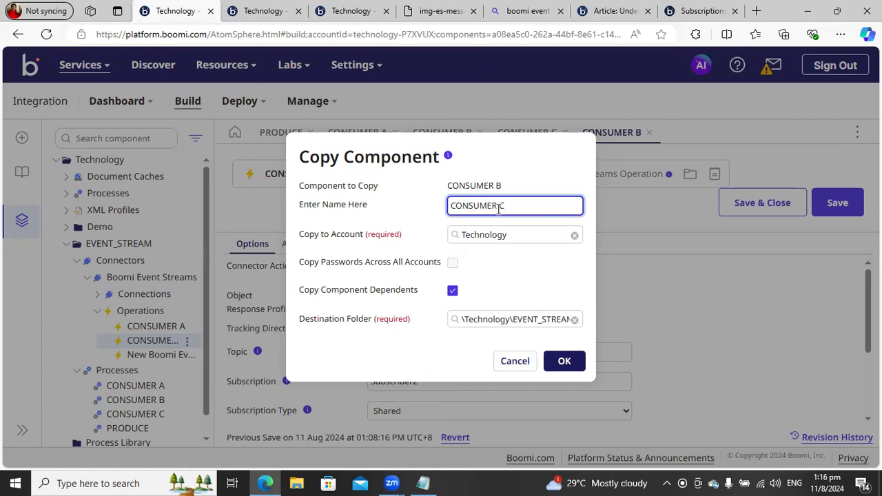
click(452, 291)
click(566, 367)
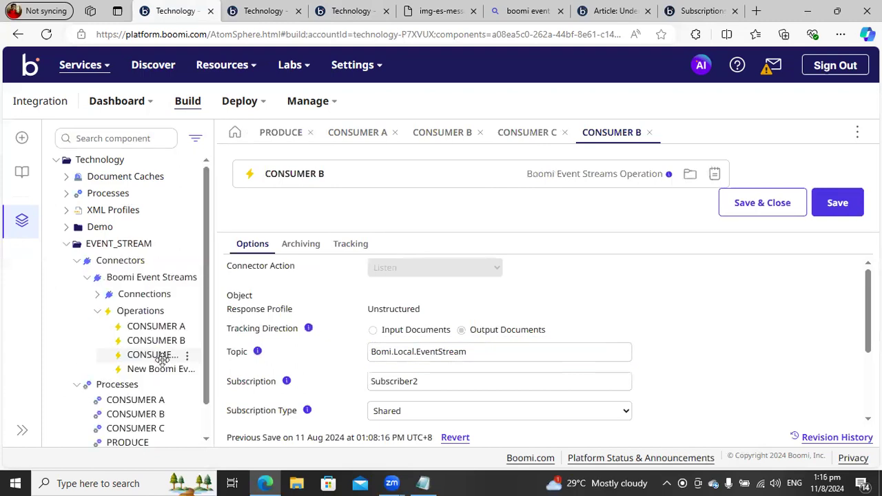
Open the CONSUMER C operation and look up the existing subscriptions of the Bomi.Local.EventStream topic
click(153, 355)
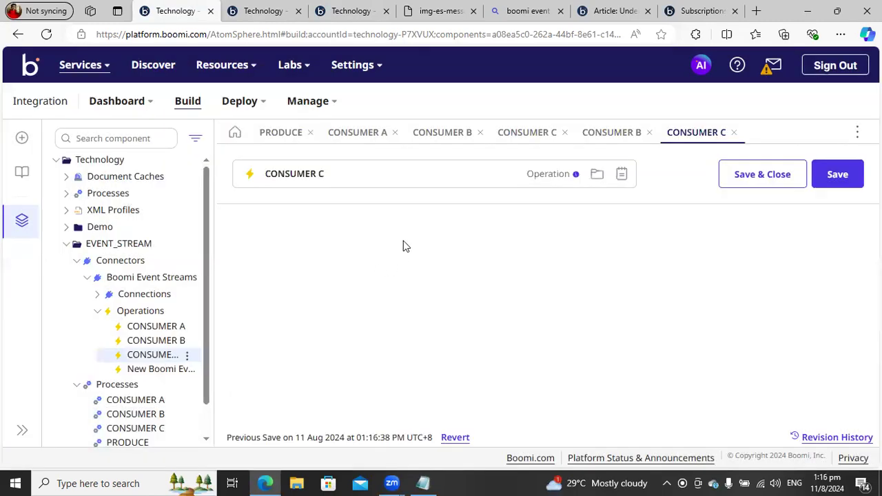
click(478, 355)
click(437, 384)
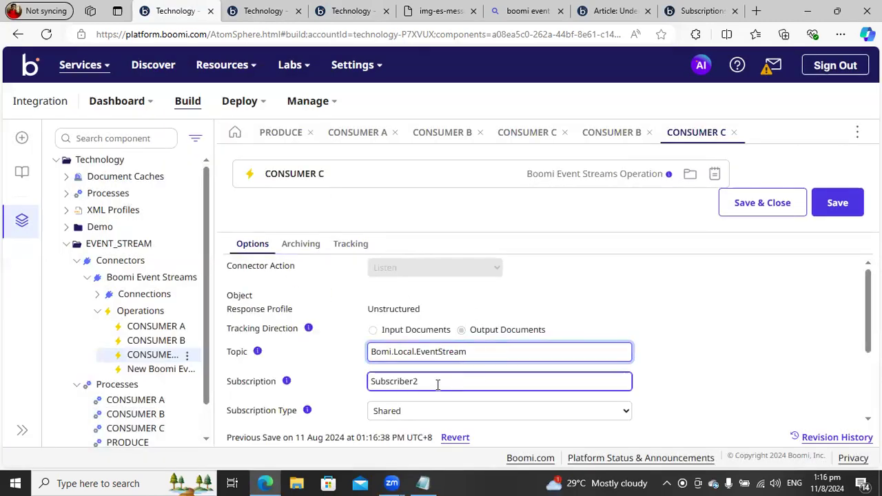
click(249, 11)
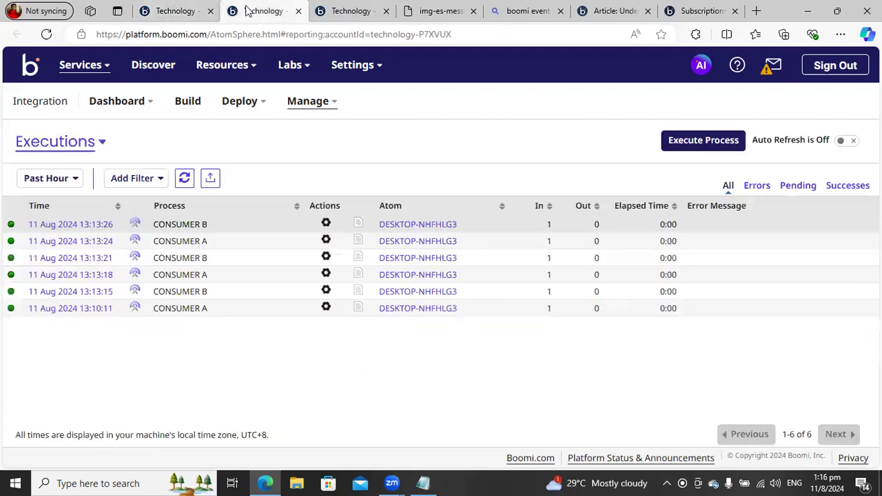
click(349, 11)
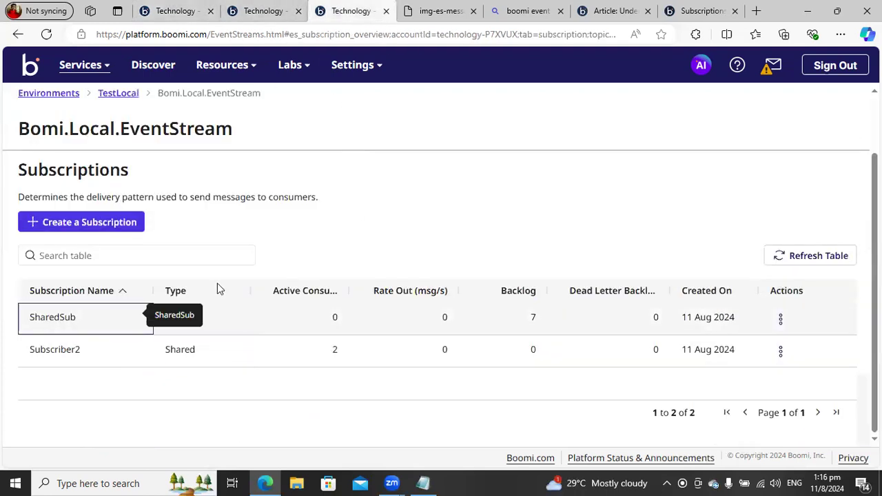
click(260, 13)
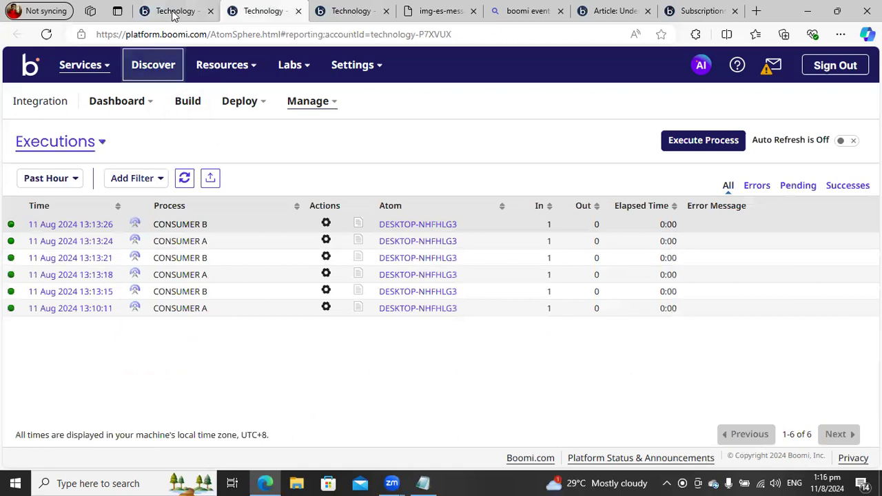
Set the CONSUMER C operation's subscription to SharedSub and check the name against the topic's subscription list
click(176, 11)
key(BackSpace)
text(2)
double_click(401, 380)
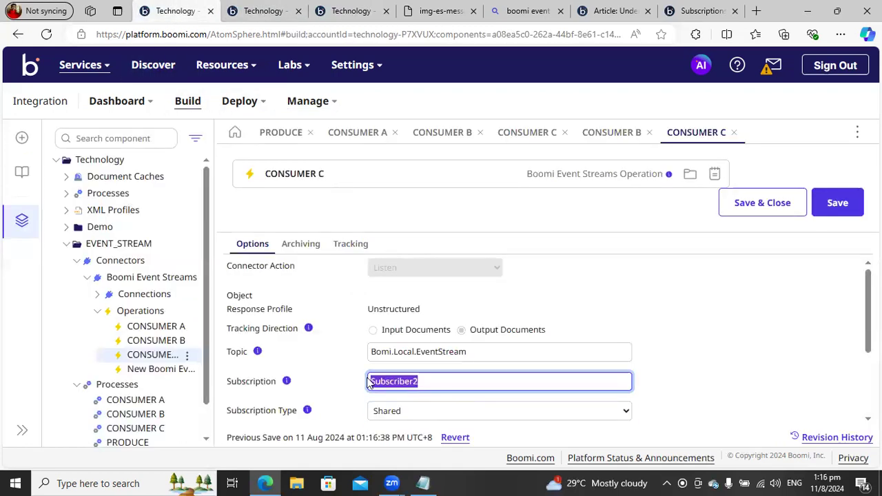
text(SharedSub)
click(262, 18)
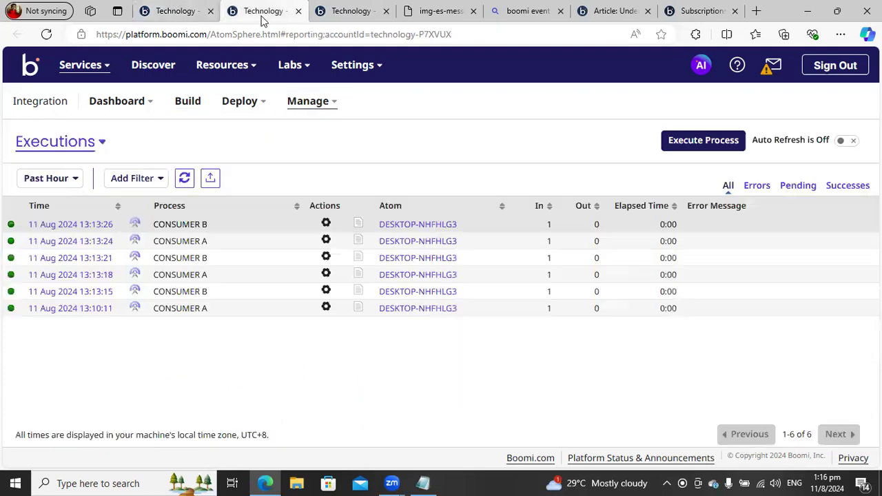
click(338, 15)
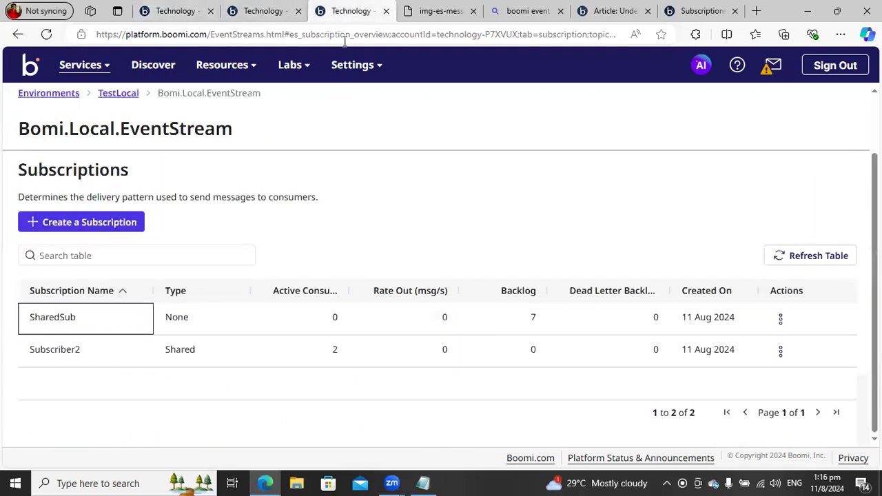
click(181, 11)
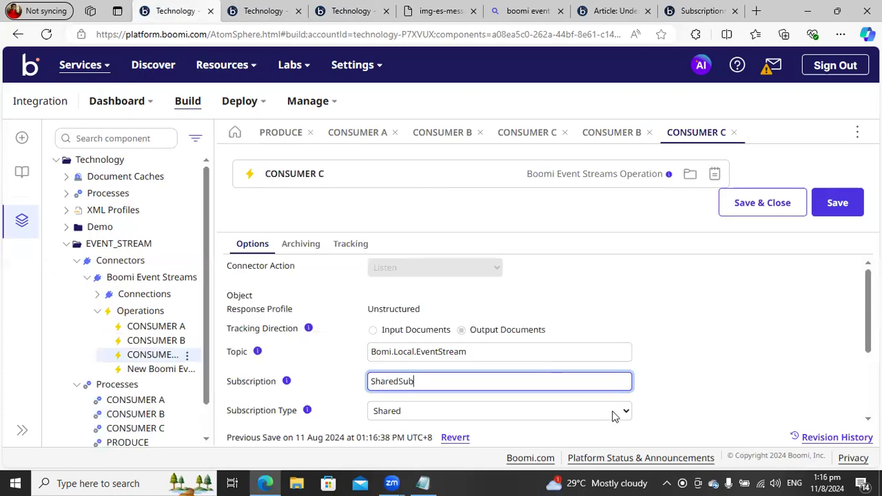
Set the CONSUMER C operation's subscription type to Exclusive, keeping the SharedSub subscription, and save and close the operation
scroll(549, 341, down, 3)
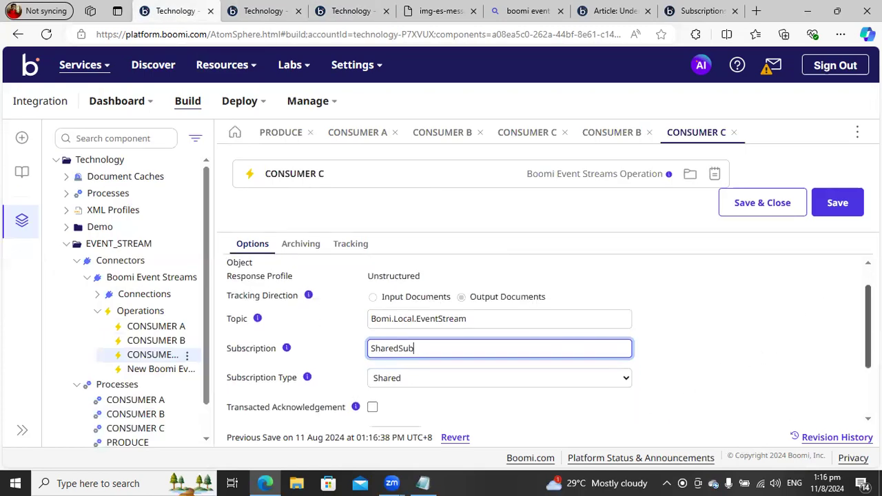
scroll(549, 341, down, 2)
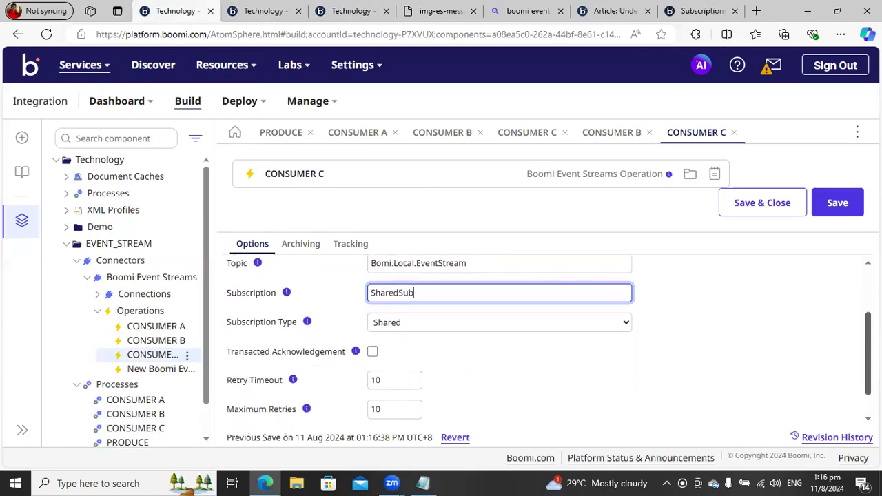
drag(855, 350, 842, 382)
click(409, 293)
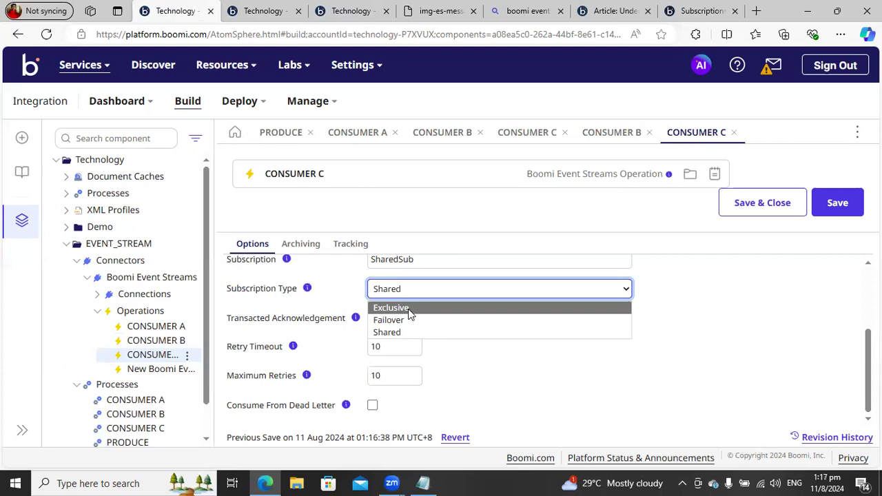
click(410, 310)
click(836, 211)
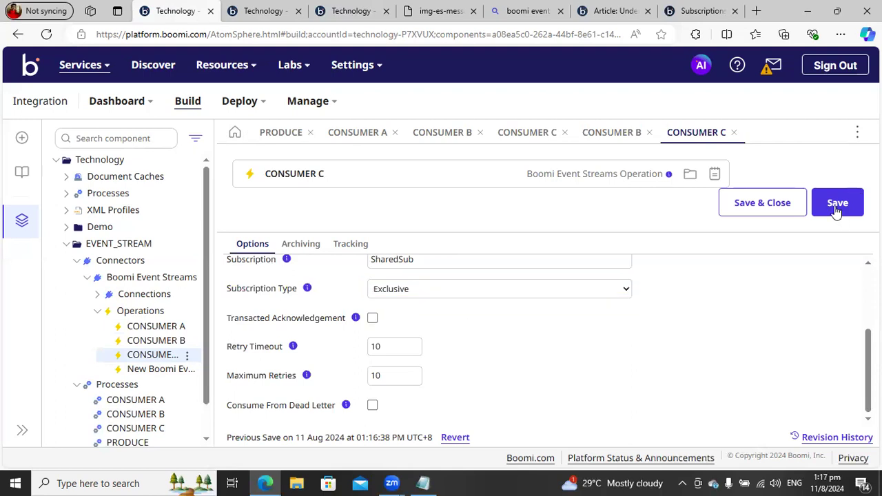
click(404, 297)
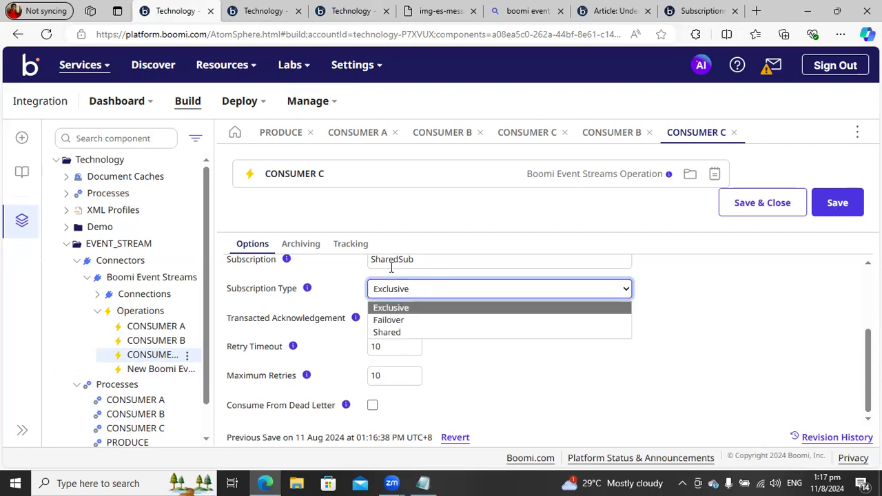
drag(422, 259, 370, 260)
click(710, 395)
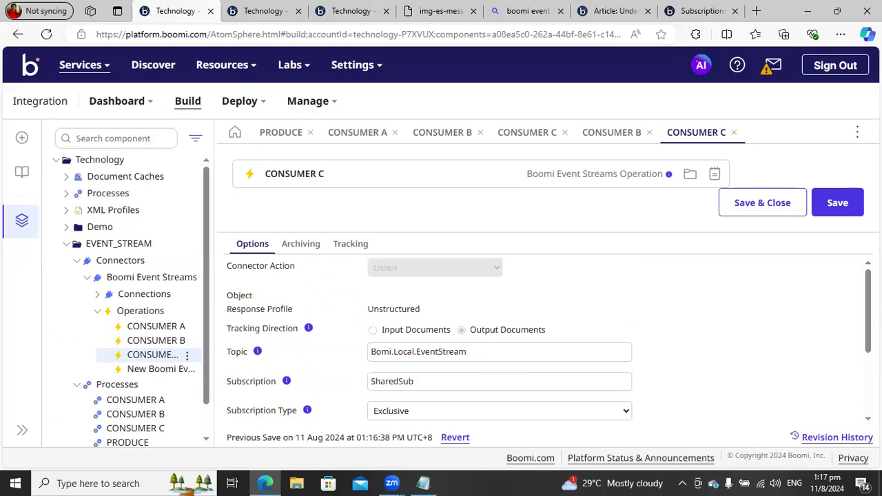
scroll(863, 331, down, 1)
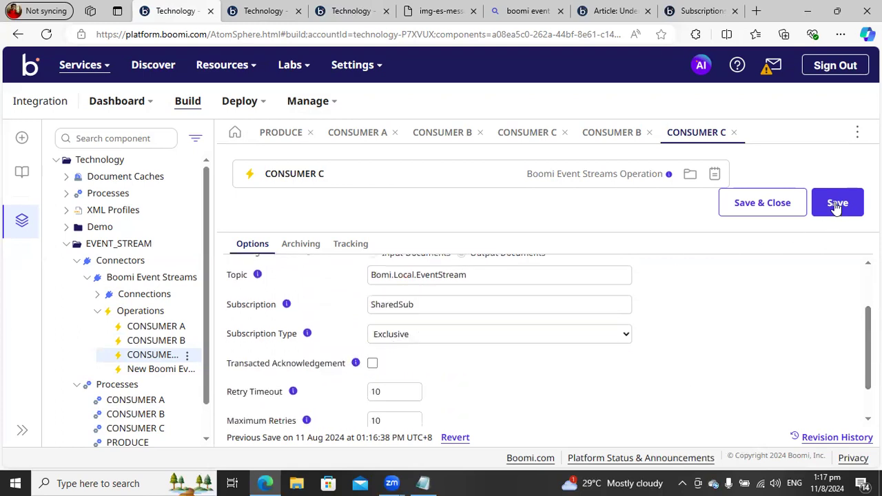
click(757, 204)
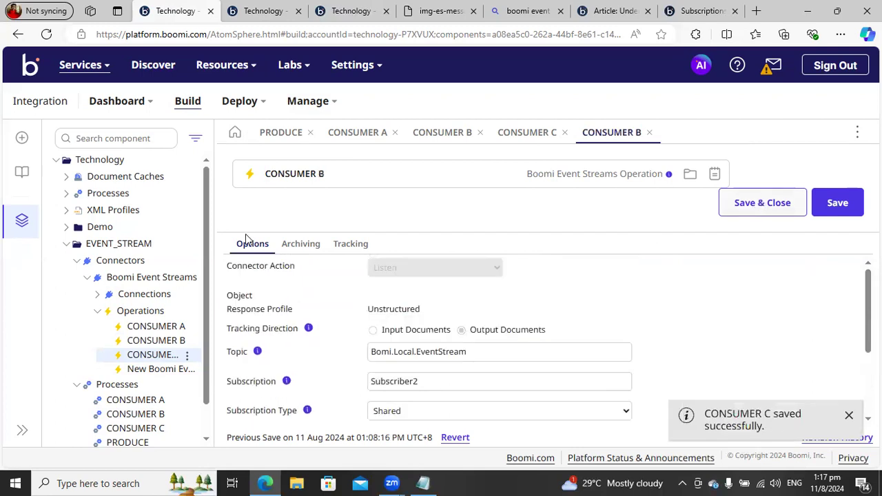
Reopen and close the CONSUMER C operation, and close the CONSUMER B operation as well
click(146, 355)
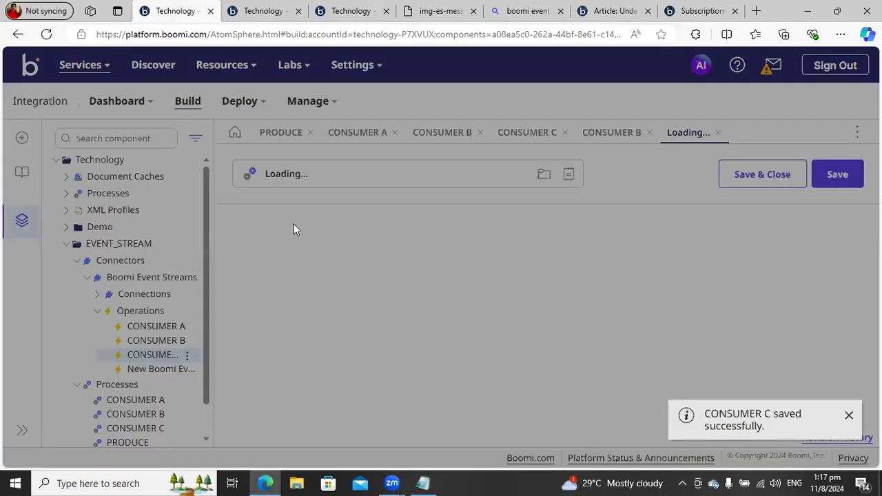
click(758, 203)
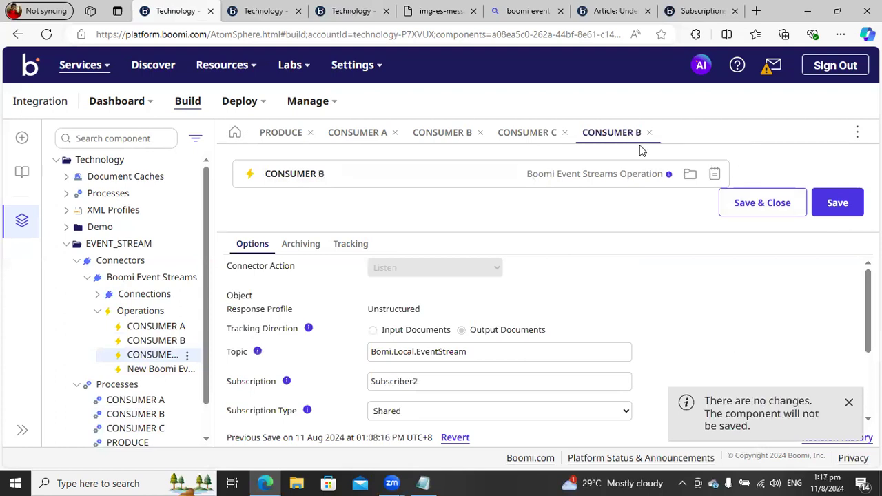
click(649, 132)
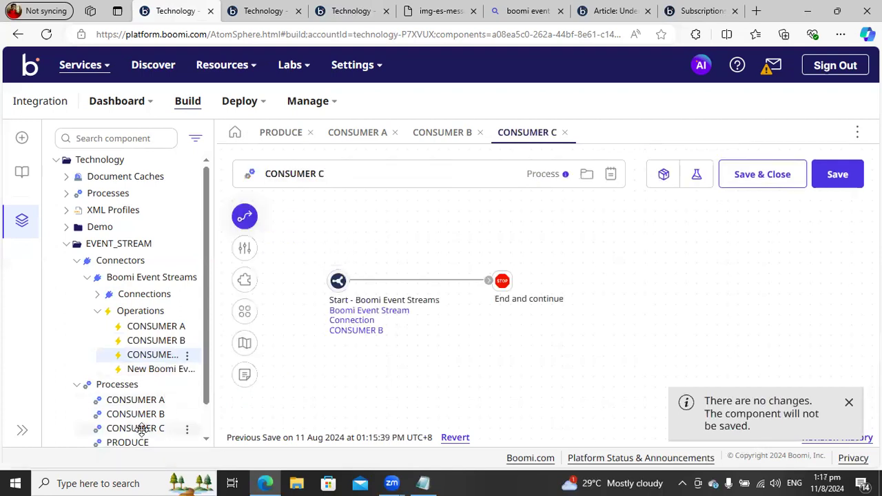
Replace the operation in the CONSUMER C process's Start shape with the CONSUMER C operation
click(337, 262)
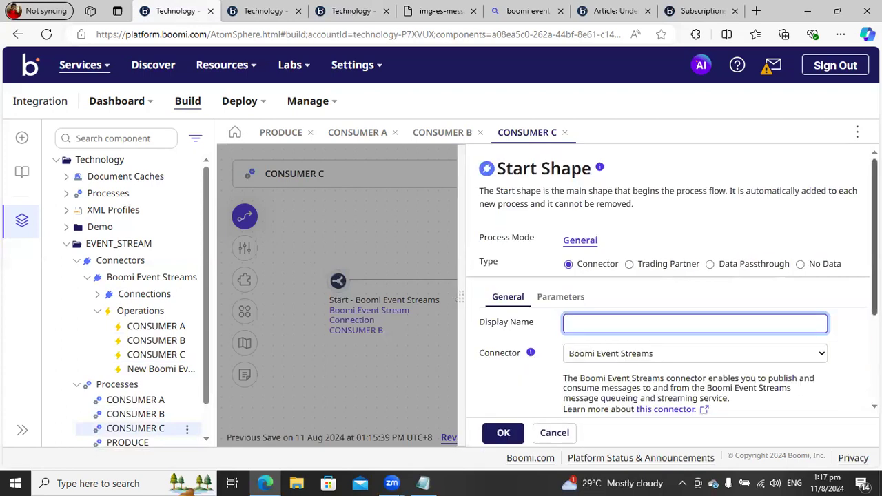
scroll(669, 290, down, 3)
click(818, 350)
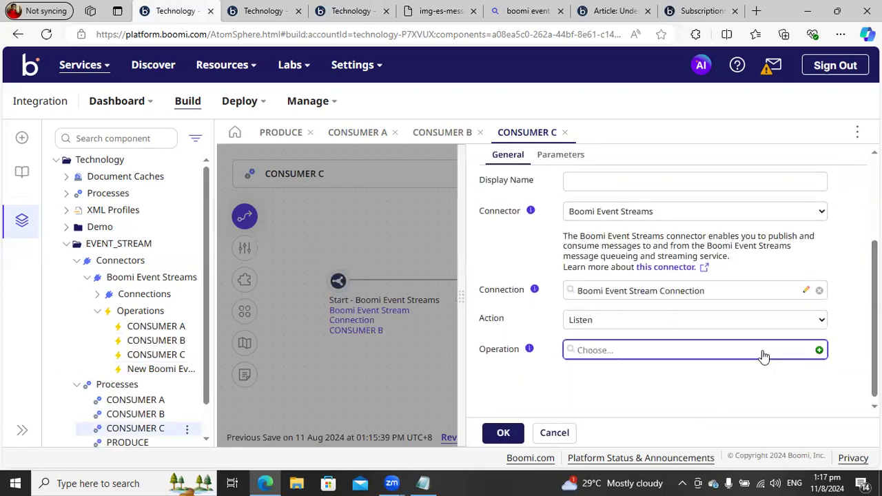
click(763, 352)
click(578, 254)
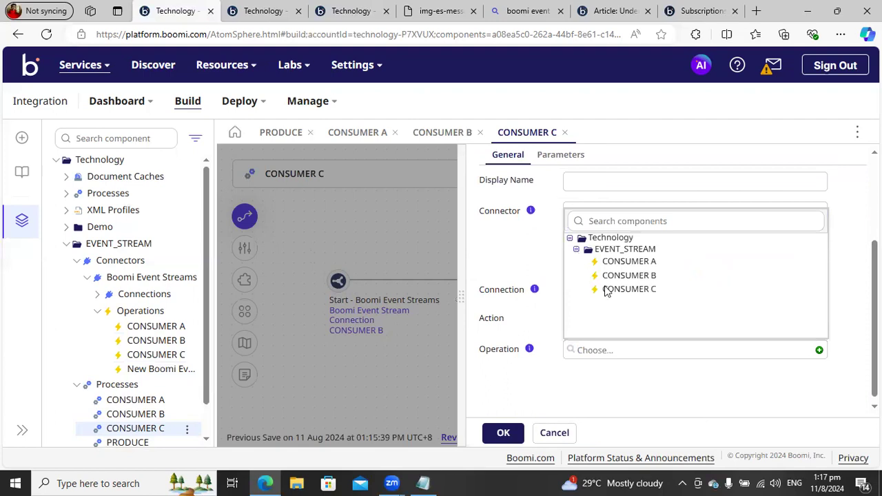
click(605, 289)
click(507, 432)
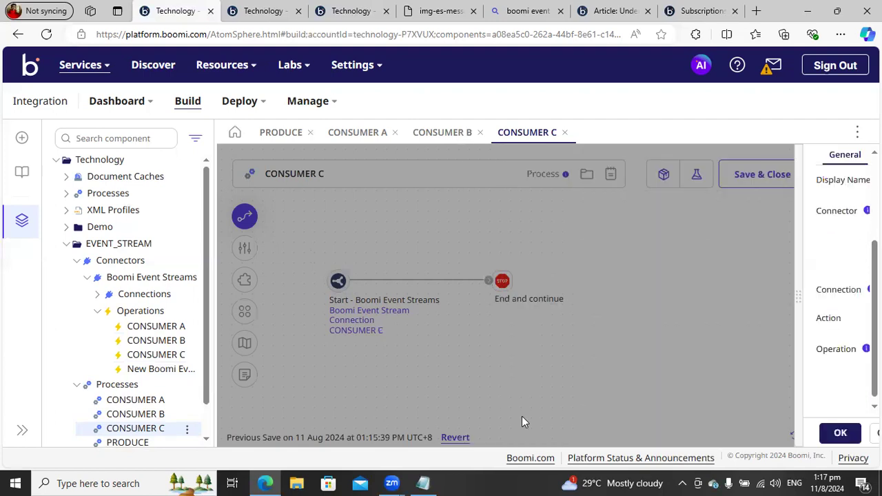
Save the CONSUMER C process, create a packaged component from it and proceed to its deployment
click(663, 175)
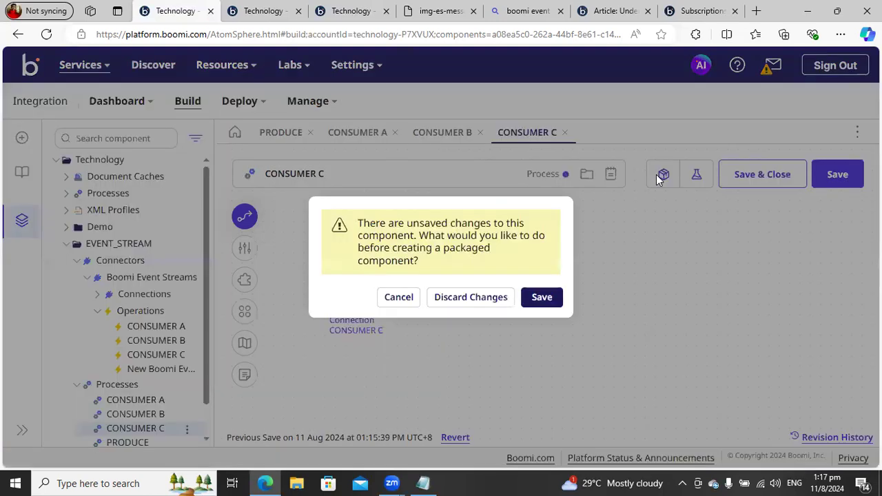
click(538, 298)
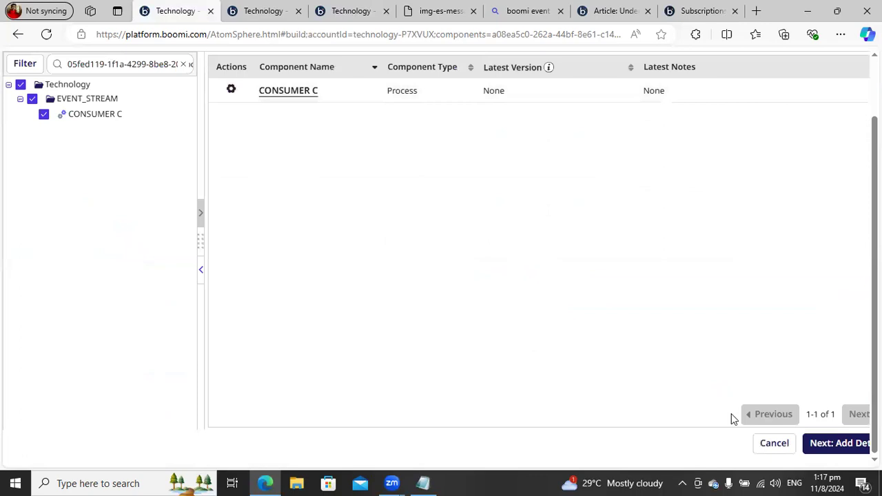
click(836, 444)
click(836, 443)
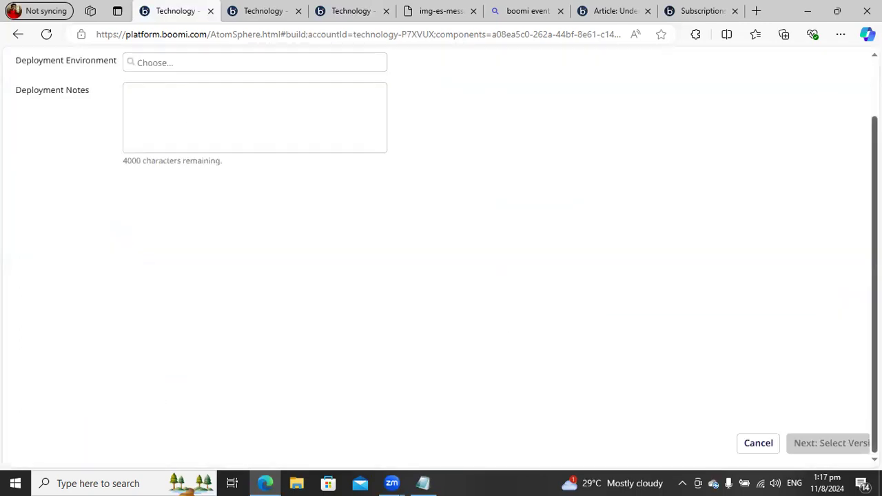
Deploy version 1.0 of the CONSUMER C package to the TestLocal environment and dismiss the deployment confirmation
scroll(443, 156, up, 2)
click(186, 133)
click(163, 155)
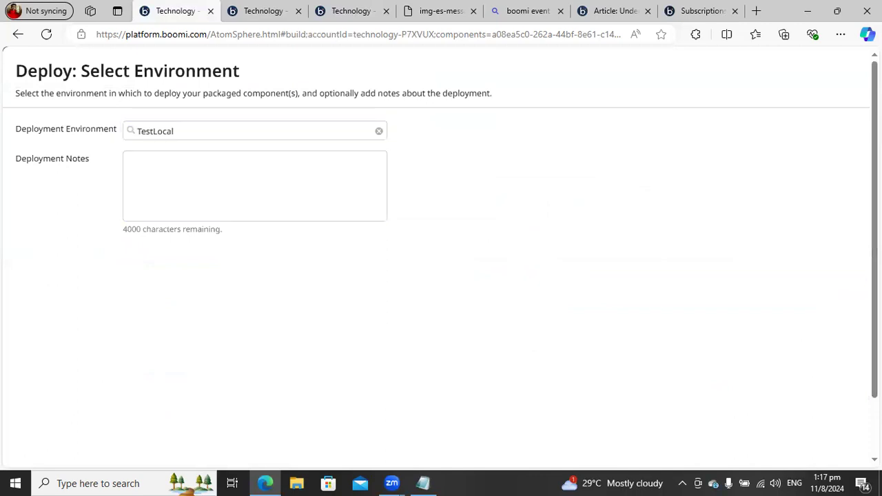
scroll(841, 443, down, 2)
click(841, 443)
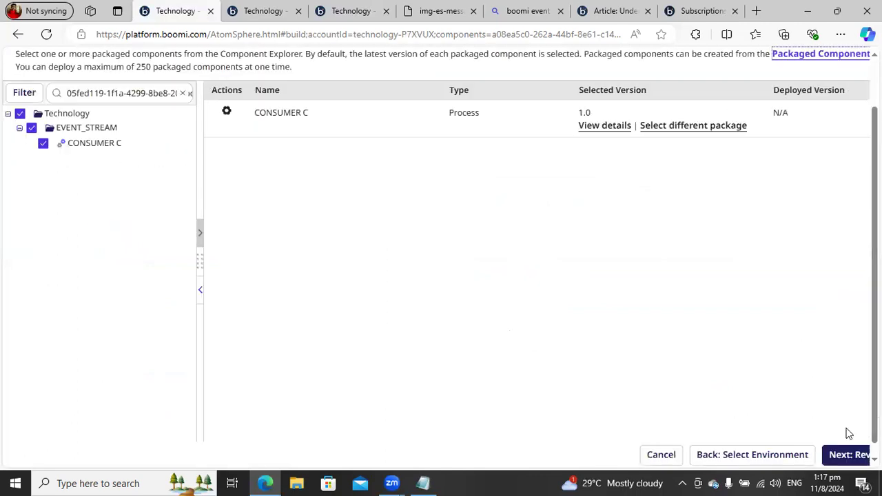
click(849, 461)
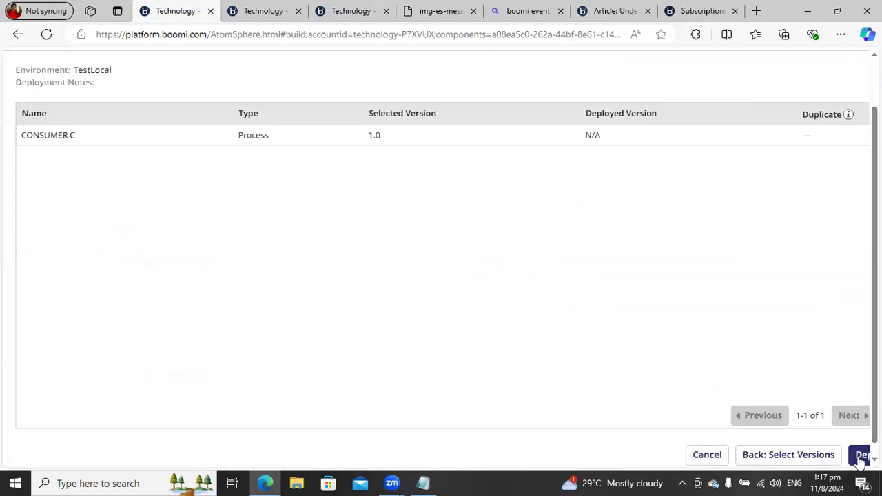
click(857, 456)
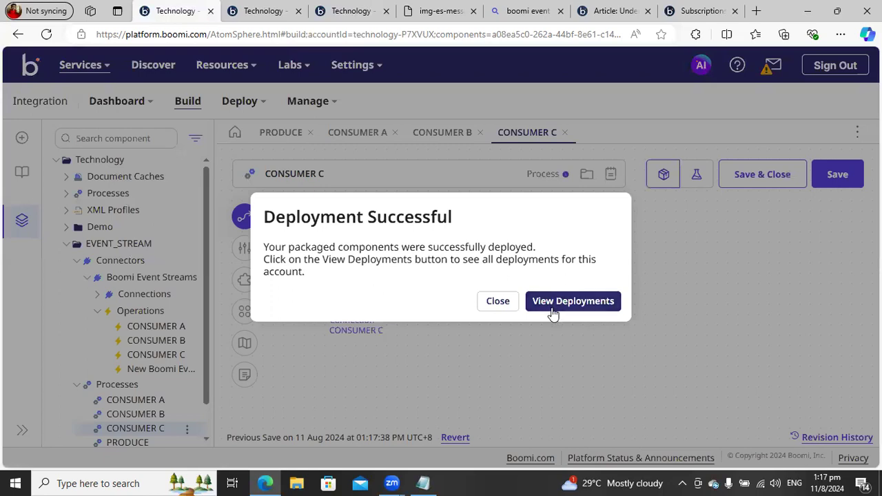
click(507, 302)
Refresh the process executions list to check for new runs following the CONSUMER C deployment
click(262, 11)
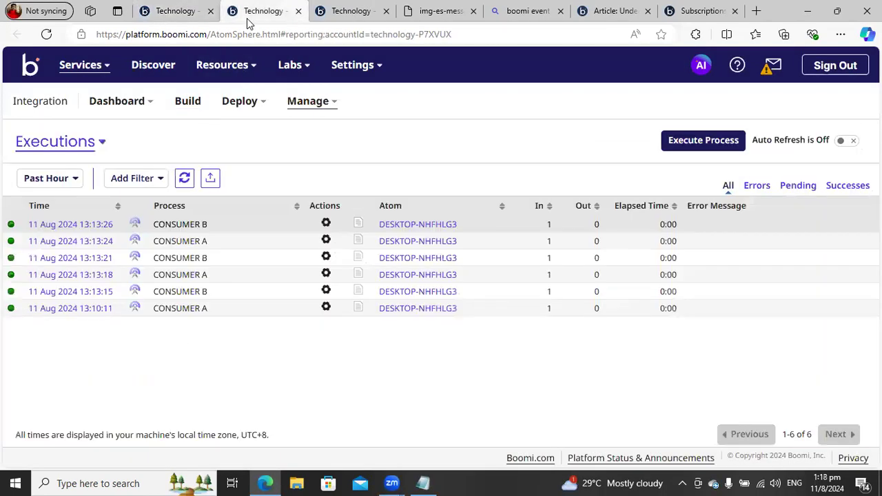
click(184, 179)
click(185, 178)
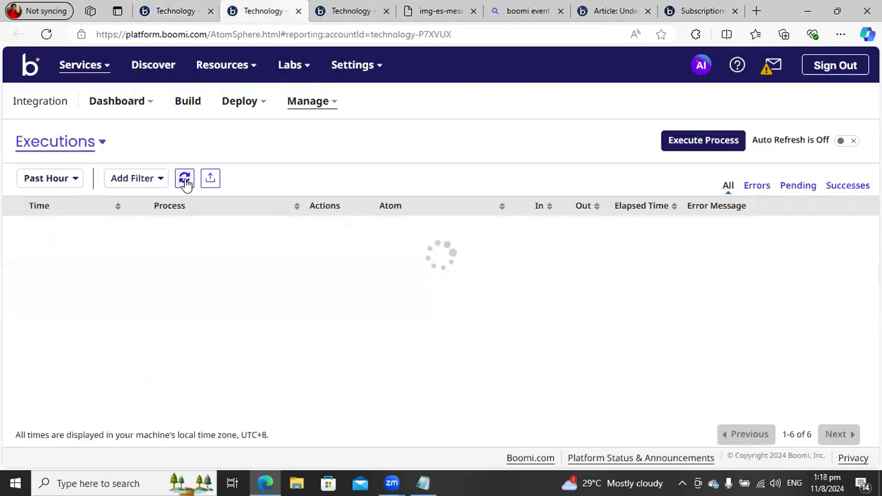
click(185, 180)
Show the listeners of the DESKTOP-NHFHLG3 atom in Atom Management to check the status of the three consumers
click(166, 13)
click(312, 110)
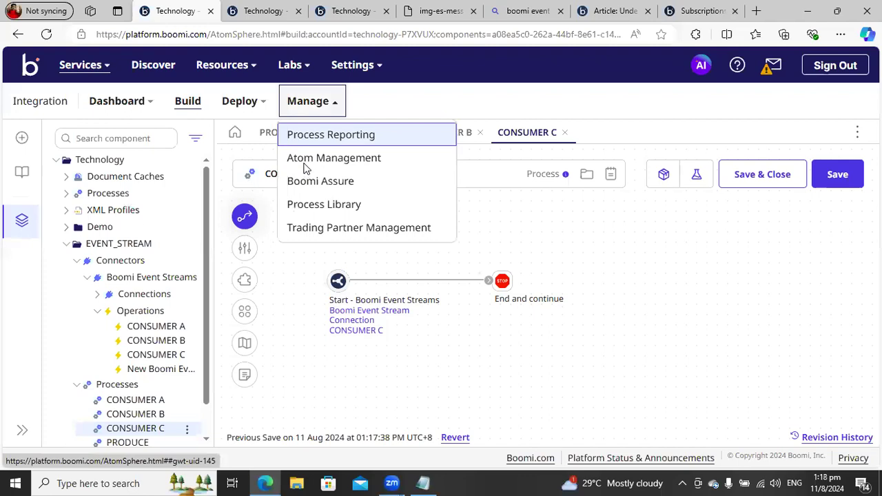
click(307, 165)
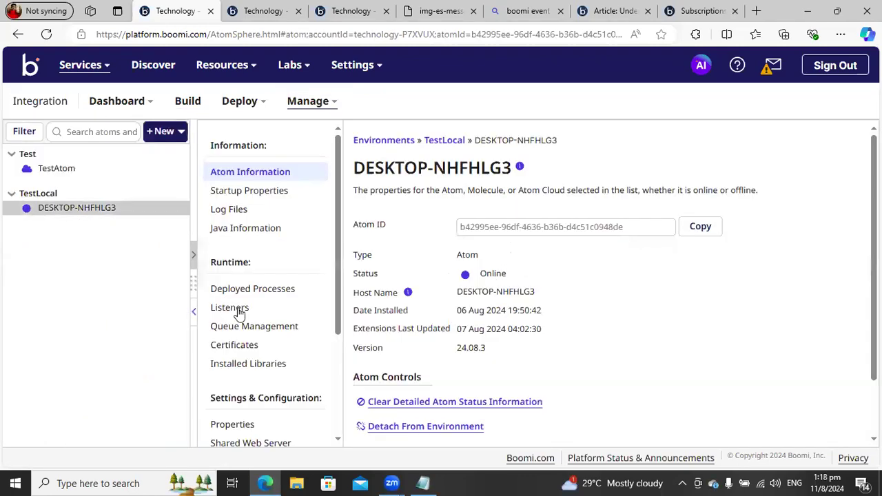
click(234, 309)
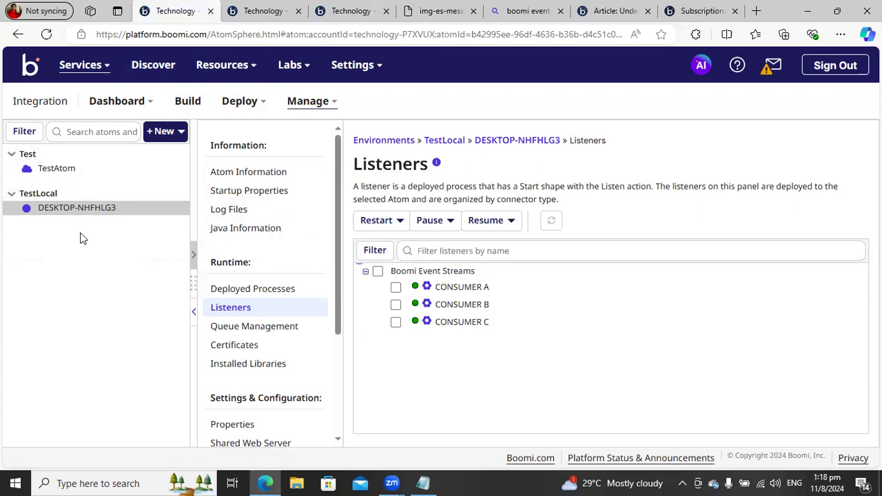
Refresh the process executions again and examine the CONSUMER C entries
click(262, 11)
click(184, 179)
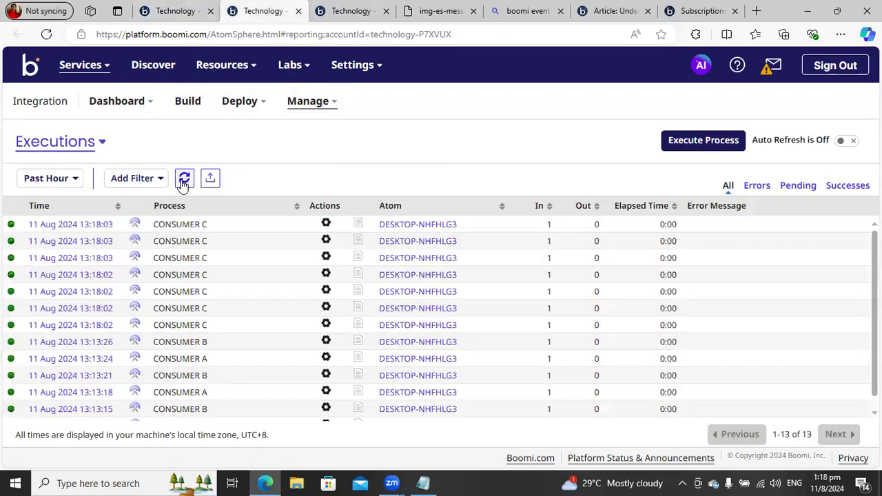
drag(156, 326, 303, 331)
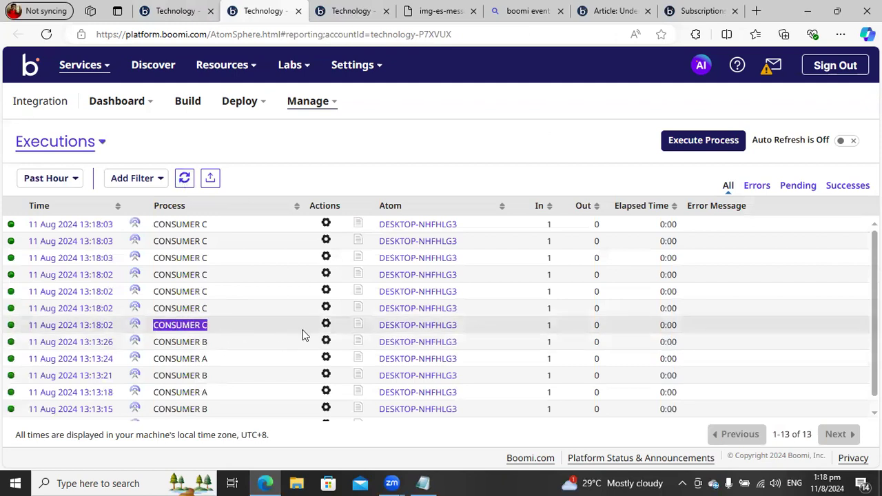
drag(164, 226, 204, 226)
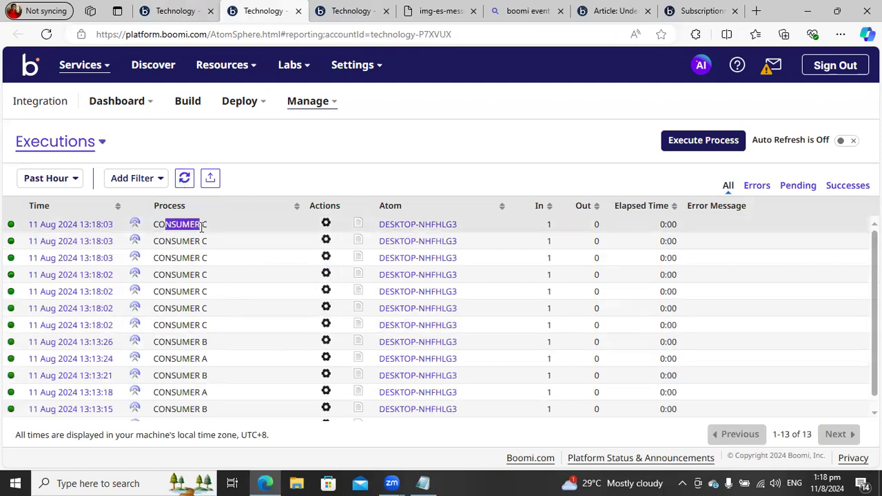
Return to the Build workspace and bring up the PRODUCE process
click(185, 11)
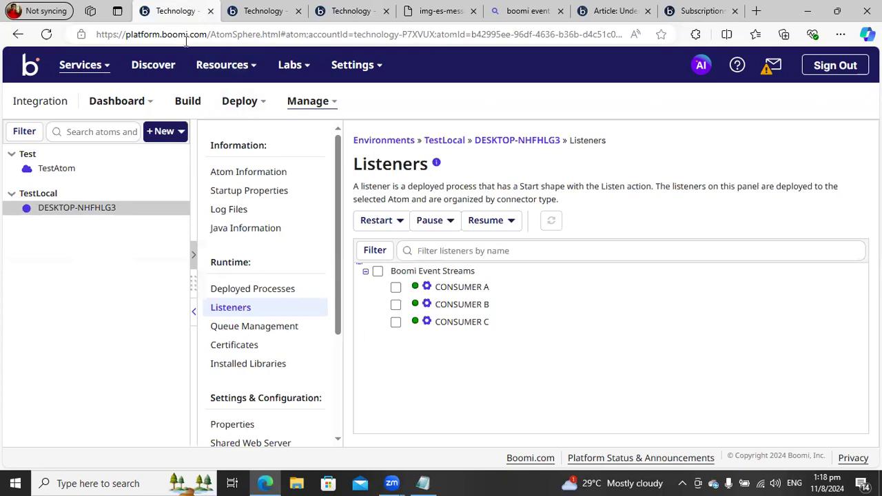
click(187, 103)
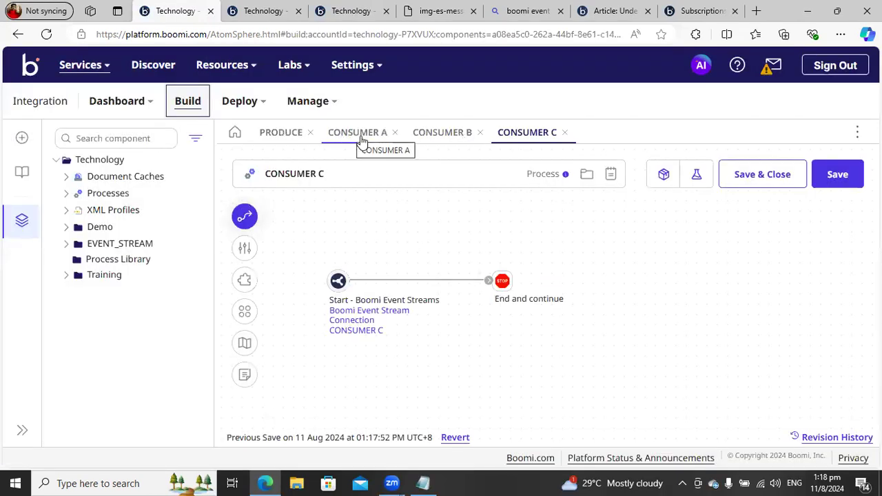
click(357, 132)
click(279, 133)
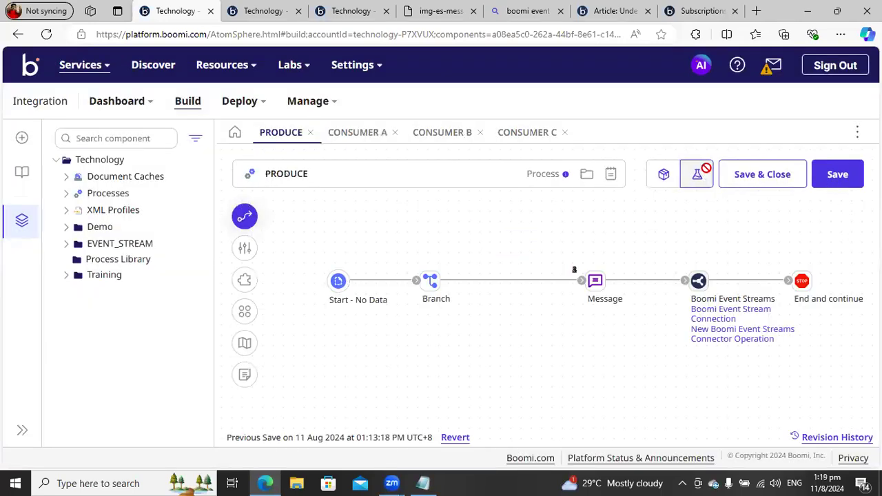
click(696, 174)
click(516, 105)
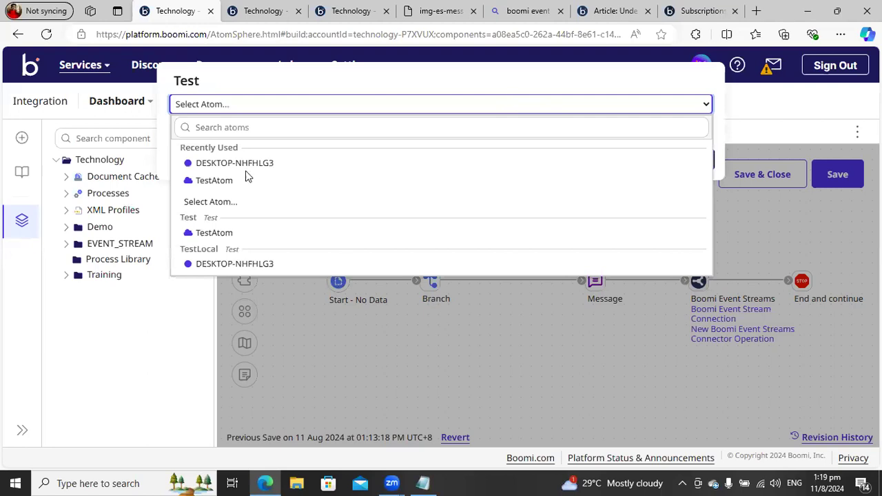
click(307, 90)
click(644, 160)
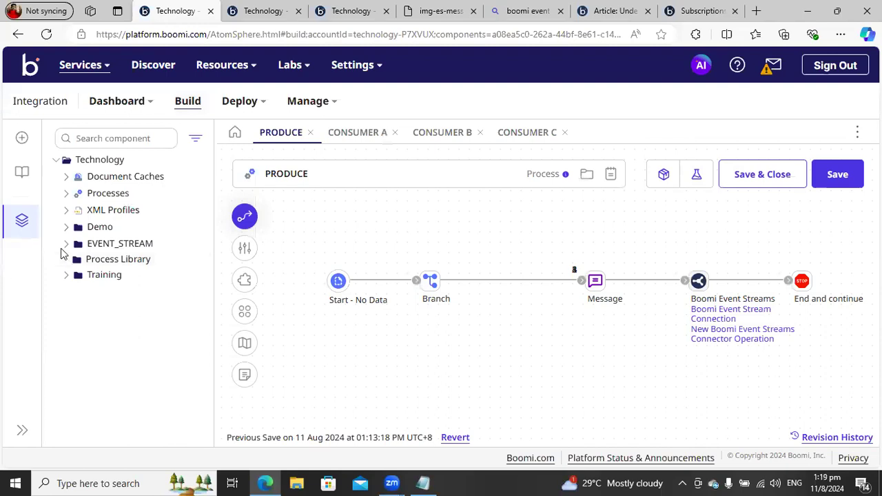
Start a copy of the CONSUMER C process from the EVENT_STREAM folder and name it CONSUMER D
click(65, 244)
click(77, 277)
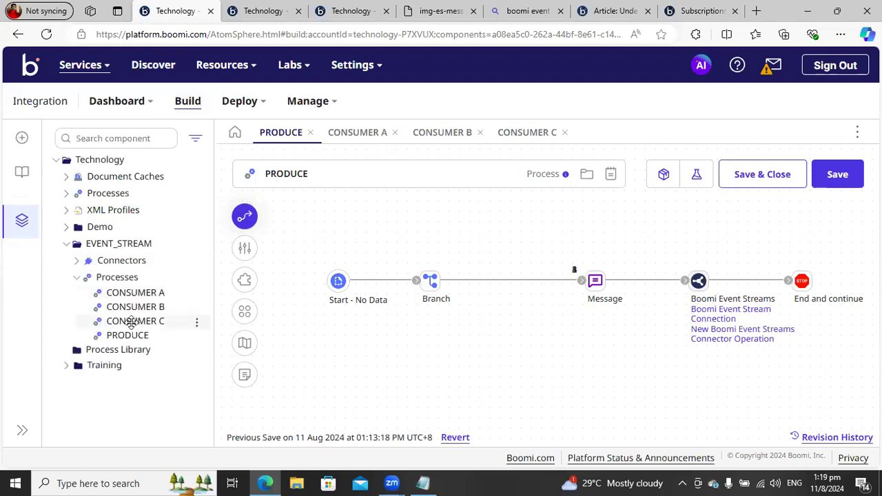
click(197, 322)
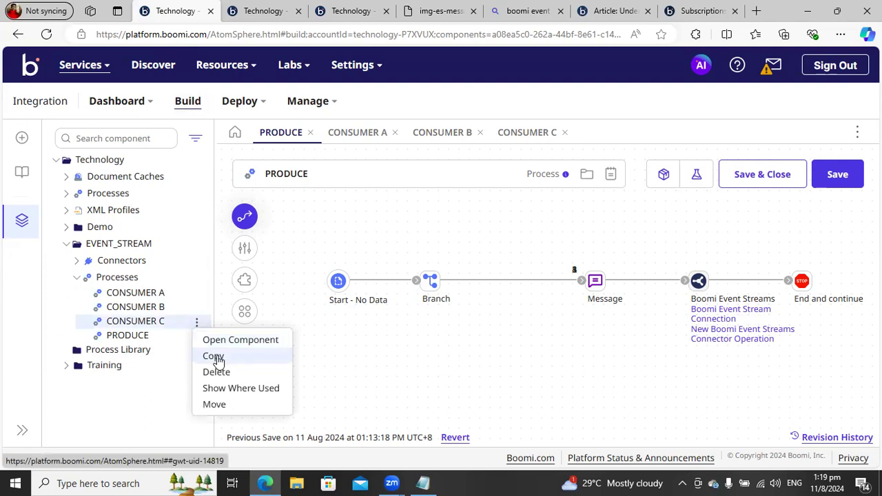
click(216, 357)
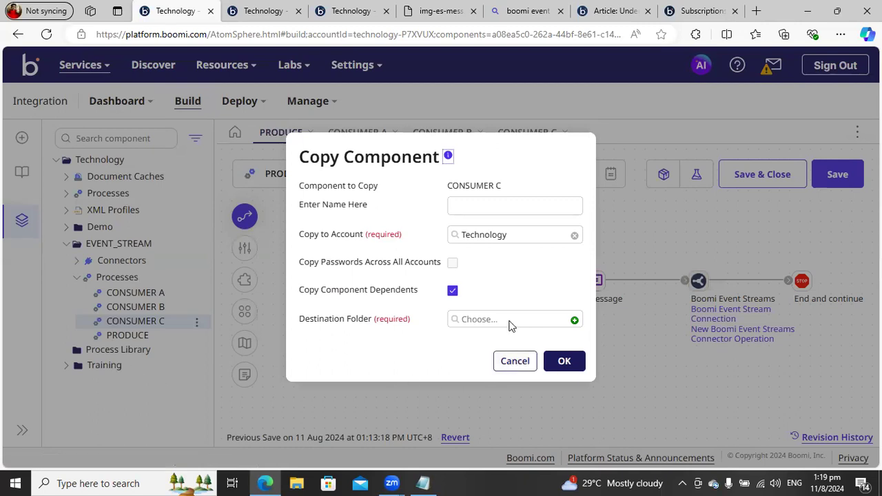
drag(504, 186, 447, 188)
key(ctrl+c)
click(481, 207)
key(ctrl+v)
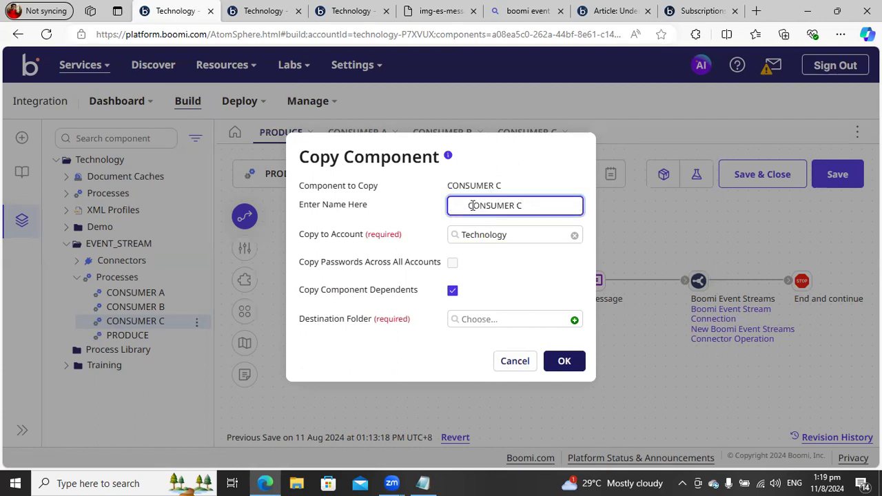
click(468, 205)
key(BackSpace)
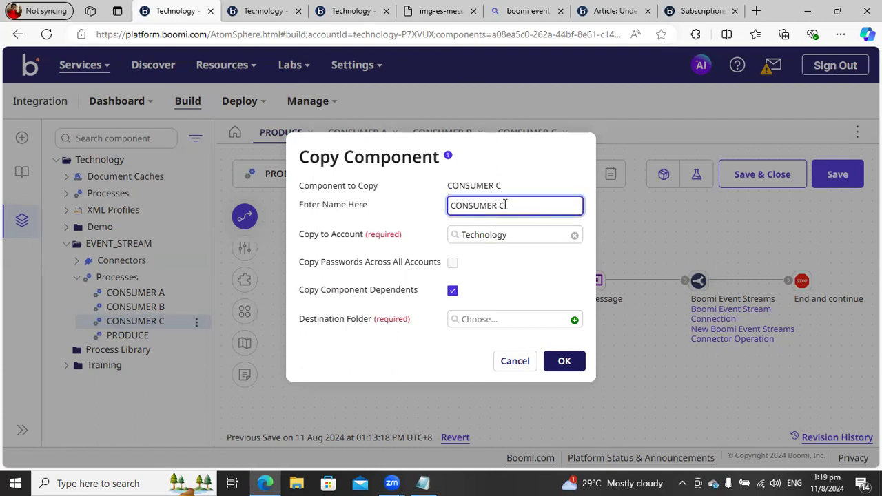
text(D)
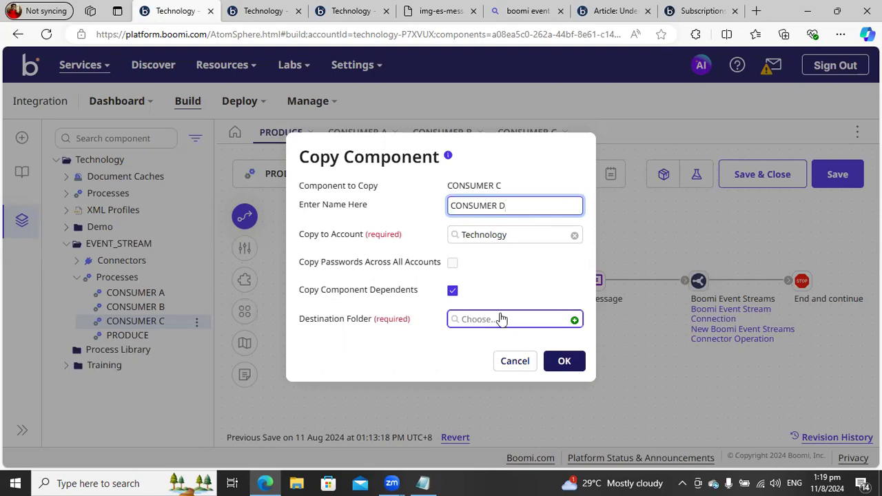
Exclude the component dependents, choose \Technology\EVENT_STREAM as the destination folder, and create the copy
click(452, 291)
click(468, 321)
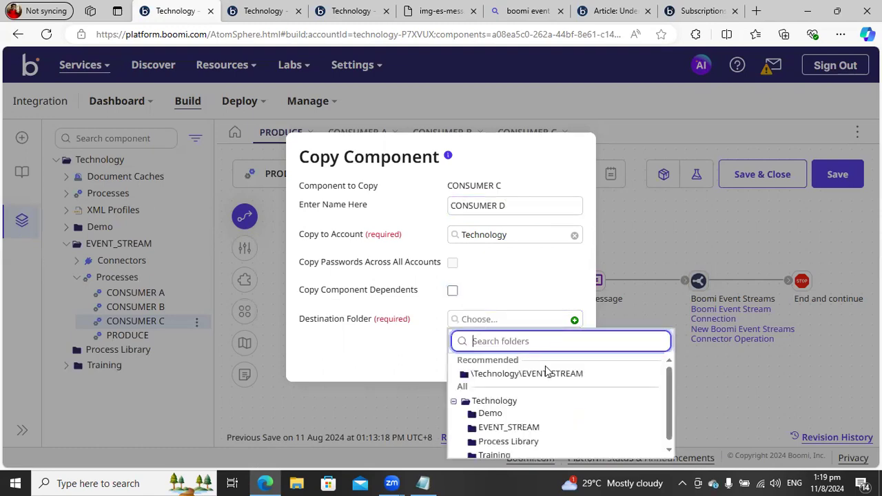
click(528, 373)
click(563, 362)
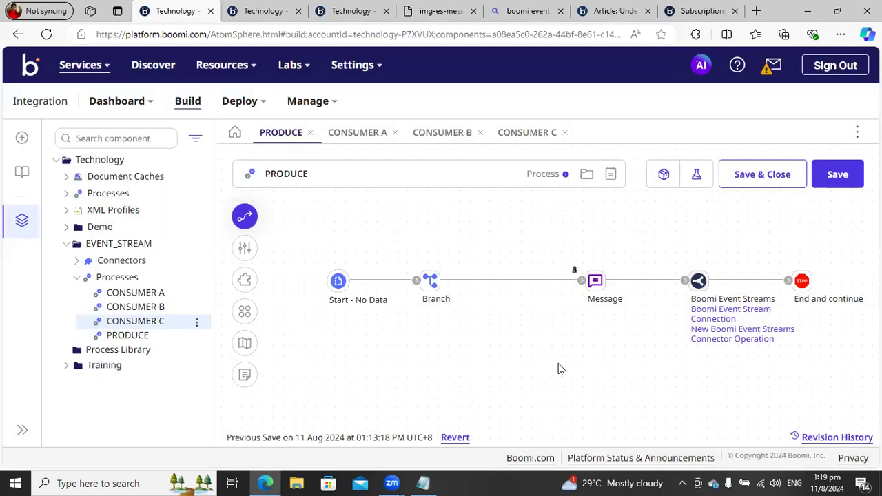
Bring up the CONSUMER D process and review the topic and subscription settings of its CONSUMER C listen operation
click(143, 336)
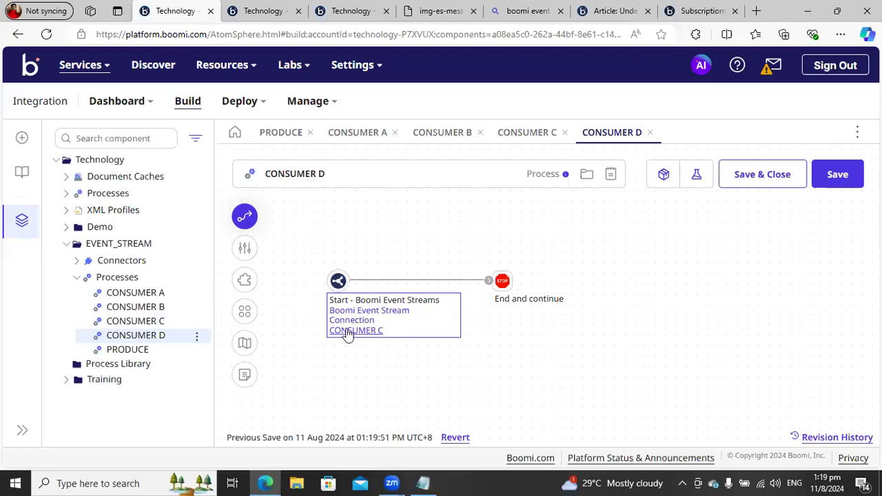
click(355, 331)
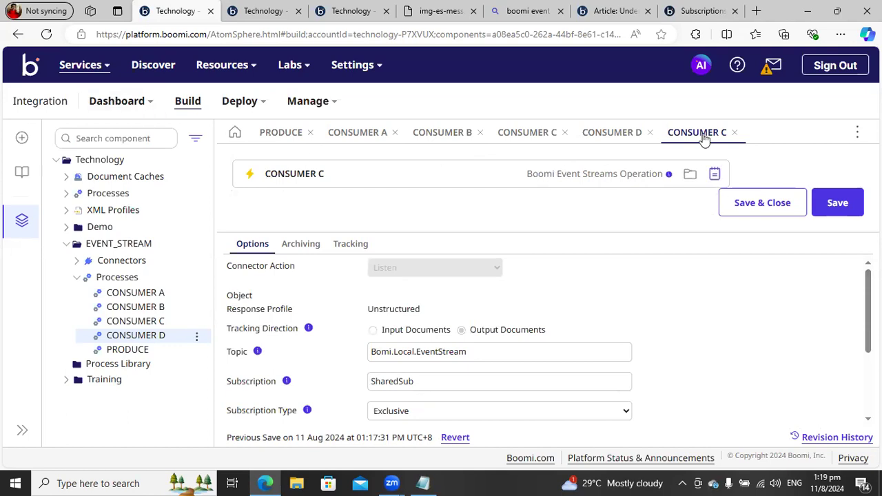
click(735, 132)
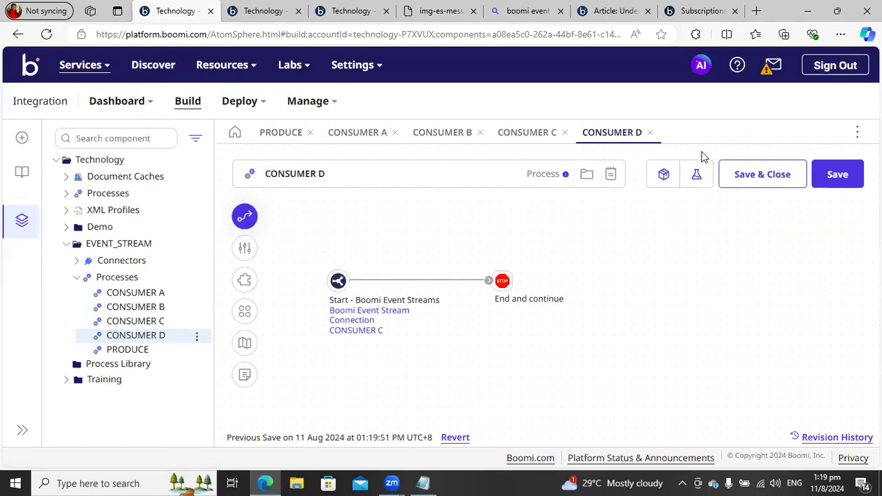
Create a packaged component for the CONSUMER D process with an automatic version and sharing not allowed
click(663, 173)
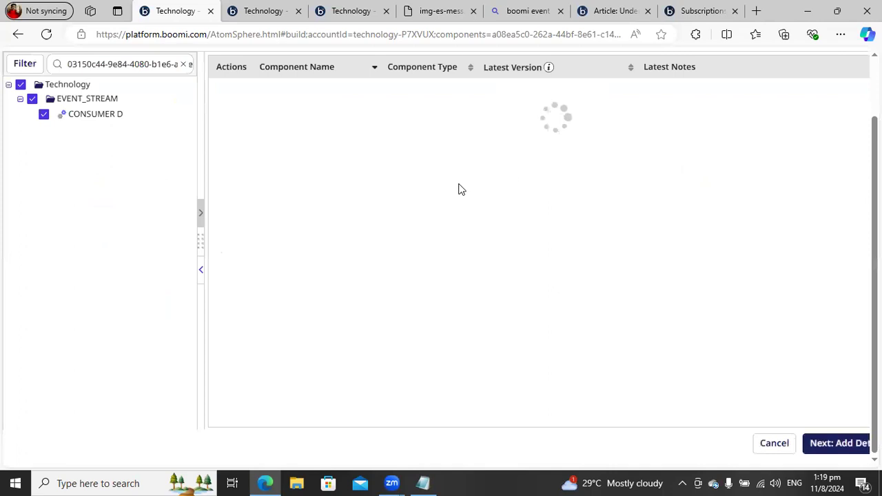
click(808, 443)
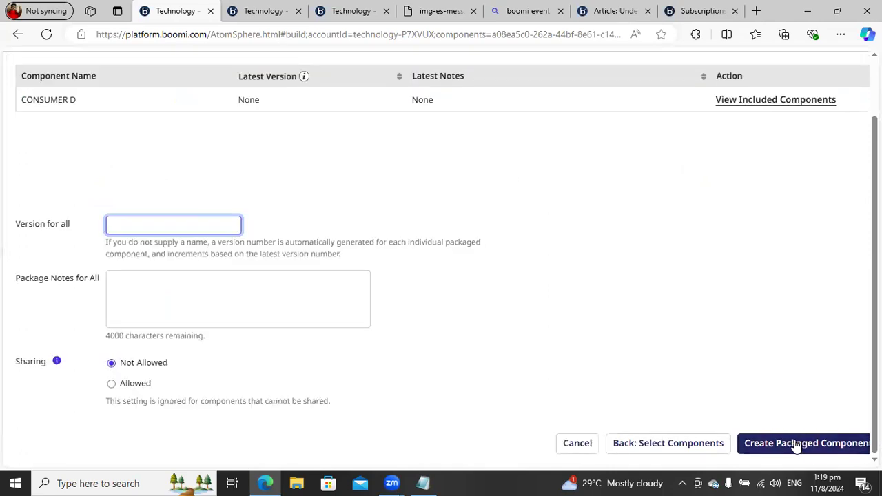
click(795, 445)
Deploy the packaged CONSUMER D process to the TestLocal environment and show the account's deployments
click(597, 312)
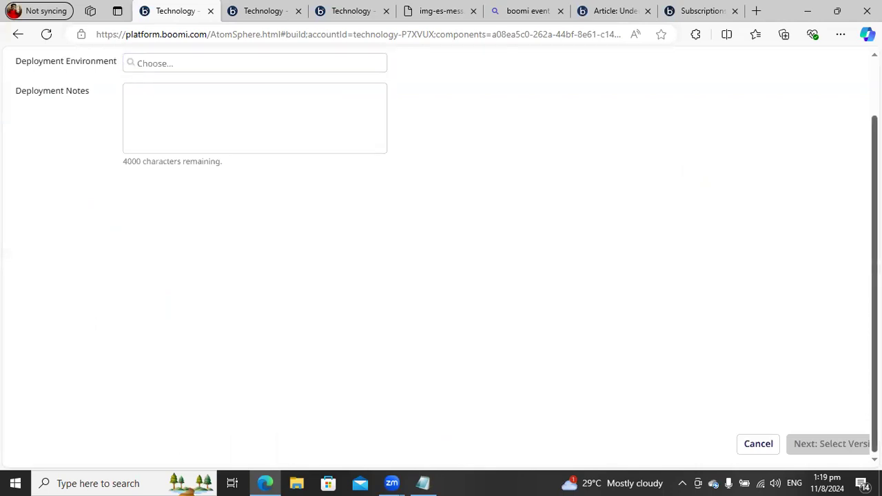
scroll(172, 118, up, 1)
click(157, 131)
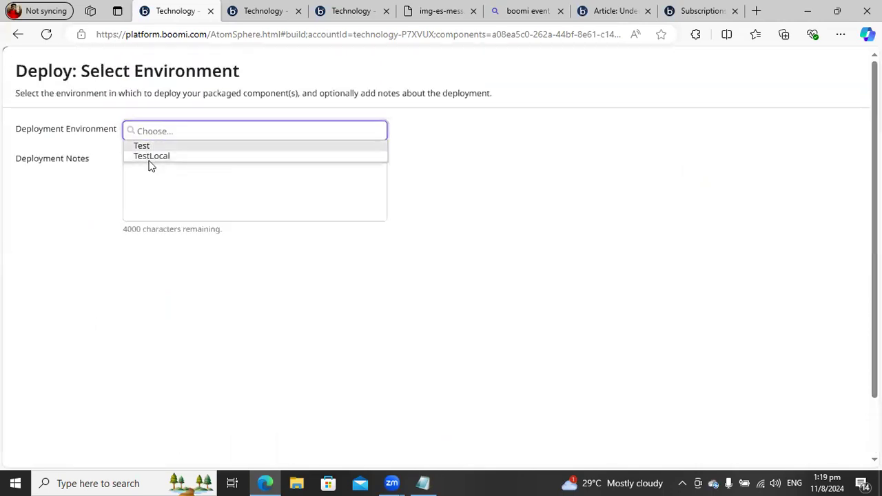
click(149, 157)
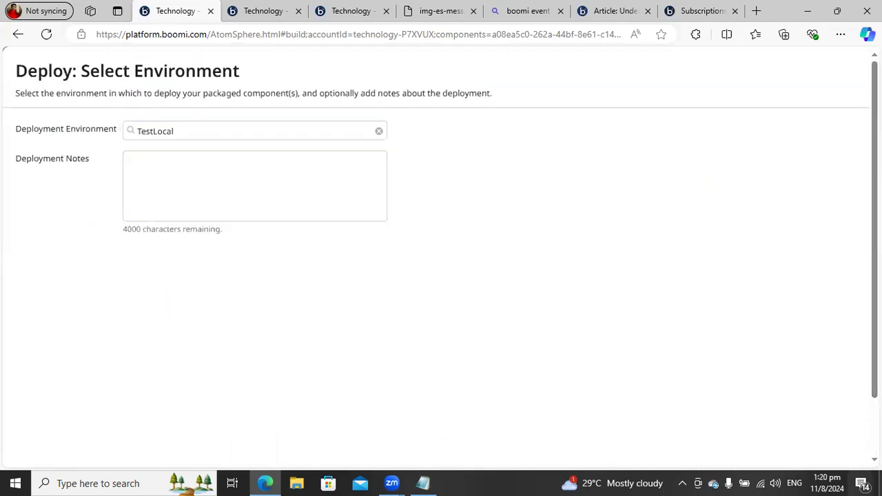
click(837, 453)
click(847, 463)
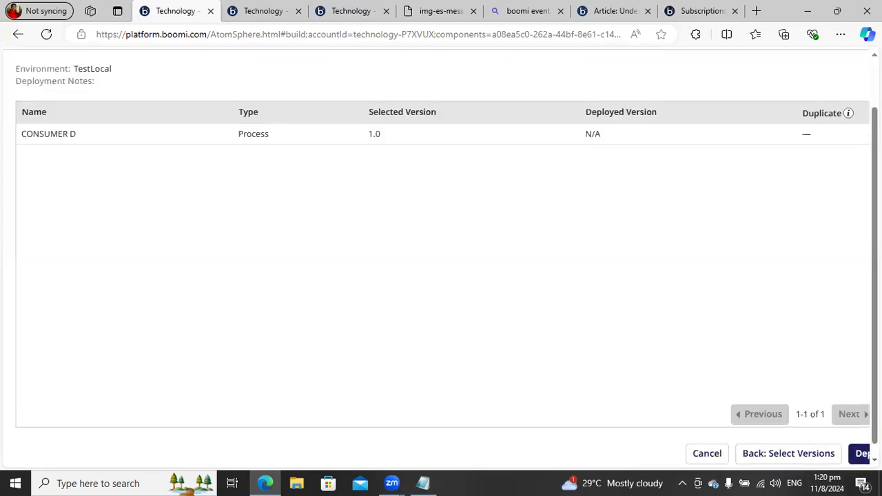
click(855, 456)
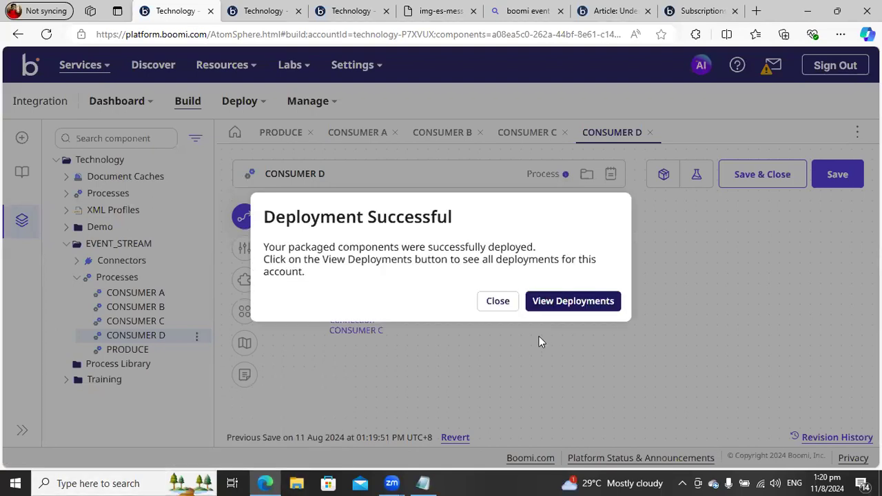
click(540, 304)
Open Paint and draw two stacked rectangles for the subscriptions, the lower one about 134 × 88 px
click(127, 482)
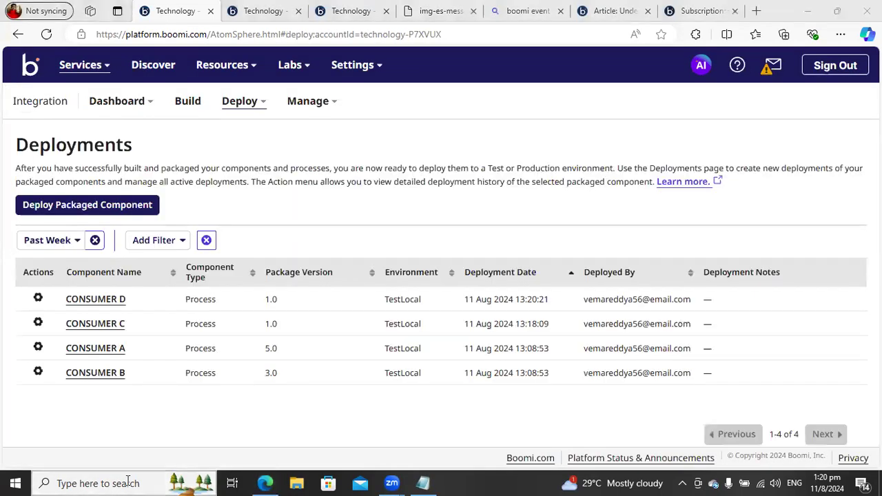
text(mspaint)
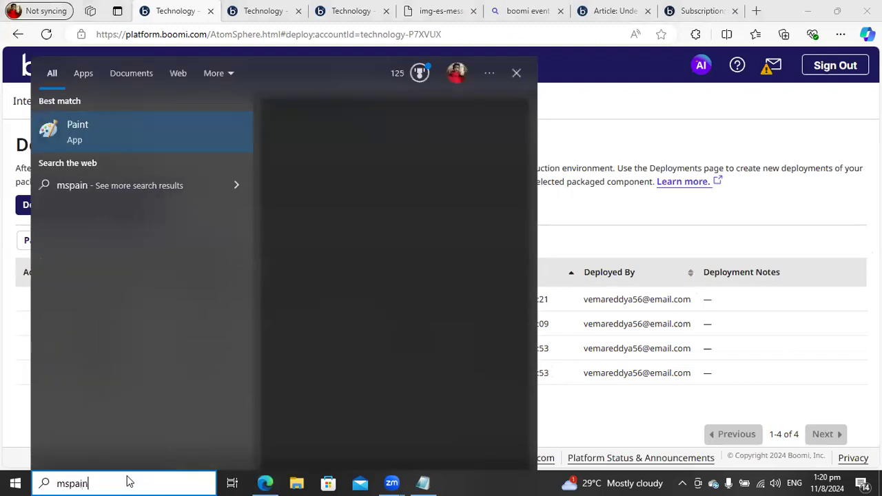
click(83, 129)
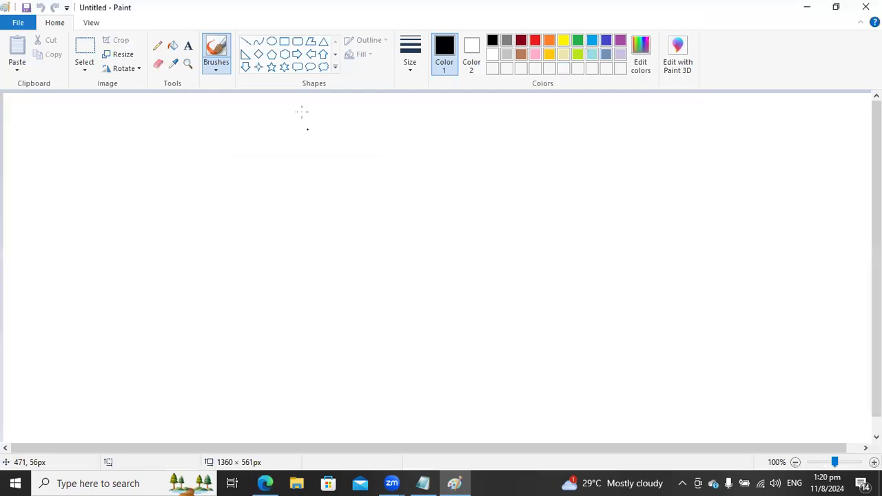
click(283, 41)
drag(185, 138, 263, 182)
mouse_move(185, 246)
mouse_down()
mouse_move(257, 282)
mouse_move(272, 304)
mouse_up()
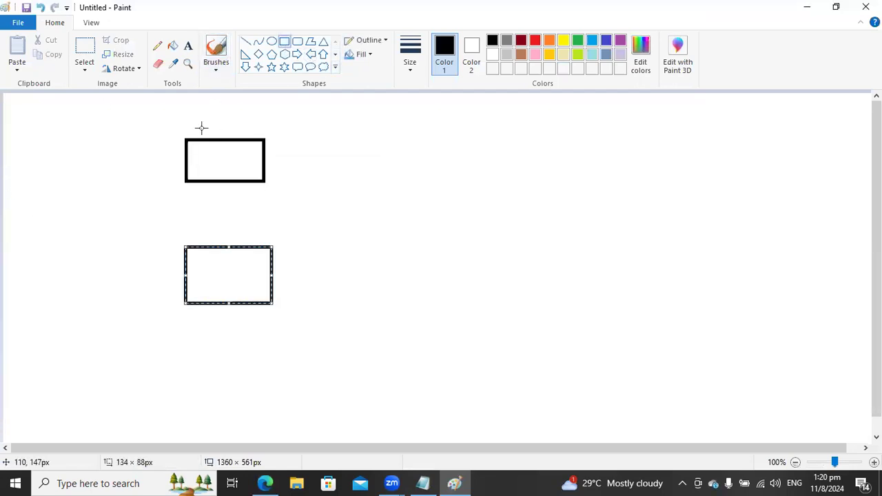
Draw a wide ellipse beside the two rectangles and connect it to each of them with an arrow
click(272, 42)
drag(13, 210, 141, 245)
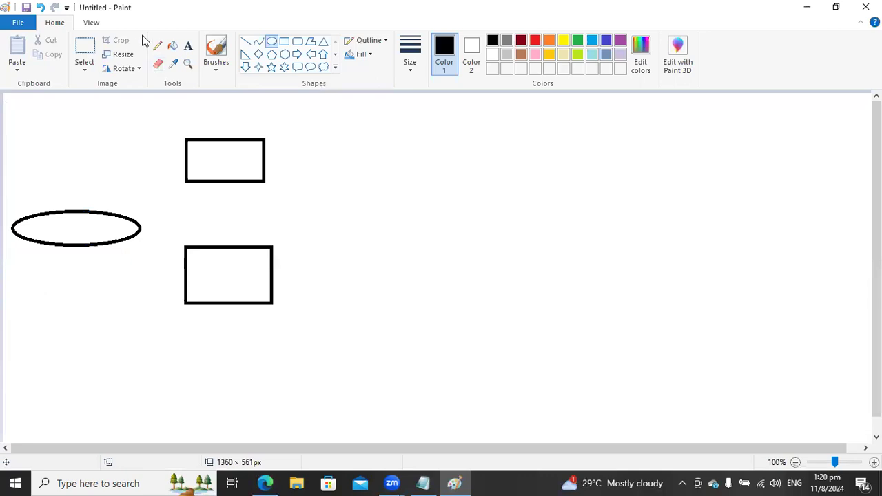
click(246, 41)
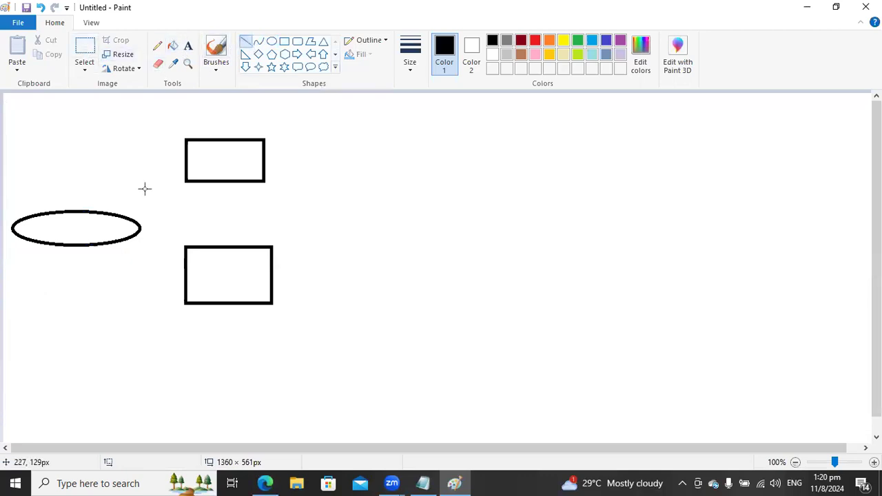
drag(117, 219, 187, 164)
drag(112, 239, 187, 275)
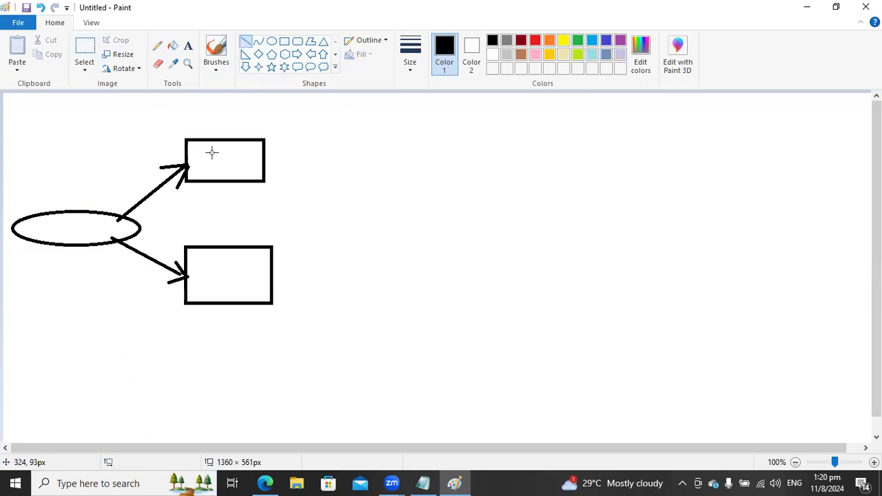
Label the upper rectangle SharedSub
click(188, 46)
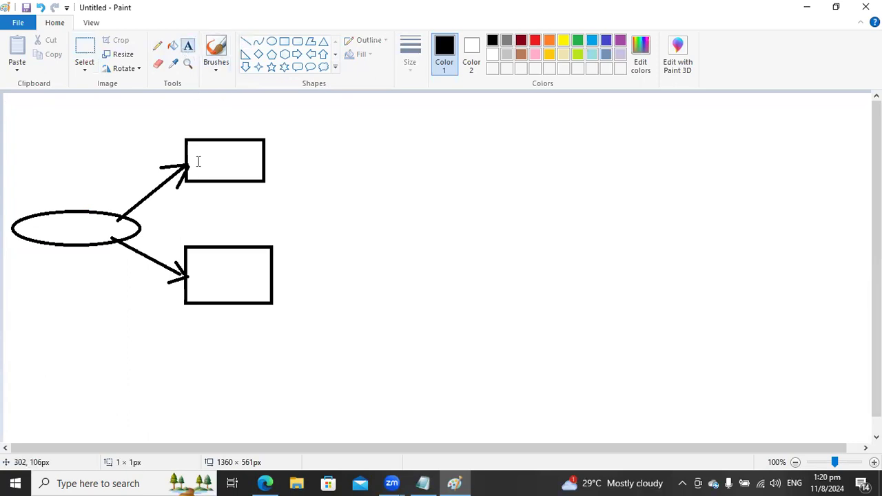
click(197, 162)
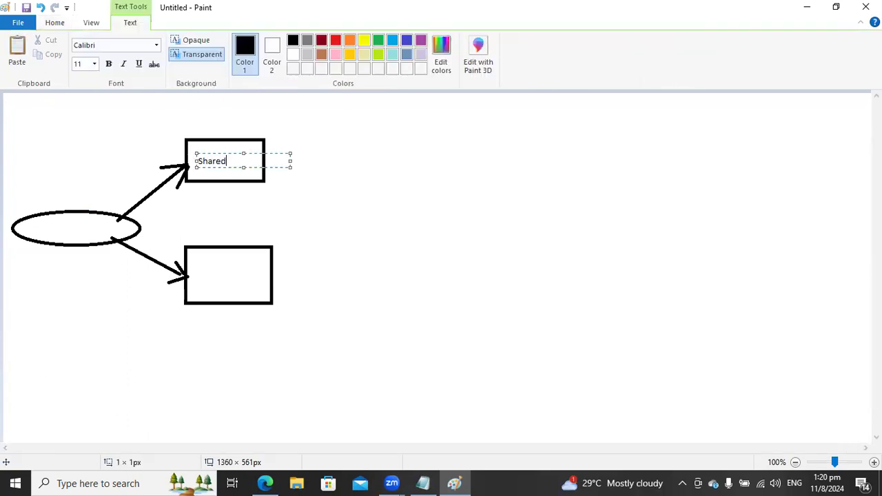
click(338, 177)
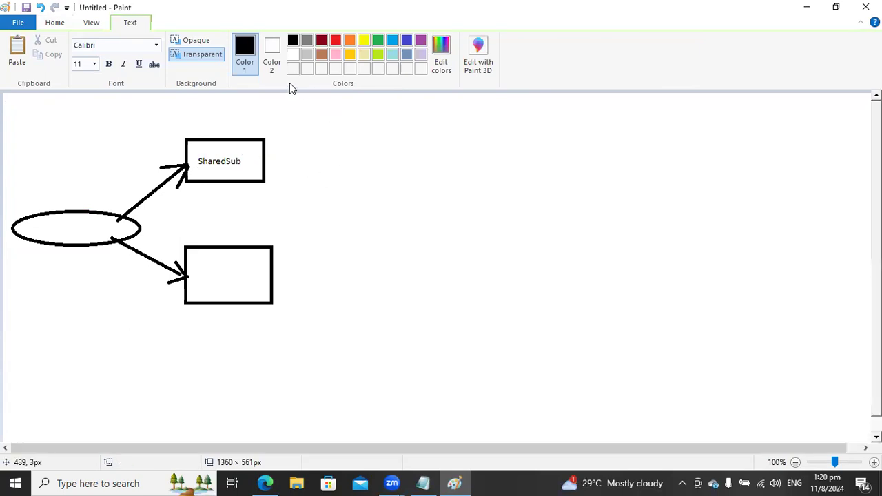
click(106, 121)
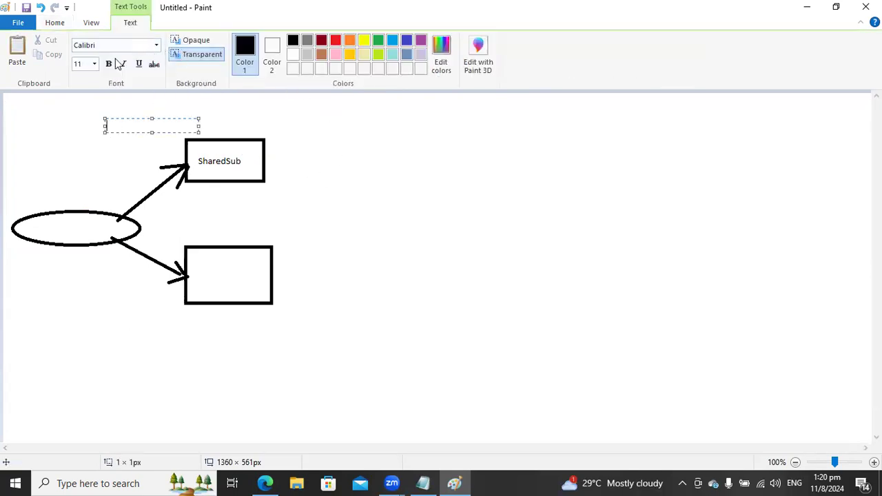
click(56, 24)
click(284, 41)
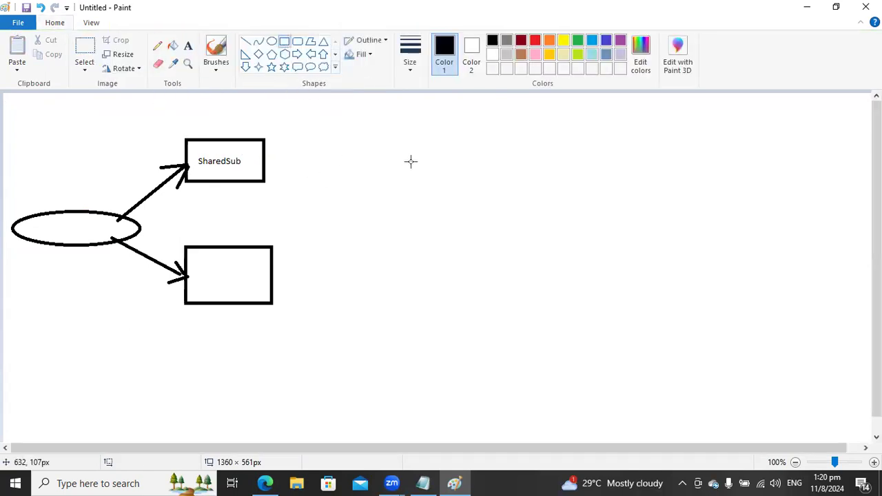
drag(340, 122, 428, 155)
key(Delete)
Draw two consumer ellipses, one above the other, and connect the SharedSub rectangle to each with an arrow
click(272, 42)
drag(363, 141, 452, 177)
drag(371, 203, 461, 239)
click(299, 152)
click(246, 42)
mouse_move(266, 156)
mouse_down()
mouse_move(385, 156)
mouse_move(300, 188)
mouse_move(373, 220)
mouse_up()
click(291, 138)
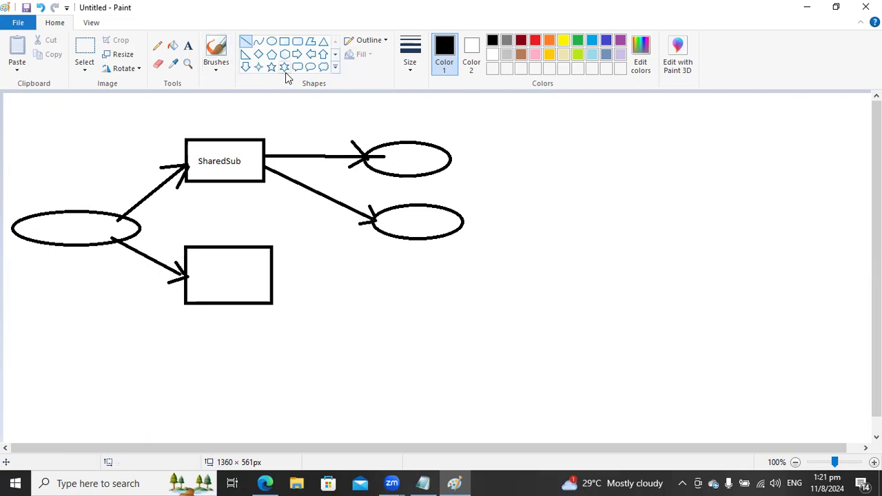
drag(298, 116, 314, 185)
key(Escape)
click(259, 42)
key(Escape)
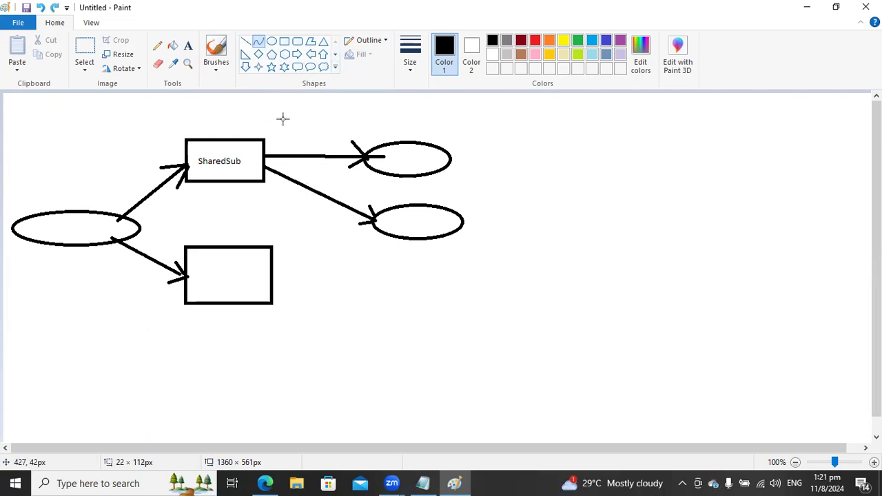
Label the upper consumer ellipse CONSUMER C
click(187, 45)
click(289, 133)
click(400, 155)
click(399, 154)
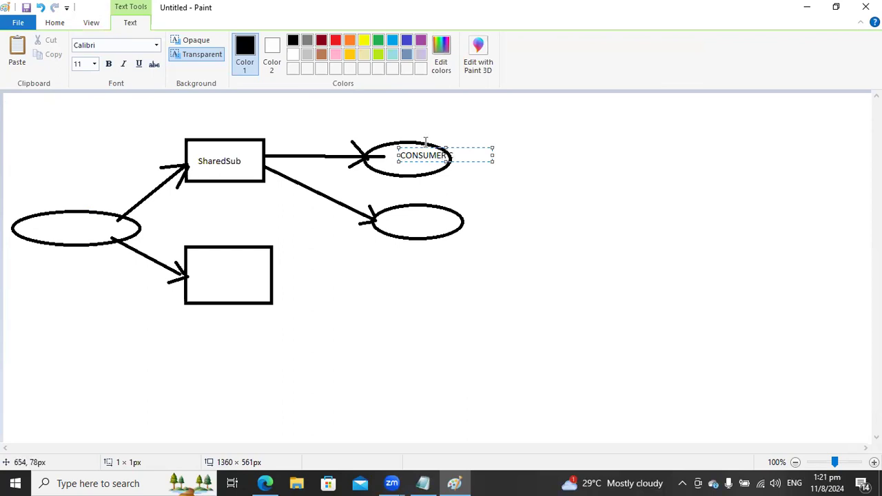
click(472, 164)
click(439, 157)
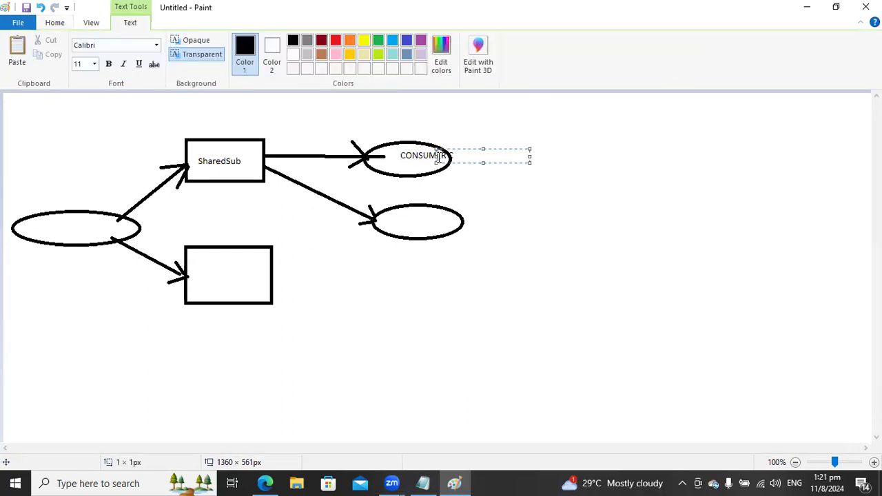
click(412, 155)
click(412, 156)
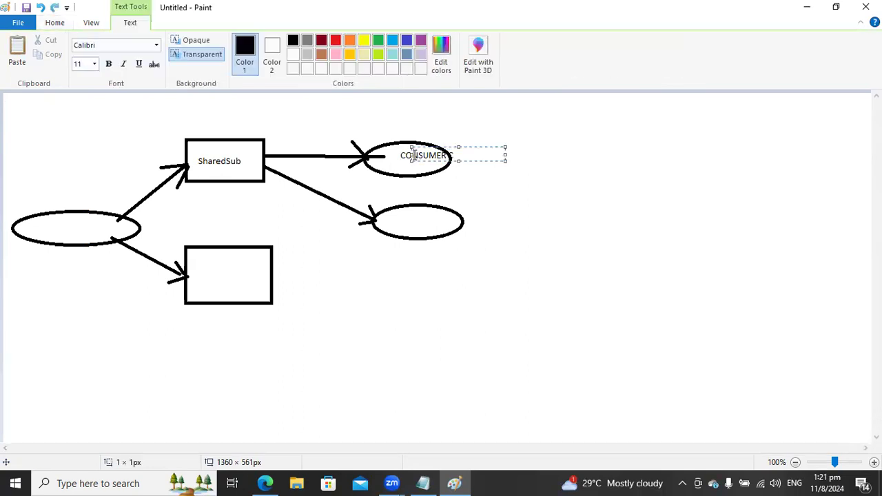
Label the lower consumer ellipse Conumber D
click(392, 223)
click(392, 223)
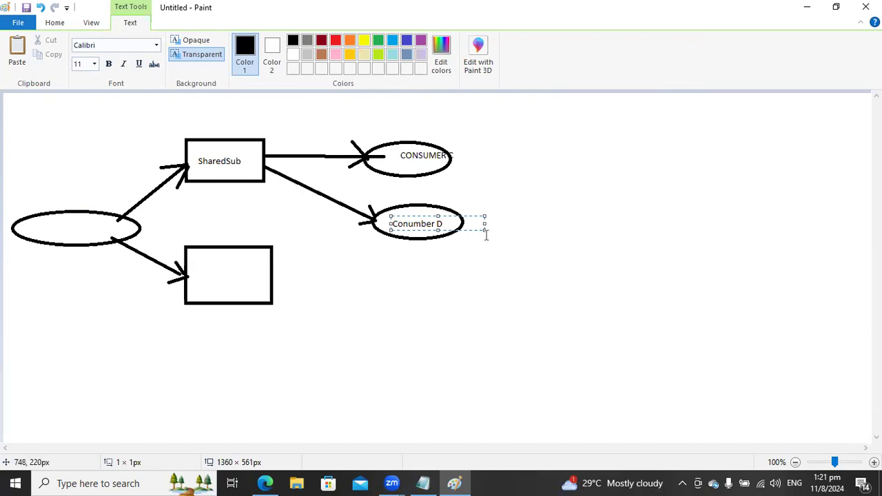
click(442, 152)
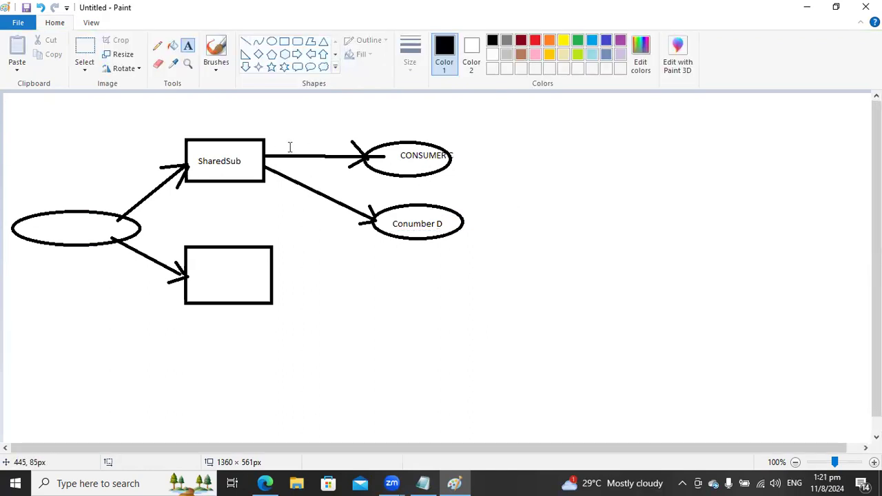
Add the label Exclusive above the arrow running from SharedSub to the CONSUMER C ellipse
drag(288, 139, 384, 153)
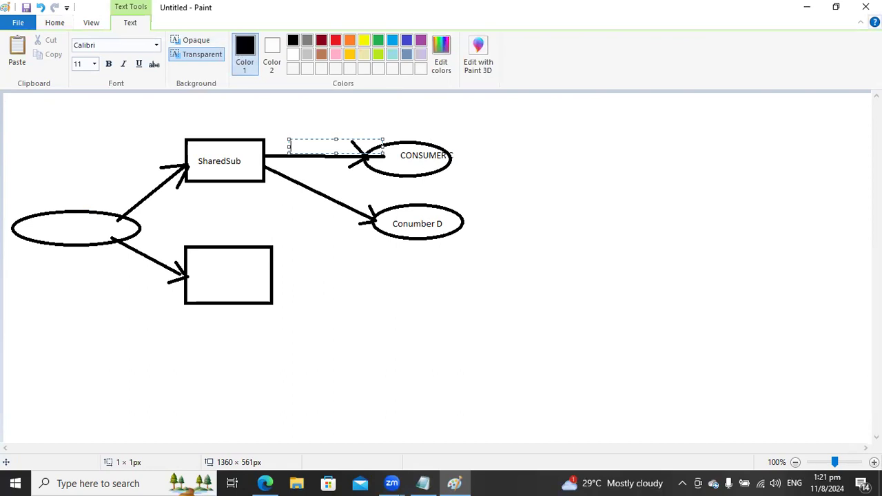
click(260, 126)
click(305, 135)
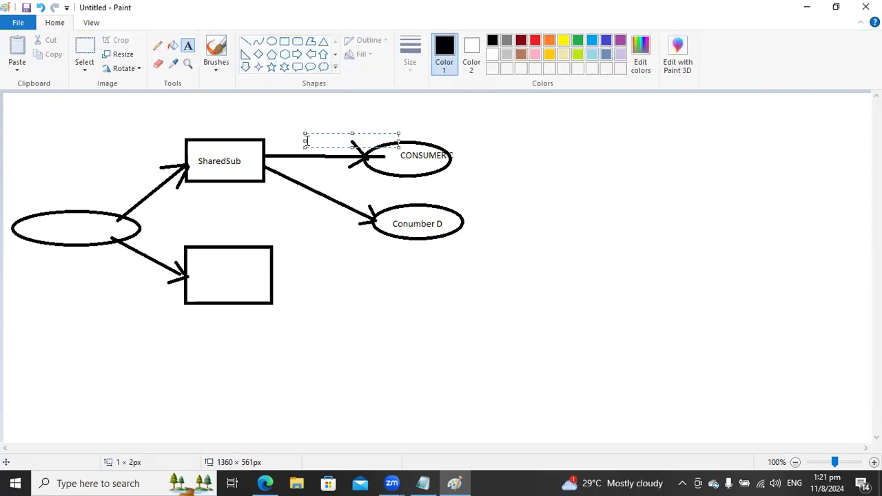
text(Exclusive)
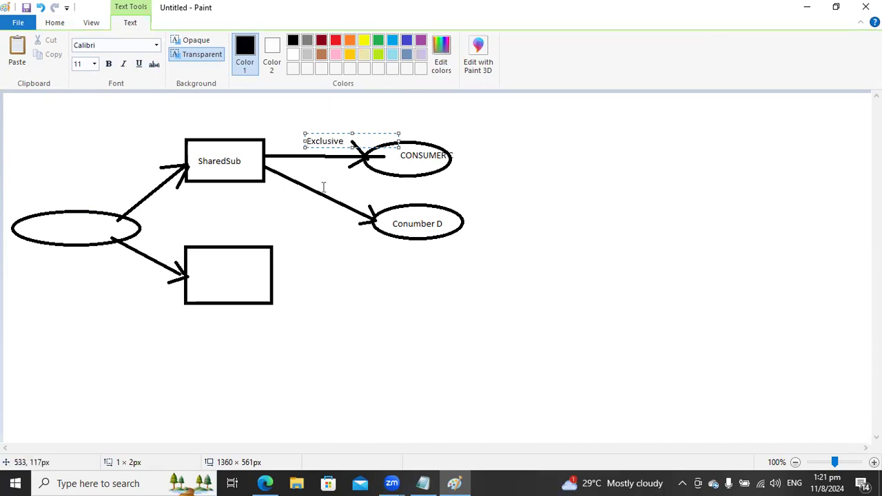
click(80, 93)
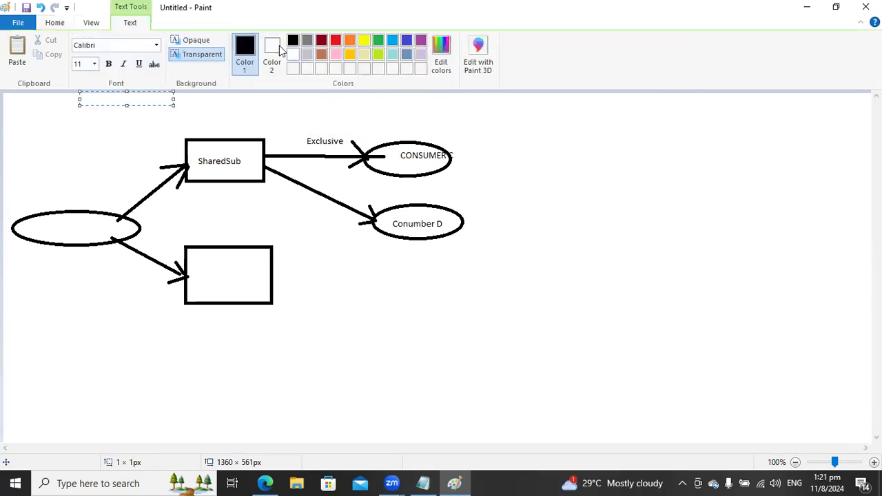
Draw a third consumer ellipse, about 165 × 56 px, below the Conumber D ellipse
click(53, 26)
click(272, 41)
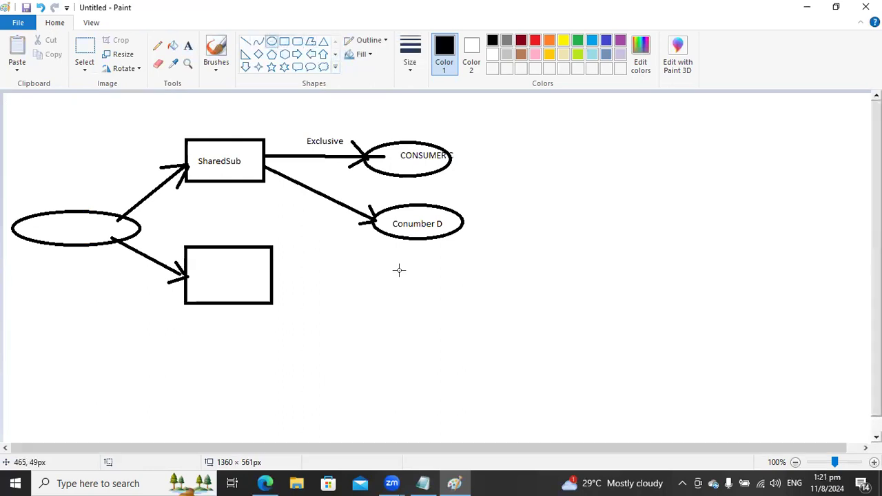
mouse_move(356, 254)
mouse_down()
mouse_move(478, 302)
mouse_move(466, 292)
mouse_up()
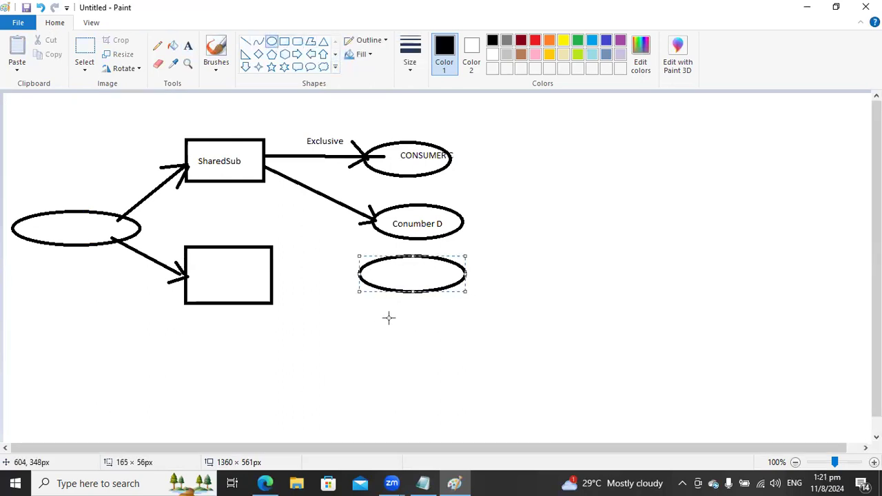
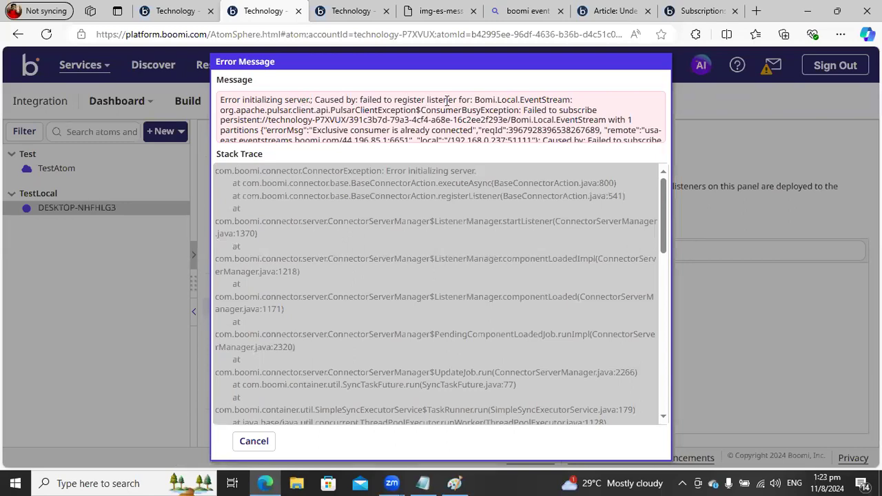
Examine the listener's error message, including the topic name, exception type, account part and environment identifier
drag(507, 99, 547, 100)
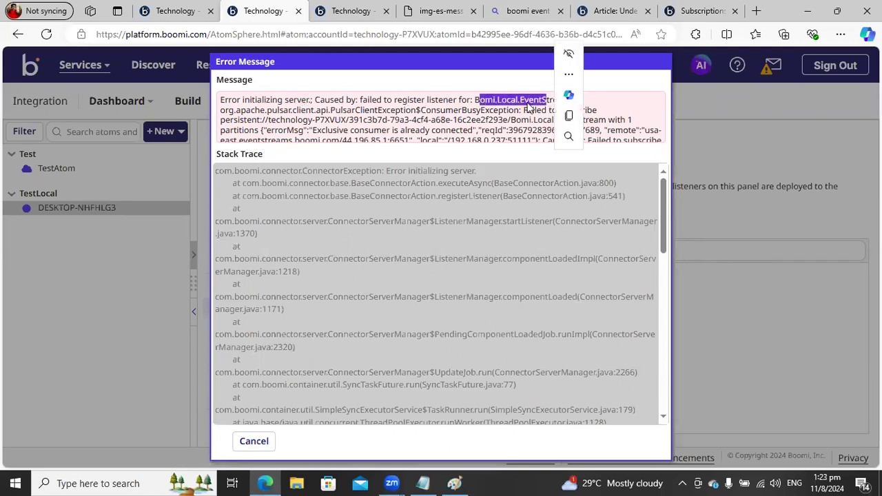
drag(226, 111, 375, 114)
click(541, 110)
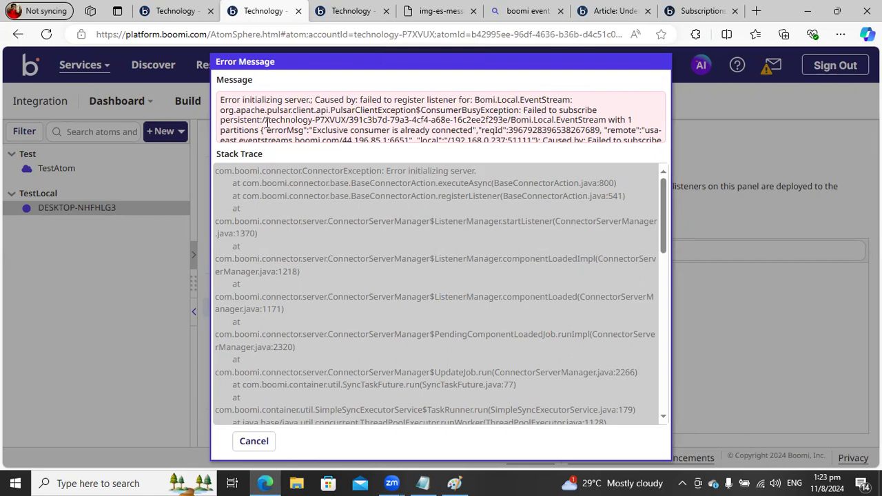
drag(267, 120, 336, 120)
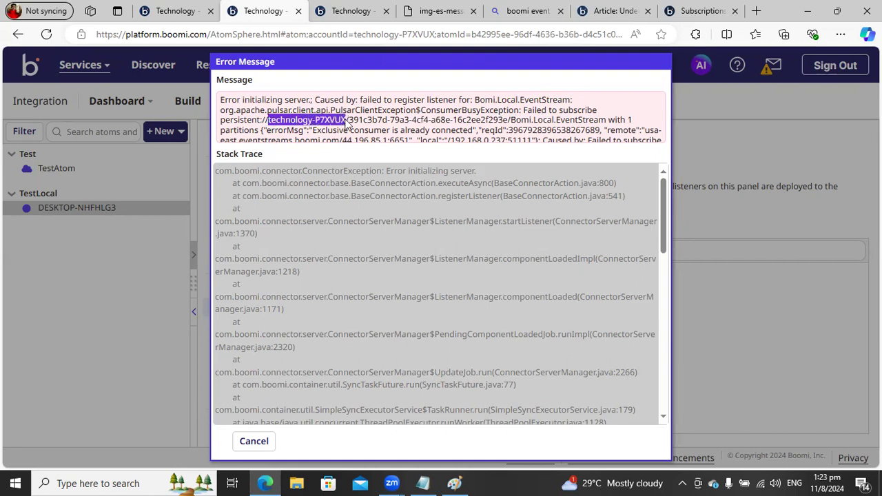
click(288, 119)
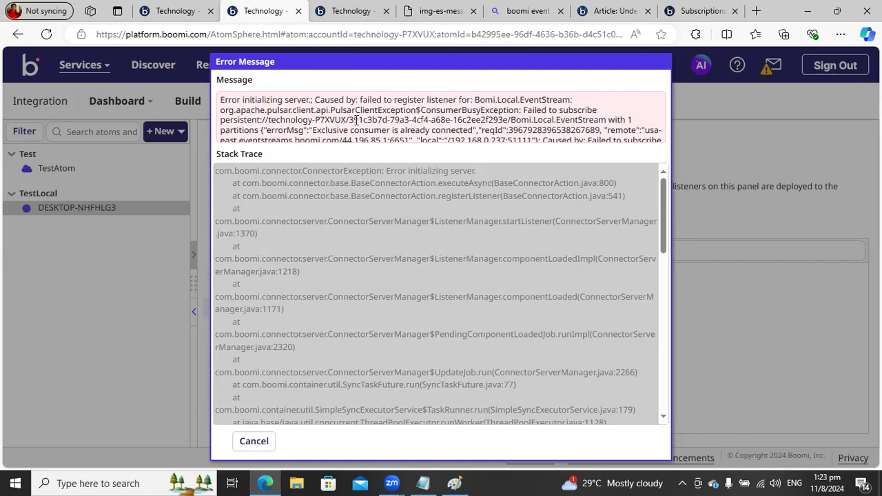
drag(348, 120, 509, 120)
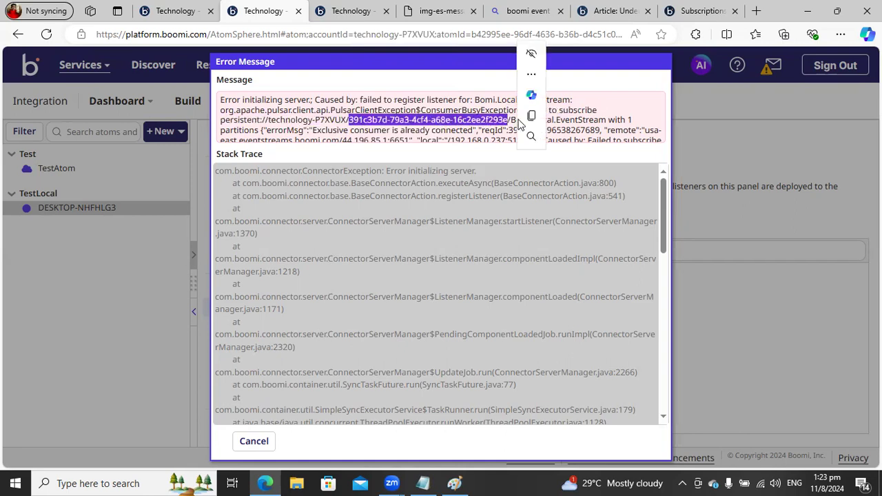
click(251, 133)
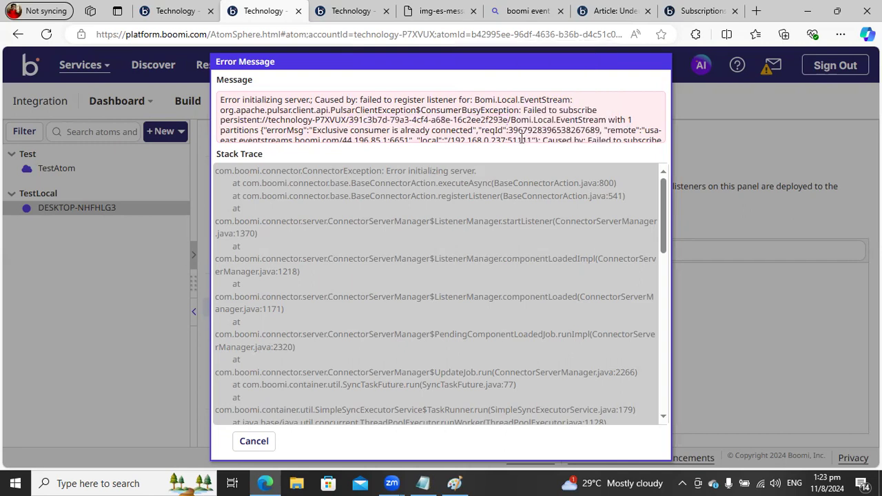
Select the error message text and open a new Notepad document containing CONSUMER C, leaving it minimized
mouse_move(224, 101)
mouse_down()
mouse_move(563, 143)
mouse_move(671, 141)
mouse_move(674, 149)
mouse_move(665, 141)
mouse_up()
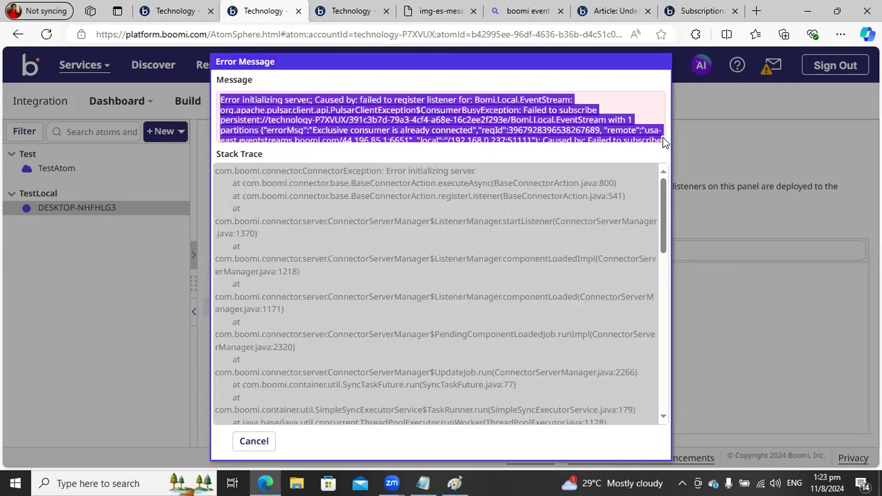
click(142, 483)
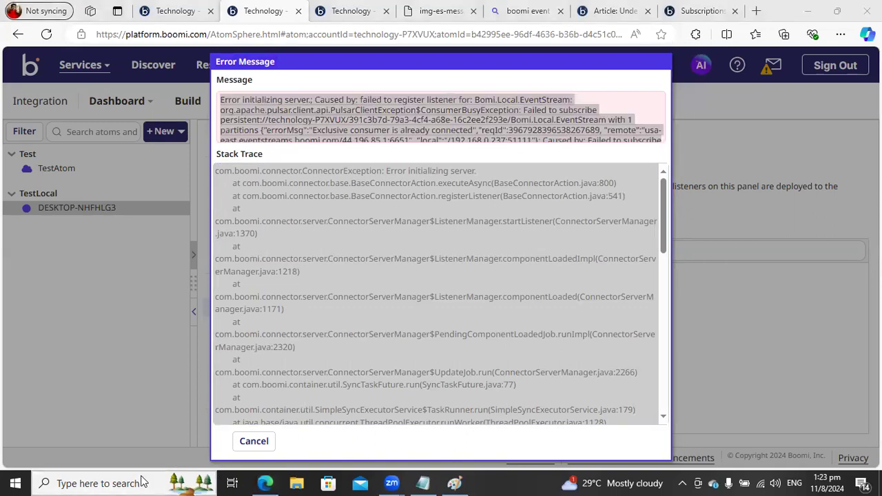
text(note)
click(82, 131)
key(Tab)
text(CONSUMER C)
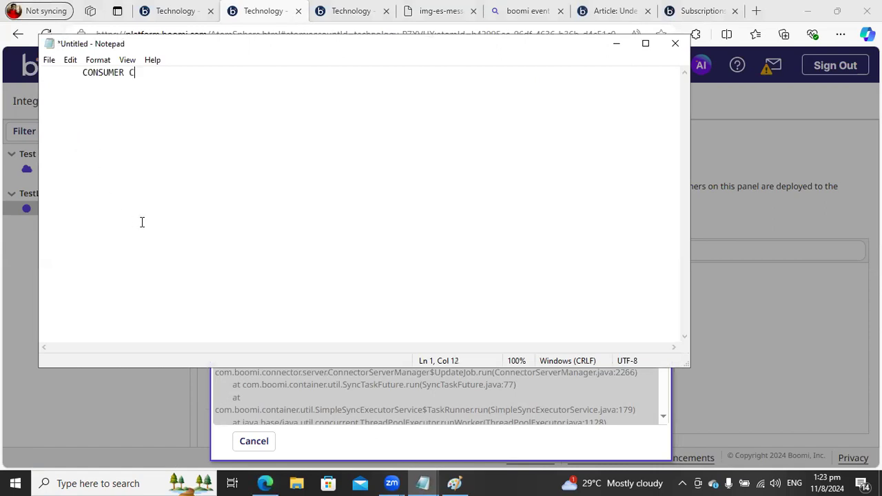
click(617, 43)
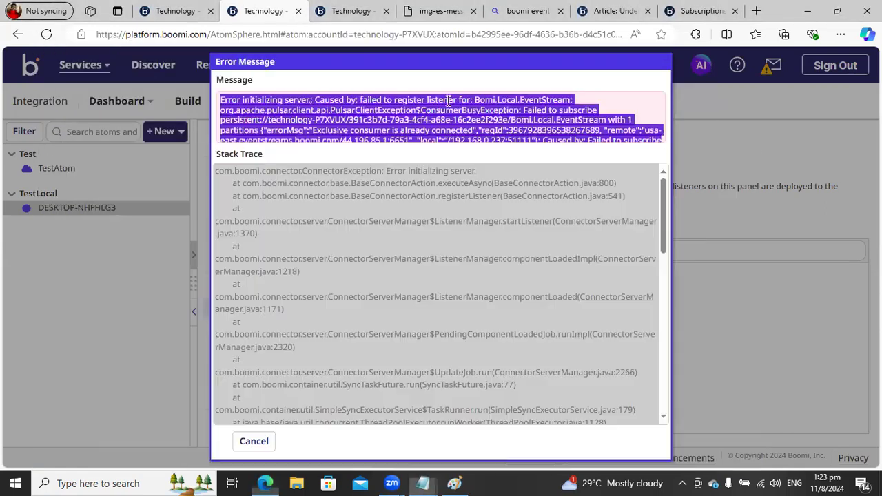
Copy the selected error message into the new Notepad document in place of CONSUMER C, and turn on word wrap
right_click(449, 101)
click(469, 117)
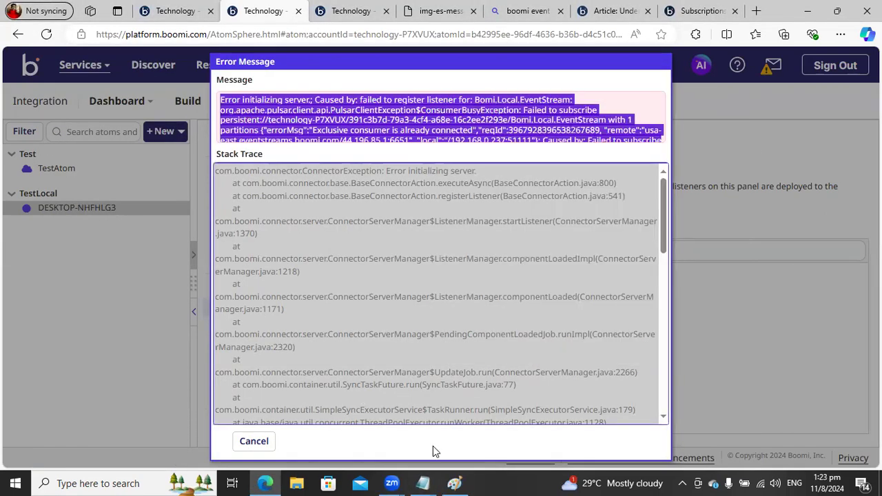
click(423, 483)
click(481, 442)
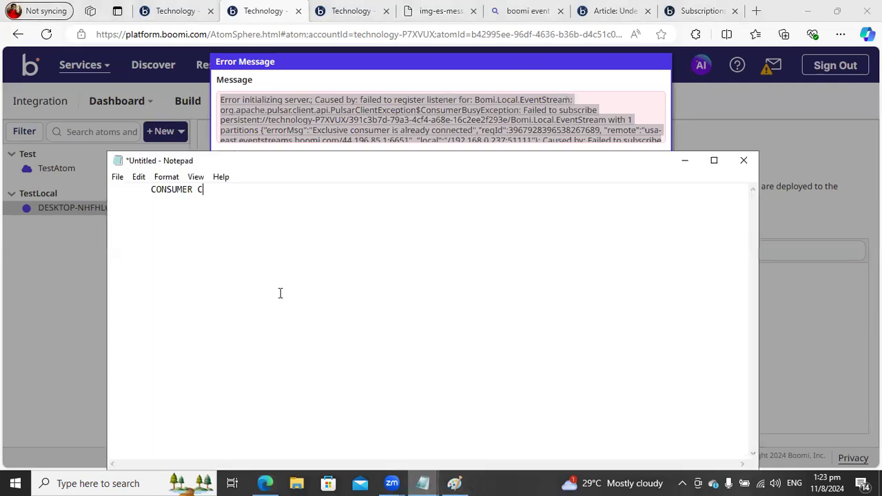
key(ctrl+v)
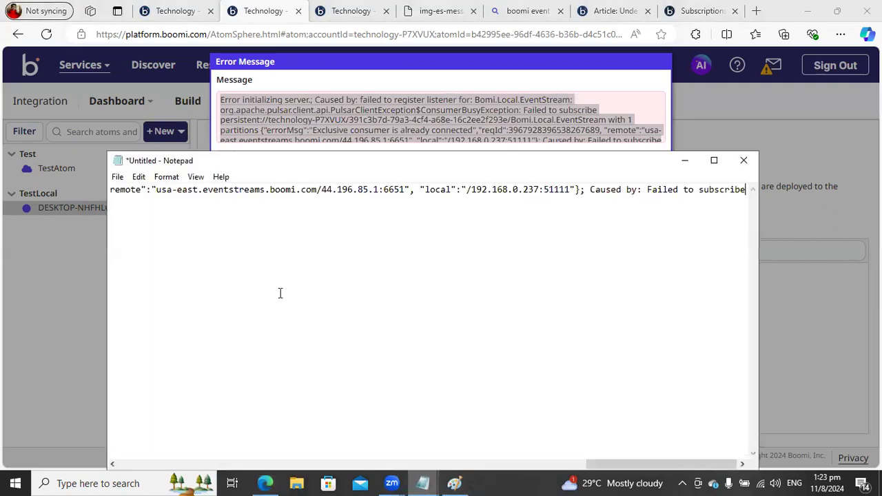
click(166, 177)
click(185, 191)
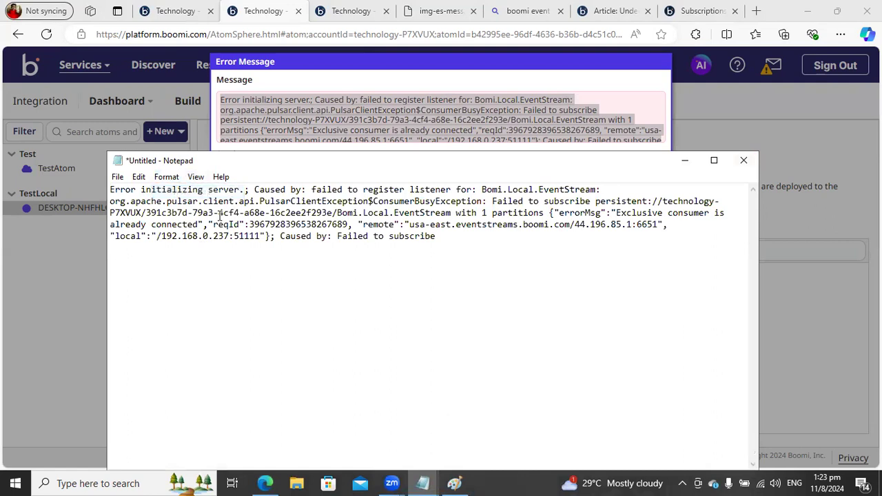
Examine the pasted error's wording on listener registration, the exclusive consumer and the subscription cause, and check the Deployments list
drag(321, 190, 535, 189)
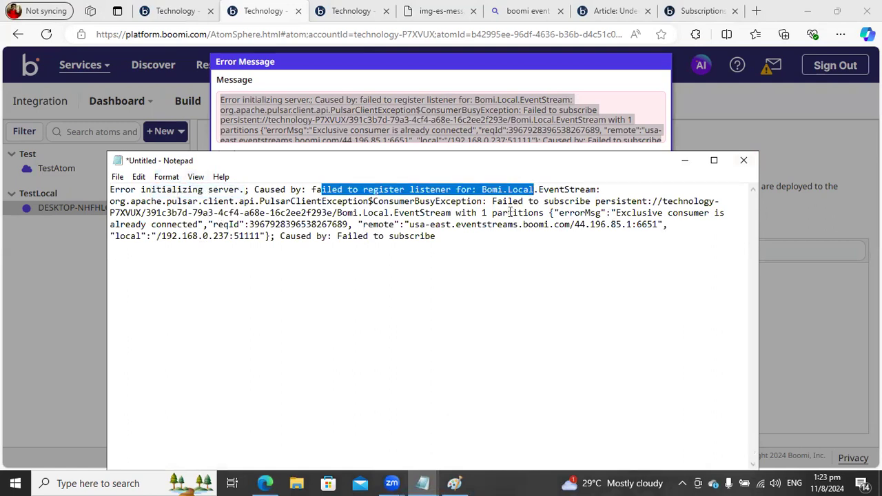
drag(567, 213, 736, 210)
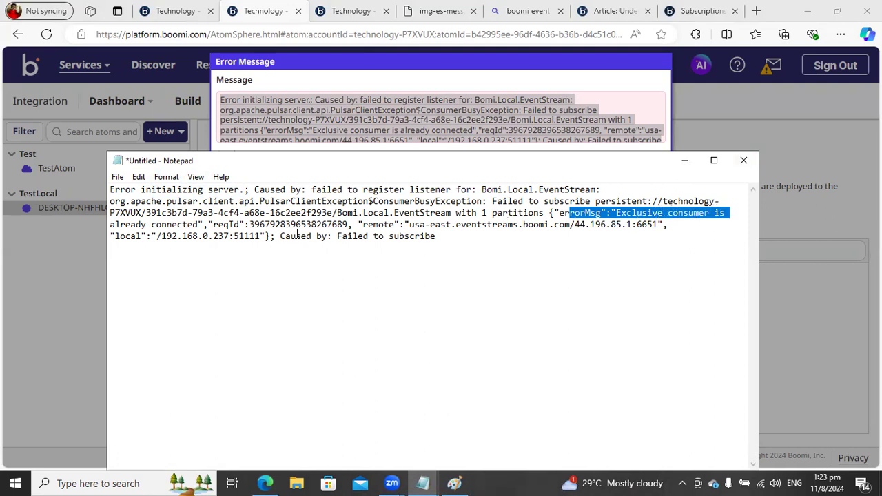
drag(121, 225, 283, 229)
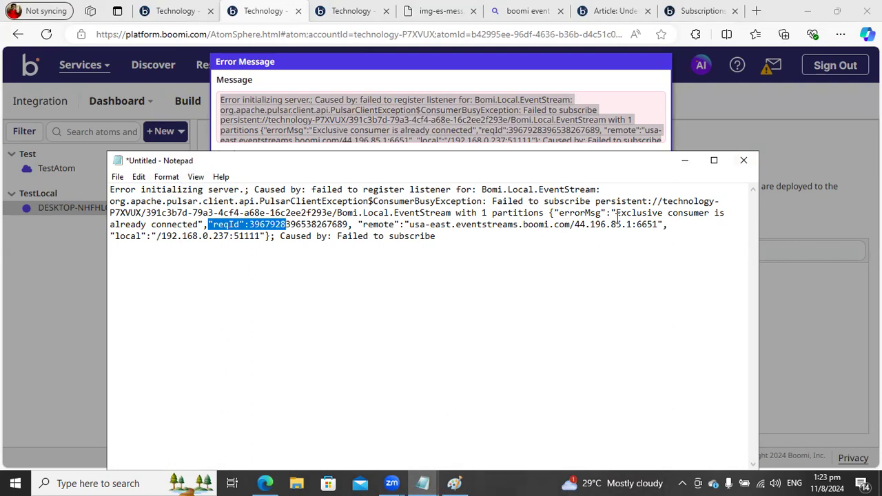
drag(617, 212, 711, 213)
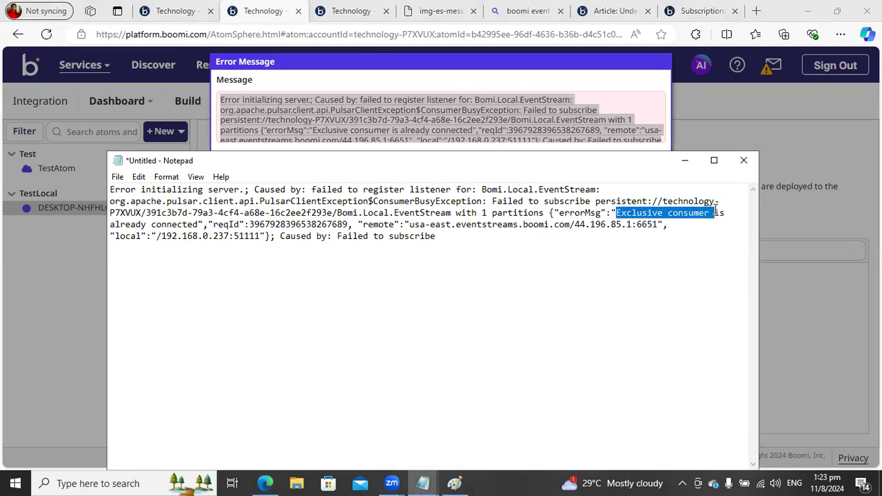
click(177, 11)
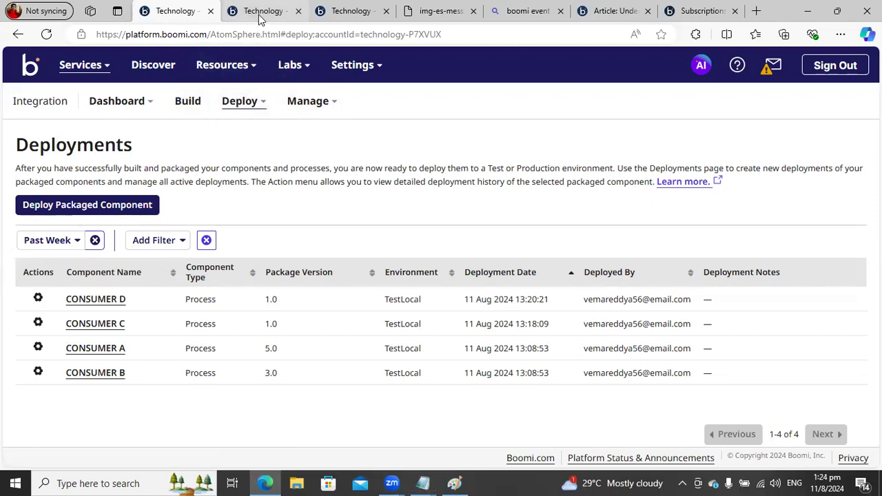
mouse_move(260, 17)
mouse_move(423, 484)
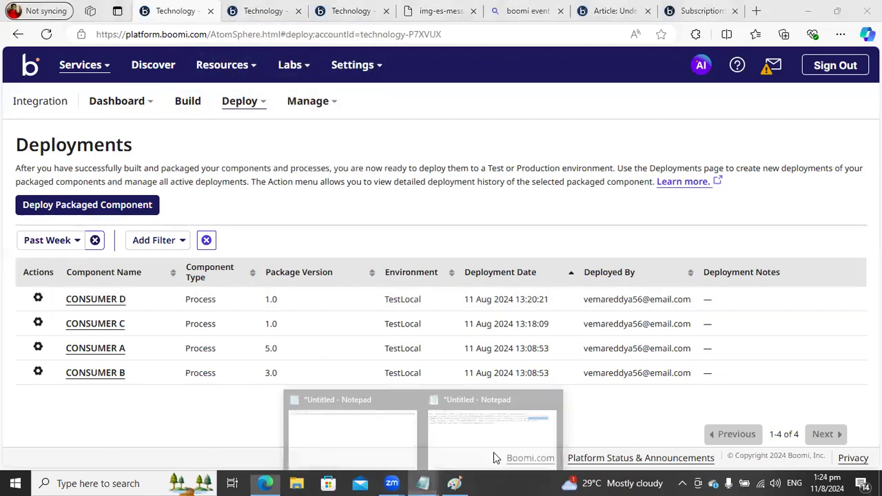
click(493, 441)
drag(285, 237, 466, 246)
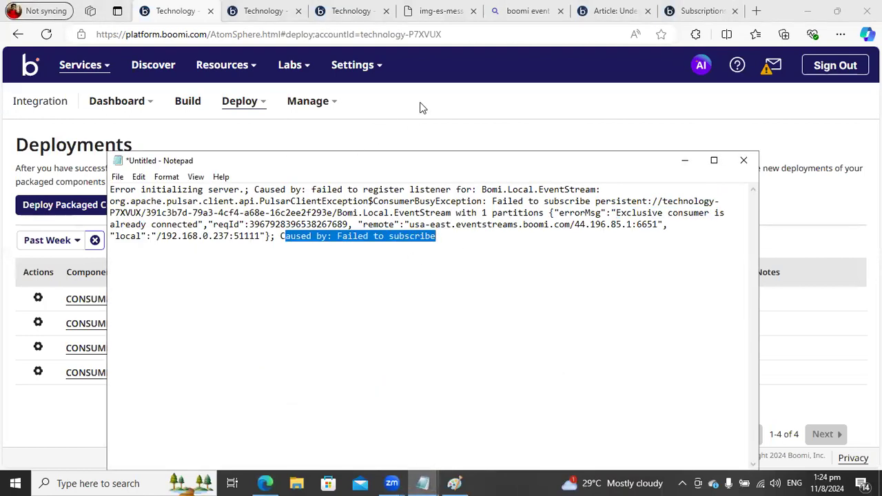
Return to the Atom's listener page in the browser and close the error message dialog
click(441, 111)
click(262, 10)
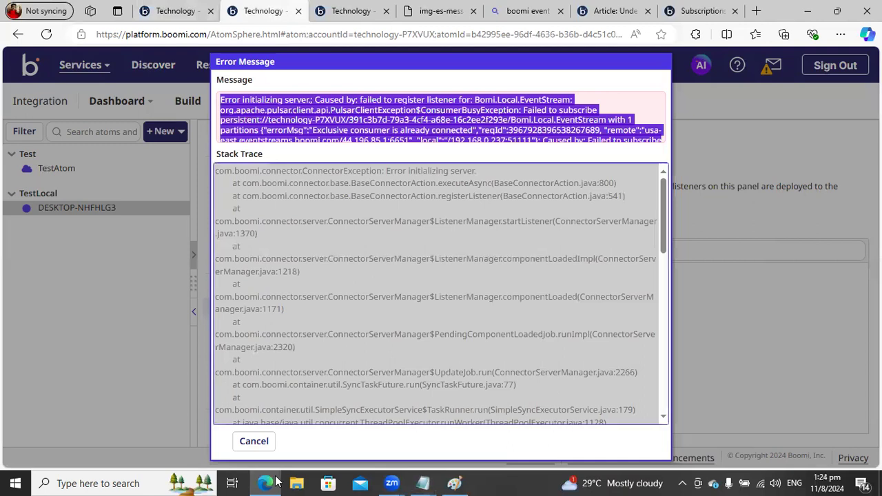
click(252, 441)
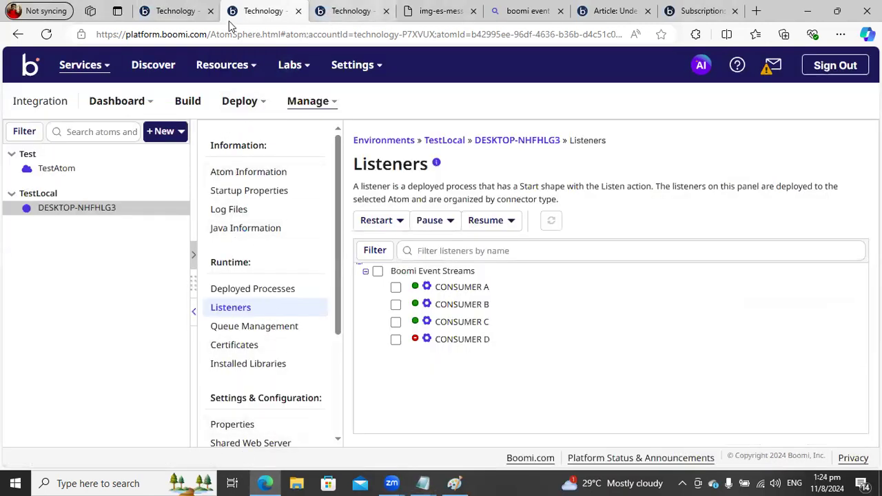
Run a test of the PRODUCE process on the DESKTOP-NHFHLG3 atom
click(172, 19)
click(173, 102)
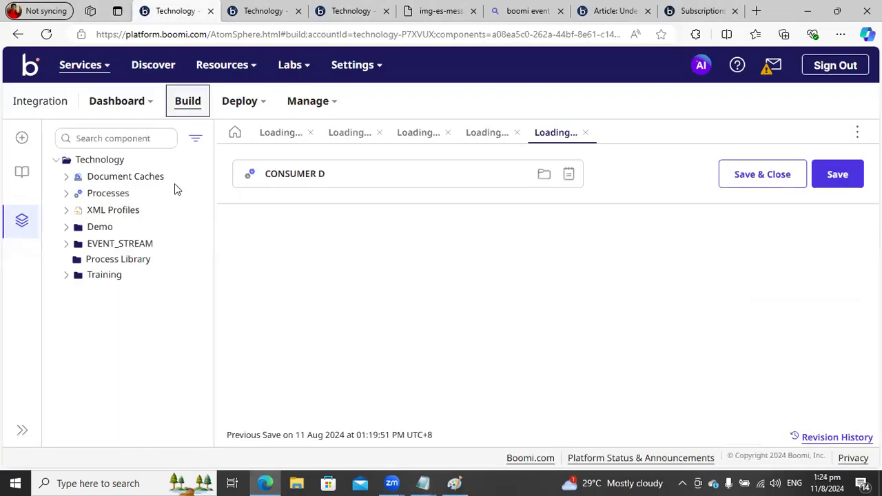
click(281, 134)
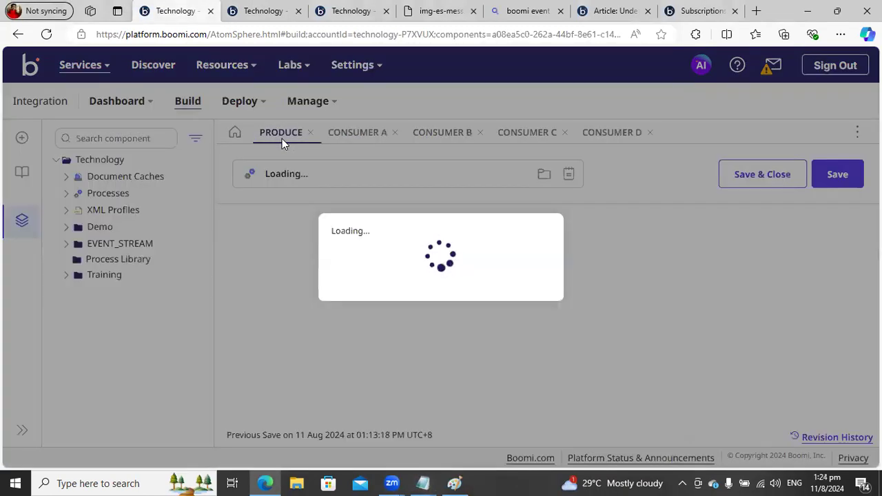
click(692, 177)
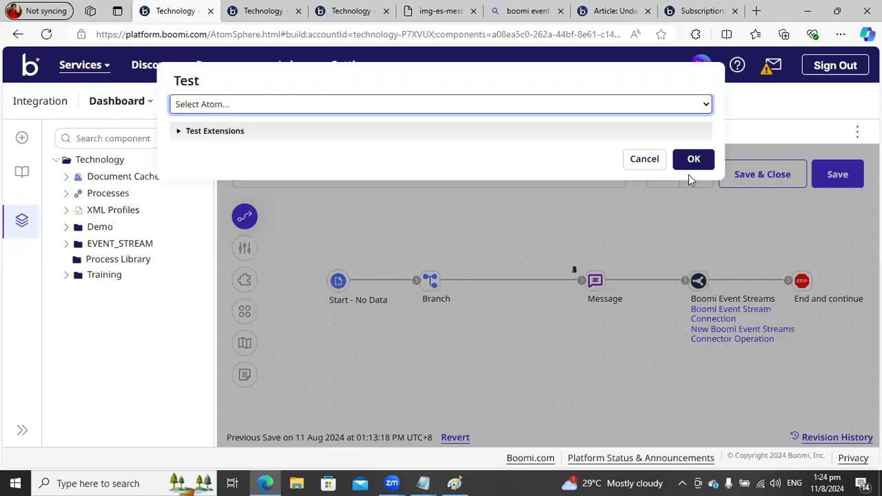
click(356, 107)
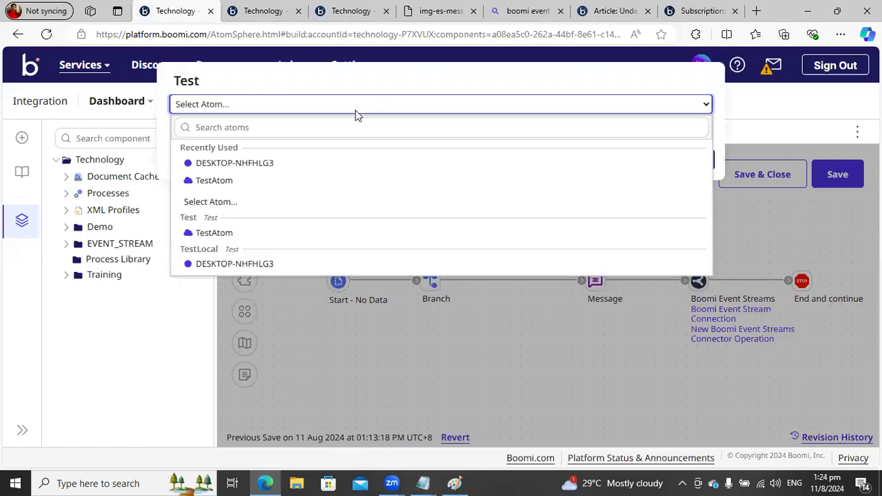
click(237, 263)
click(693, 159)
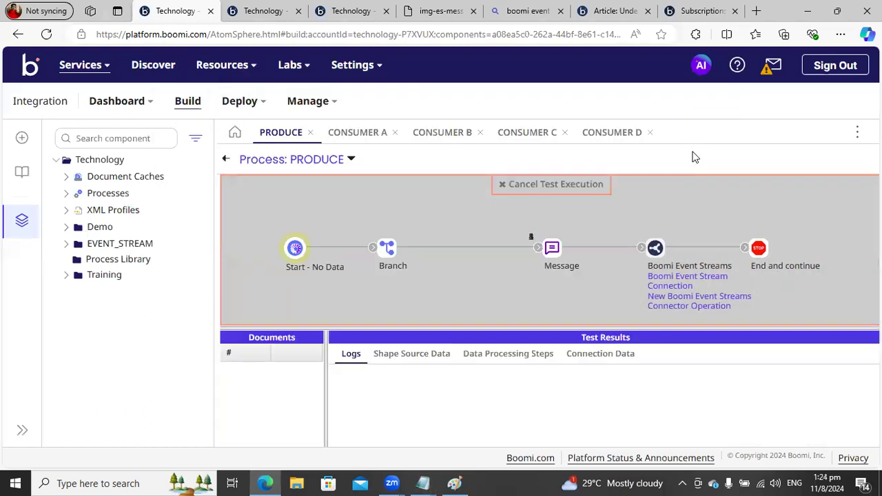
Reload the Bomi.Local.EventStream subscriptions page and check the active consumers and backlog of SharedSub and Subscriber2
click(267, 15)
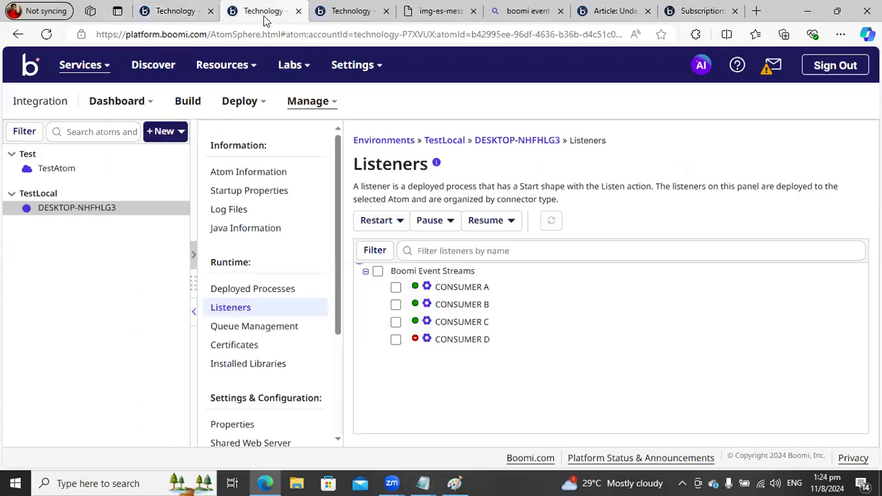
click(338, 15)
click(47, 36)
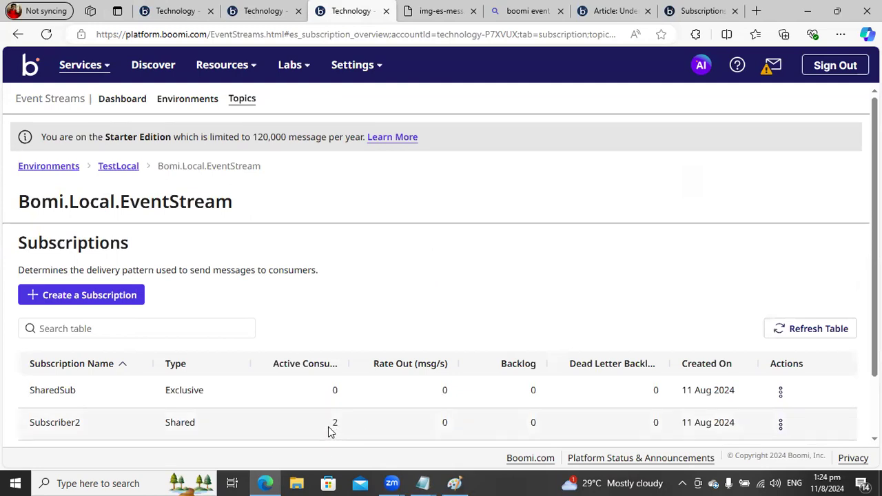
click(45, 35)
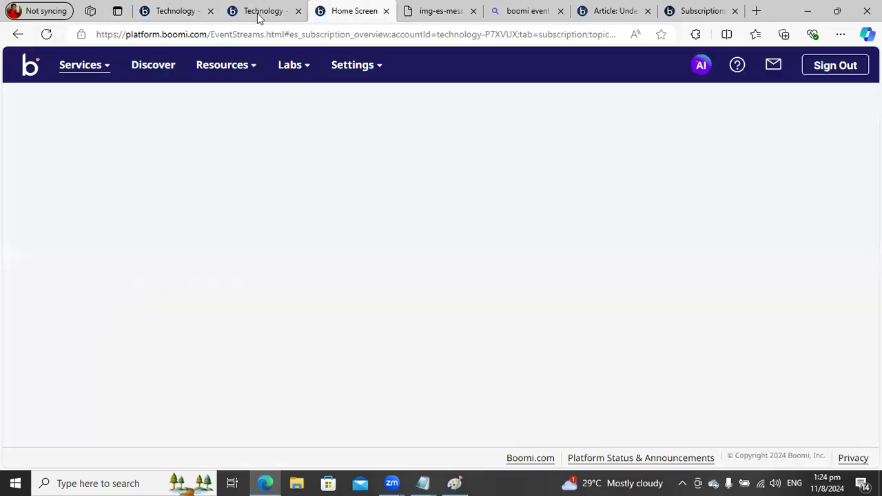
Open Process Reporting to list the past hour's executions
mouse_move(258, 17)
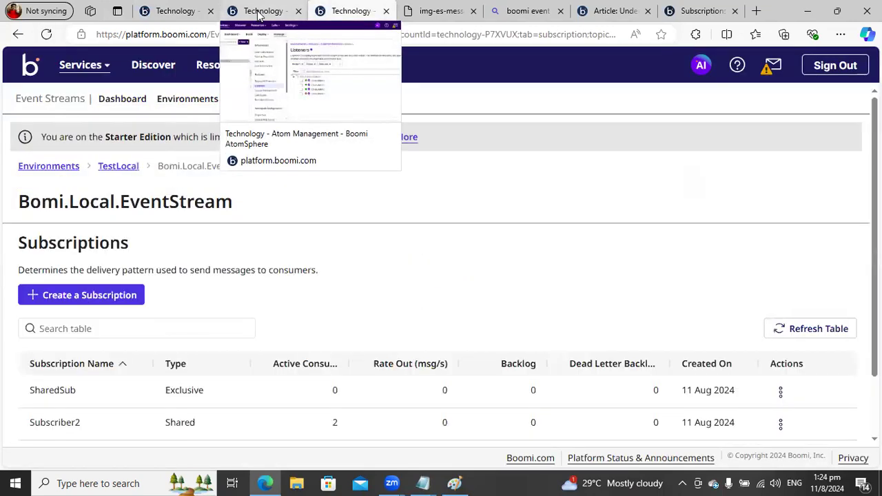
click(258, 13)
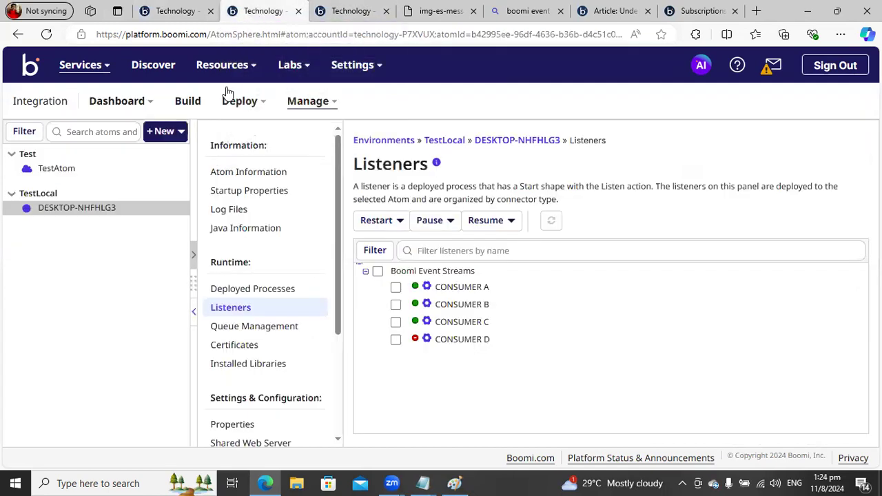
click(312, 104)
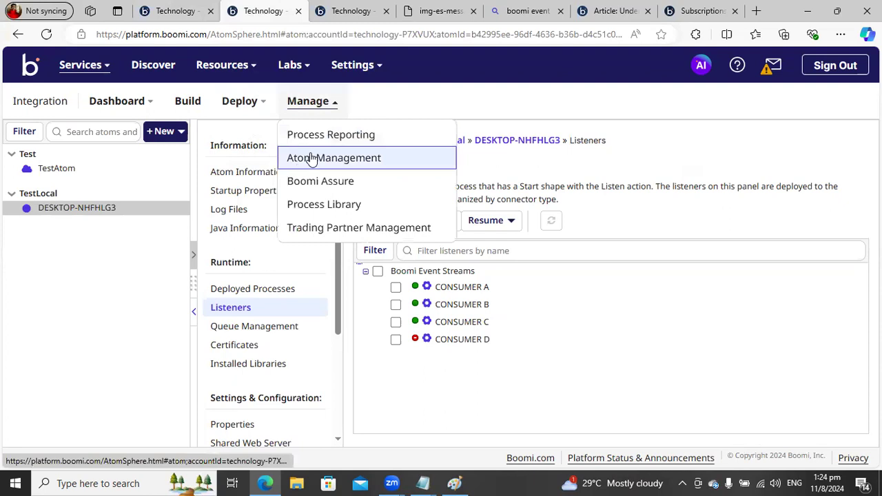
click(335, 9)
click(256, 11)
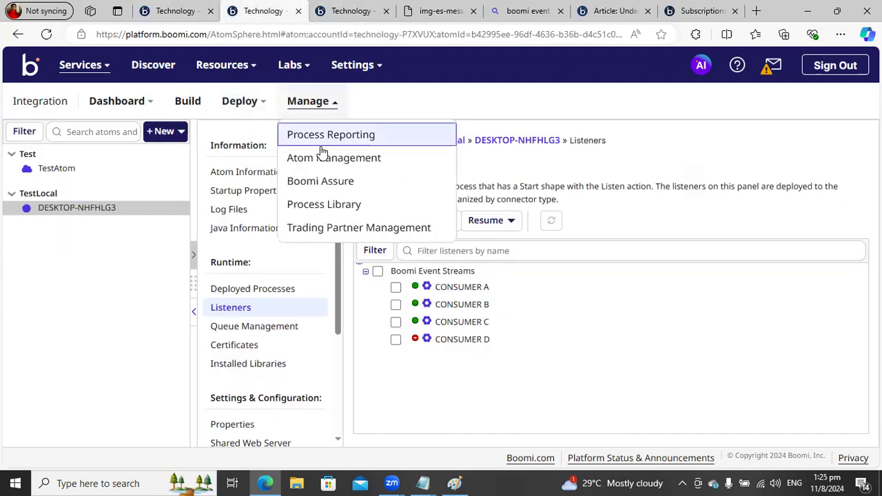
click(311, 107)
click(306, 155)
click(310, 109)
click(307, 136)
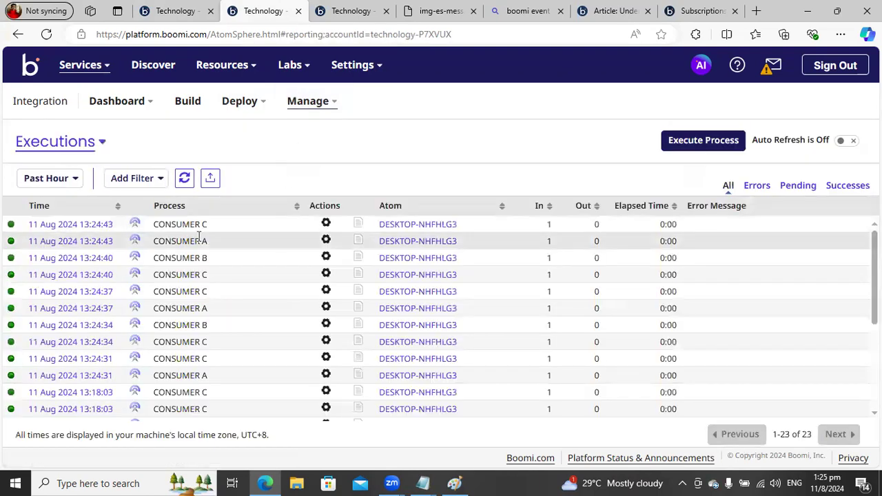
Examine which consumers ran in the latest executions, comparing the CONSUMER A and CONSUMER C entries
drag(166, 224, 204, 225)
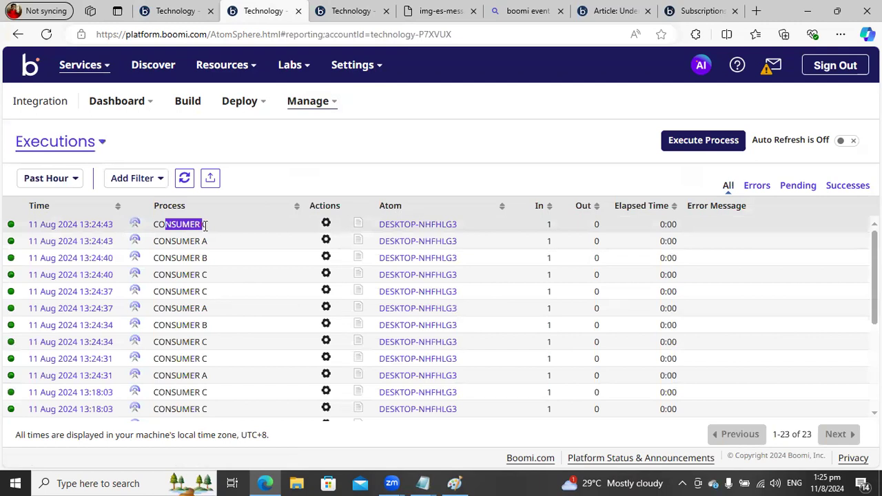
click(199, 226)
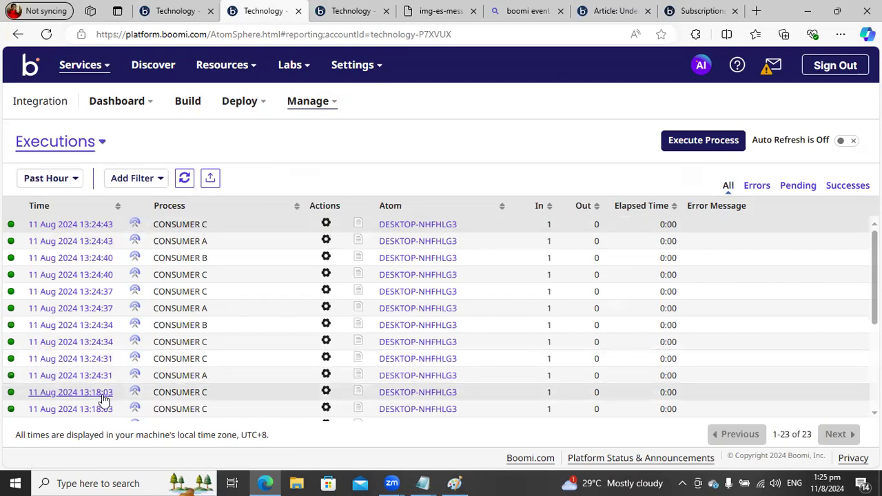
drag(206, 376, 159, 376)
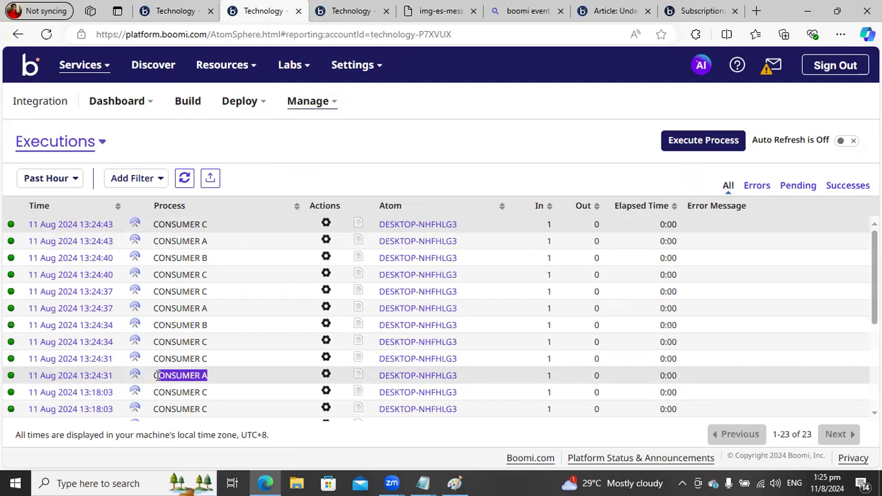
click(131, 388)
drag(156, 375, 209, 376)
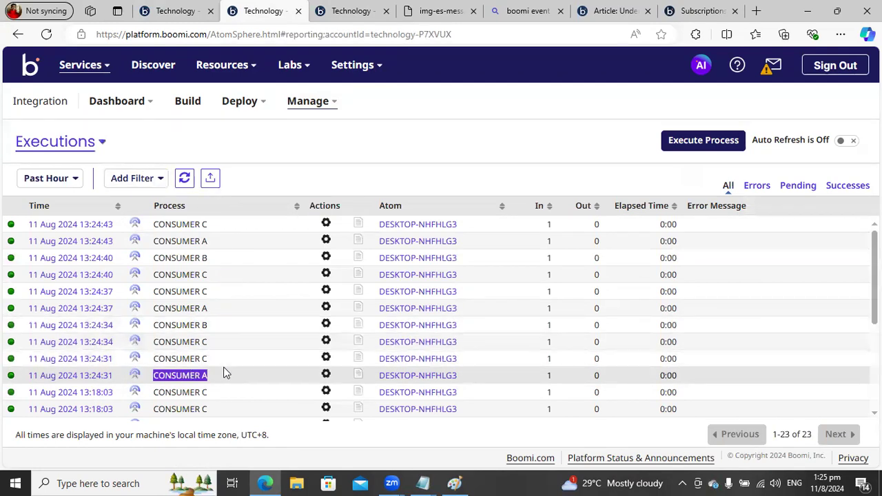
click(178, 308)
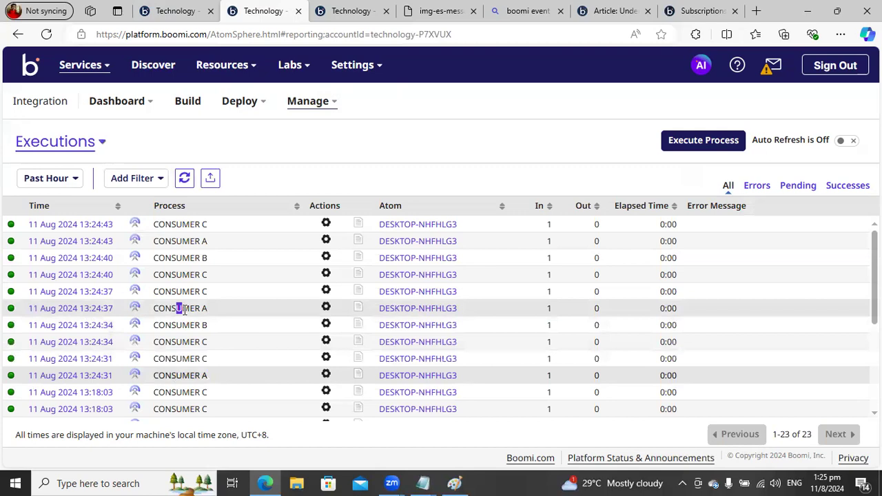
click(189, 240)
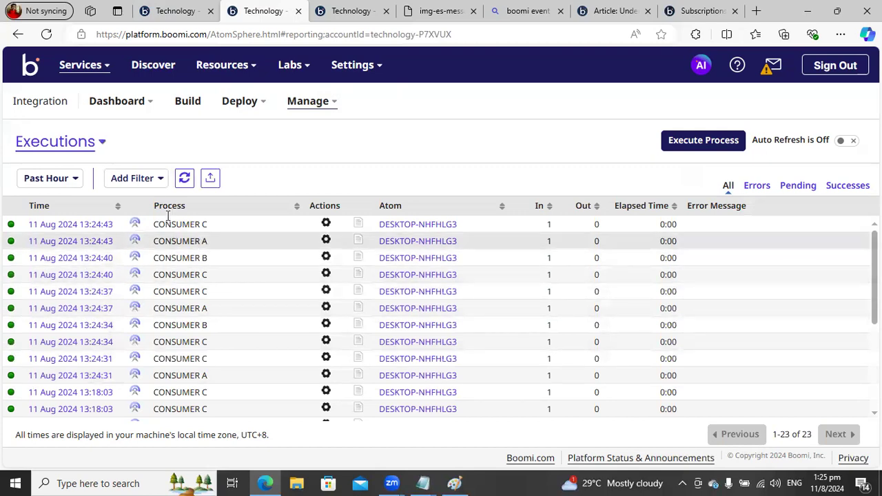
drag(155, 224, 212, 225)
click(212, 225)
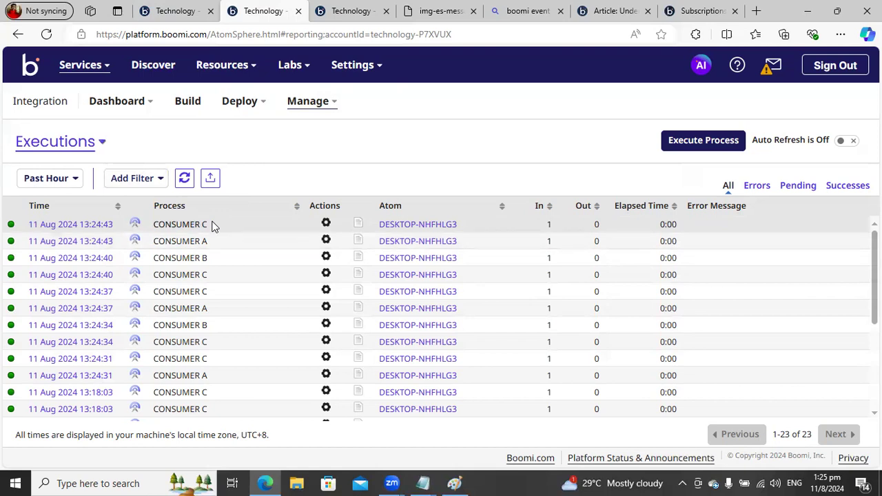
Find CONSUMER C on the executions page and review the runs that started between 13:24:31 and 13:24:43
key(ctrl+f)
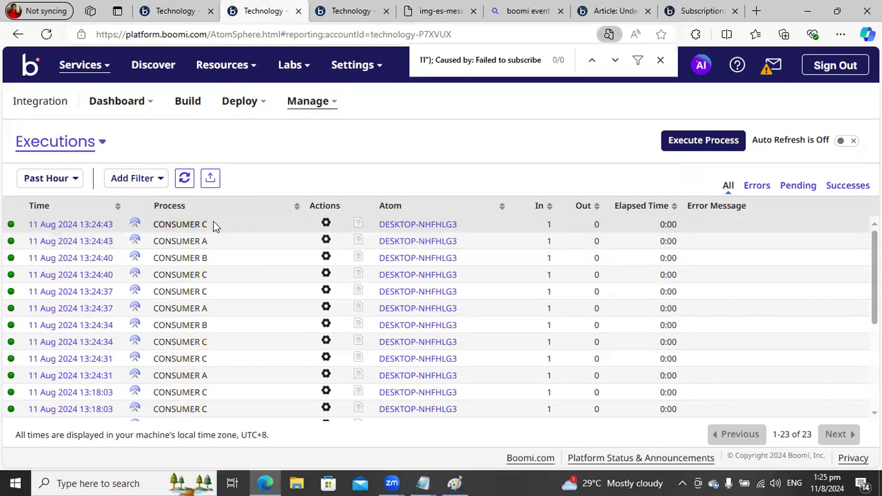
key(ctrl+a)
key(BackSpace)
text(CON)
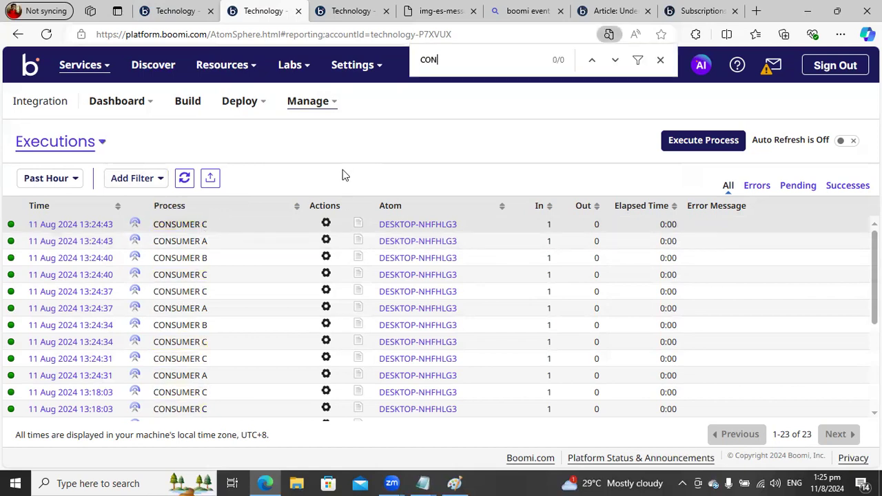
text(SUMERC)
key(BackSpace)
text(C)
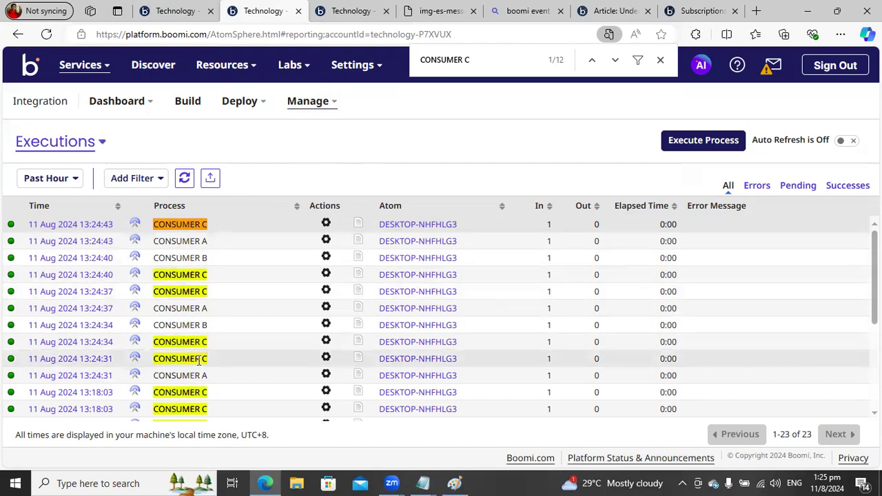
drag(216, 379, 13, 257)
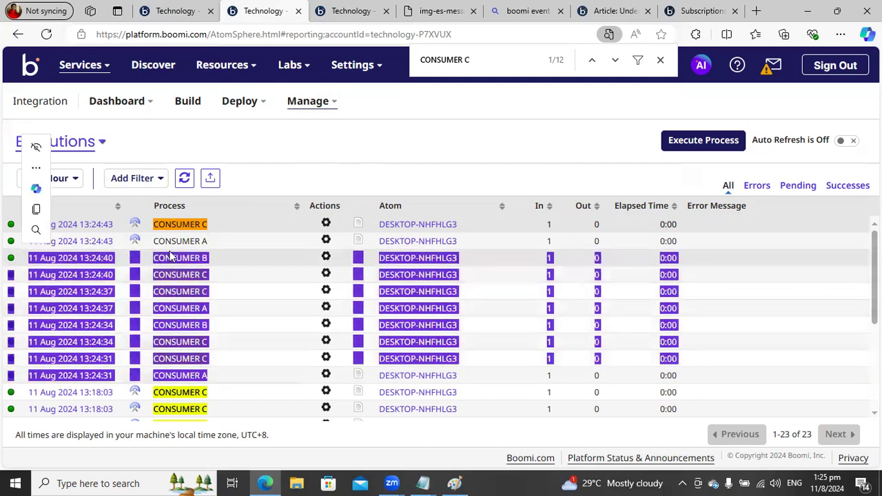
click(271, 178)
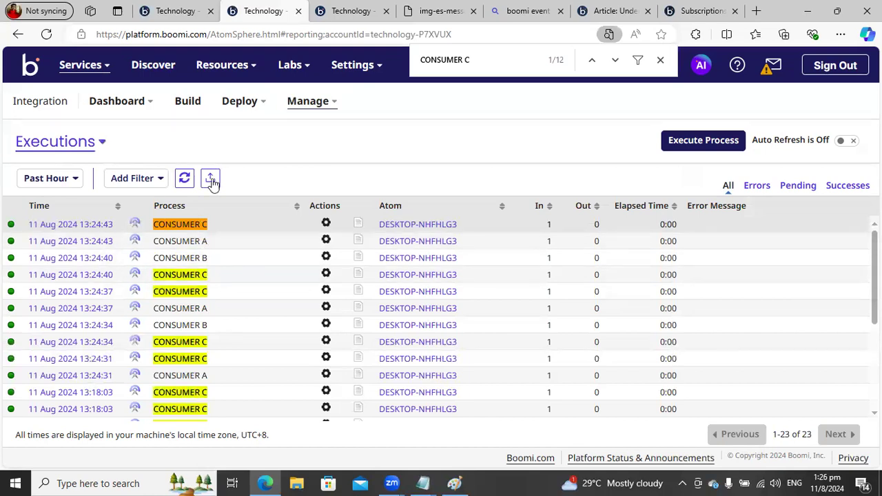
Open the listeners of the DESKTOP-NHFHLG3 atom in Atom Management
click(253, 109)
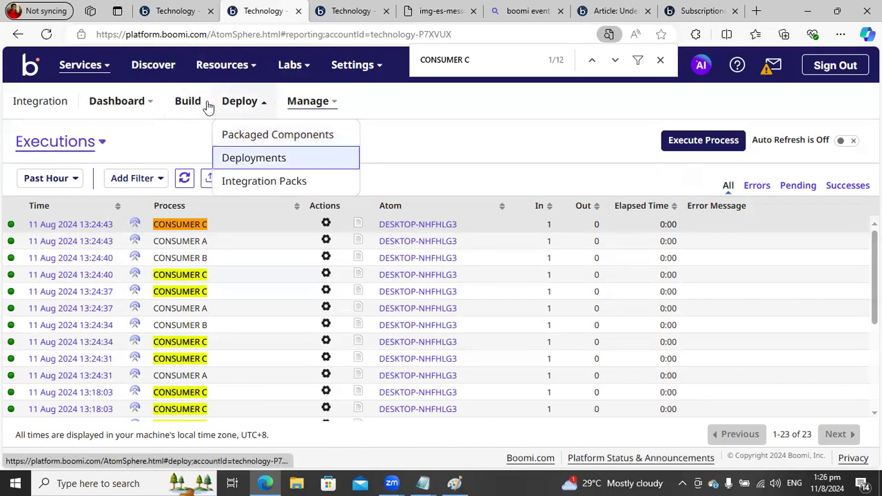
click(250, 160)
click(316, 104)
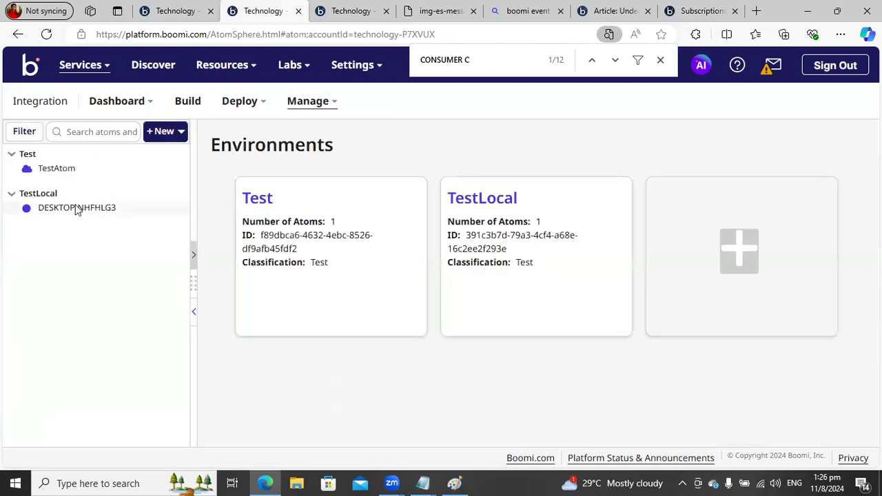
click(77, 208)
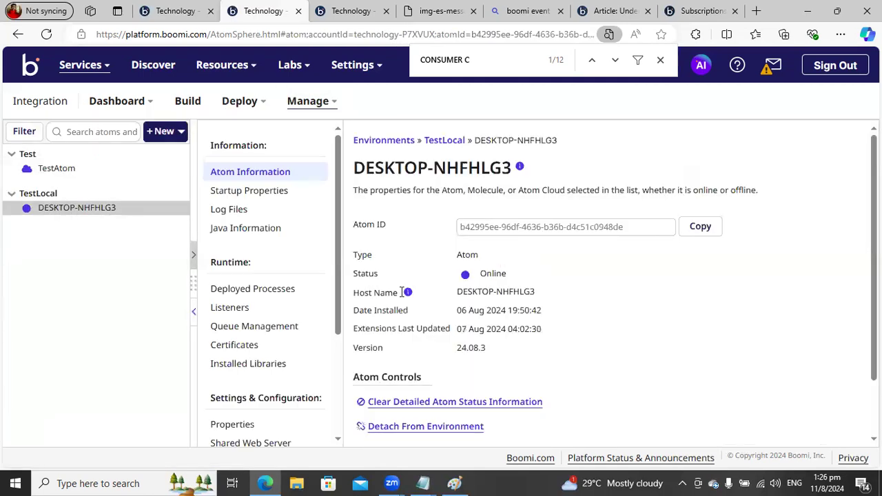
click(238, 308)
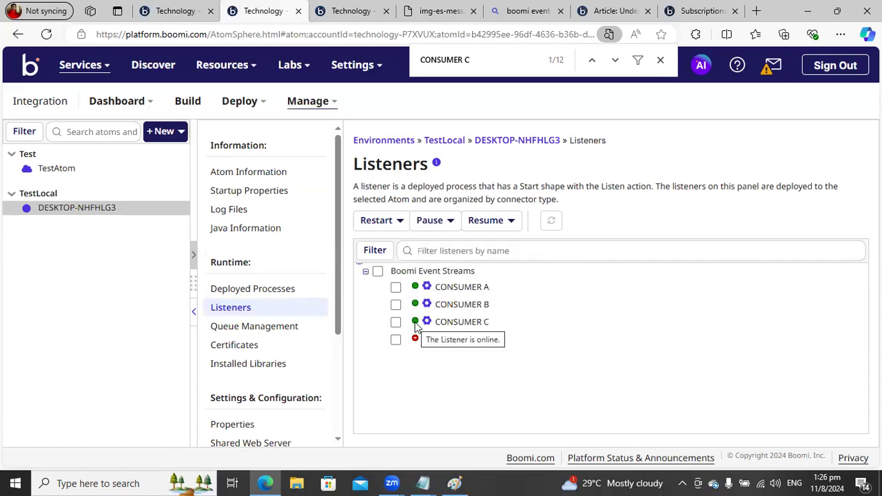
Pause the CONSUMER C listener and reload the page to update the listener tree
click(396, 322)
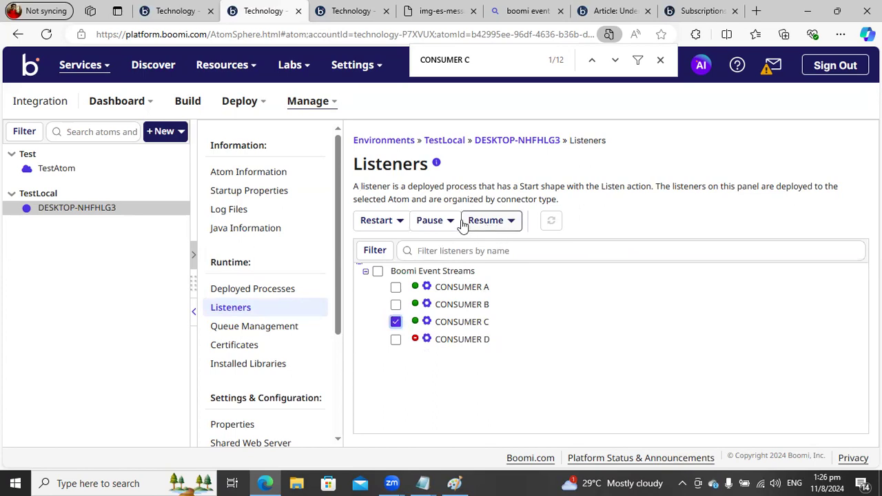
click(434, 220)
click(441, 268)
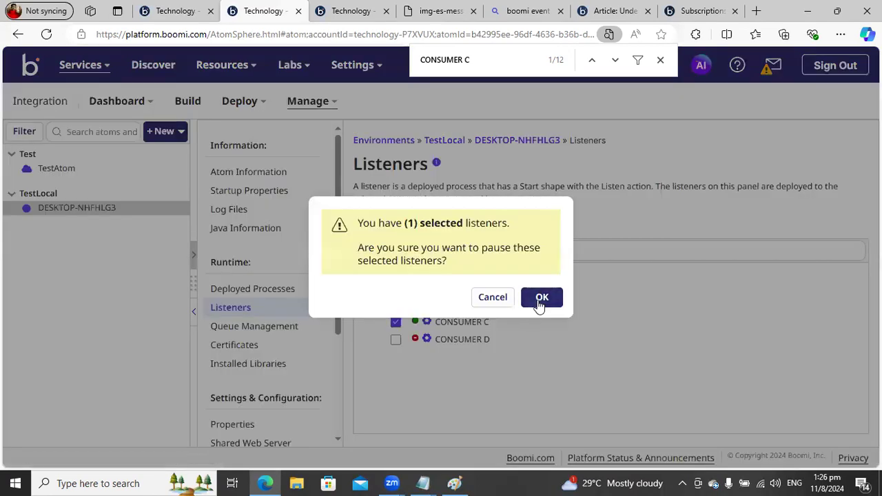
click(541, 298)
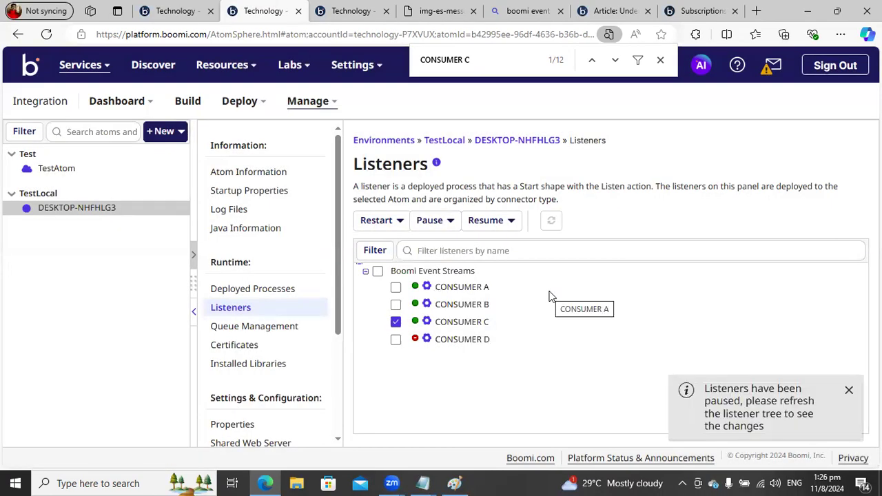
click(47, 35)
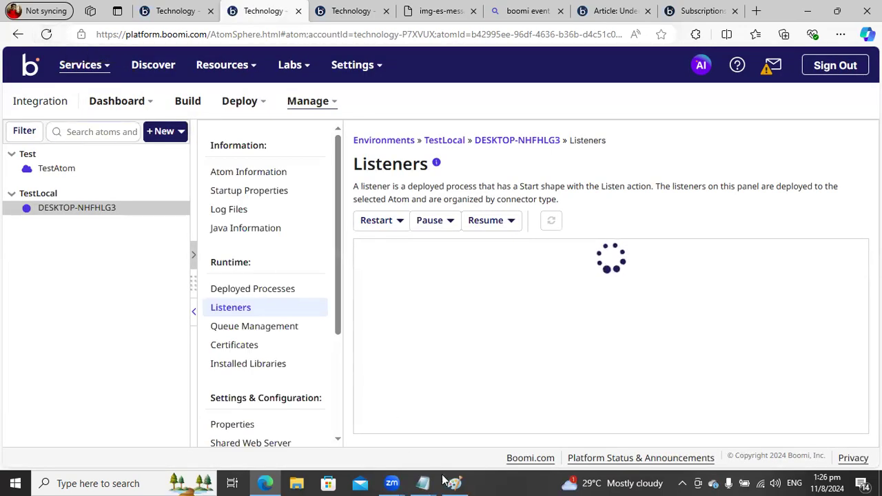
Switch to the Notepad document with the pasted error and select the entire error message
mouse_move(424, 483)
click(502, 421)
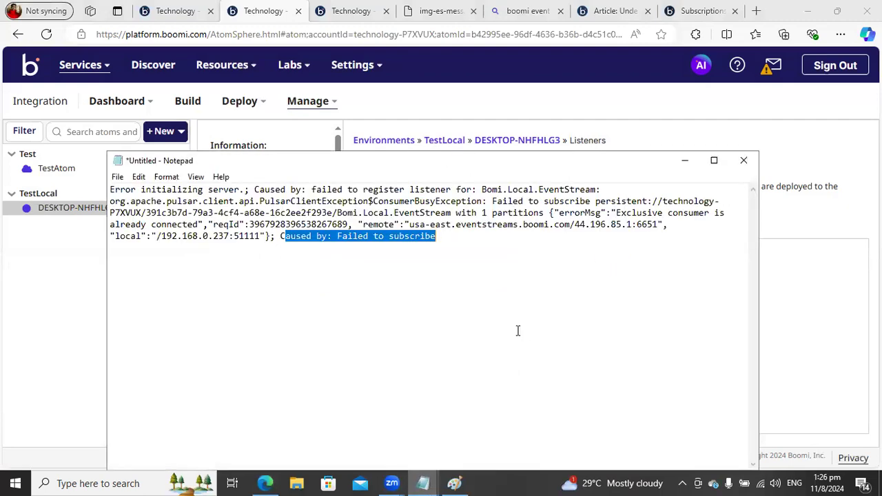
click(458, 252)
drag(442, 236, 117, 194)
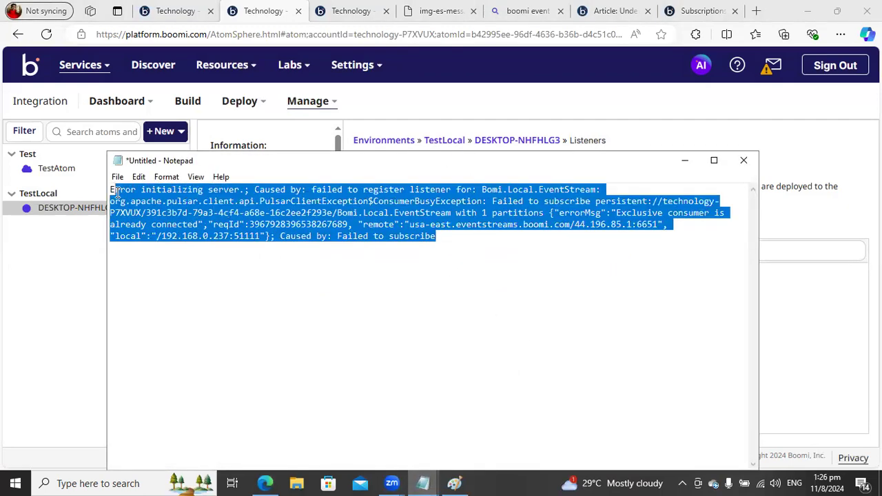
Highlight the closing "Failed to subscribe" part of the Notepad error, and return to the browser to reload the Listeners page
click(387, 245)
drag(441, 238, 295, 235)
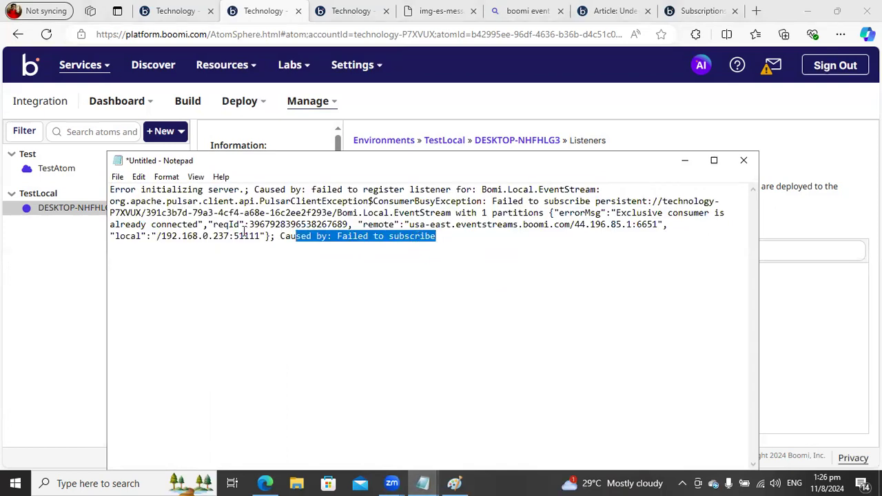
click(301, 260)
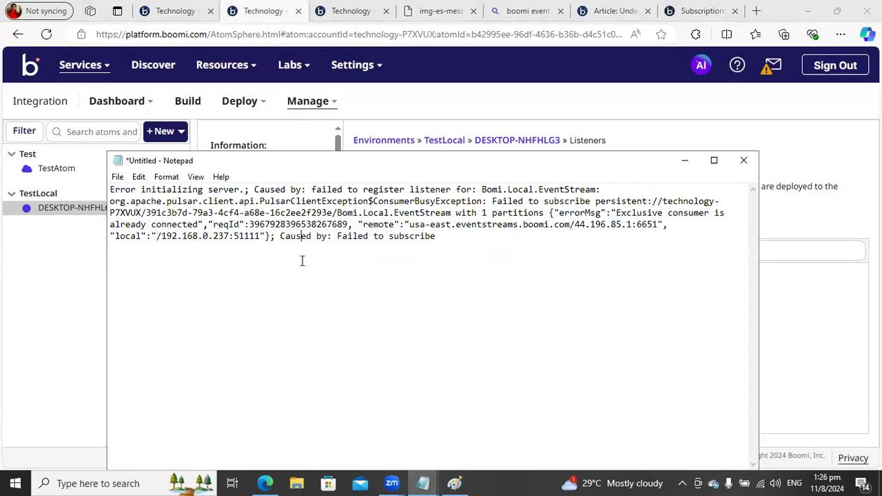
click(555, 107)
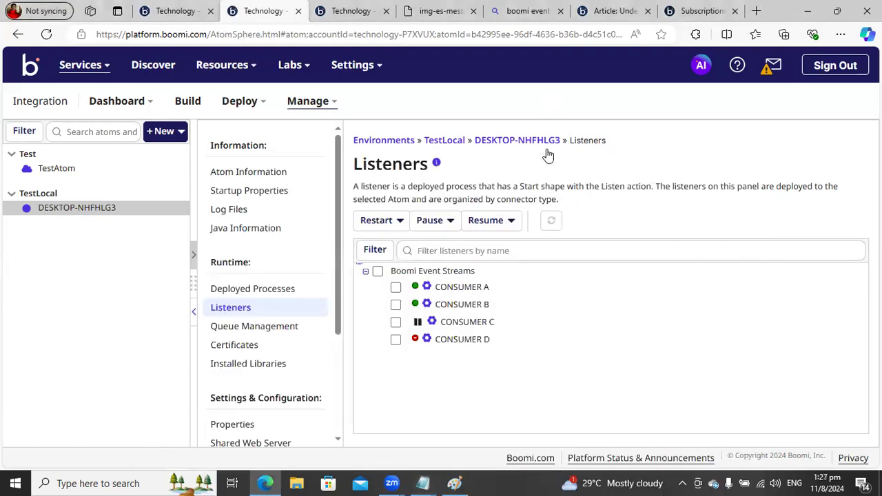
click(45, 35)
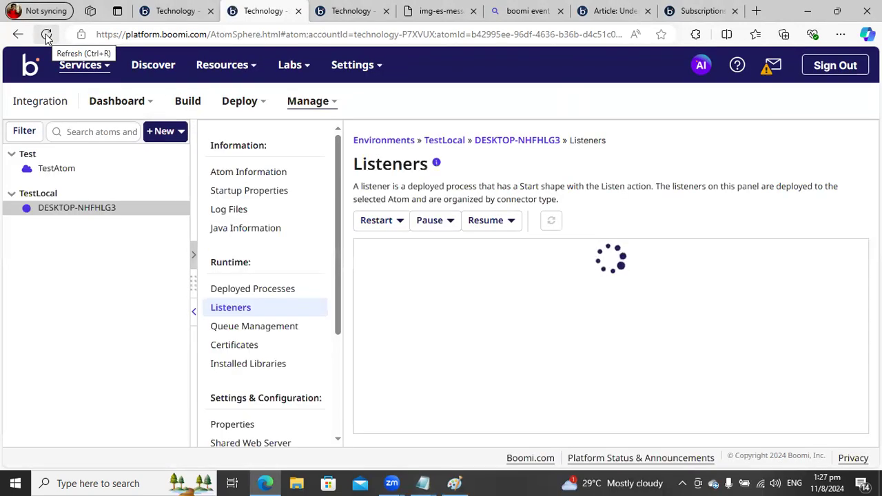
View the Bomi.Local.EventStream subscriptions, and leave test mode of the PRODUCE process to return to its build canvas
click(337, 15)
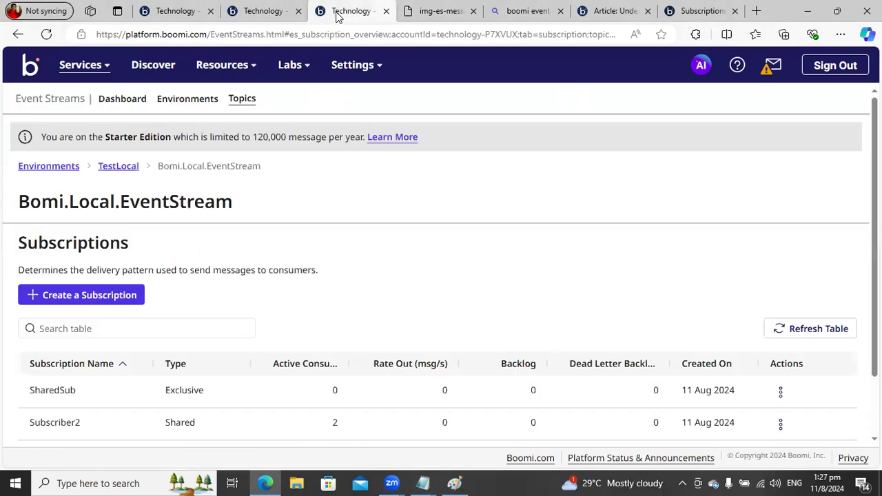
click(439, 21)
click(161, 17)
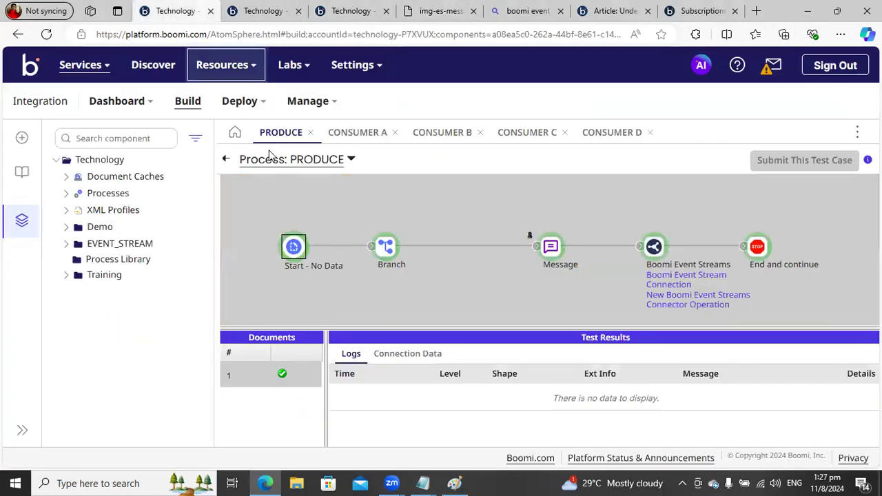
click(416, 17)
click(351, 12)
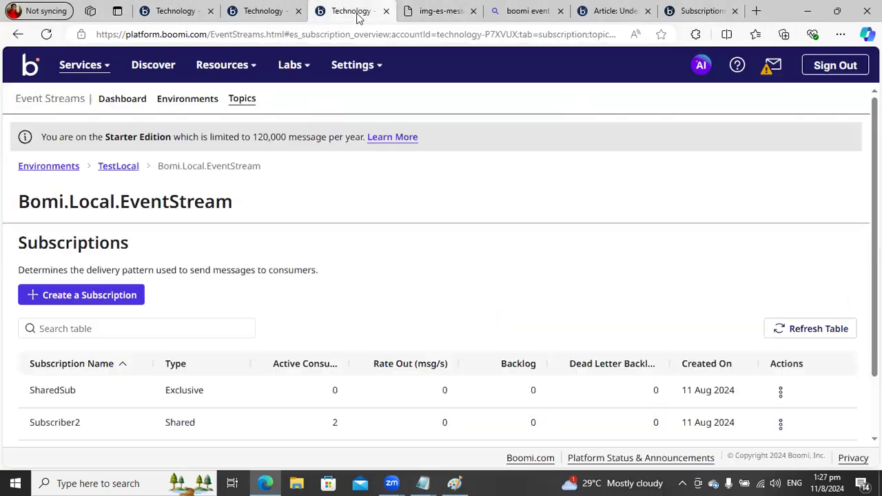
click(174, 11)
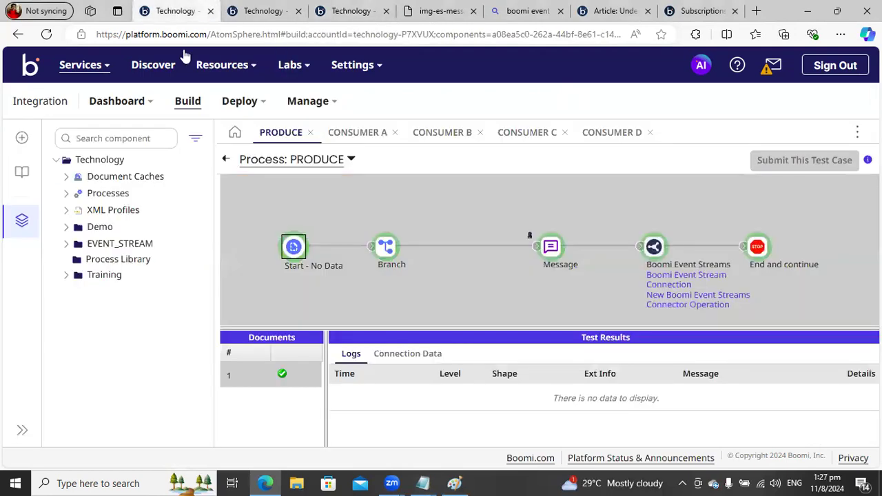
click(226, 159)
mouse_move(705, 313)
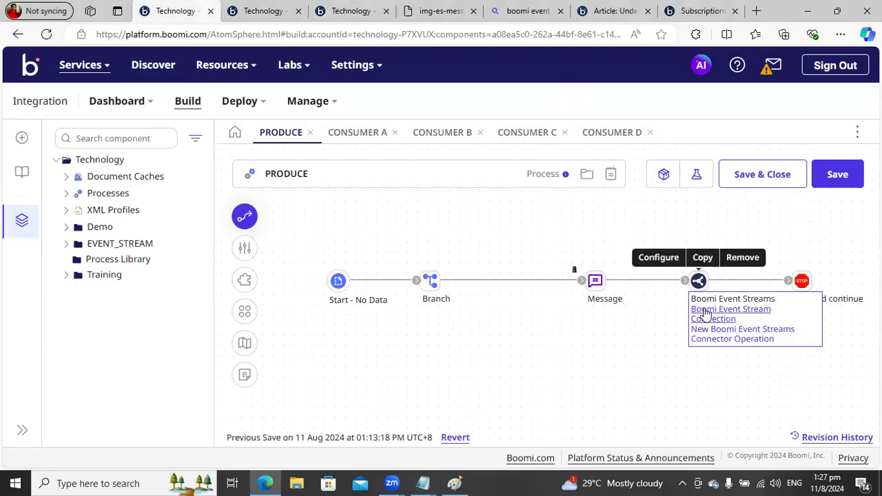
Set the Subscription Type of the CONSUMER C listen operation to Failover, and save and close the operation
click(518, 138)
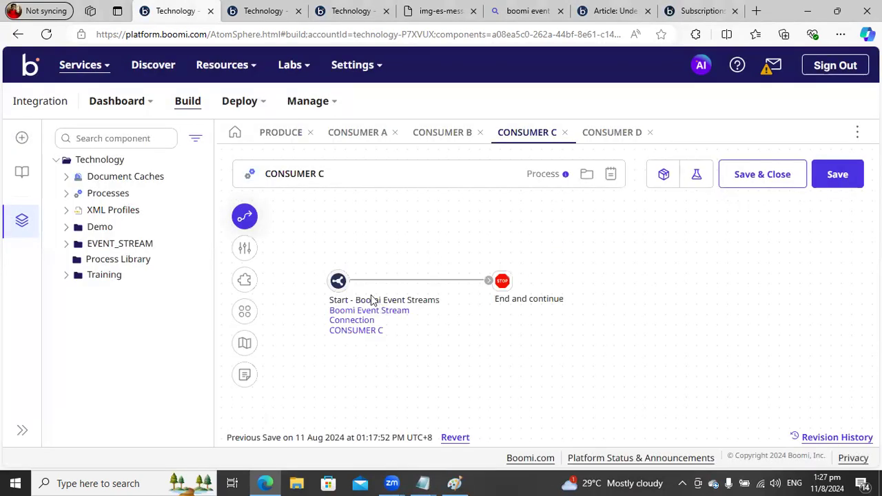
click(349, 328)
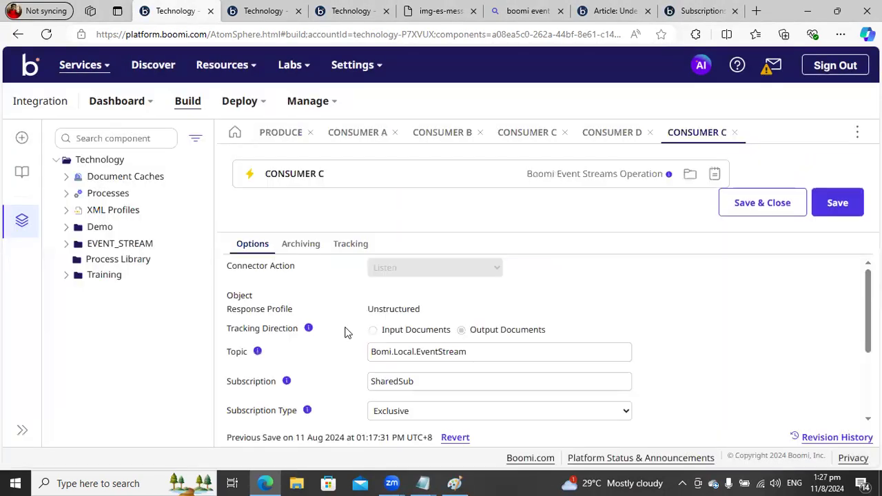
scroll(867, 310, down, 1)
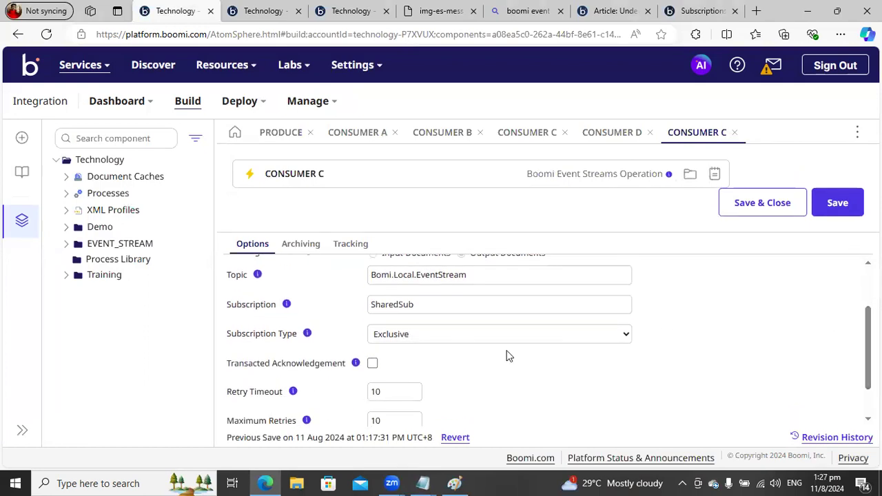
click(420, 337)
click(398, 368)
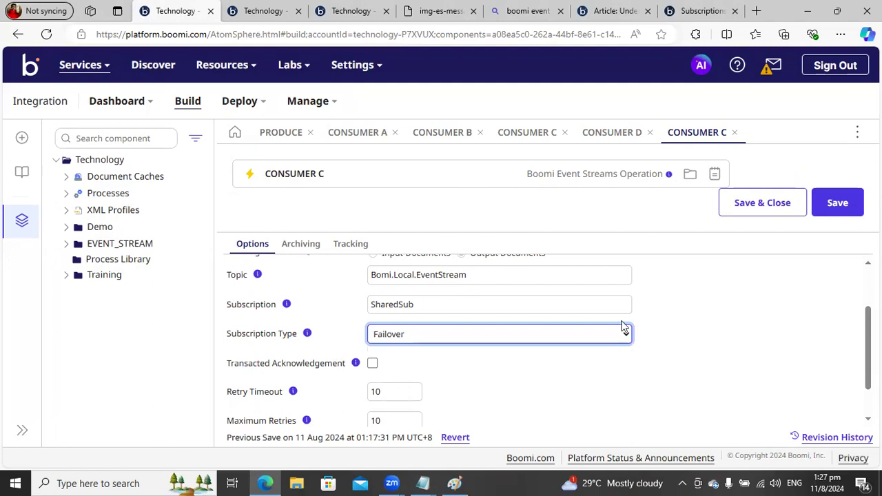
scroll(419, 293, down, 1)
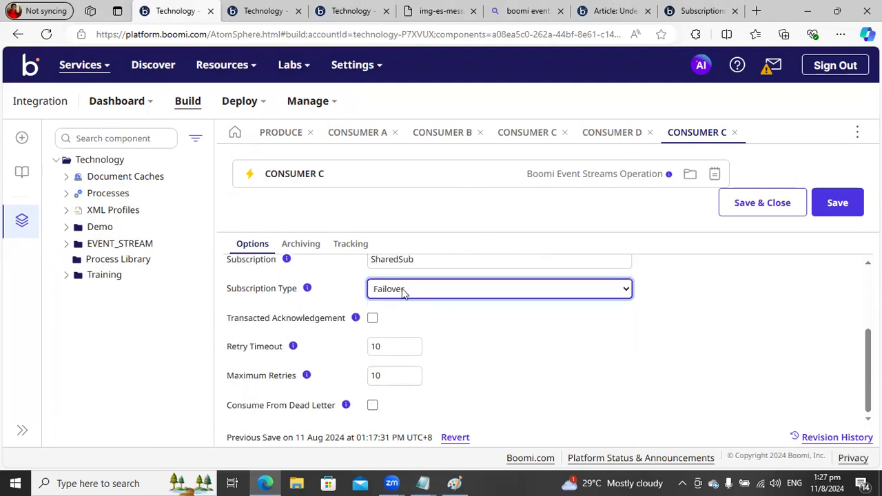
click(404, 291)
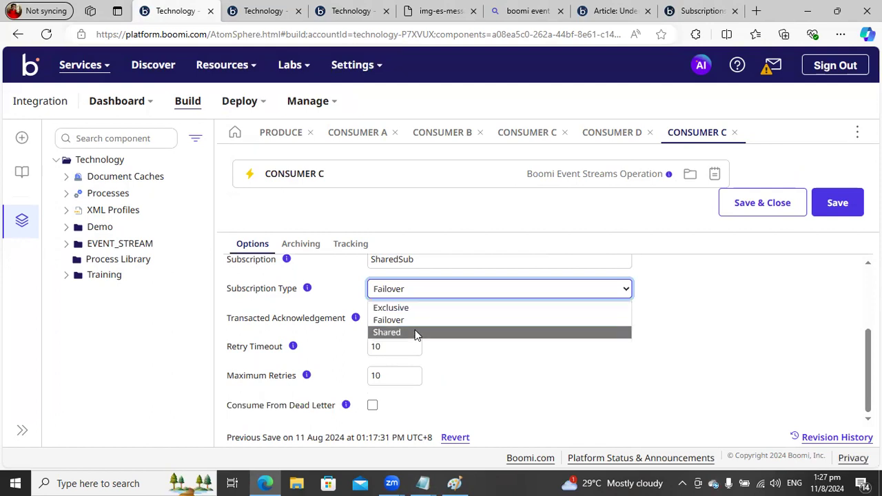
click(396, 322)
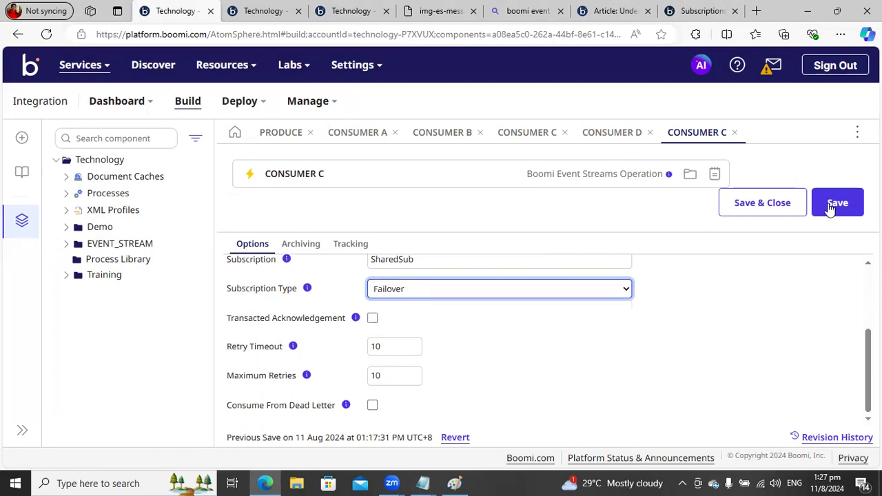
click(774, 209)
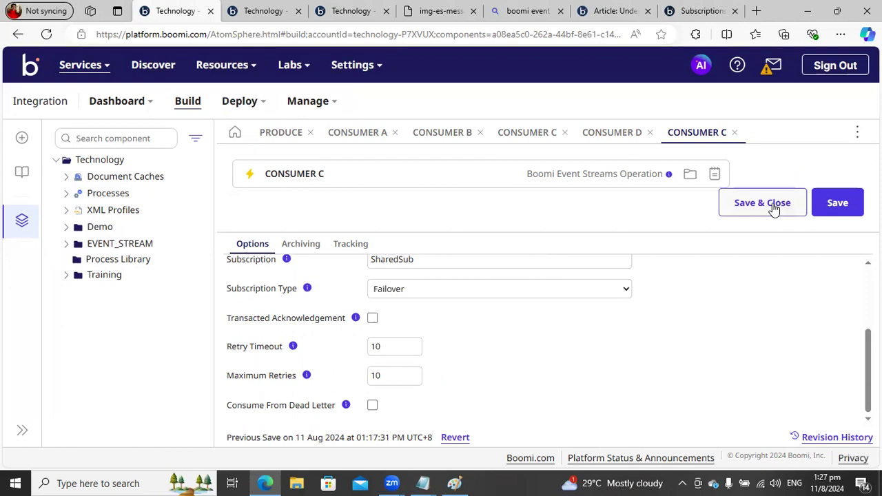
Check the listen operation used by the CONSUMER D process, and close it along with the CONSUMER D and CONSUMER C processes
click(611, 132)
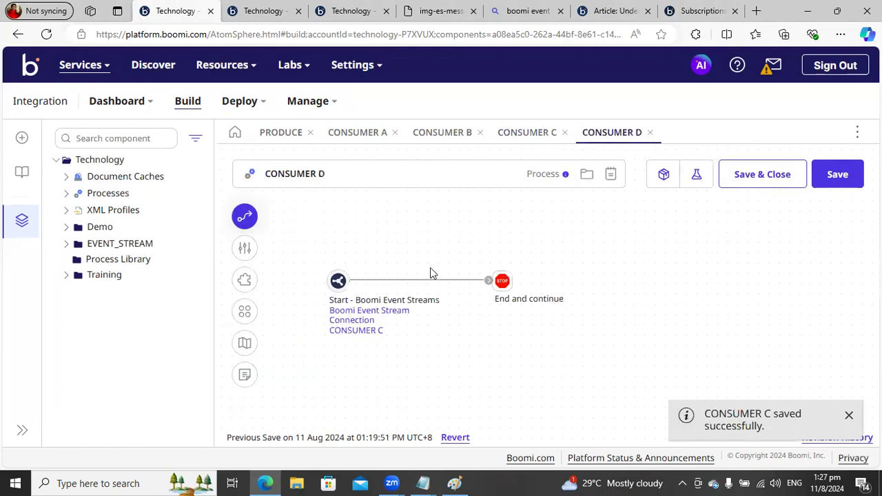
click(344, 332)
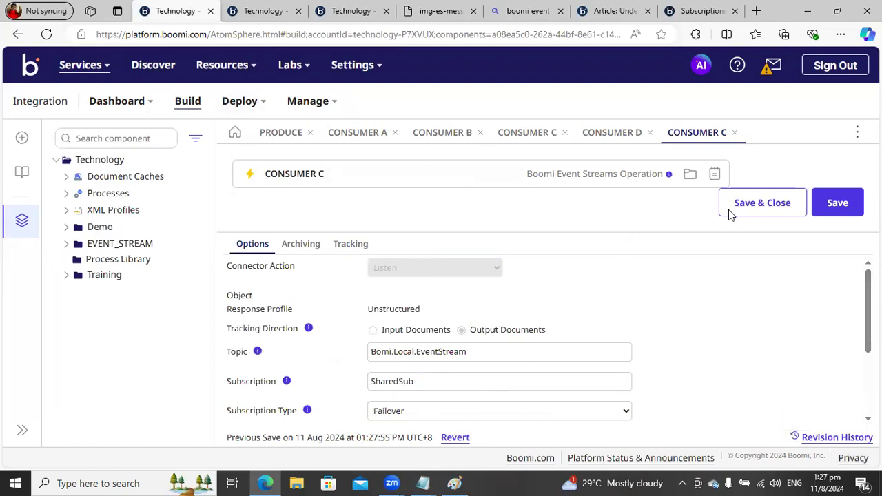
click(762, 203)
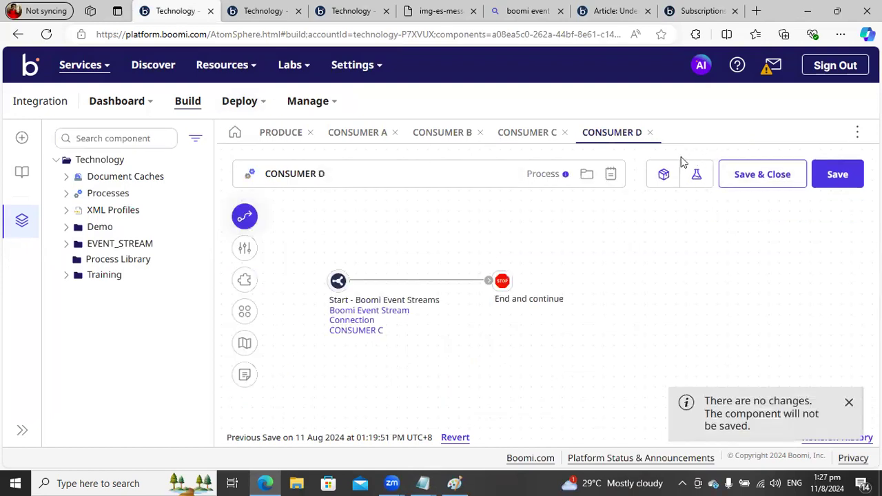
click(764, 177)
click(748, 182)
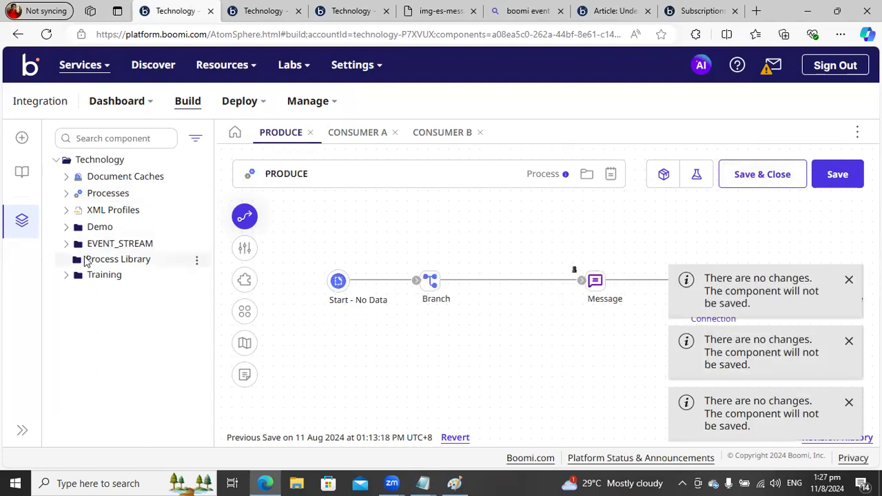
Create new packaged components for CONSUMER C and CONSUMER D from the EVENT_STREAM folder
click(66, 243)
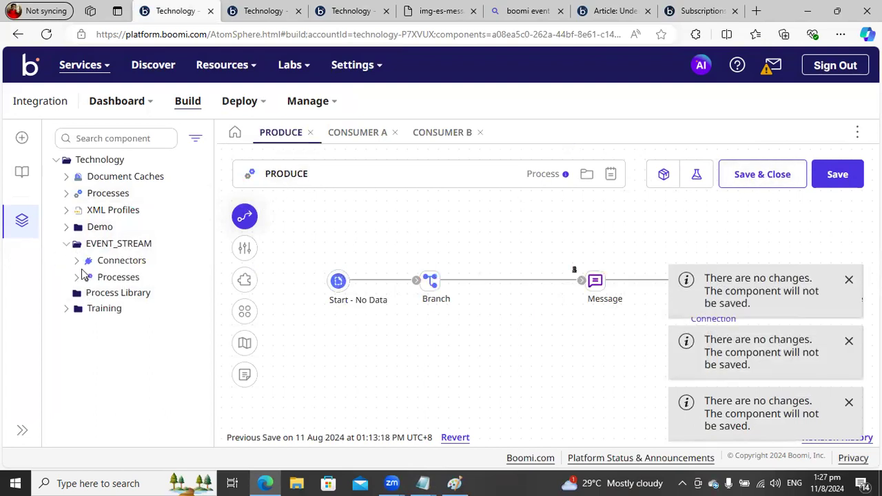
click(256, 104)
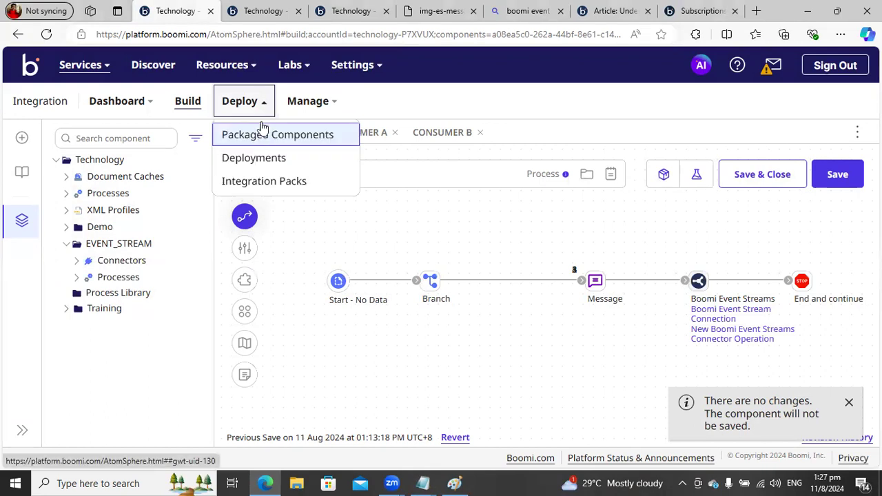
click(240, 138)
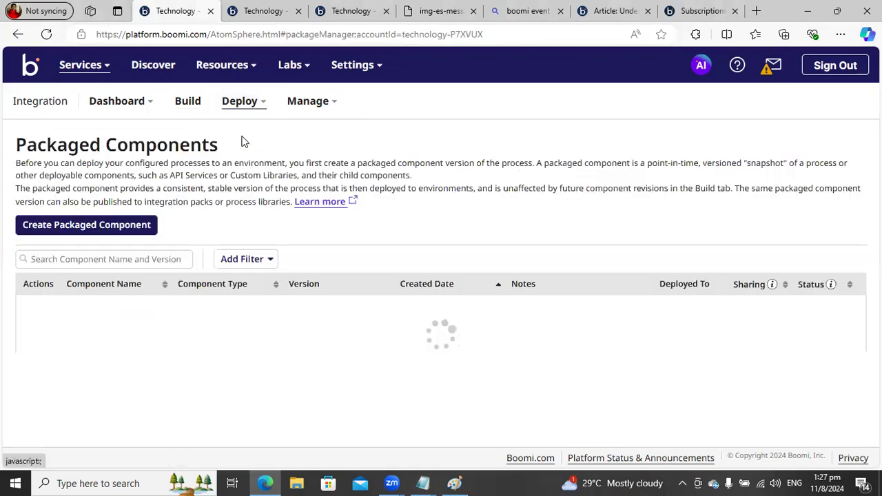
click(102, 228)
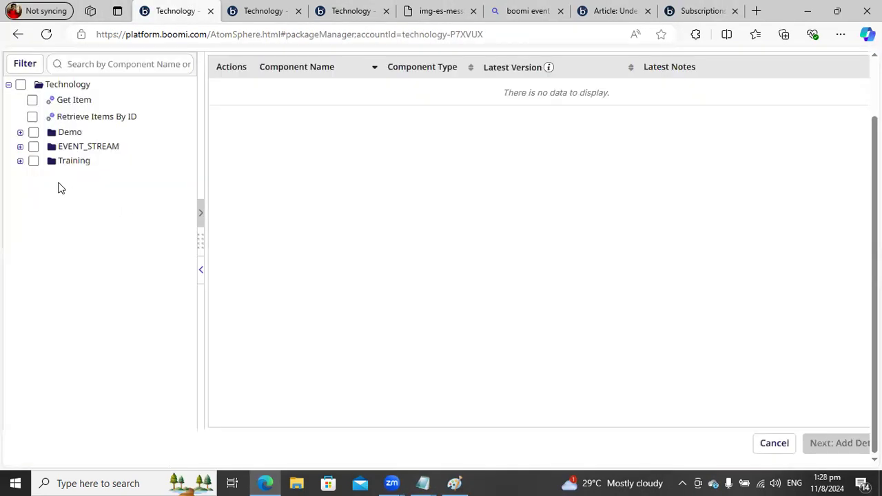
click(20, 147)
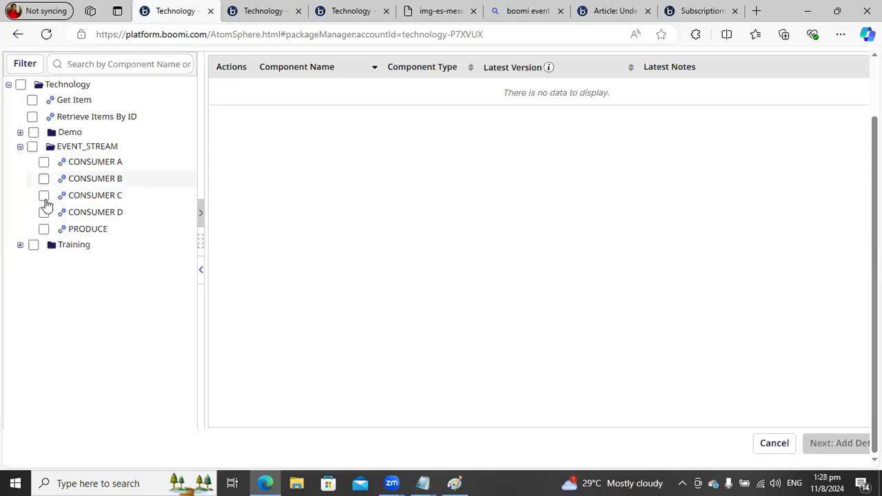
click(44, 195)
click(44, 212)
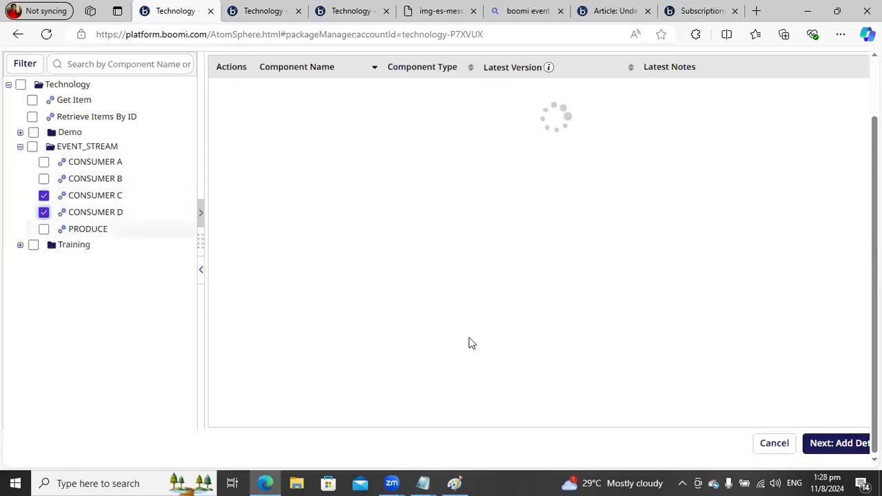
click(840, 445)
click(816, 441)
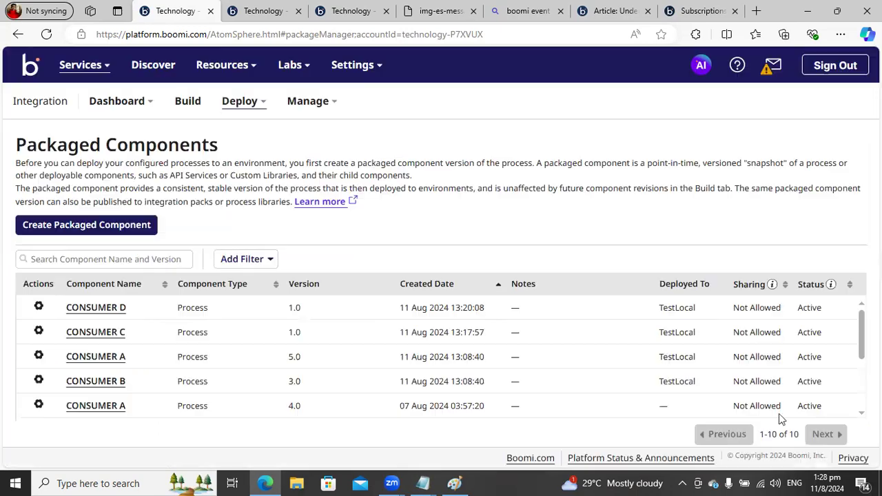
Deploy the newly packaged CONSUMER C and CONSUMER D to the TestLocal environment
click(599, 314)
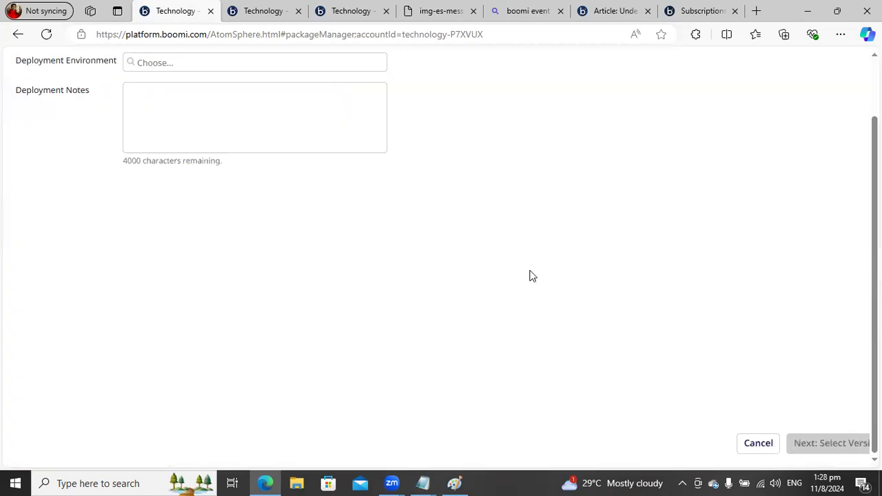
scroll(207, 172, up, 1)
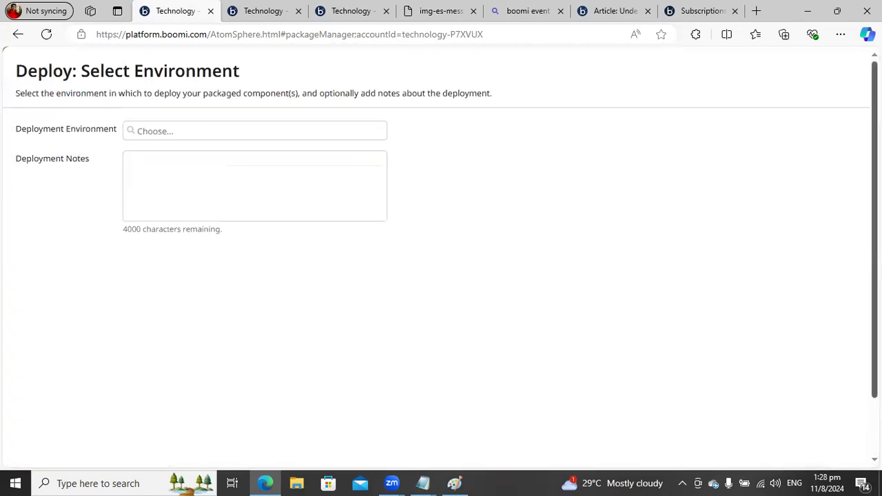
click(199, 133)
click(164, 155)
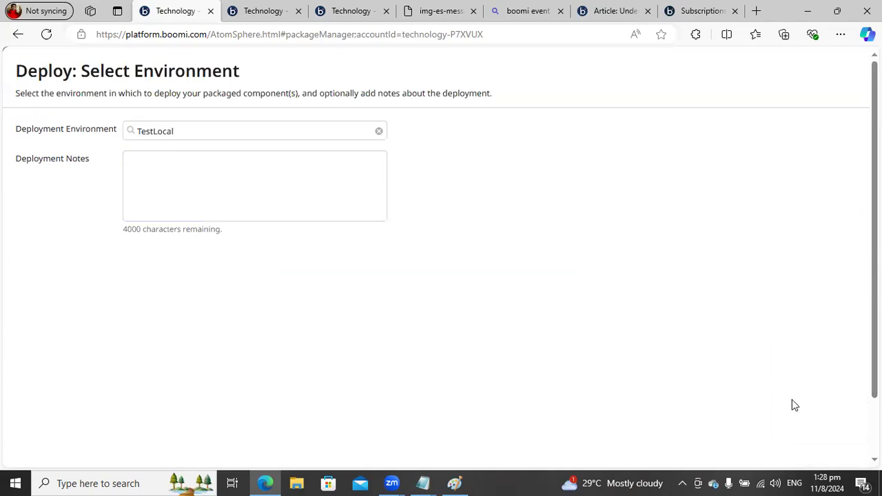
click(842, 460)
click(859, 455)
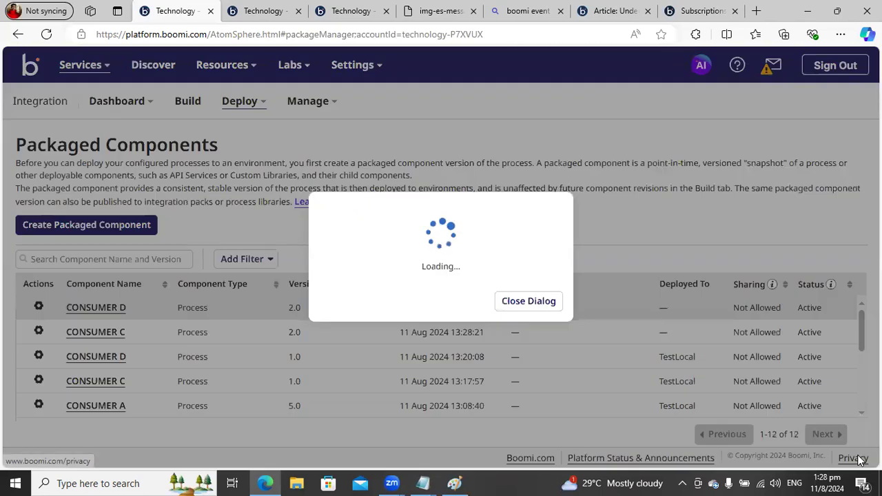
Check the listeners on the DESKTOP-NHFHLG3 atom and the recent executions in Process Reporting
click(261, 10)
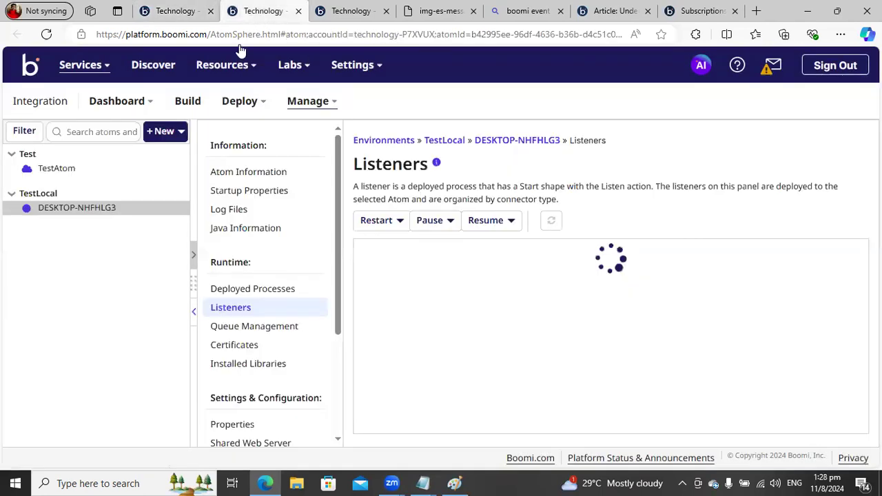
click(308, 101)
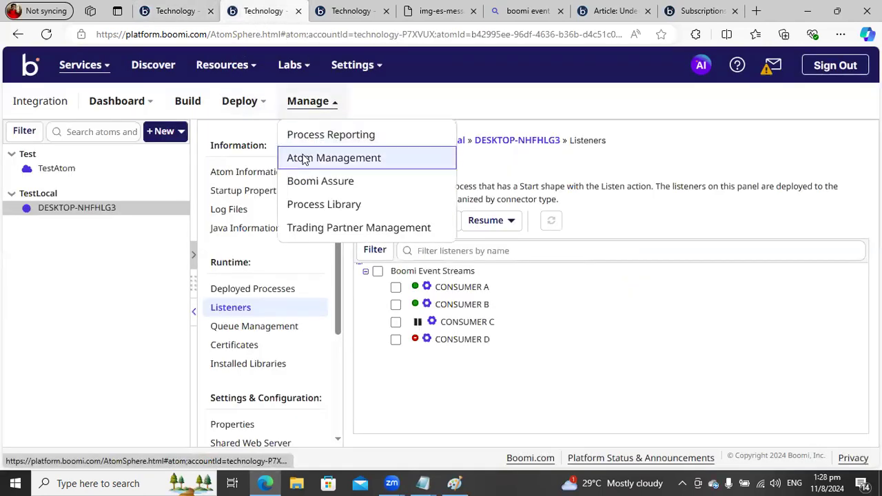
click(306, 157)
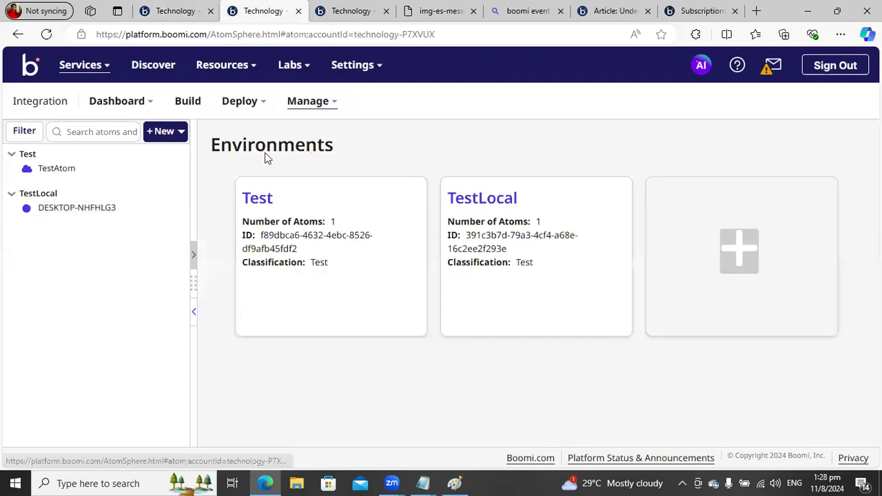
click(48, 207)
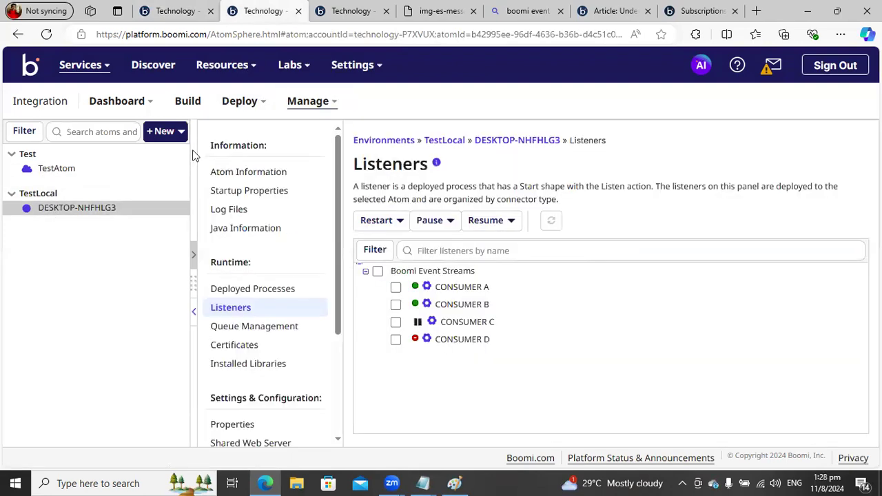
click(333, 104)
click(311, 137)
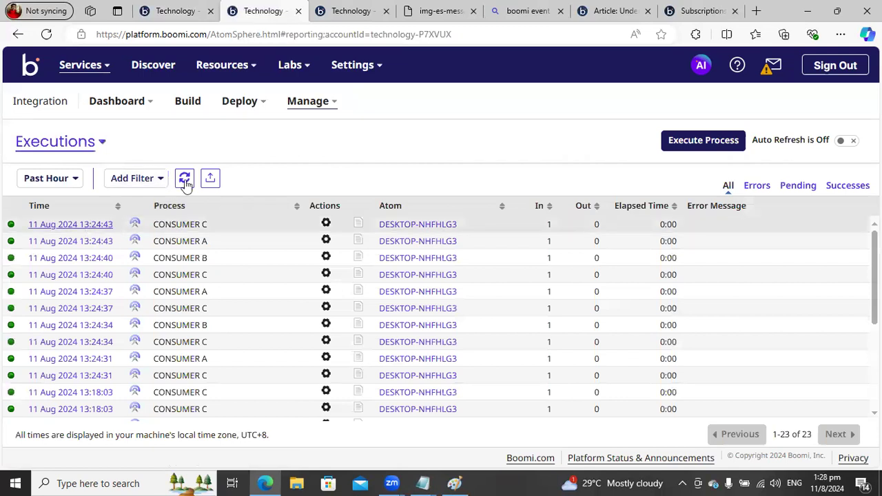
Resume the paused CONSUMER C listener on the DESKTOP-NHFHLG3 atom and reload the listener page
click(307, 110)
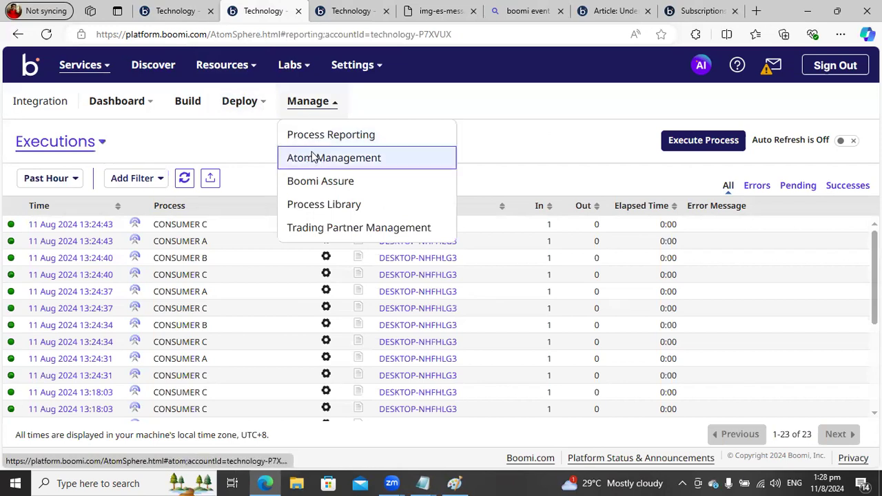
click(315, 157)
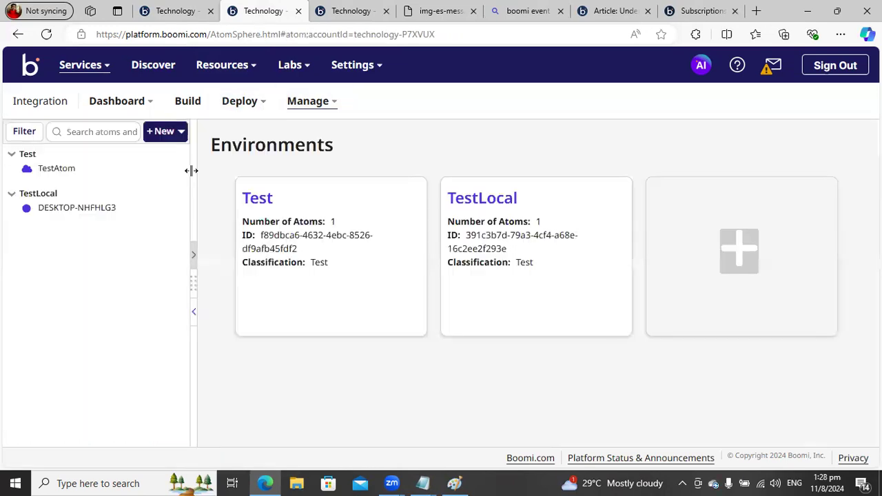
click(94, 207)
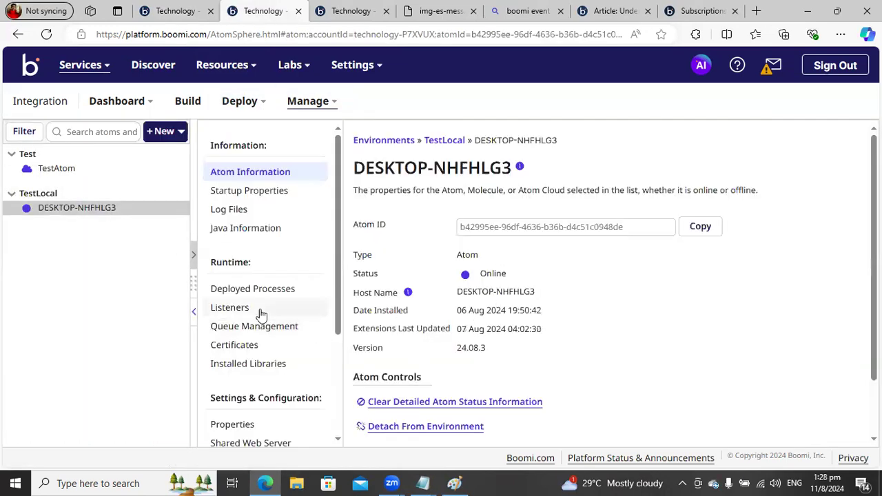
click(262, 310)
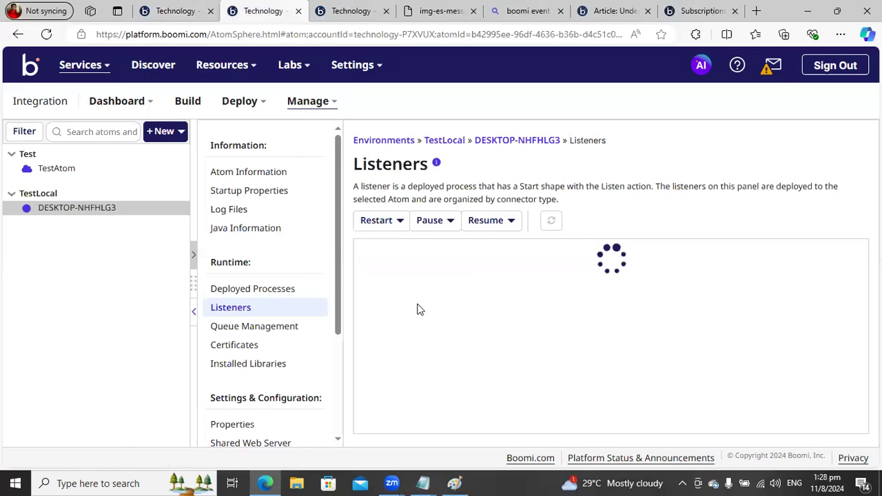
click(396, 324)
click(482, 221)
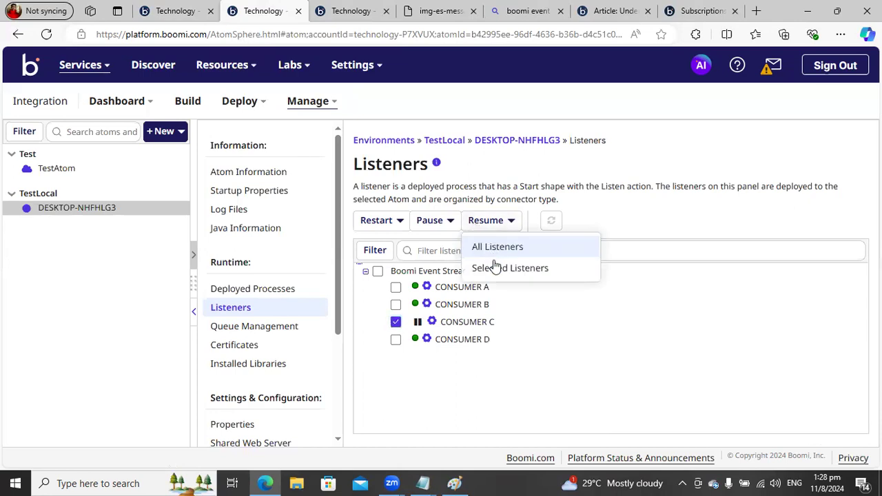
click(497, 268)
click(531, 298)
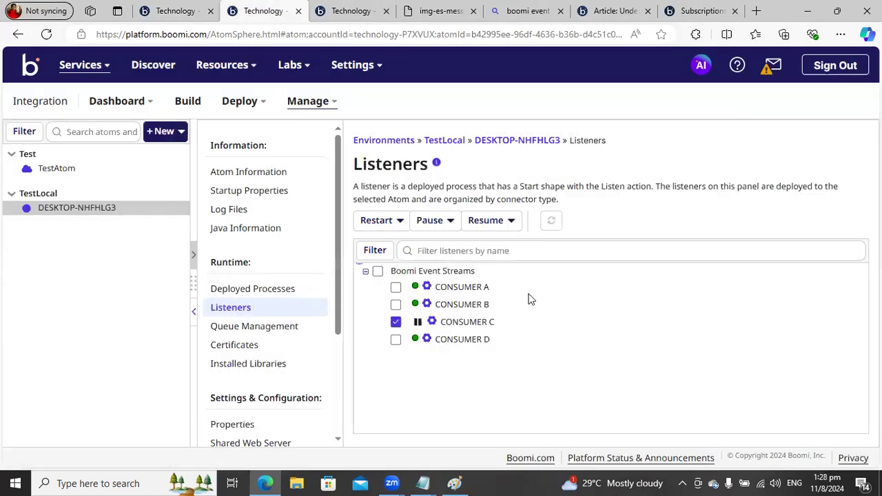
click(46, 34)
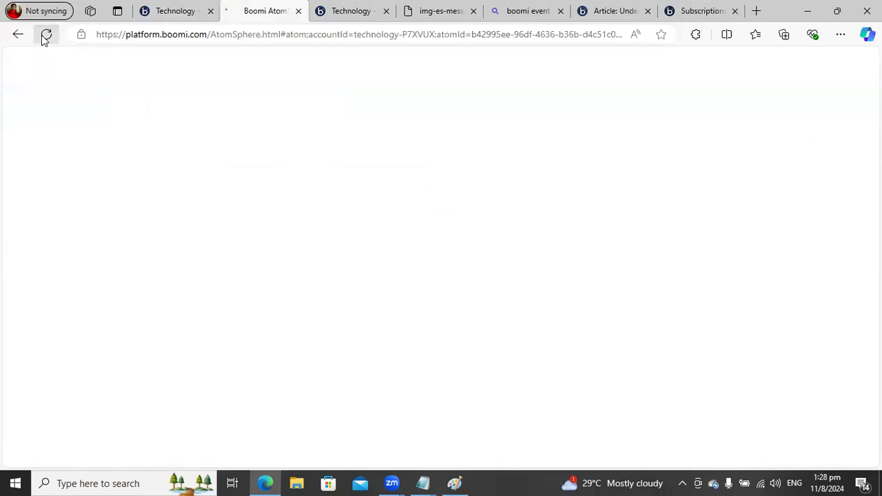
Reload the Bomi.Local.EventStream subscriptions and check the type of SharedSub
click(351, 10)
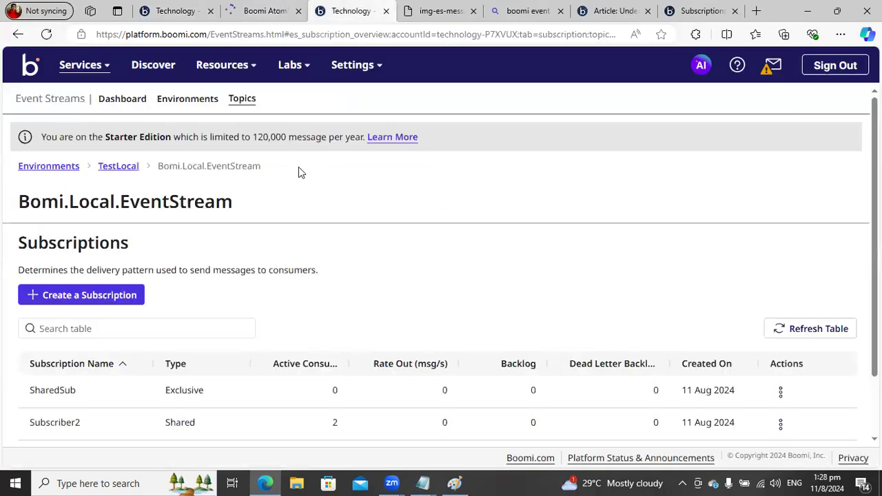
click(47, 34)
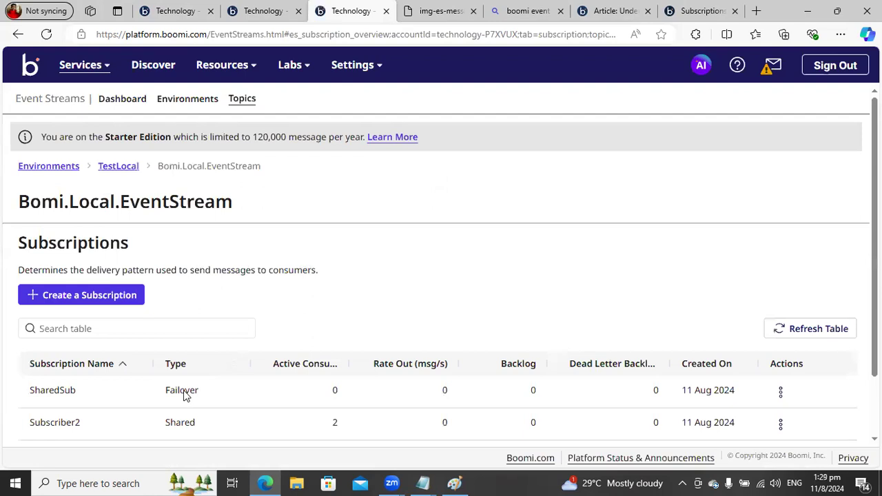
click(206, 392)
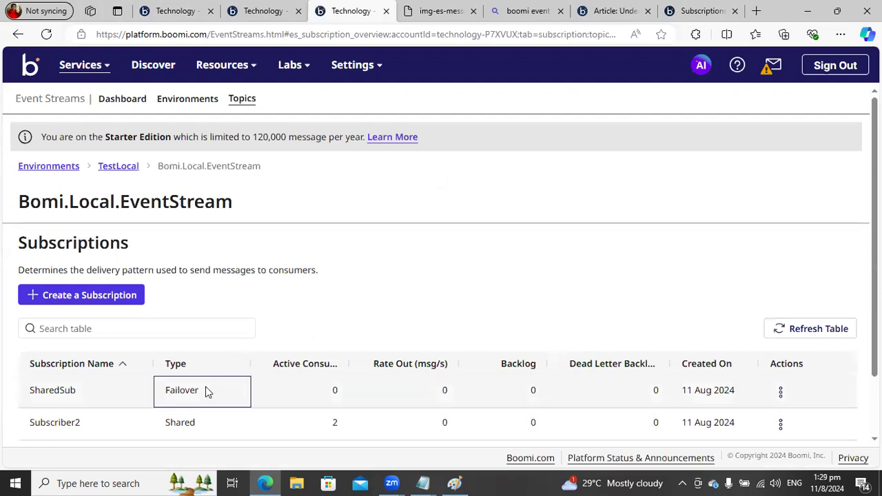
scroll(627, 344, down, 1)
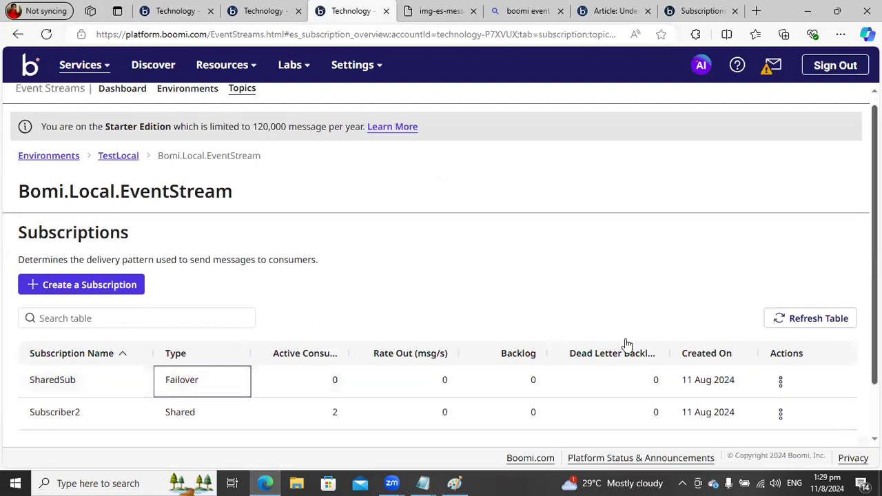
scroll(190, 329, down, 2)
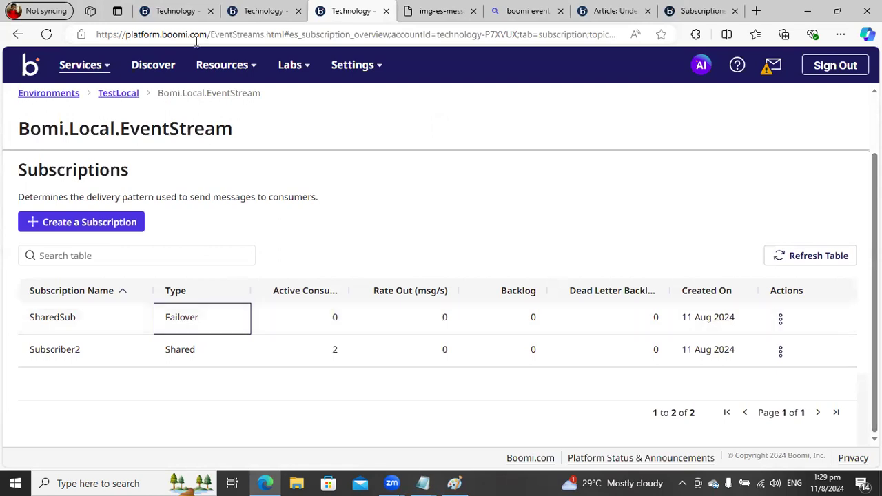
Compare the CONSUMER C and CONSUMER D listener statuses with the topic's subscriptions
click(264, 17)
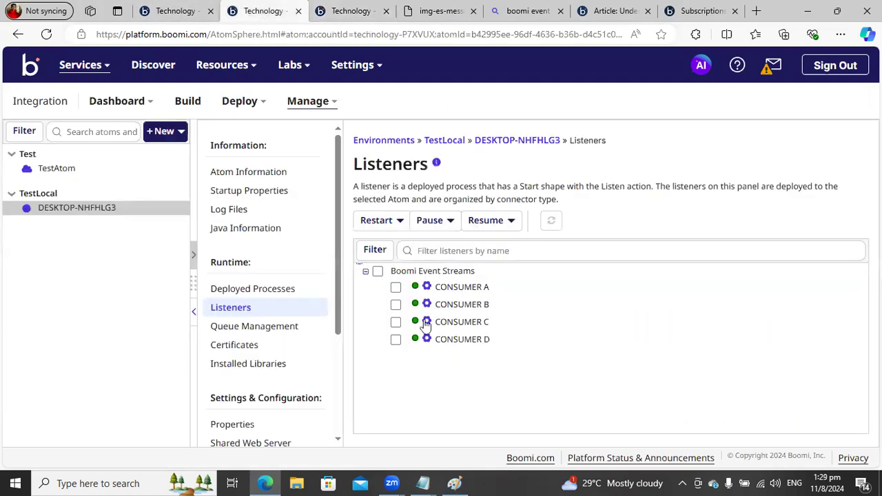
click(342, 12)
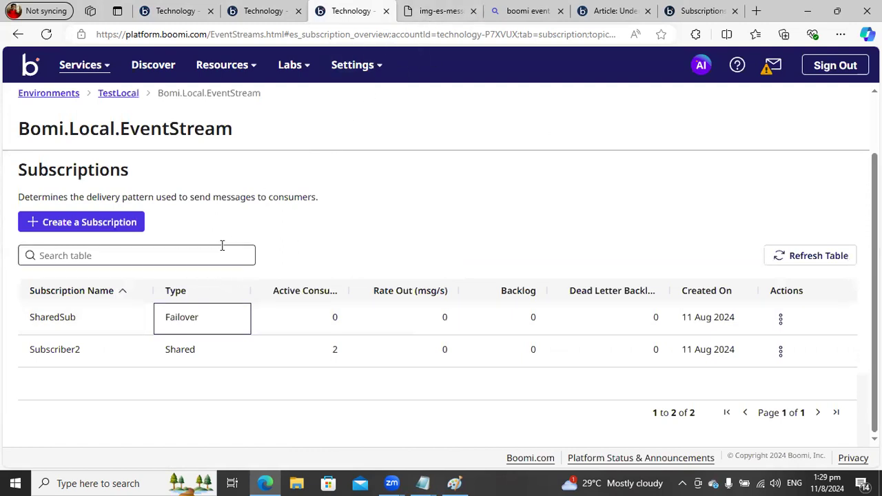
click(265, 12)
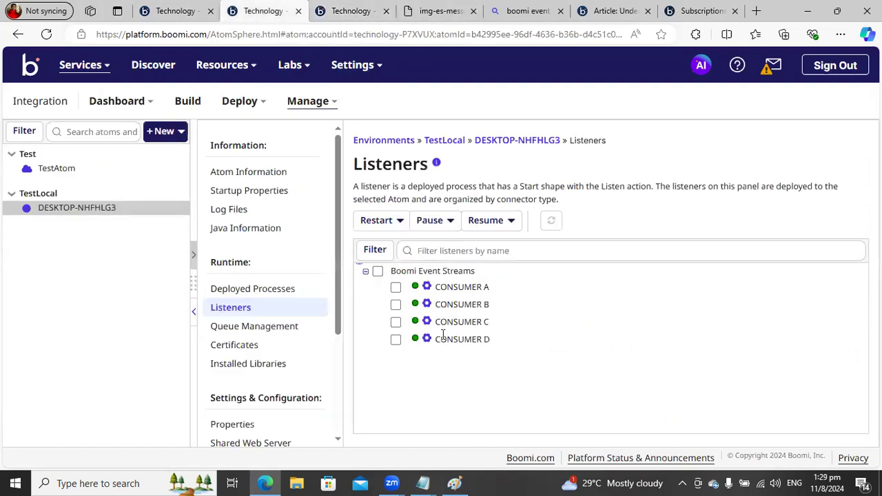
drag(436, 320, 472, 325)
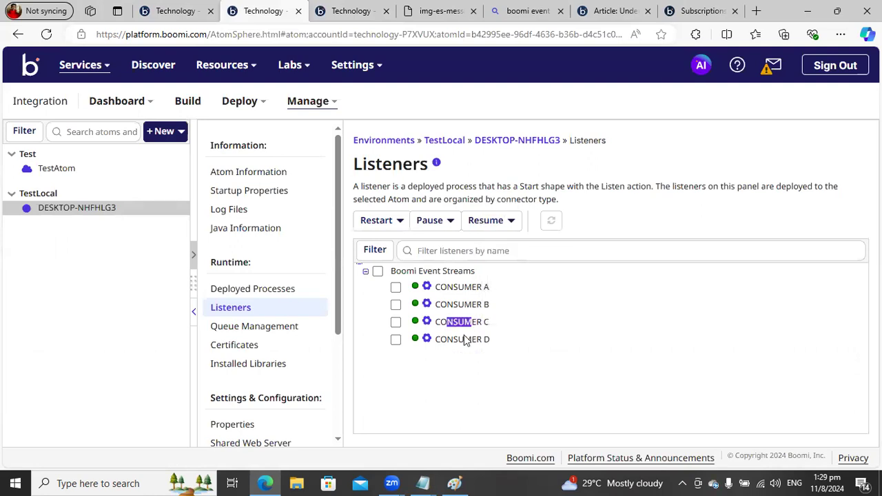
Close the deployment confirmation and run the PRODUCE process in test mode on the DESKTOP-NHFHLG3 atom
click(176, 11)
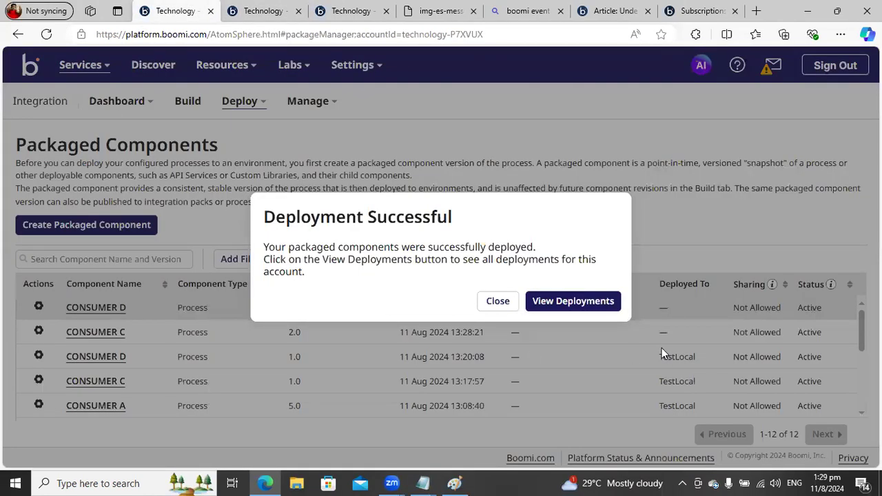
click(497, 301)
click(193, 103)
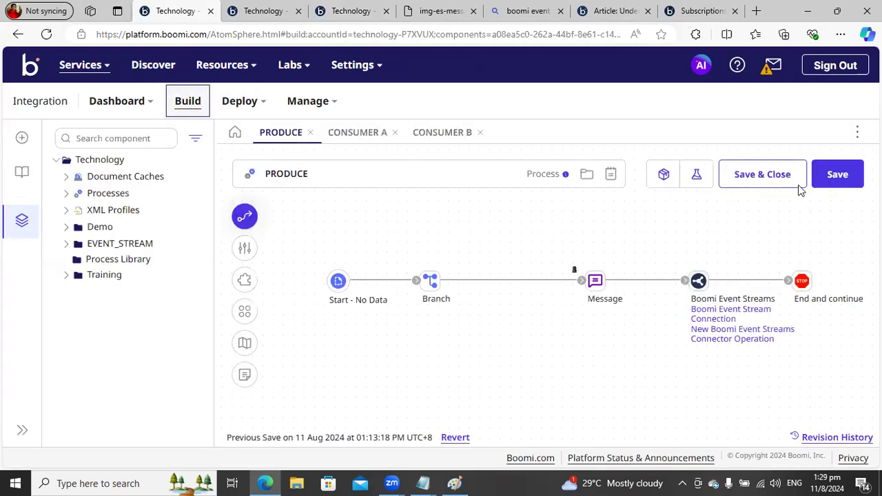
click(701, 175)
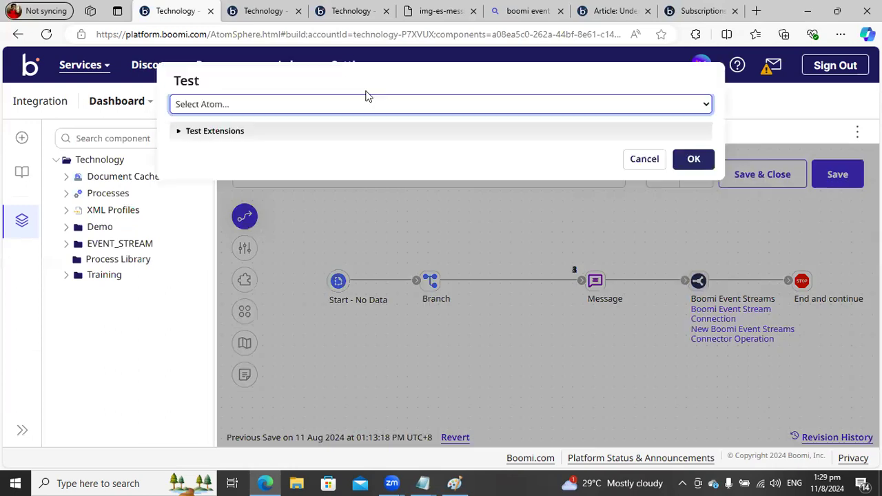
click(265, 105)
click(227, 164)
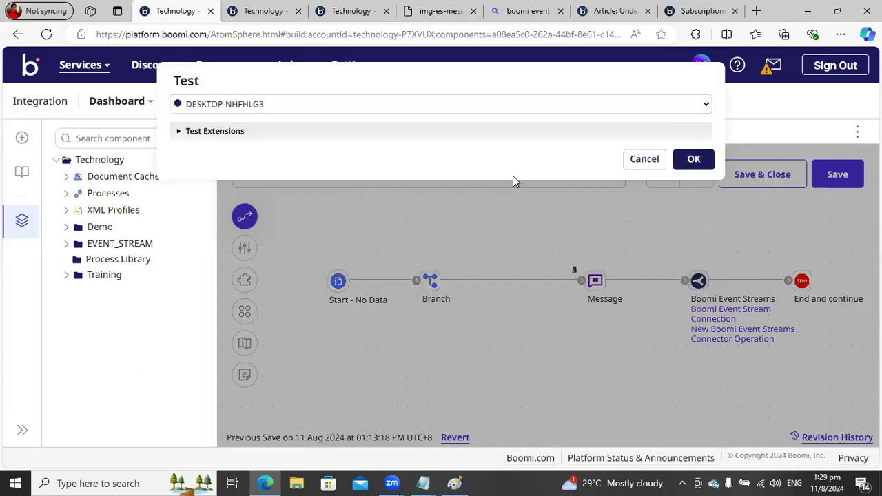
click(693, 160)
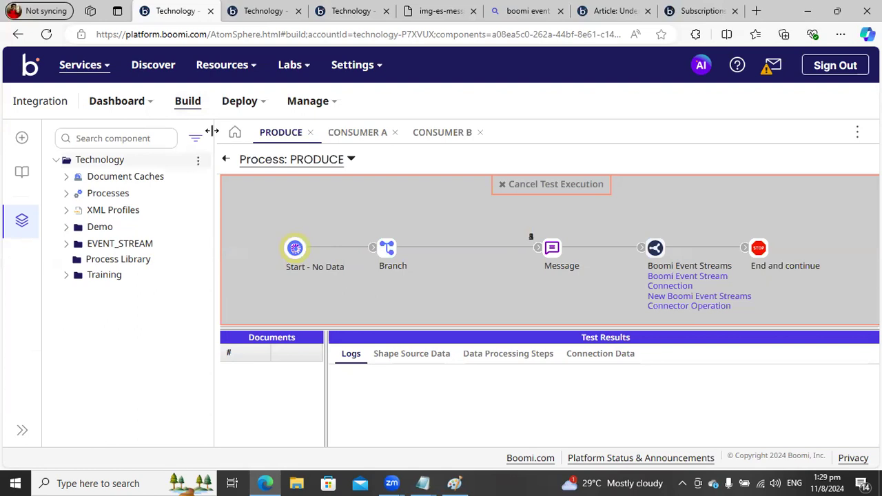
drag(185, 138, 184, 138)
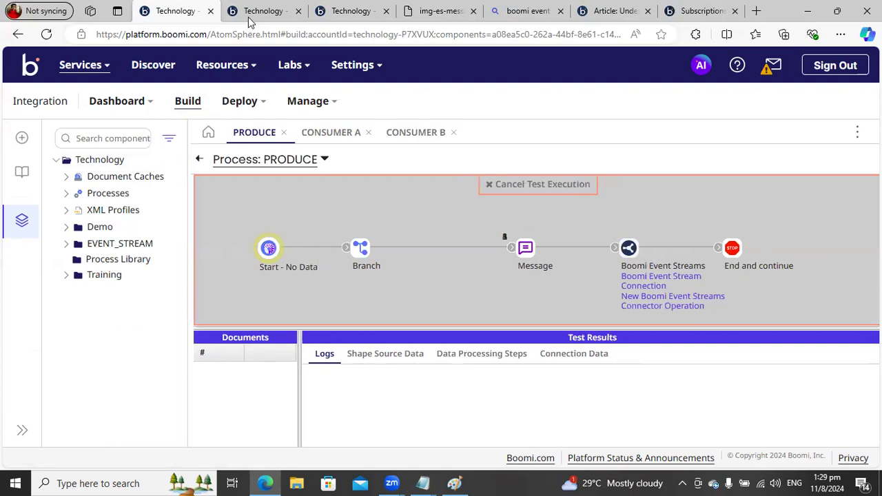
Check the PRODUCE test run's progress, and reload the listeners and subscriptions to examine SharedSub's active consumers
click(248, 15)
click(47, 35)
click(351, 12)
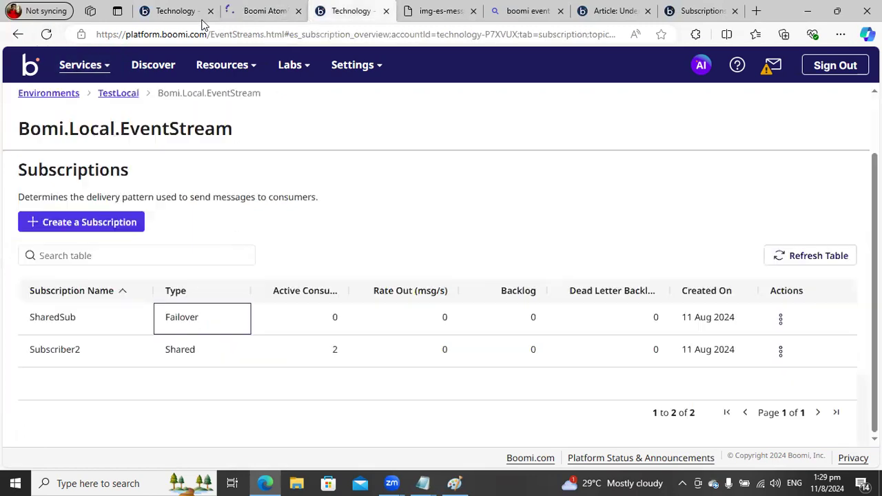
click(183, 12)
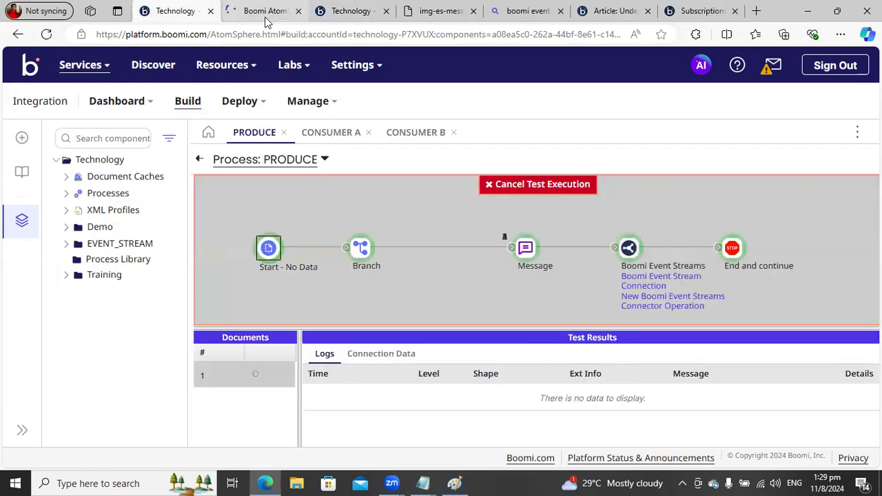
click(341, 17)
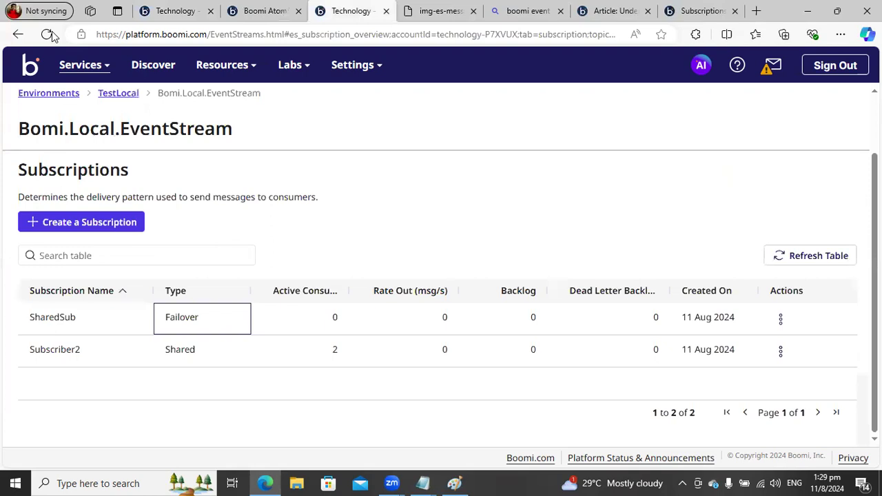
click(47, 34)
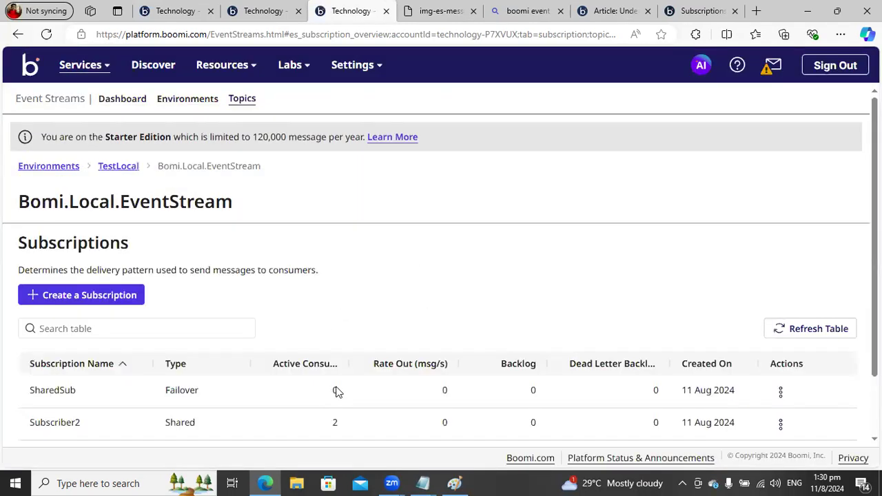
click(332, 390)
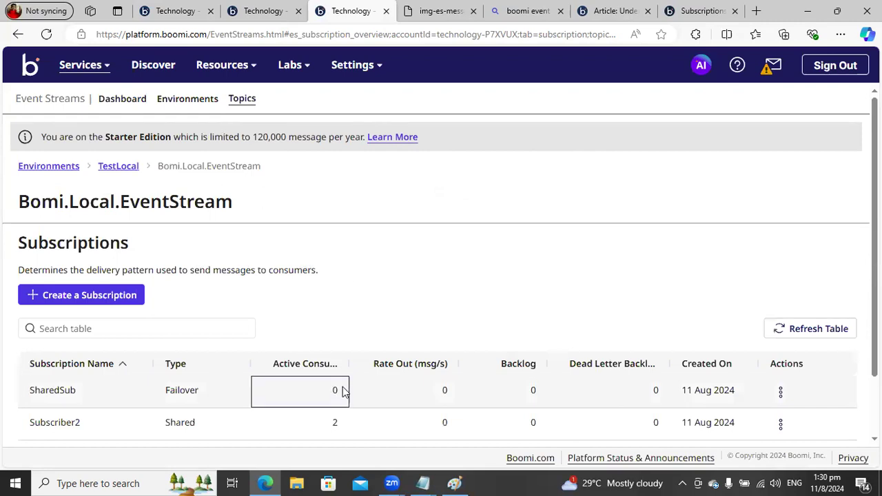
Check the listener statuses again and open Process Reporting to examine which consumers ran for the PRODUCE test
click(267, 13)
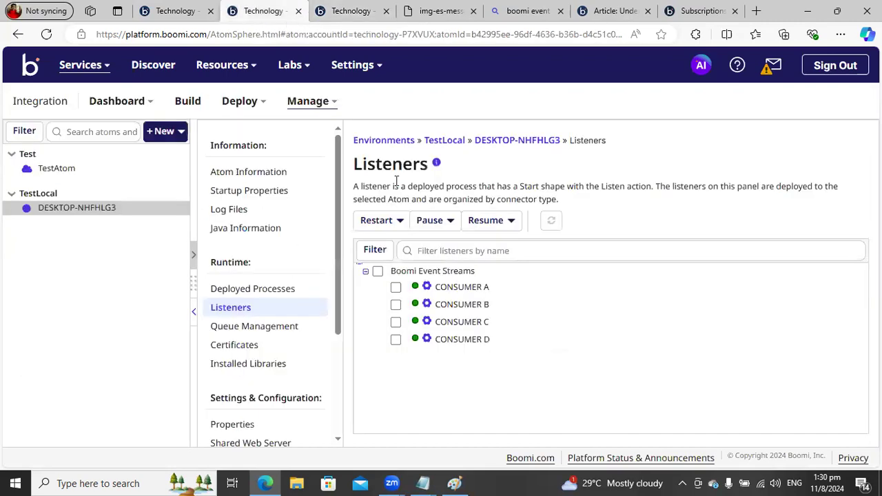
click(292, 115)
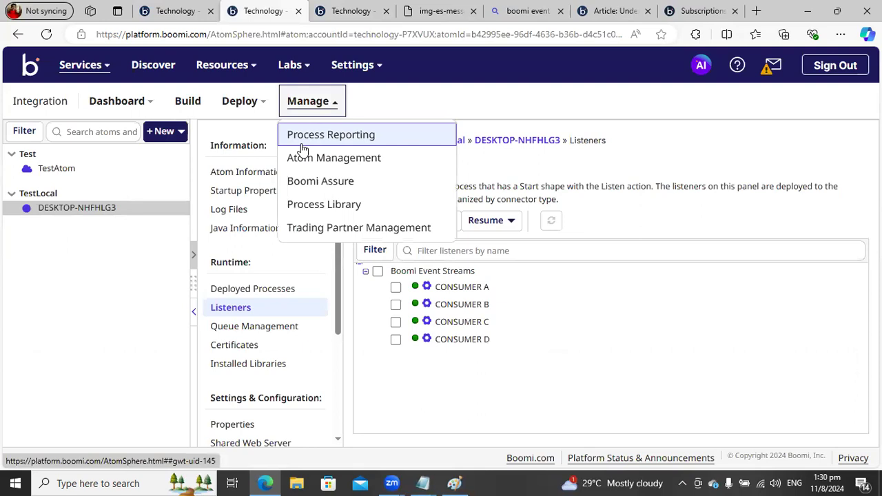
click(304, 135)
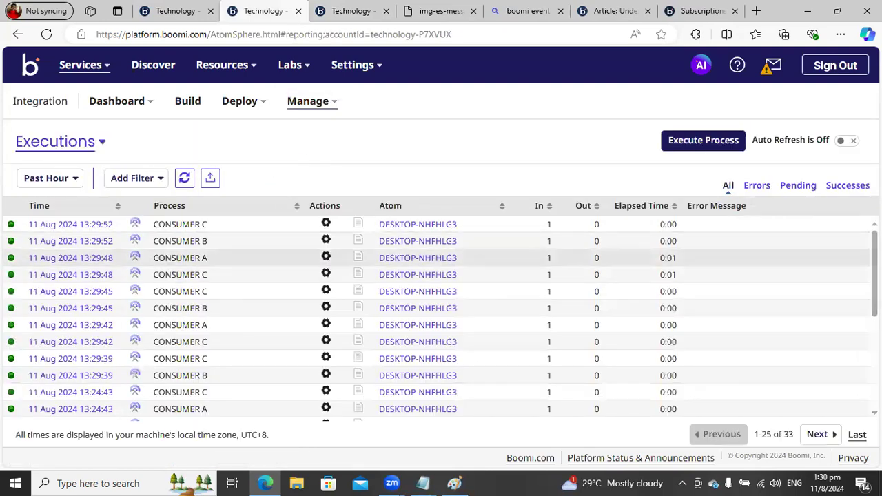
Examine the recent consumer executions in the past hour, comparing the CONSUMER B entries with the other consumers' runs
scroll(202, 352, down, 3)
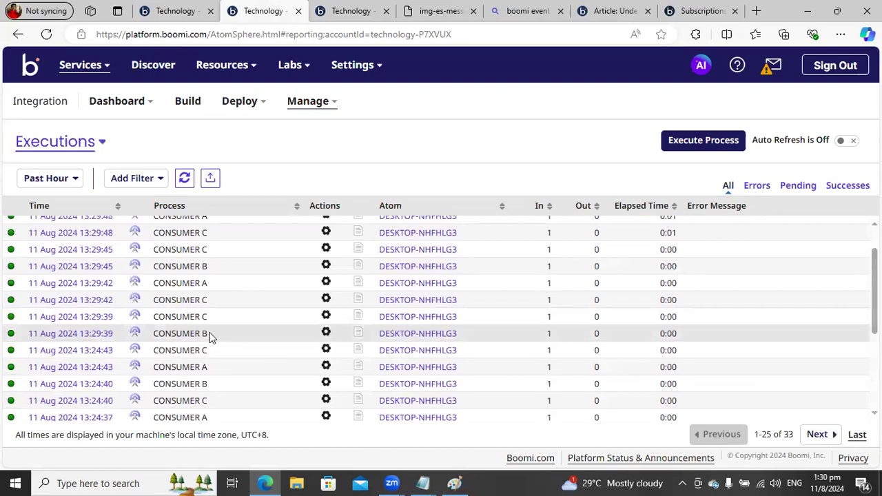
drag(210, 336, 163, 330)
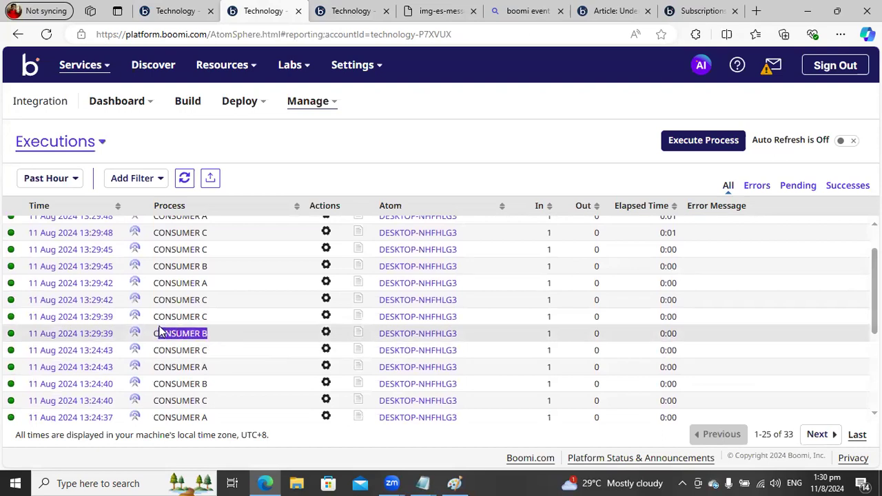
click(160, 328)
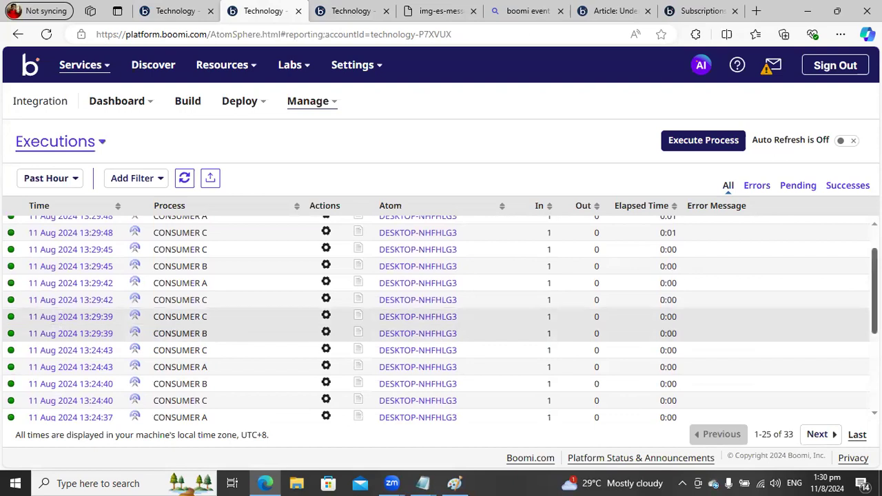
scroll(436, 320, up, 2)
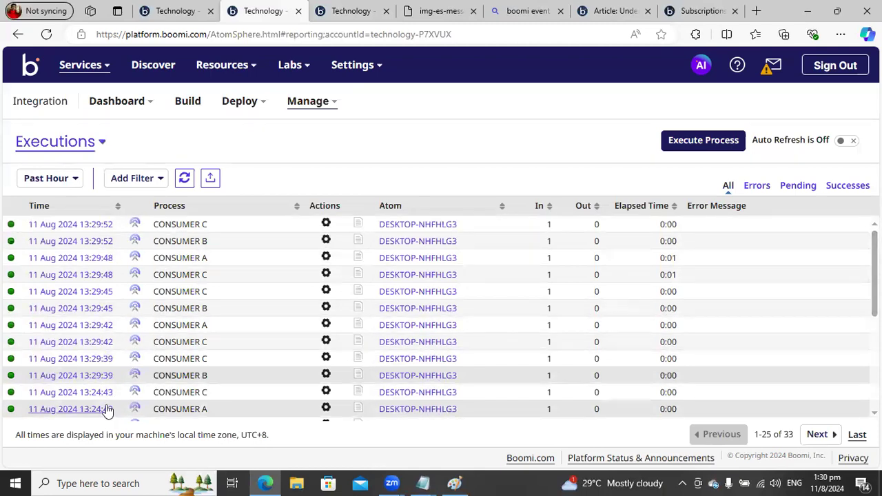
mouse_move(190, 372)
mouse_down()
mouse_move(177, 359)
mouse_move(191, 354)
mouse_move(187, 348)
mouse_move(178, 372)
mouse_up()
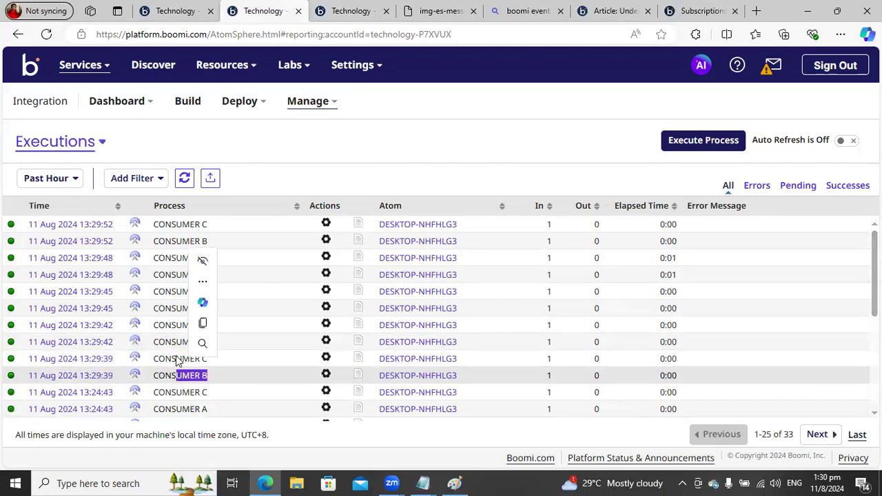
Find "CONSUMER C" on the Executions page and compare its runs with the CONSUMER B entries
double_click(176, 358)
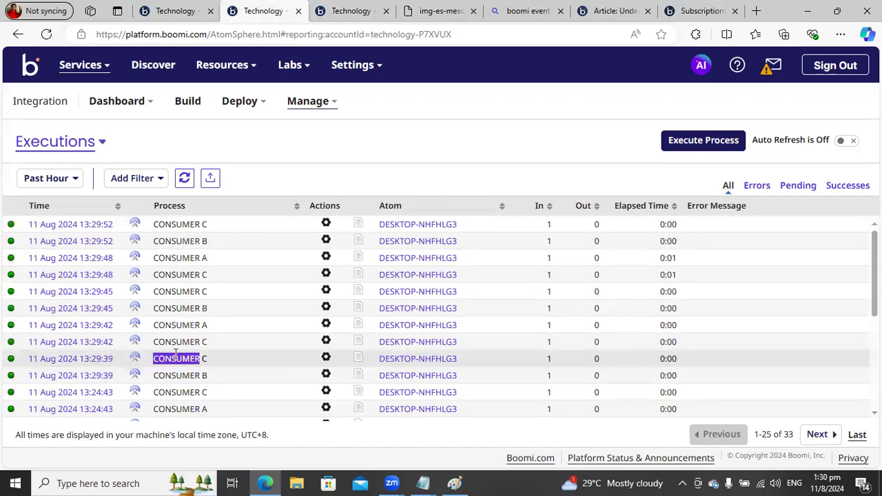
key(ctrl+f)
text(CV)
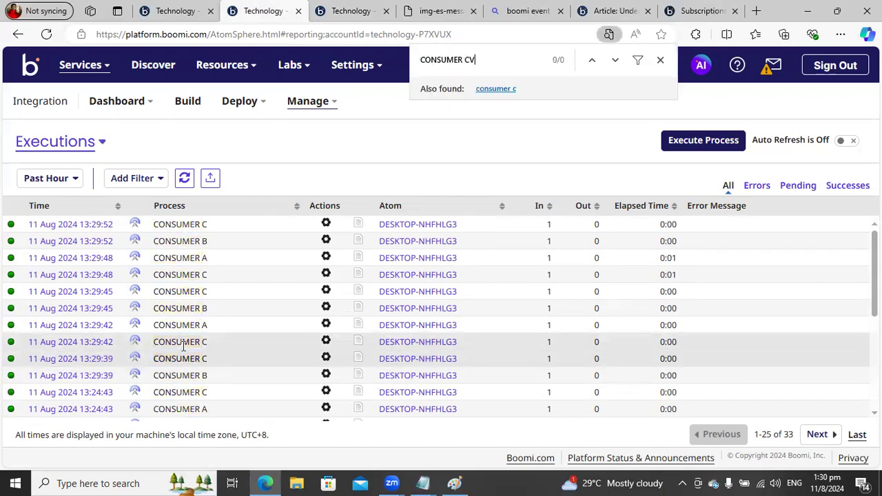
key(BackSpace)
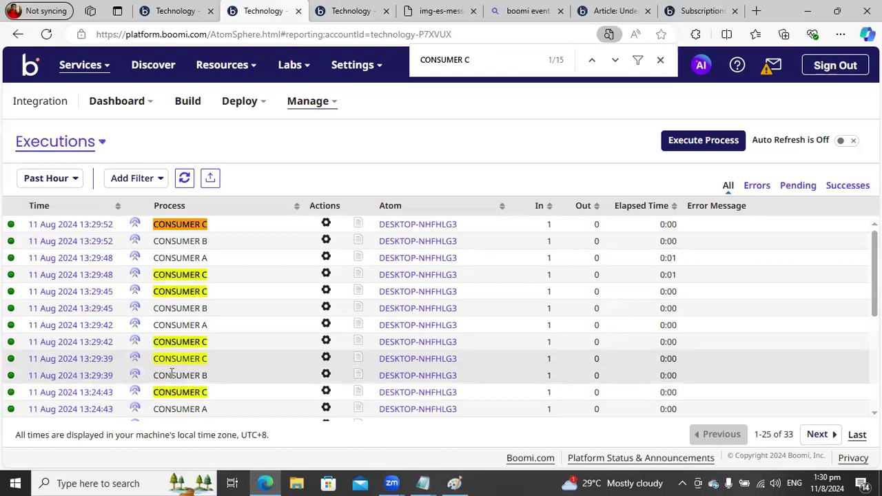
click(68, 178)
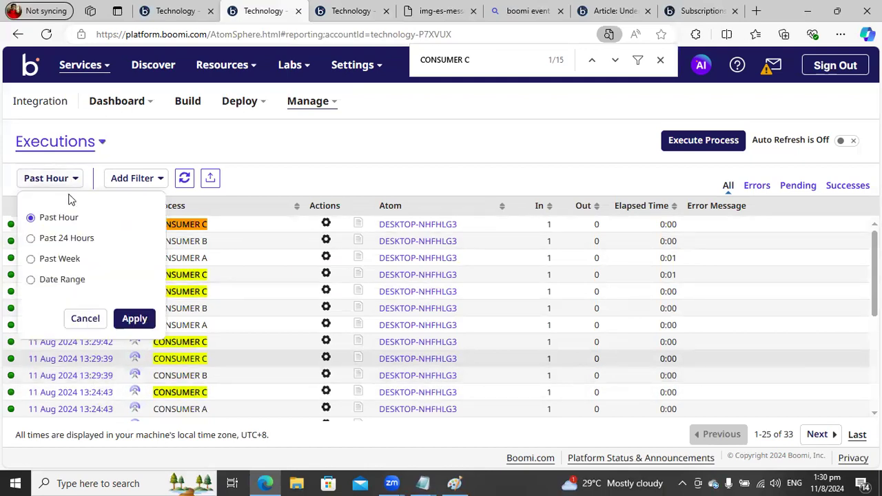
click(136, 179)
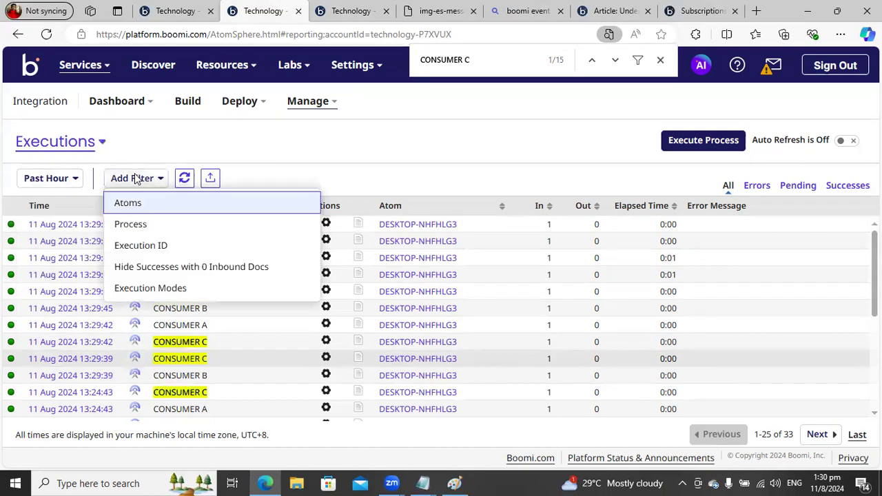
click(295, 171)
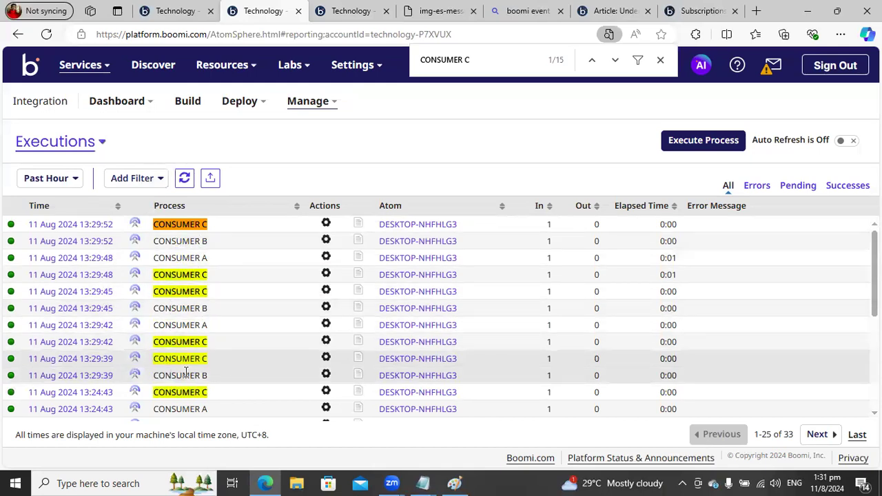
drag(202, 373, 167, 372)
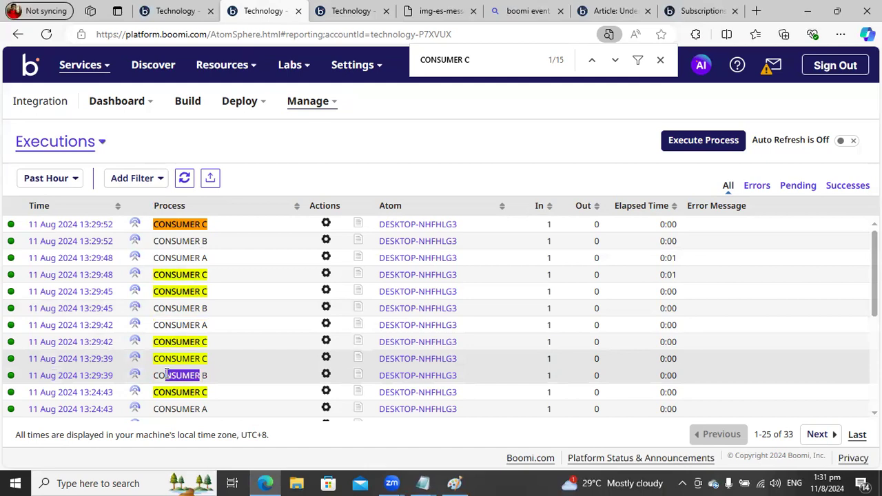
click(167, 373)
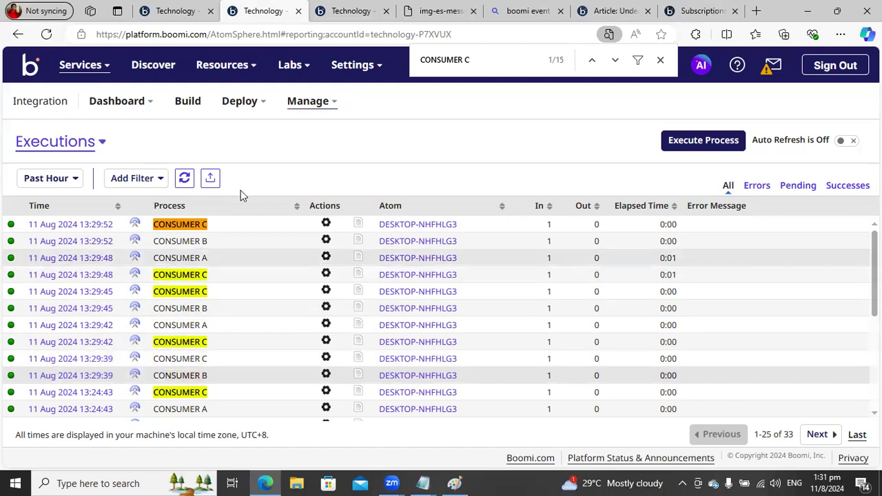
Open the listeners of the DESKTOP-NHFHLG3 atom from Atom Management
click(271, 109)
click(306, 110)
click(322, 159)
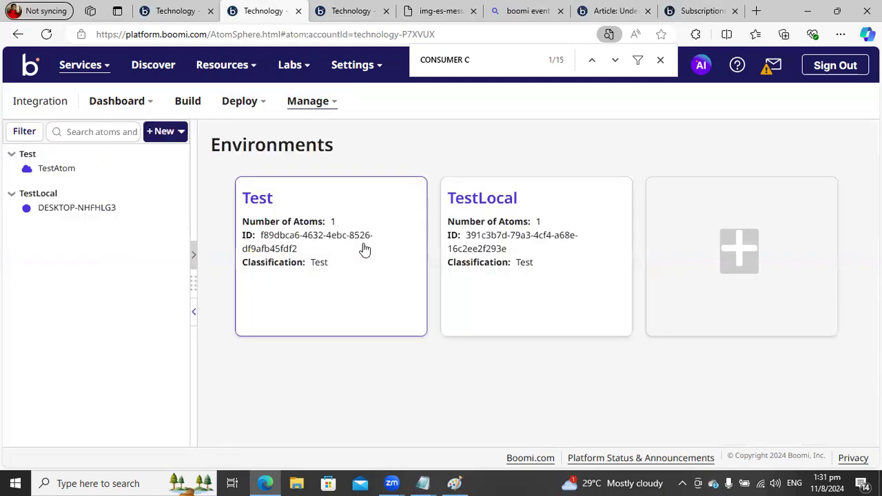
click(86, 207)
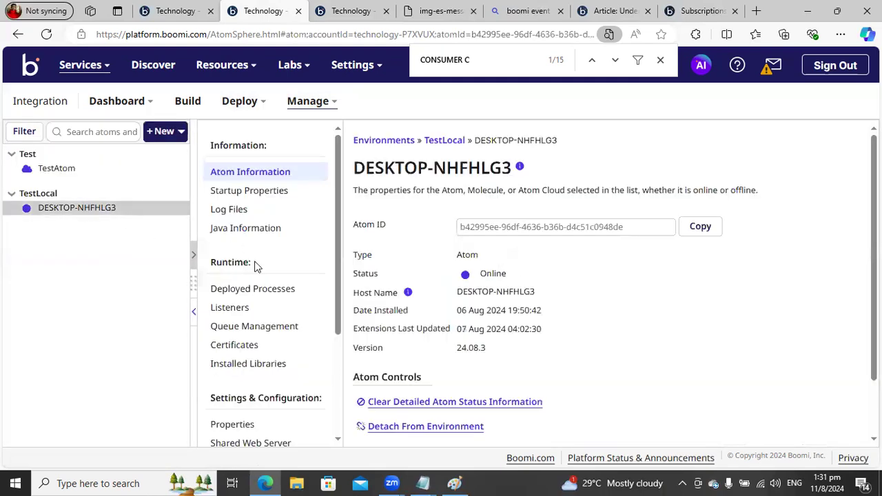
click(249, 310)
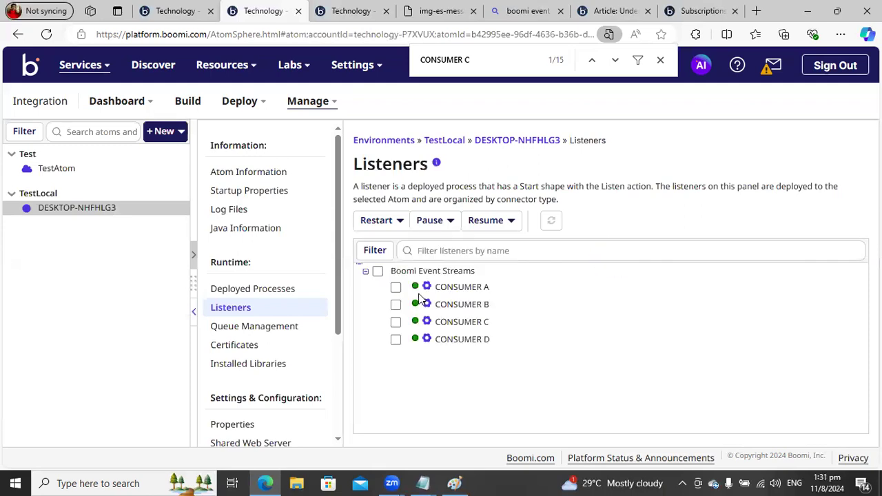
Pause only the CONSUMER C listener, confirm the pause and reload the Listeners page
click(396, 322)
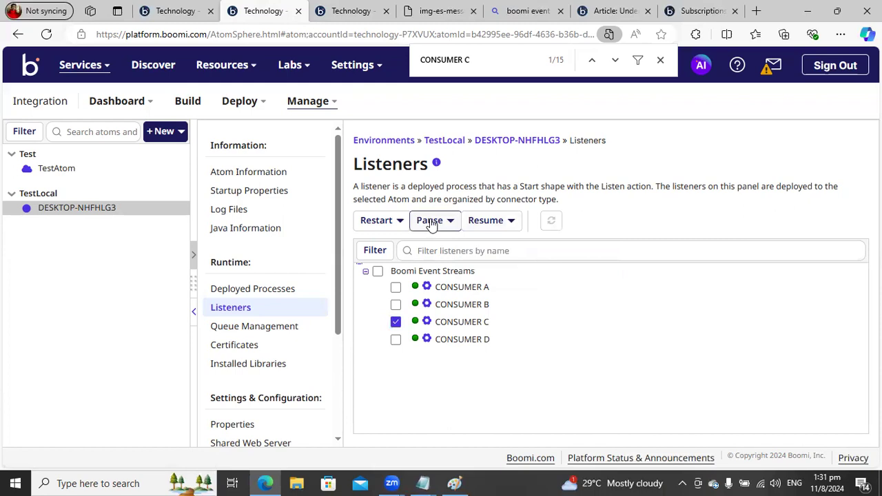
click(46, 35)
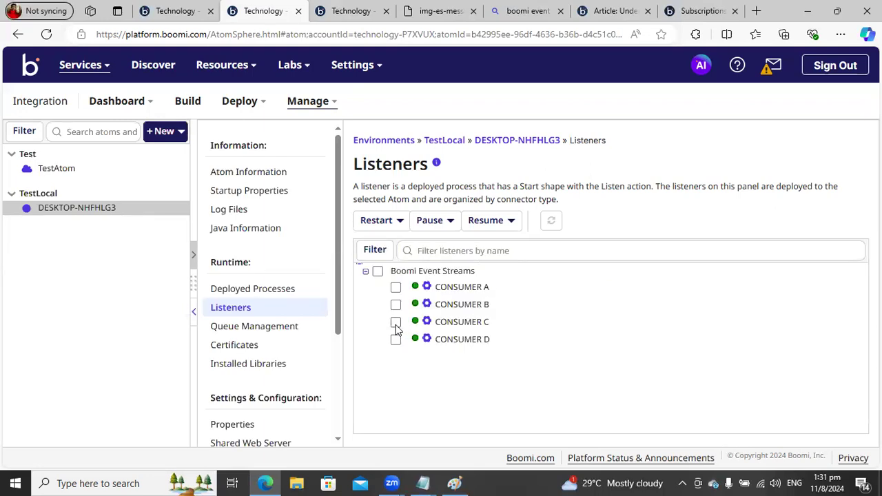
click(43, 35)
click(395, 323)
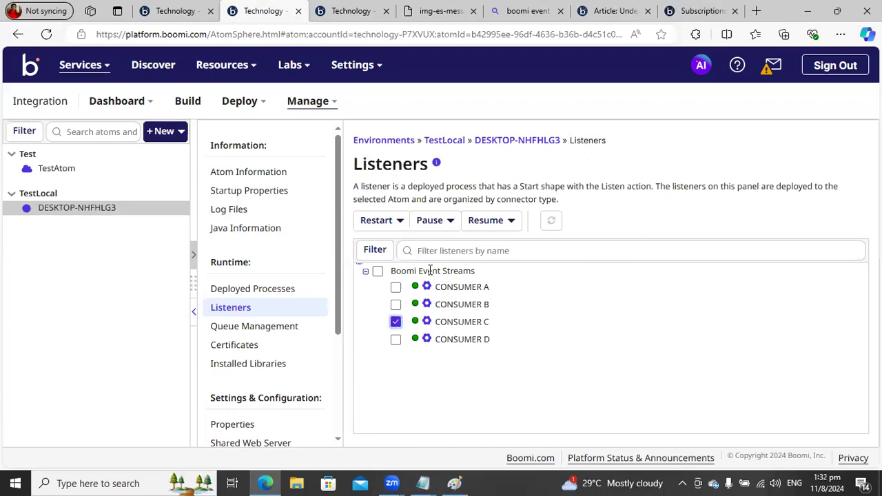
click(431, 221)
click(444, 269)
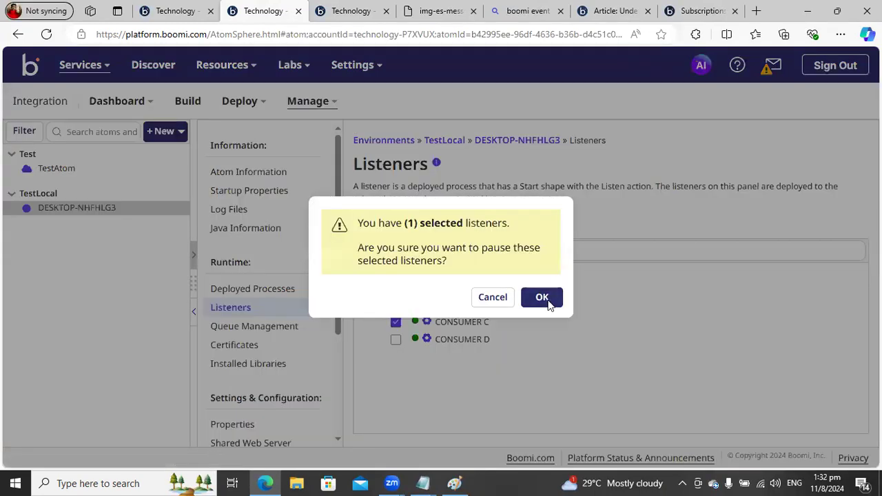
click(546, 299)
click(45, 34)
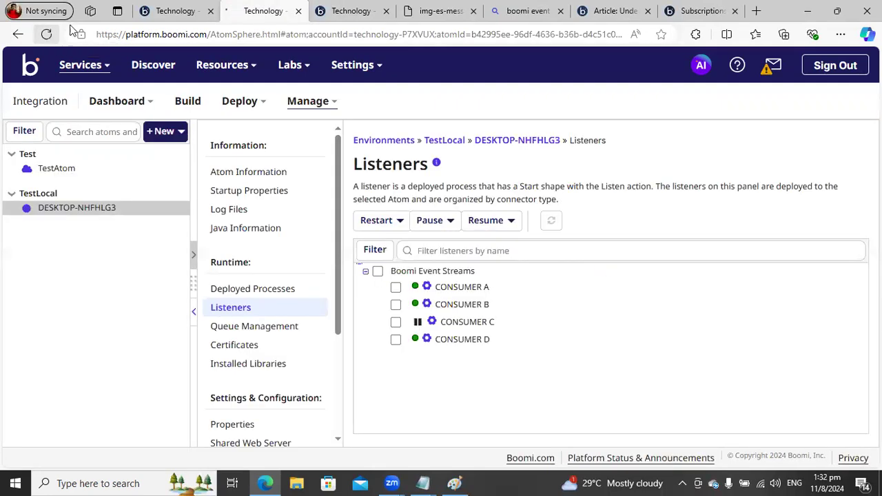
Leave the previous test results of the PRODUCE process and set its Branch shape to 3 branches
click(175, 10)
click(258, 160)
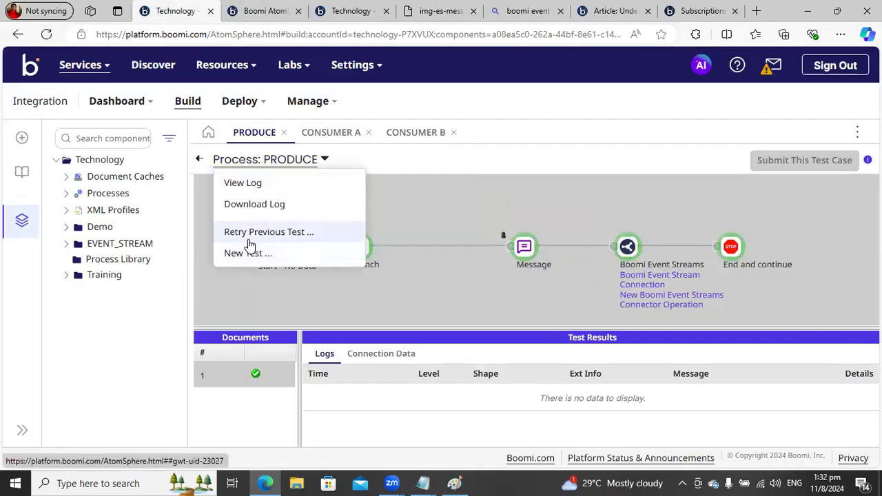
click(204, 196)
click(200, 161)
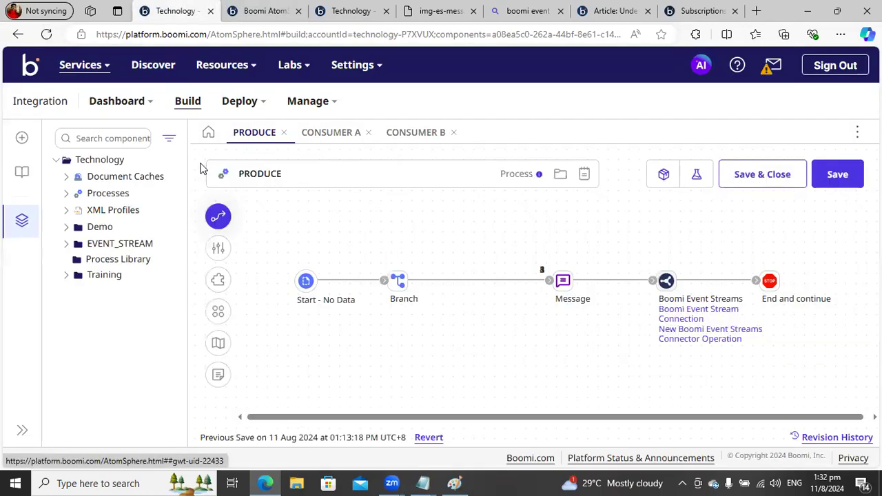
click(407, 284)
key(Tab)
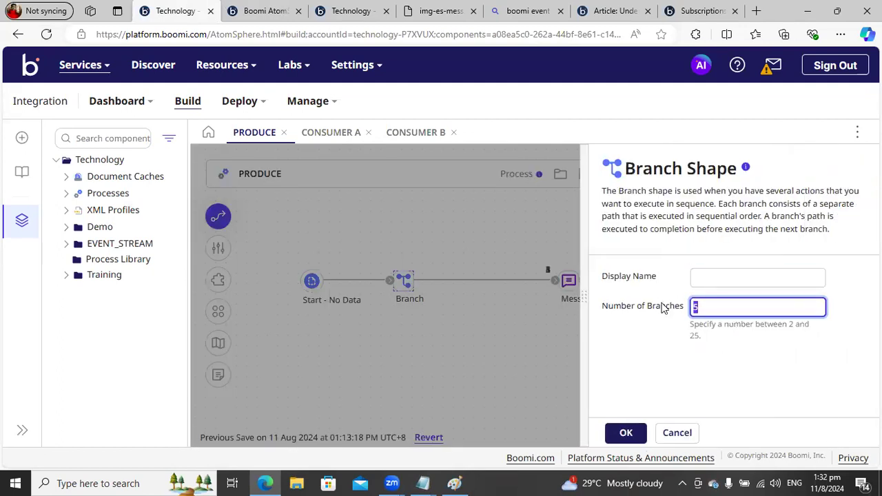
text(3)
click(624, 432)
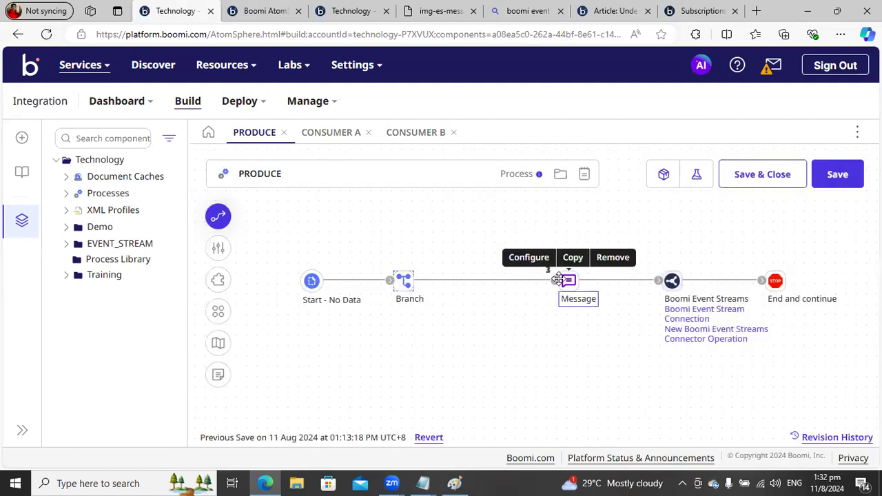
Reconnect branch paths 2 and 3 of the Branch shape to the Message shape
drag(537, 355, 535, 376)
drag(554, 280, 534, 339)
mouse_move(553, 282)
mouse_down()
mouse_move(549, 318)
mouse_move(542, 307)
mouse_move(568, 282)
mouse_up()
drag(537, 342, 567, 281)
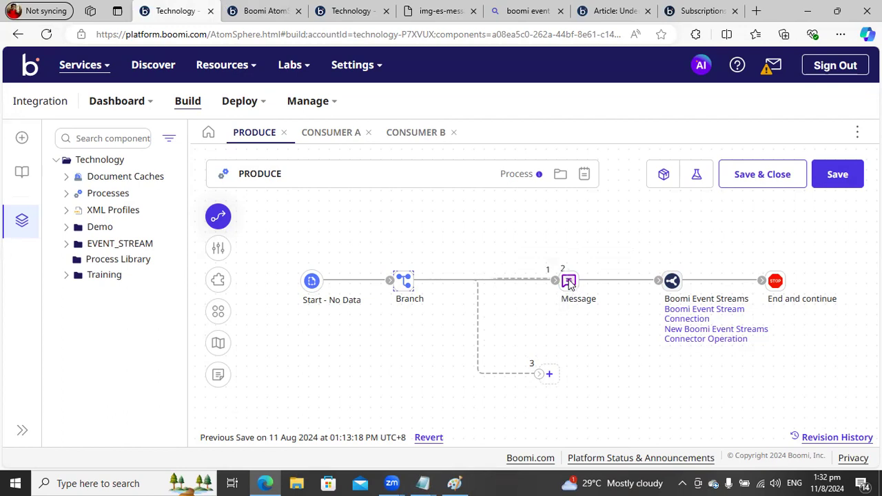
drag(552, 342, 571, 282)
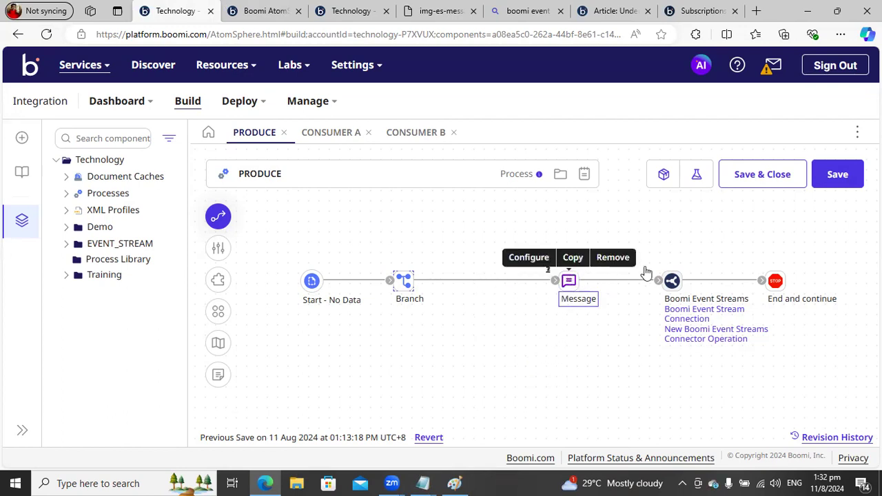
Save the PRODUCE process and run it in test mode on the DESKTOP-NHFHLG3 atom
click(703, 176)
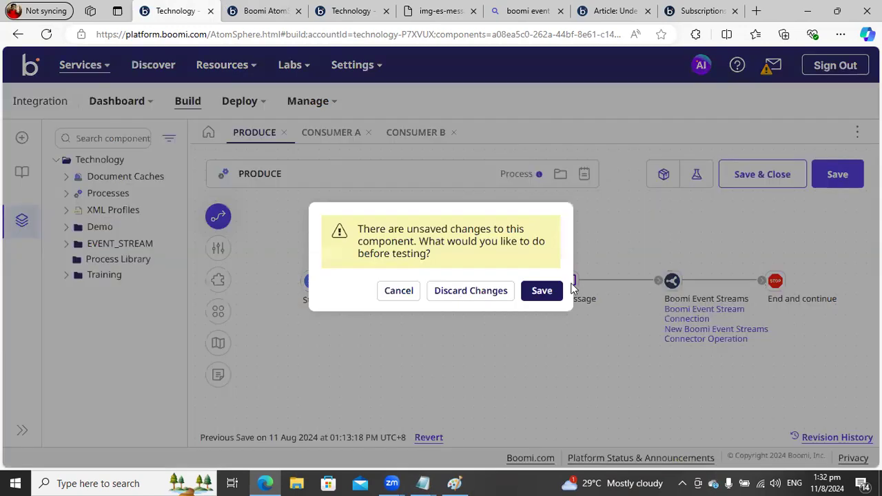
click(542, 291)
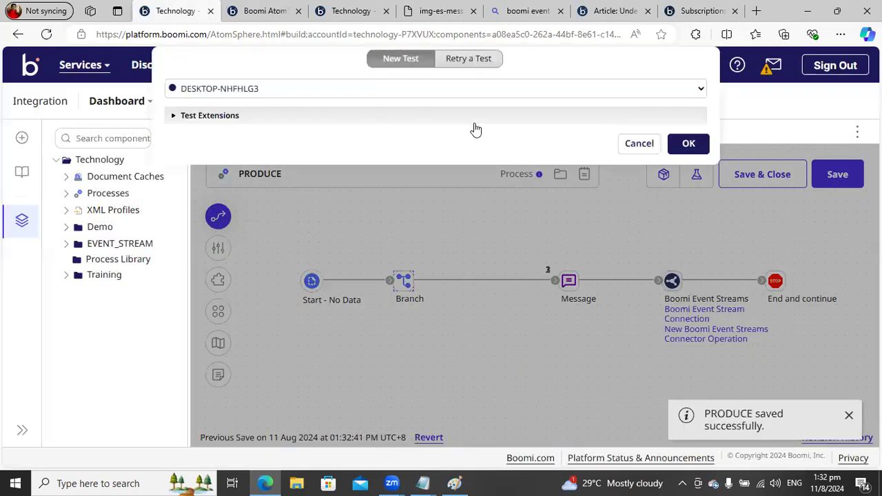
click(687, 144)
Open Process Reporting and reload the executions to examine which consumers ran for the latest PRODUCE test
click(258, 11)
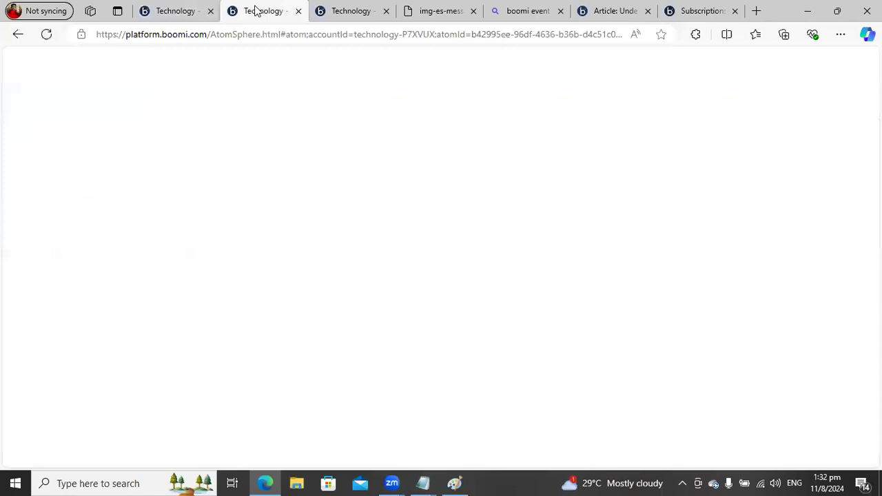
click(345, 13)
click(263, 14)
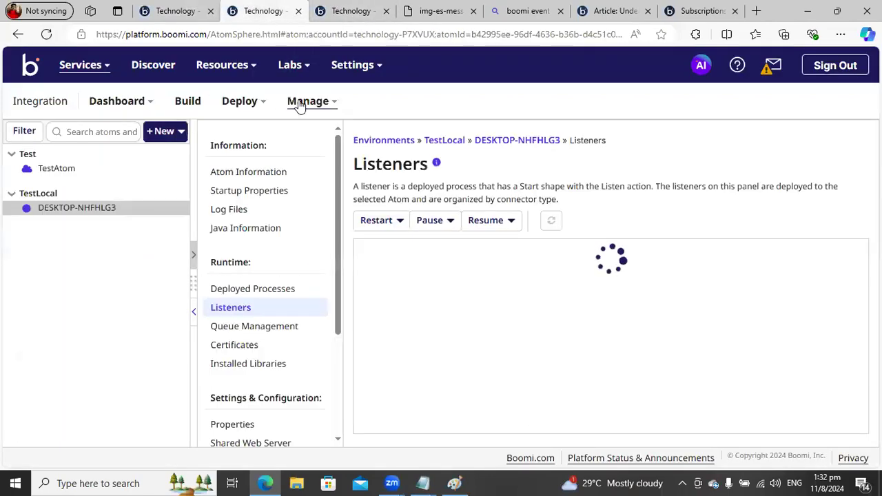
click(303, 102)
click(306, 134)
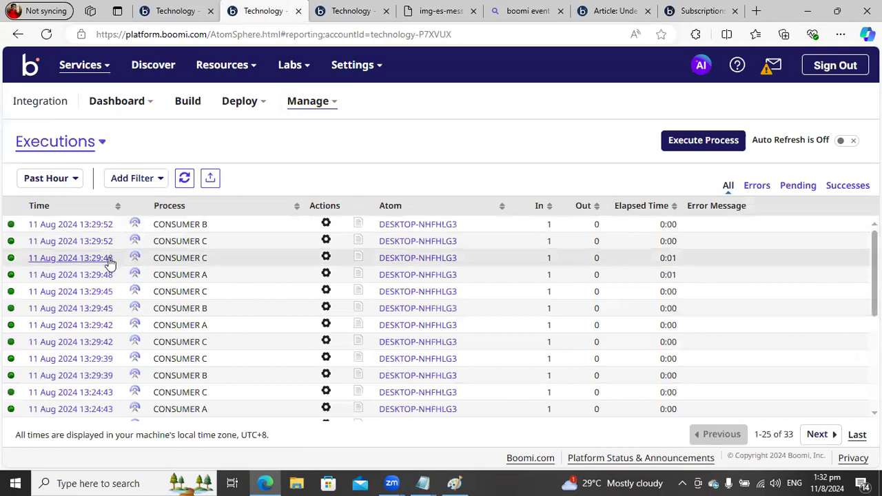
click(46, 34)
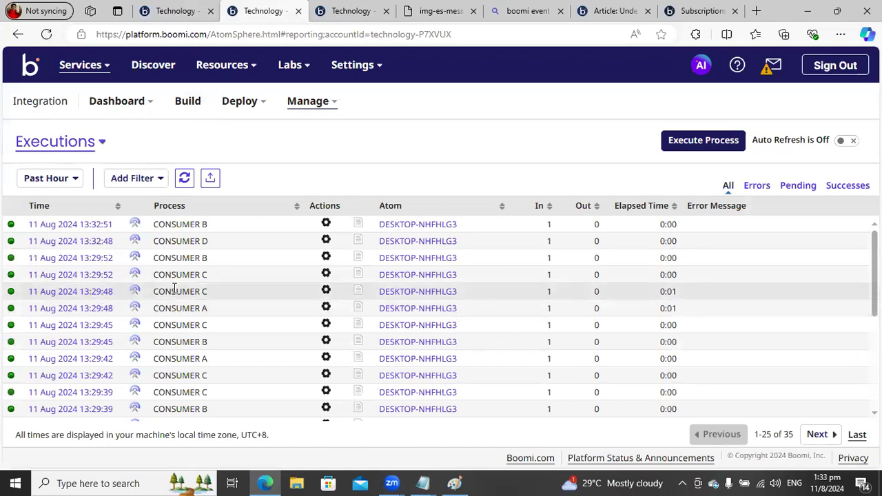
triple_click(177, 241)
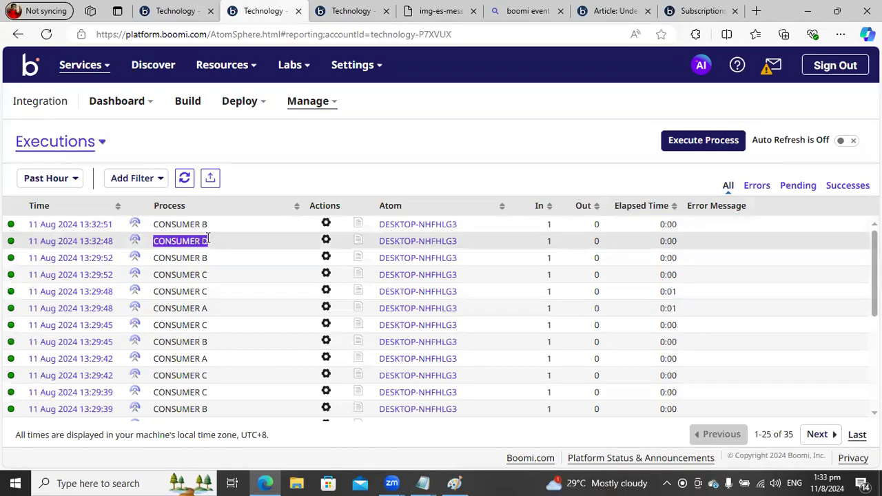
click(204, 240)
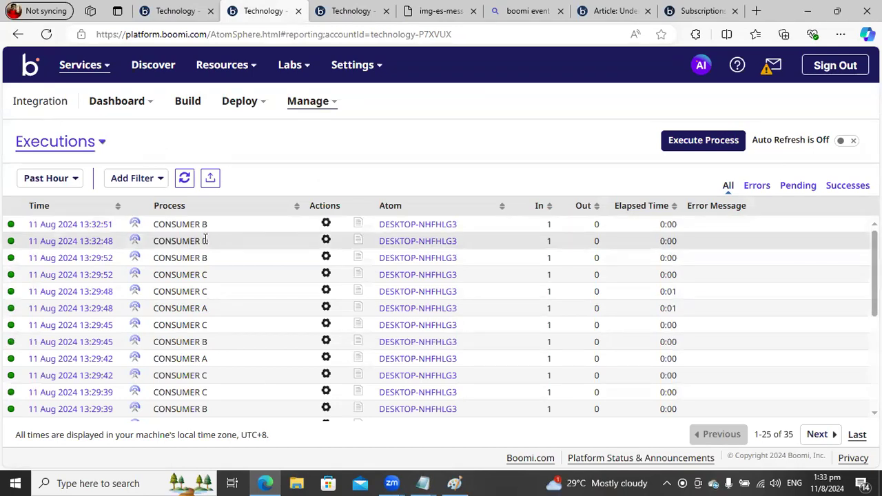
Turn on Auto Refresh for the executions list and reload the latest consumer executions
triple_click(188, 241)
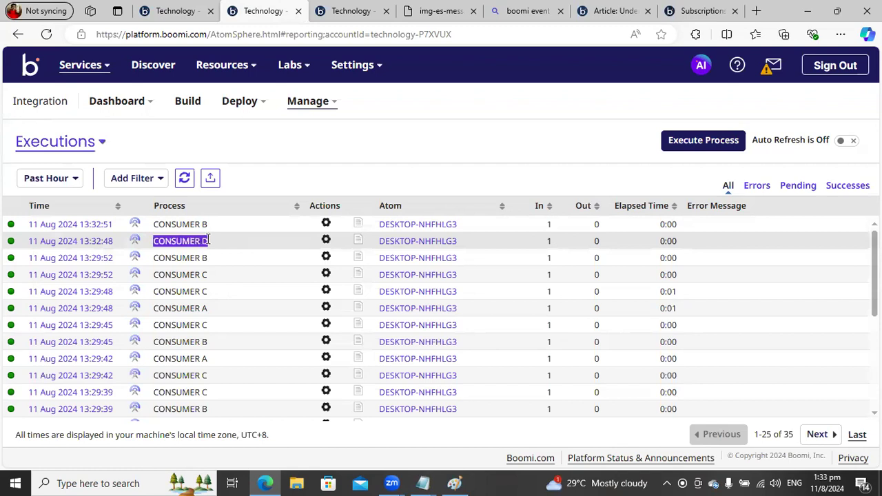
click(849, 140)
click(184, 181)
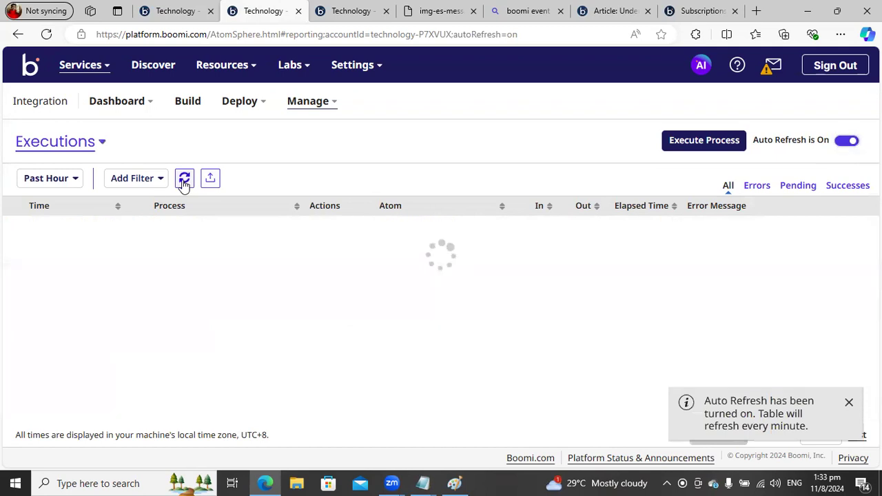
Filter the executions by the CONSUMER D process and compare them with the three-branch PRODUCE test
click(143, 180)
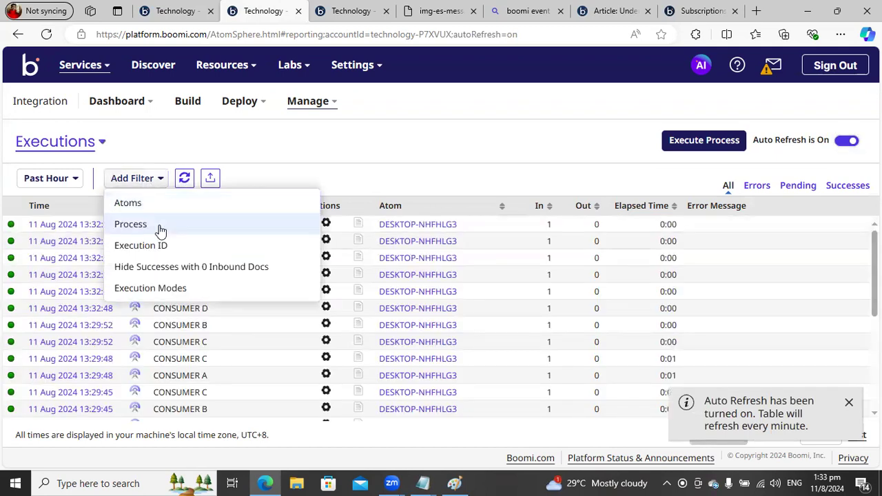
click(161, 228)
click(144, 297)
click(393, 395)
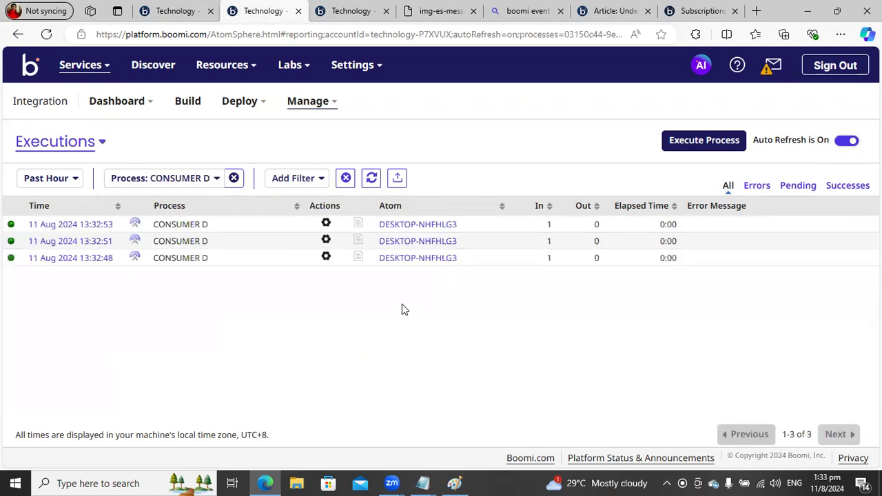
click(178, 11)
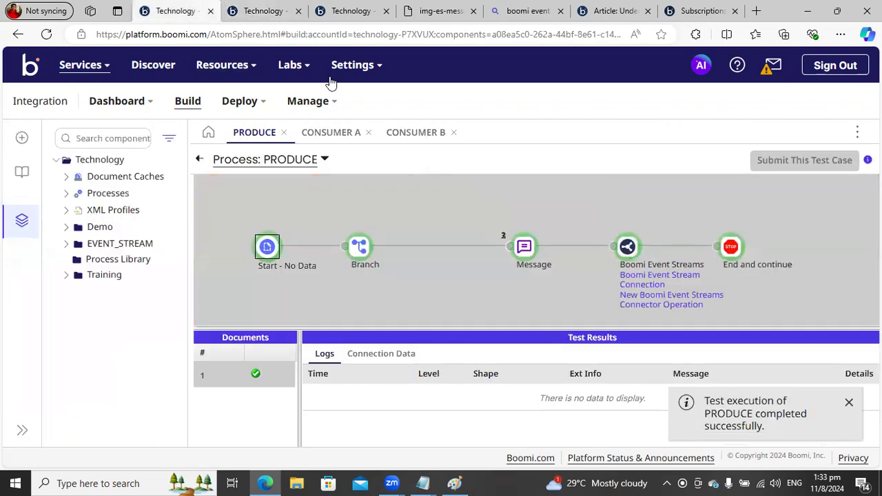
click(275, 17)
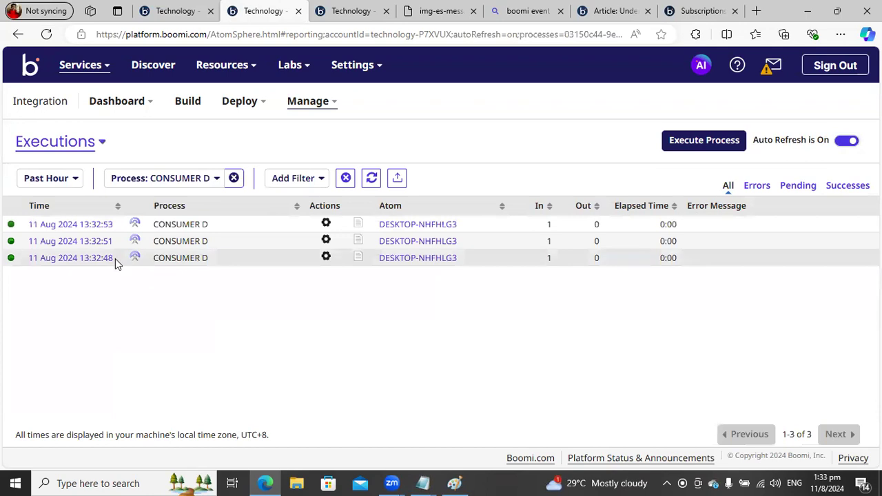
Add CONSUMER A, CONSUMER B and CONSUMER C to the process filter and examine which consumers ran for the latest test
click(217, 181)
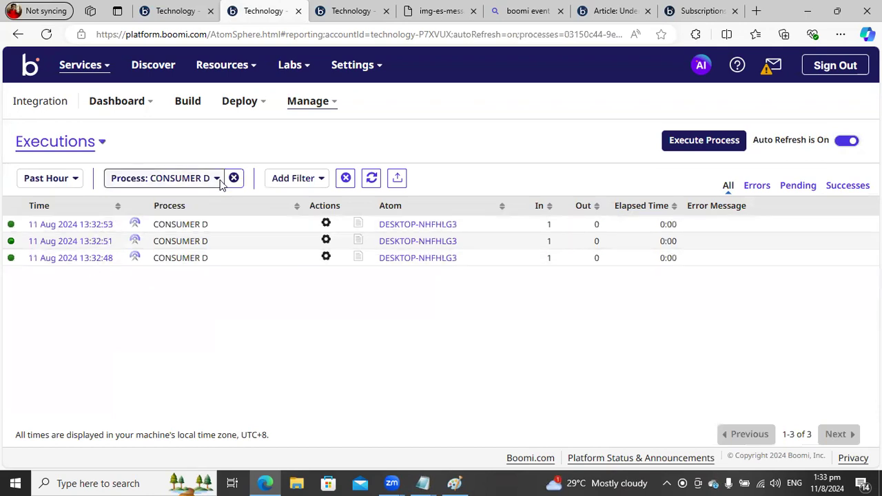
click(144, 247)
click(144, 264)
click(144, 281)
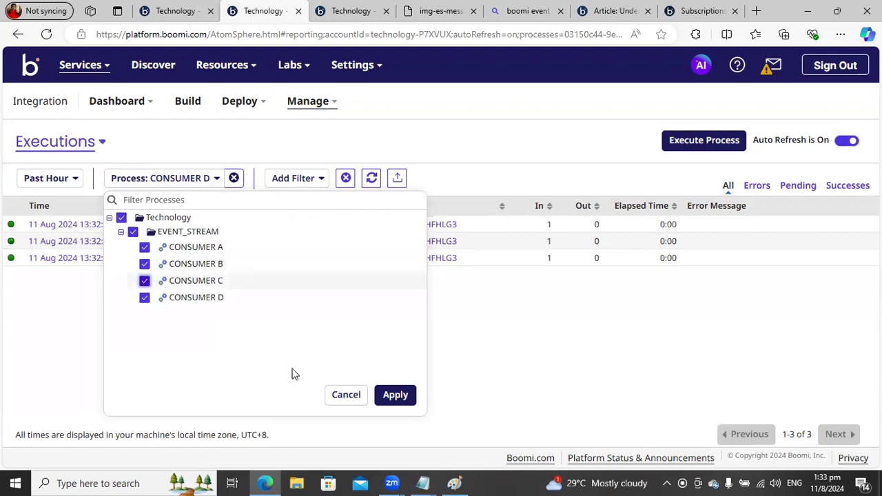
click(396, 396)
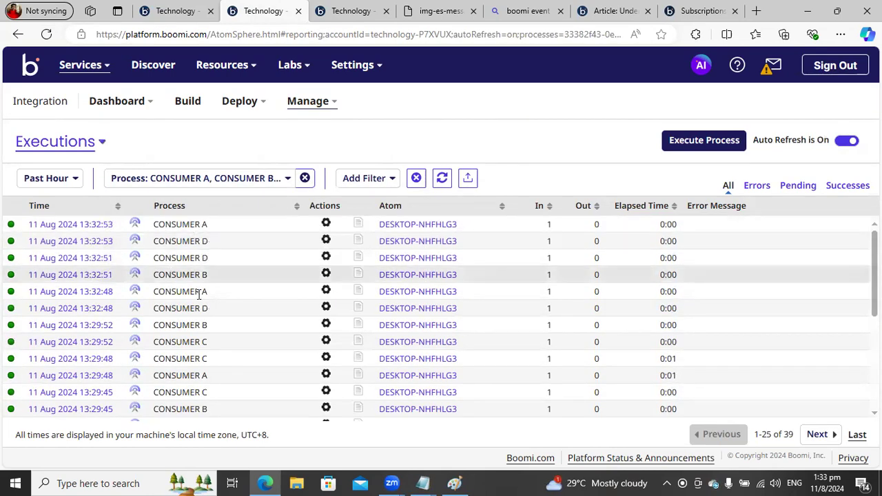
drag(184, 289, 177, 276)
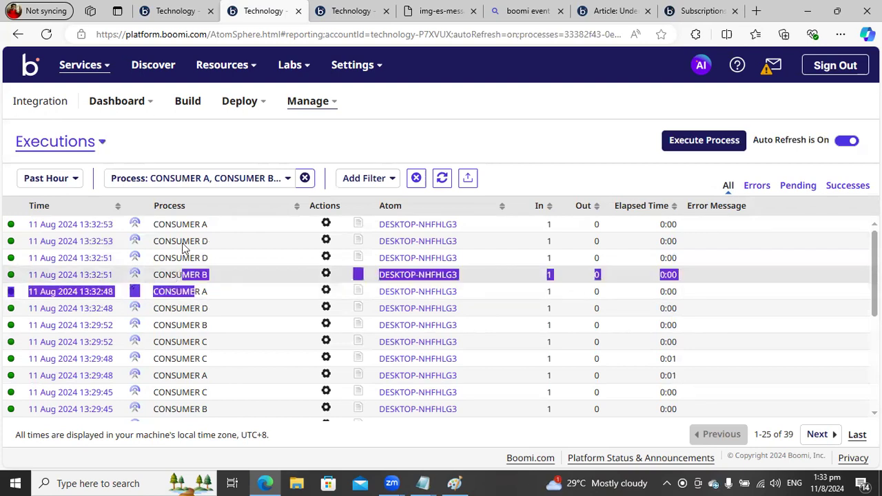
click(176, 222)
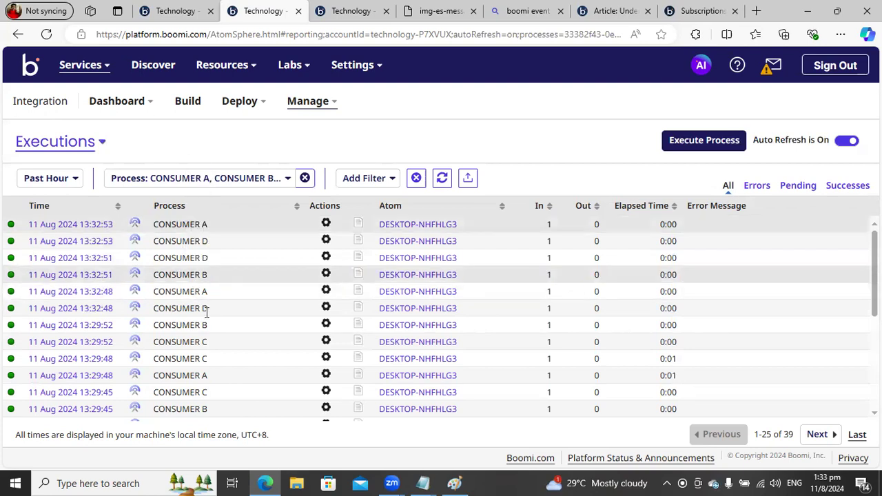
drag(206, 311, 185, 308)
click(193, 257)
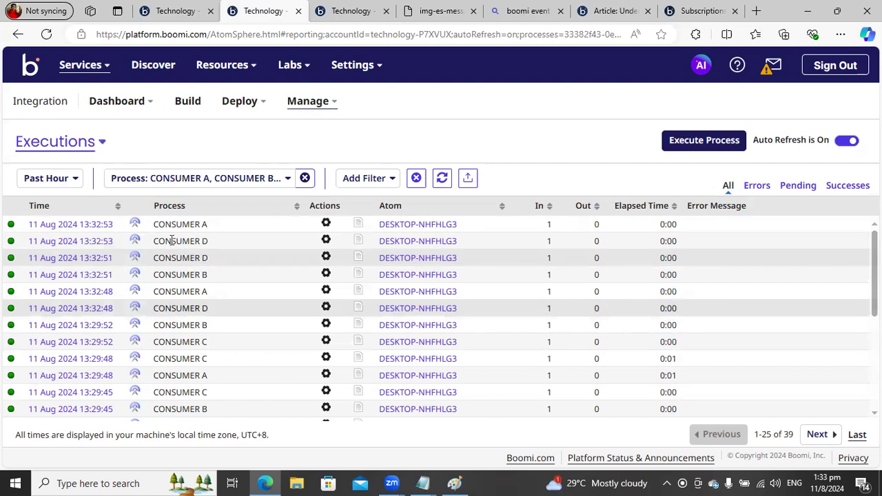
Switch to the Boomi documentation page on Event Streams subscriptions and review the Failover, Shared and Exclusive types
click(165, 11)
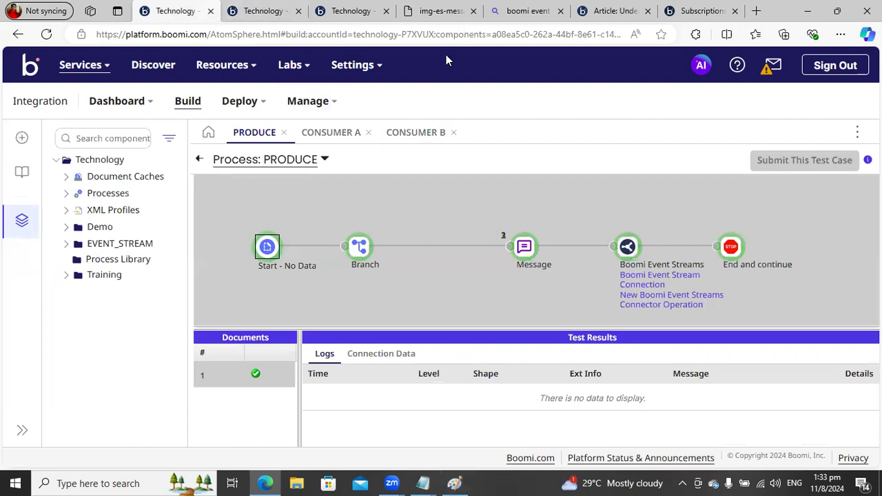
click(429, 20)
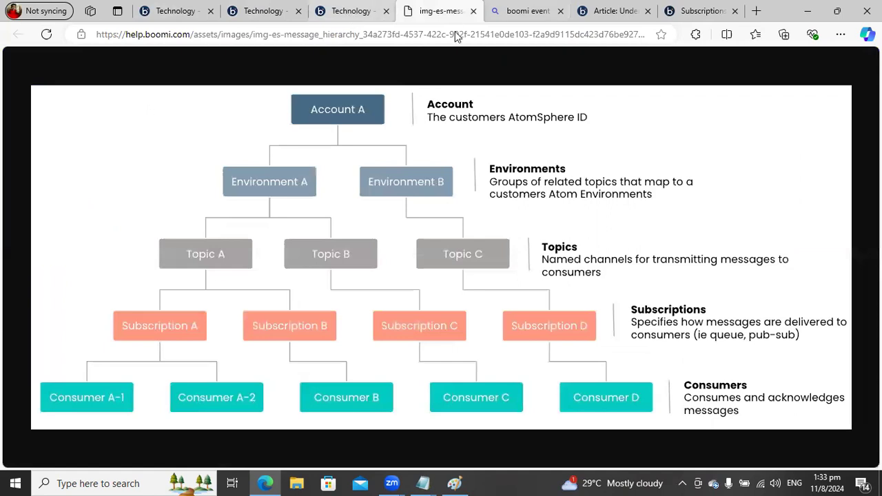
click(607, 21)
click(680, 15)
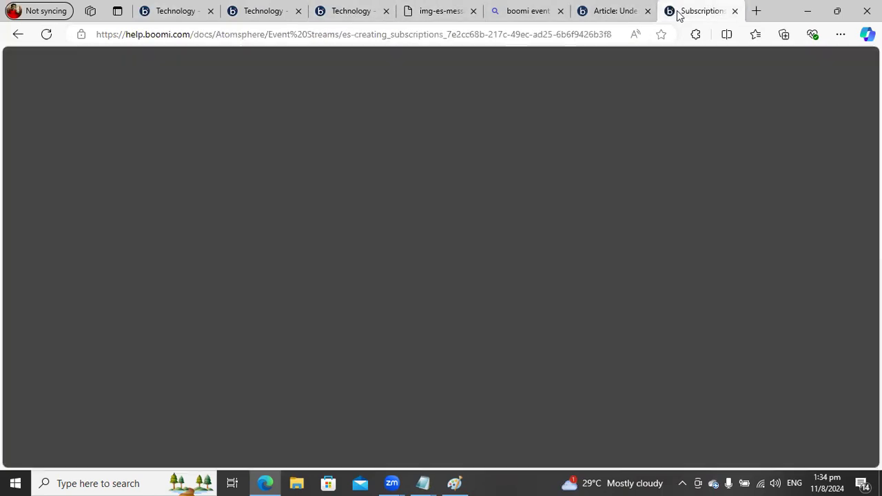
drag(320, 172, 301, 173)
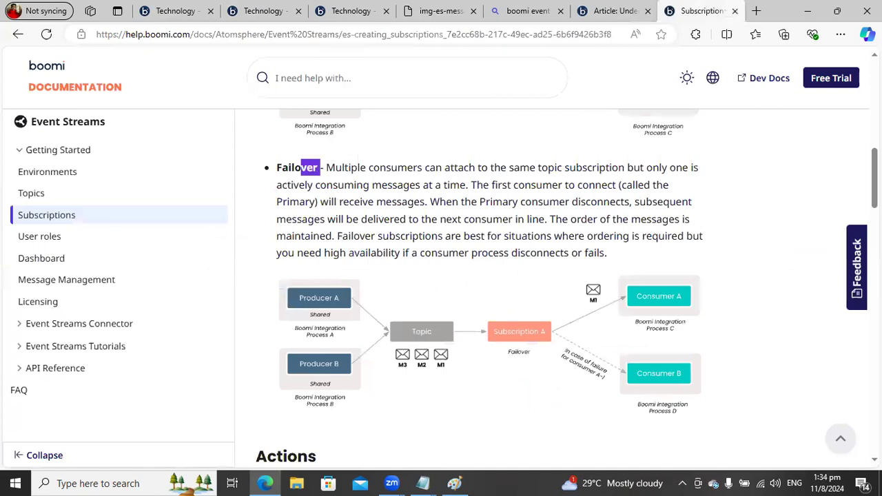
scroll(337, 200, up, 1)
scroll(315, 200, up, 4)
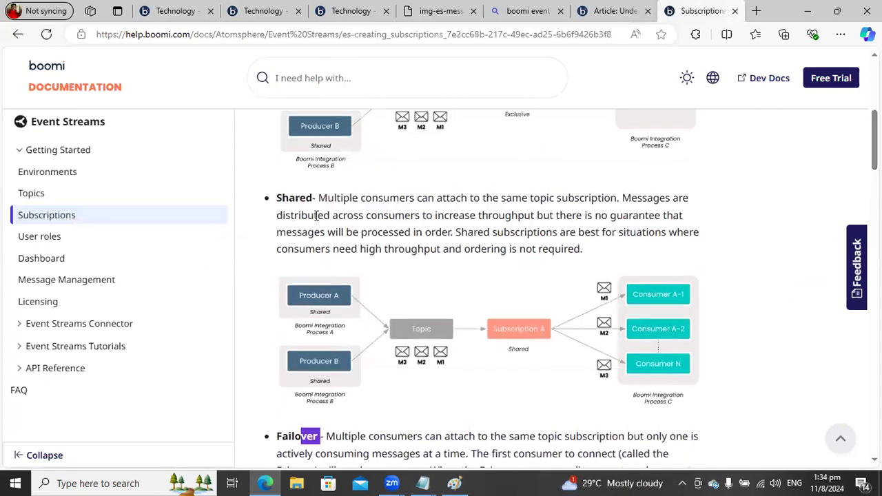
drag(315, 199, 289, 199)
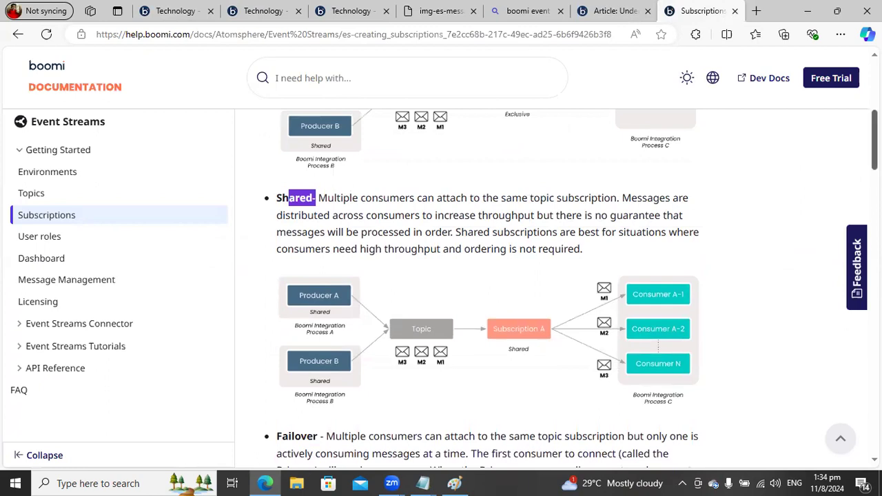
scroll(483, 290, up, 4)
drag(874, 104, 875, 102)
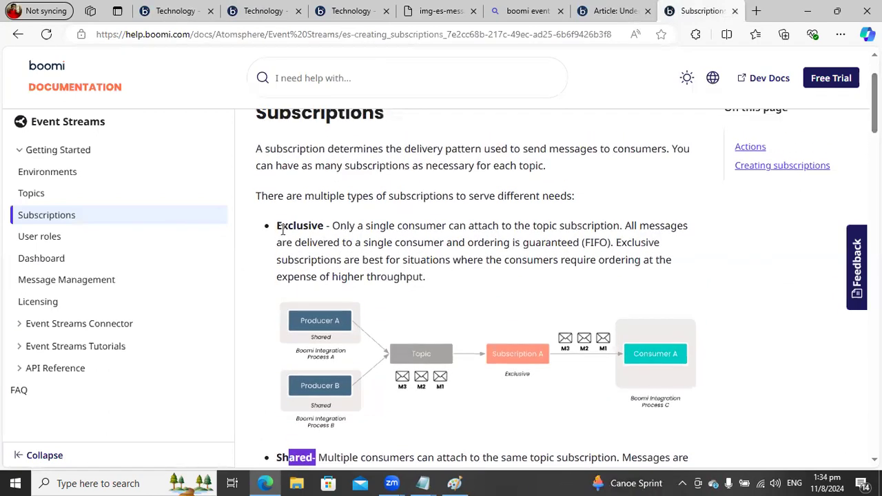
drag(278, 224, 325, 230)
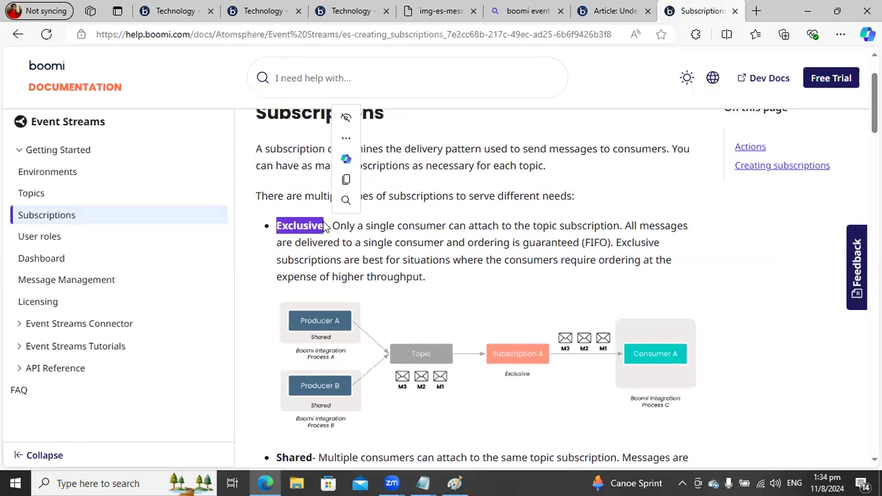